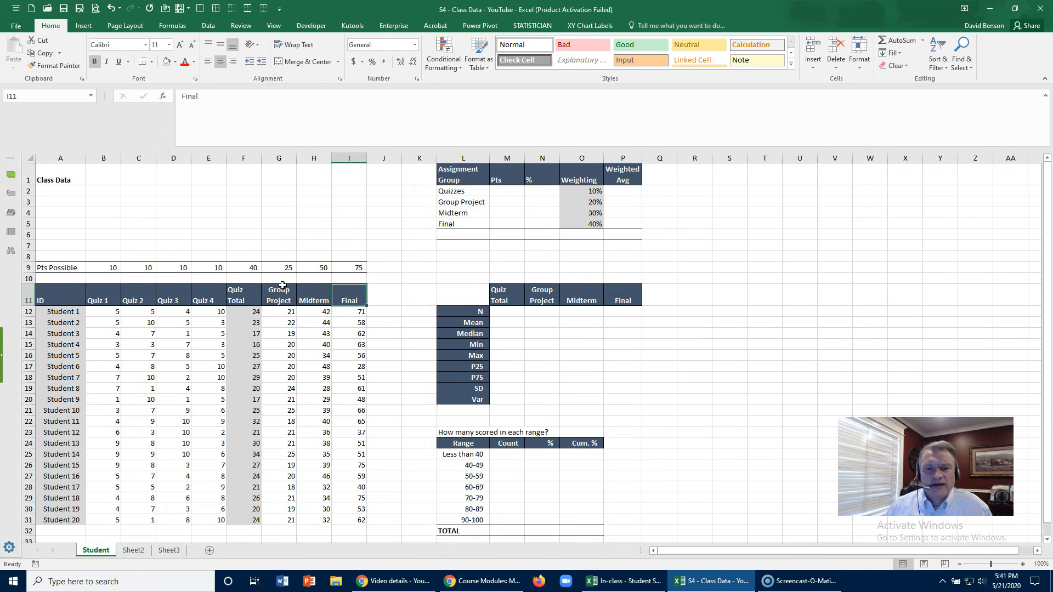
- Examine the assignment weightings, the summary statistics labels, the score ranges and the Midterm column on the Student sheet
{"action": "left_click", "coordinate": [483, 192]}
{"action": "left_click", "coordinate": [565, 192]}
{"action": "left_click", "coordinate": [572, 202]}
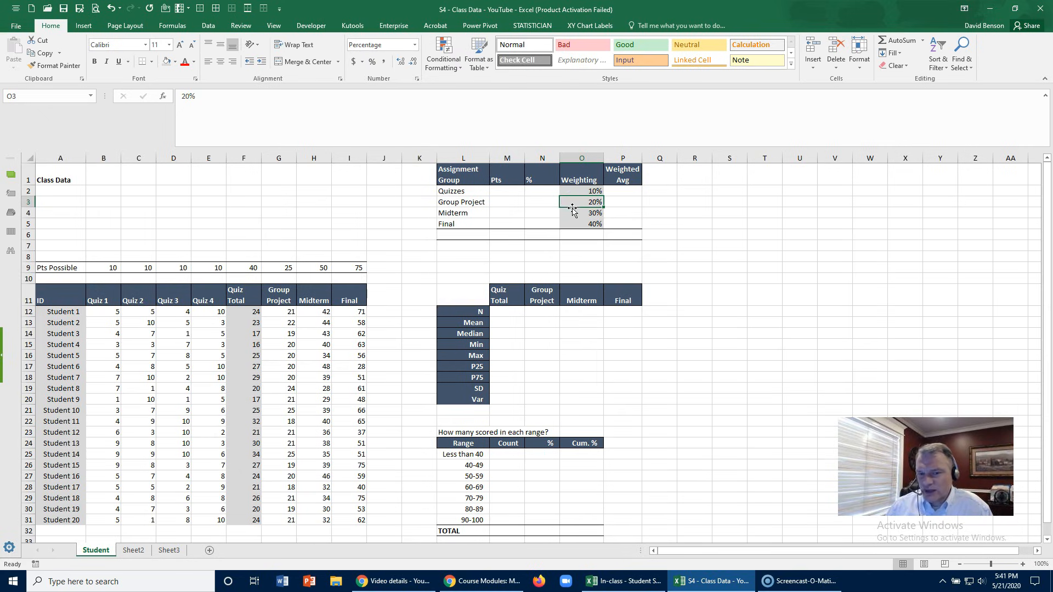
{"action": "left_click", "coordinate": [572, 213]}
{"action": "left_click", "coordinate": [570, 223]}
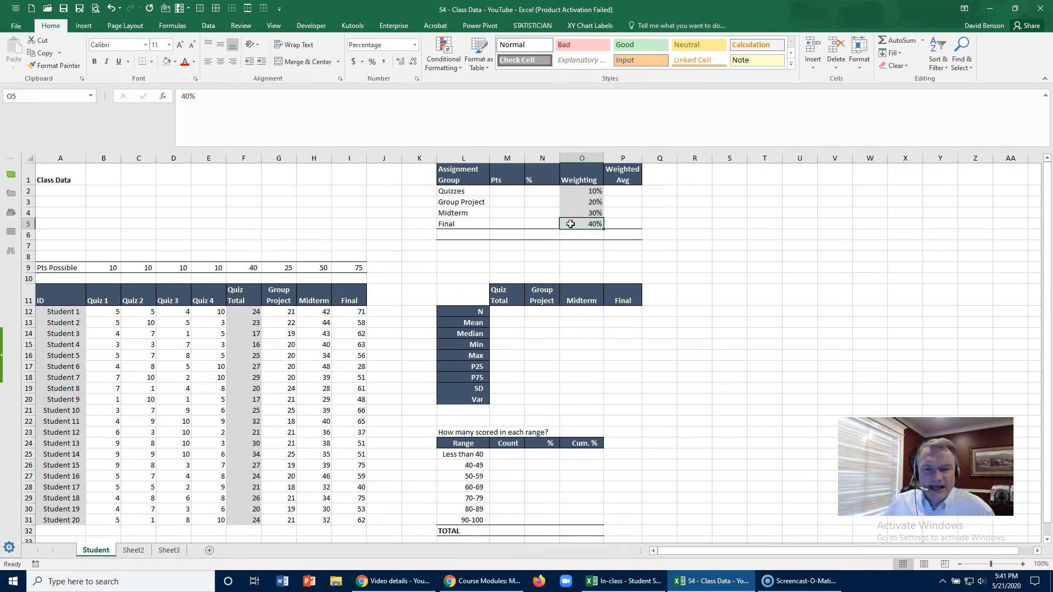
{"action": "left_click", "coordinate": [487, 322]}
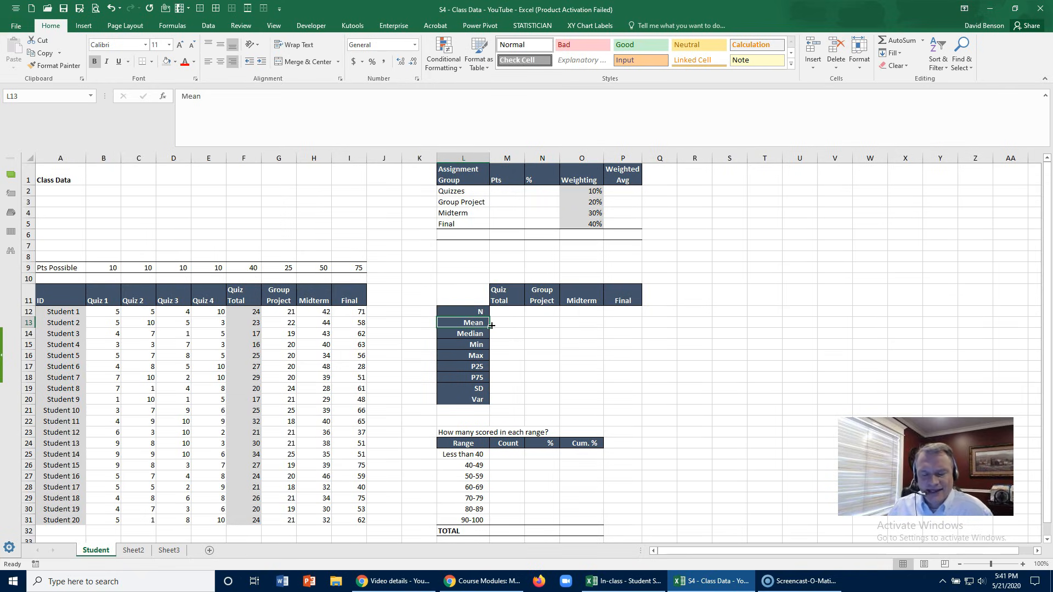
{"action": "scroll", "coordinate": [491, 325], "scroll_direction": "down", "scroll_amount": 1}
{"action": "left_click", "coordinate": [472, 421]}
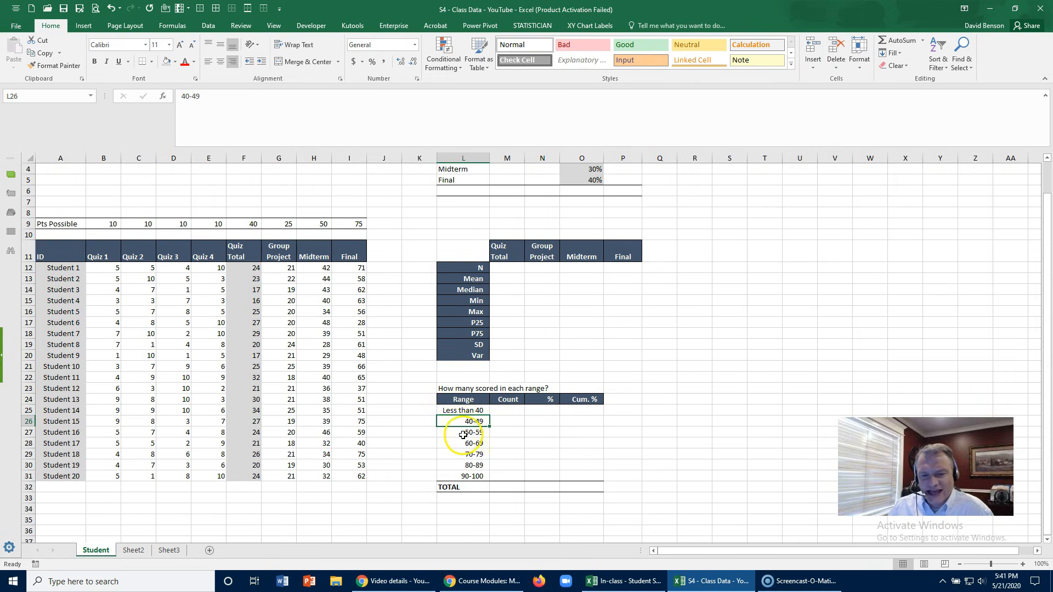
{"action": "left_click", "coordinate": [452, 474]}
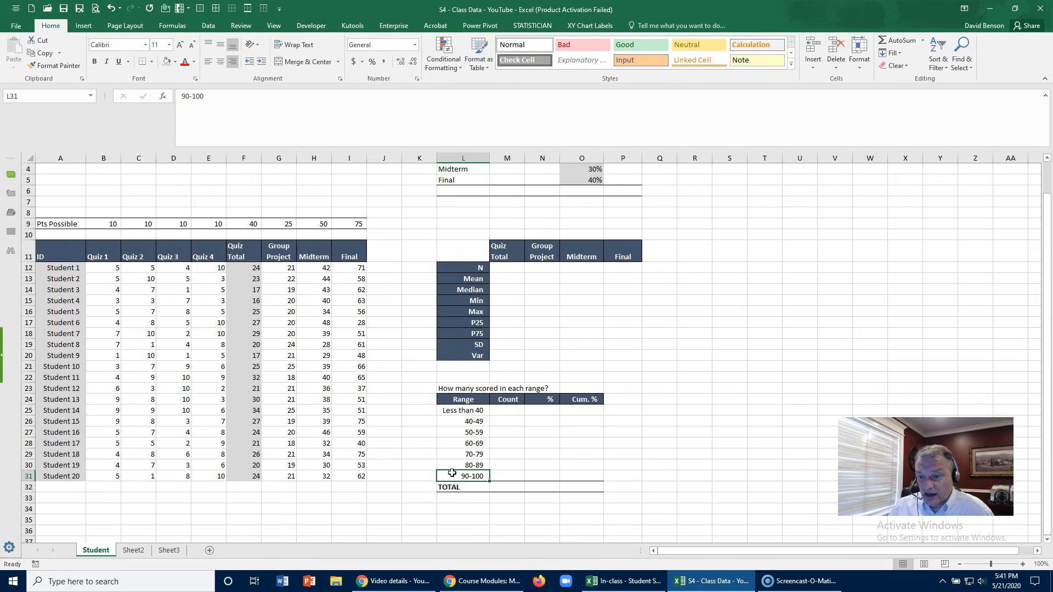
{"action": "left_click", "coordinate": [454, 465]}
{"action": "scroll", "coordinate": [454, 466], "scroll_direction": "up", "scroll_amount": 1}
{"action": "left_click", "coordinate": [306, 345]}
{"action": "left_click", "coordinate": [317, 297]}
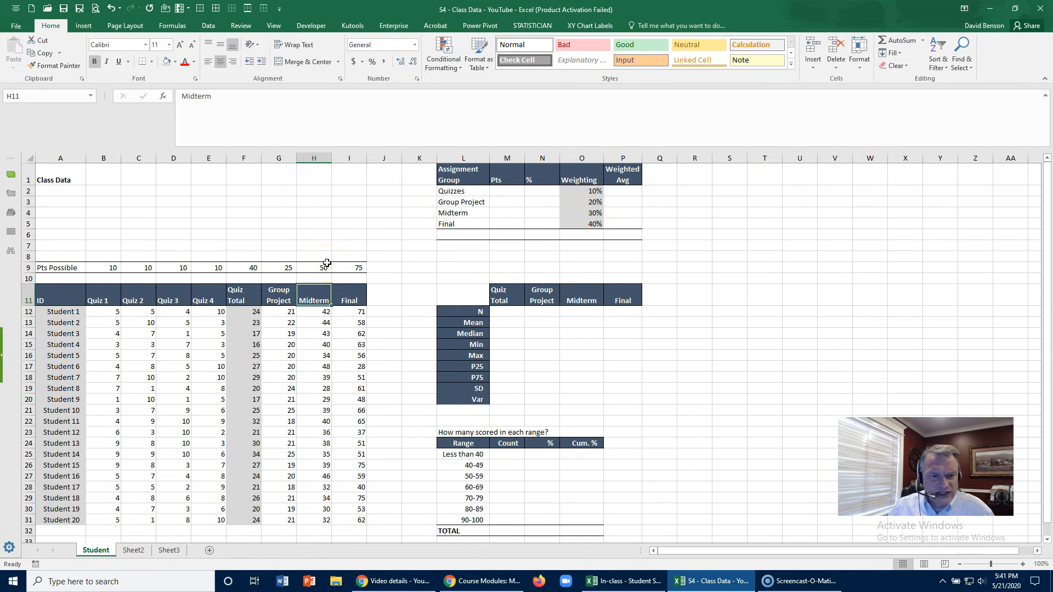
{"action": "left_click", "coordinate": [318, 291]}
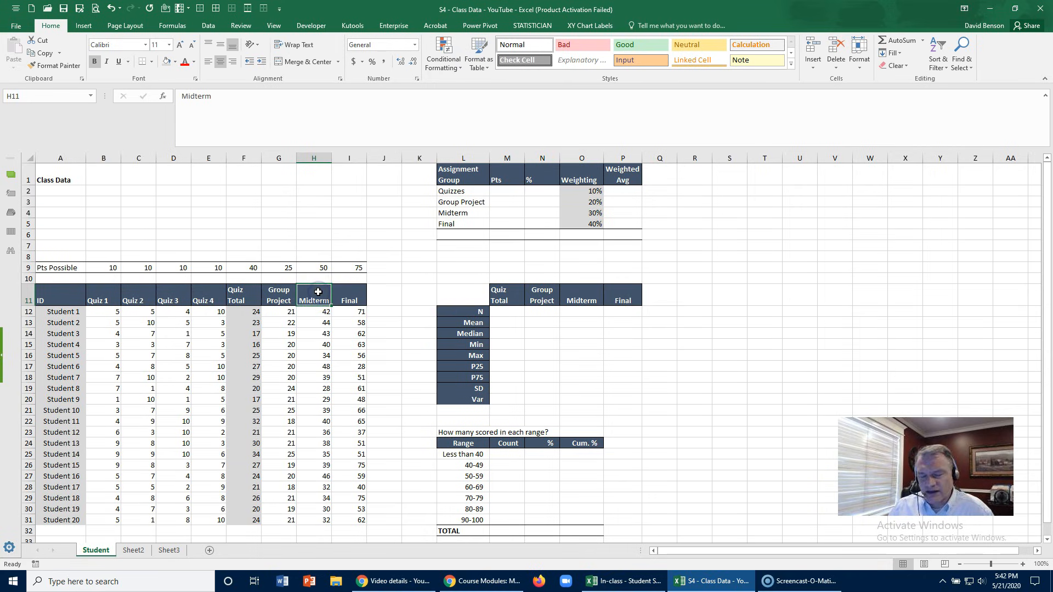
{"action": "left_click", "coordinate": [349, 159]}
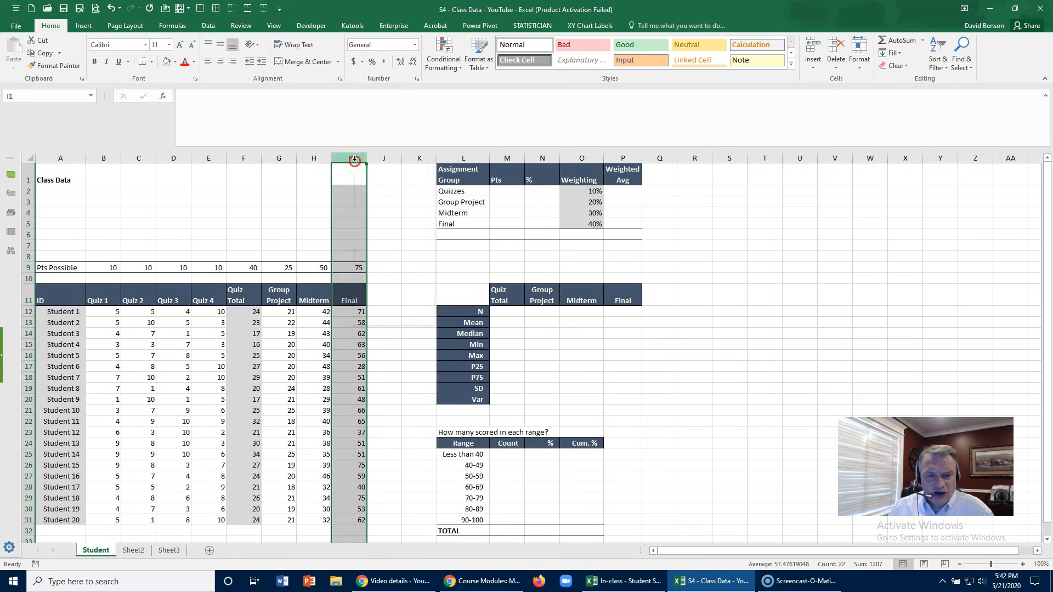
{"action": "right_click", "coordinate": [351, 159]}
{"action": "left_click", "coordinate": [300, 235]}
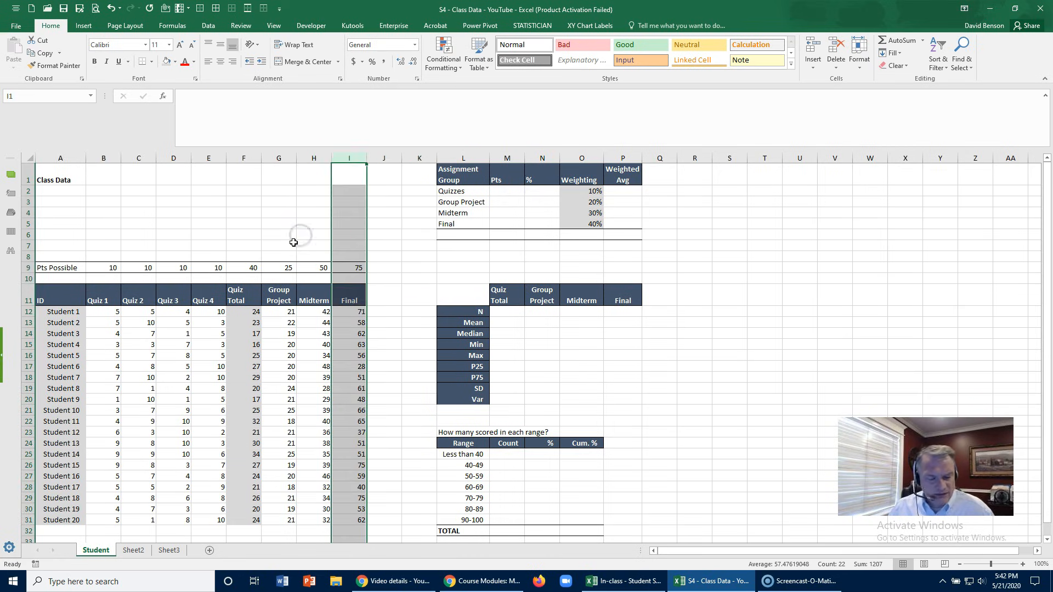
{"action": "left_click", "coordinate": [293, 243]}
- Review the points possible for the quizzes, group project, midterm and final
{"action": "left_click", "coordinate": [74, 268]}
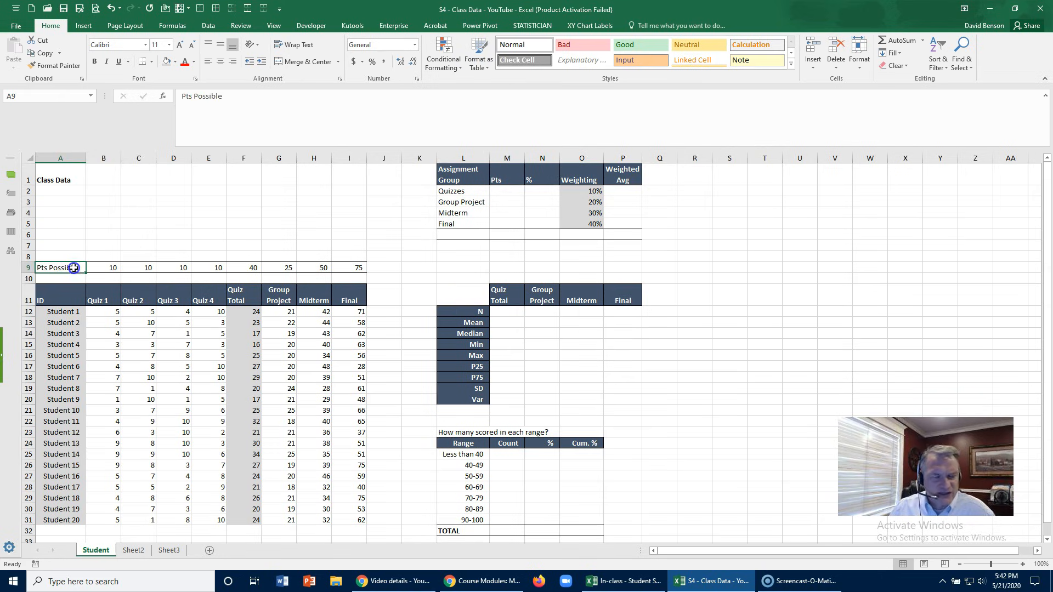
{"action": "left_click", "coordinate": [106, 312]}
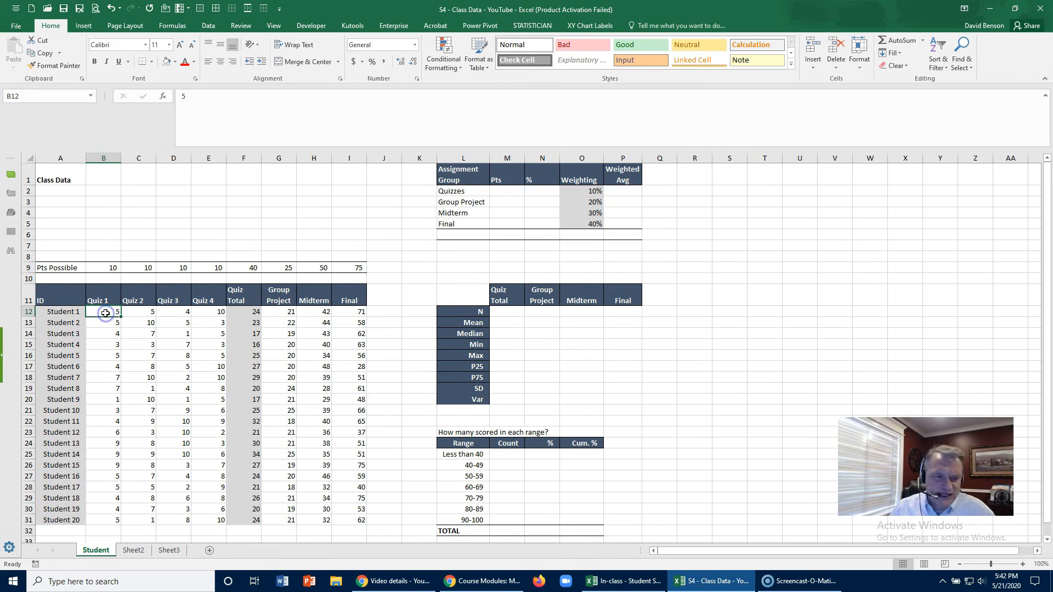
{"action": "left_click", "coordinate": [252, 267]}
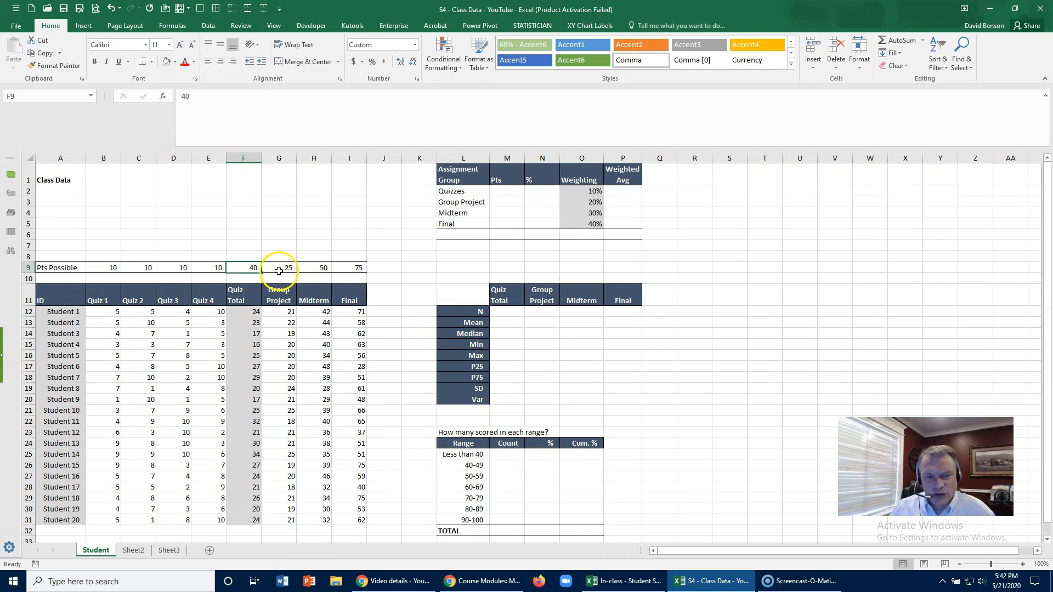
{"action": "left_click", "coordinate": [279, 296]}
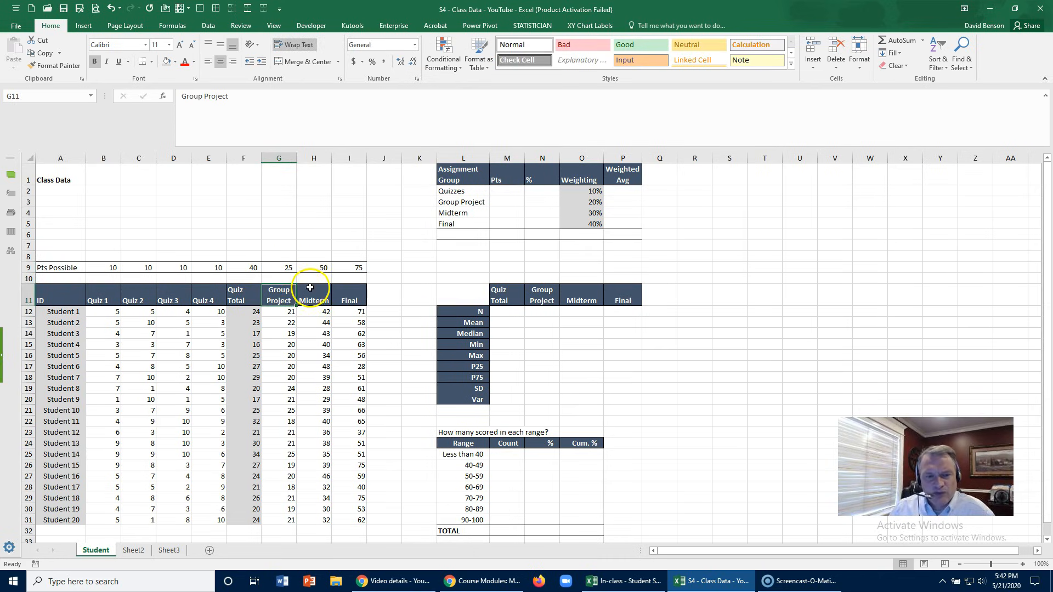
{"action": "left_click", "coordinate": [321, 267]}
{"action": "left_click", "coordinate": [356, 267]}
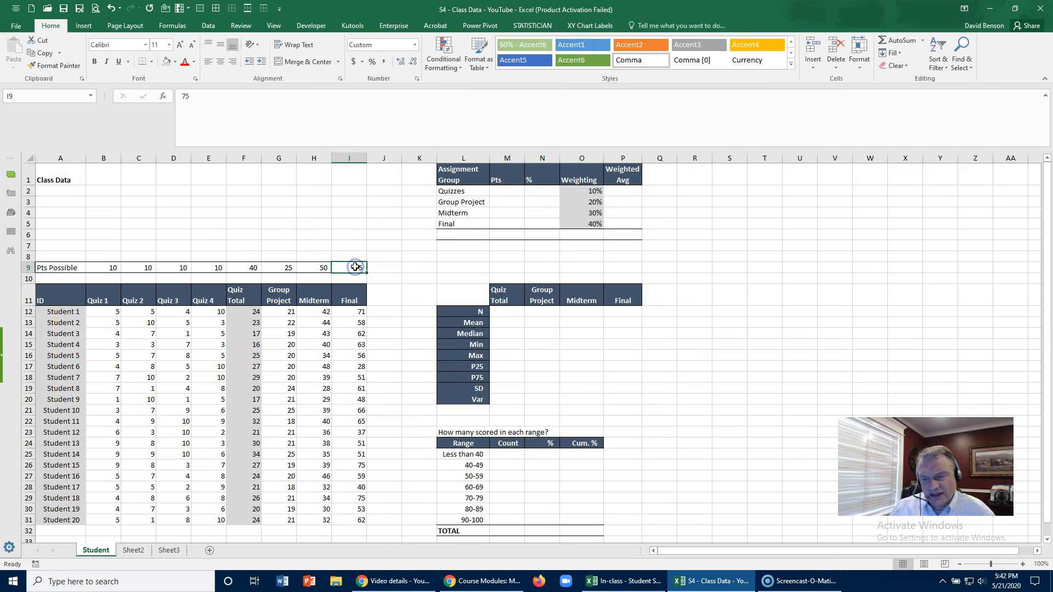
- Insert a column before the Final column and give it the wrapped heading "Midterm %" in I11
{"action": "left_click", "coordinate": [347, 156]}
{"action": "right_click", "coordinate": [349, 156]}
{"action": "left_click", "coordinate": [362, 237]}
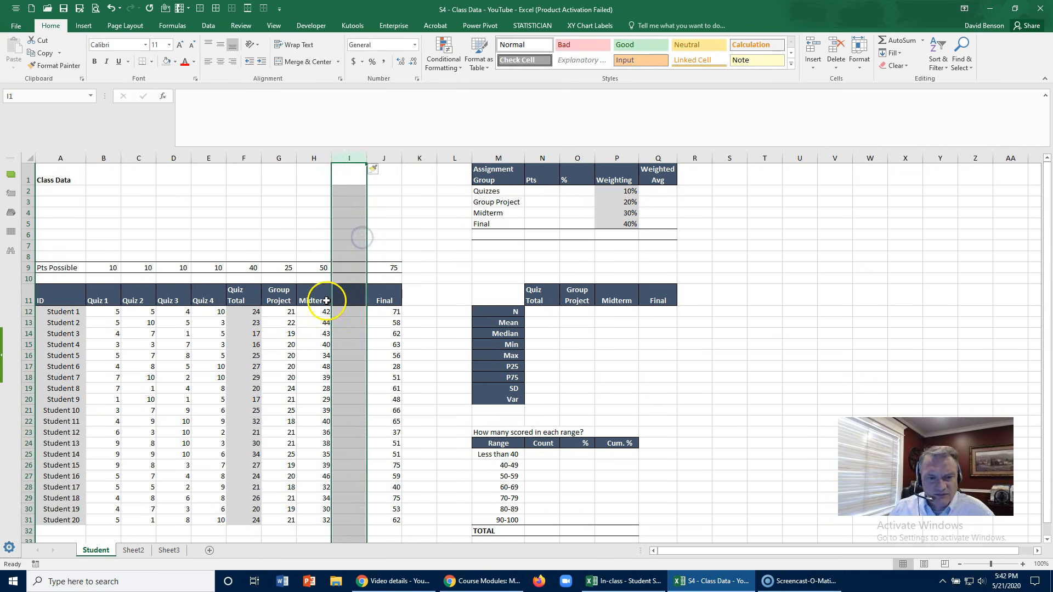
{"action": "left_click", "coordinate": [343, 299]}
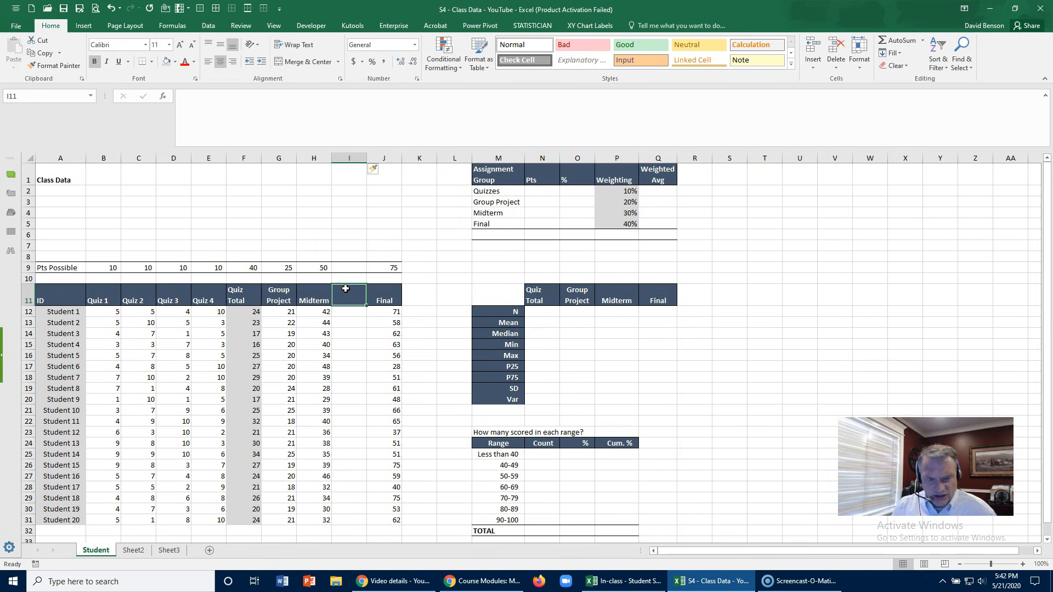
{"action": "type", "text": "Midterm %"}
{"action": "key", "text": "ctrl+Return"}
{"action": "left_click", "coordinate": [296, 45]}
{"action": "left_click", "coordinate": [356, 317]}
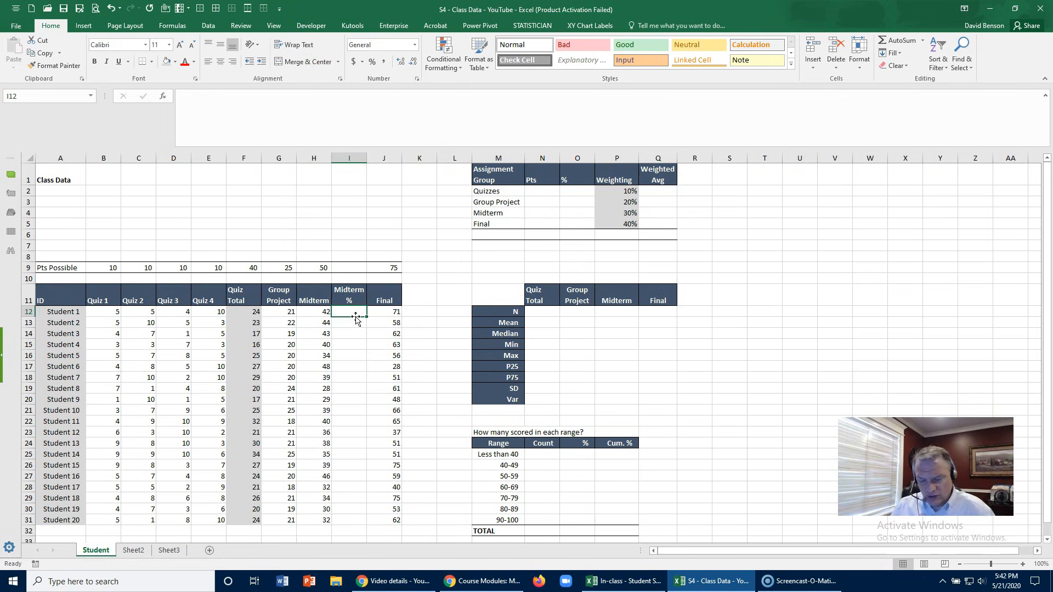
{"action": "type", "text": "="}
{"action": "left_click", "coordinate": [317, 316]}
{"action": "type", "text": "/"}
{"action": "left_click", "coordinate": [316, 269]}
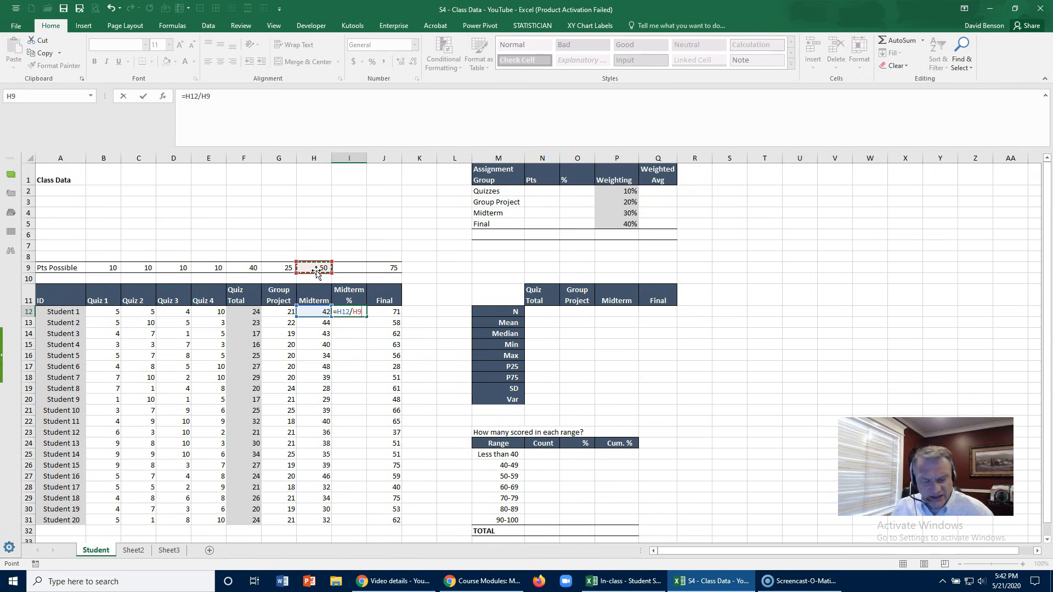
{"action": "key", "text": "Escape"}
- Enter =H12/50 in I12 and fill the Midterm % formula down to Student 20
{"action": "type", "text": "="}
{"action": "left_click", "coordinate": [313, 313]}
{"action": "type", "text": "/H9"}
{"action": "key", "text": "Return"}
{"action": "left_click", "coordinate": [341, 313]}
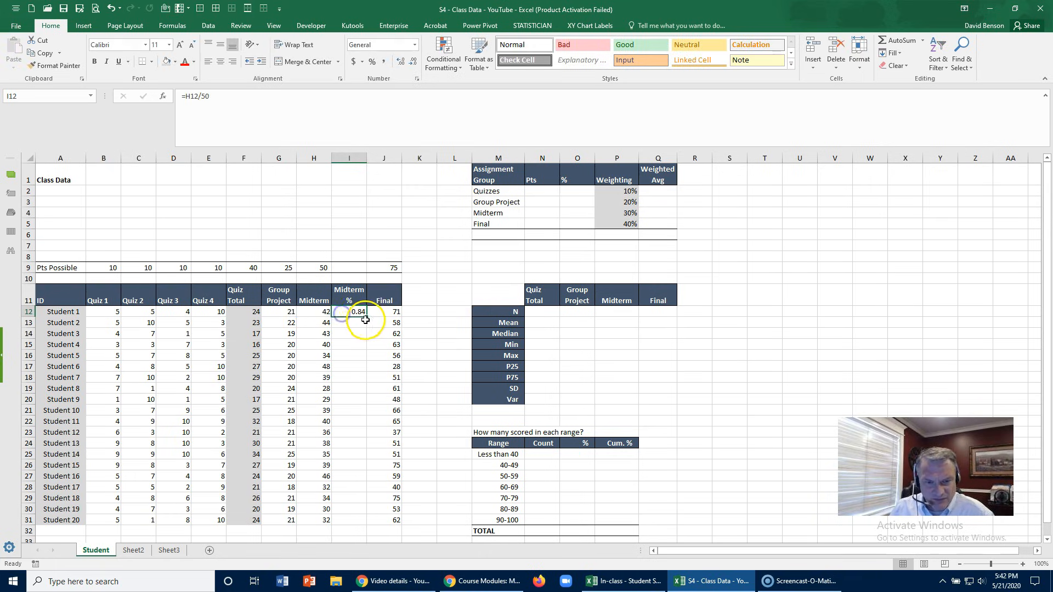
{"action": "double_click", "coordinate": [366, 317]}
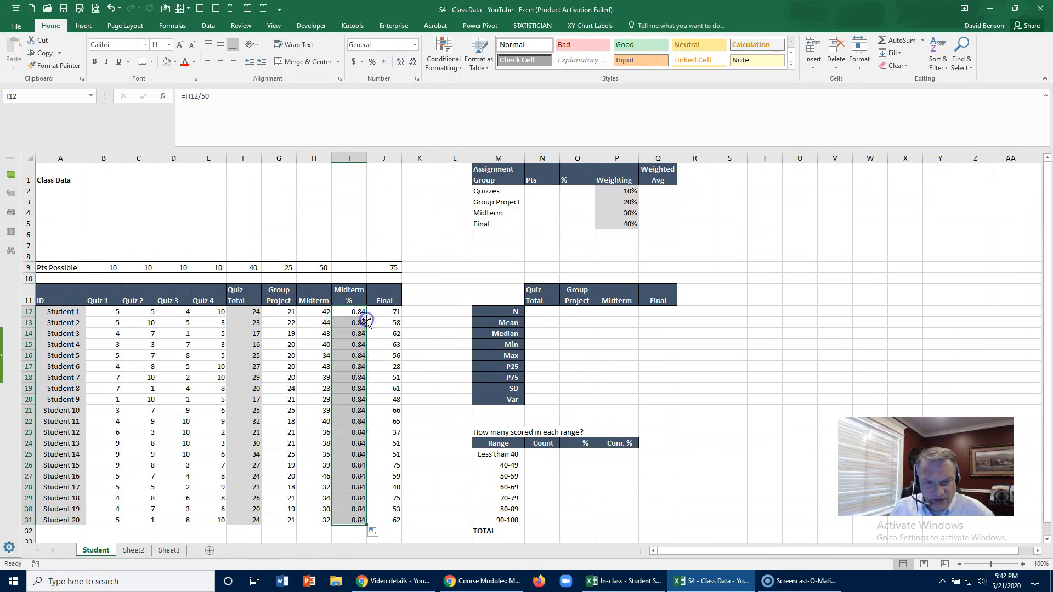
- Format the Midterm % values as percentages with no decimal places
{"action": "left_click", "coordinate": [372, 62]}
{"action": "left_click", "coordinate": [401, 62]}
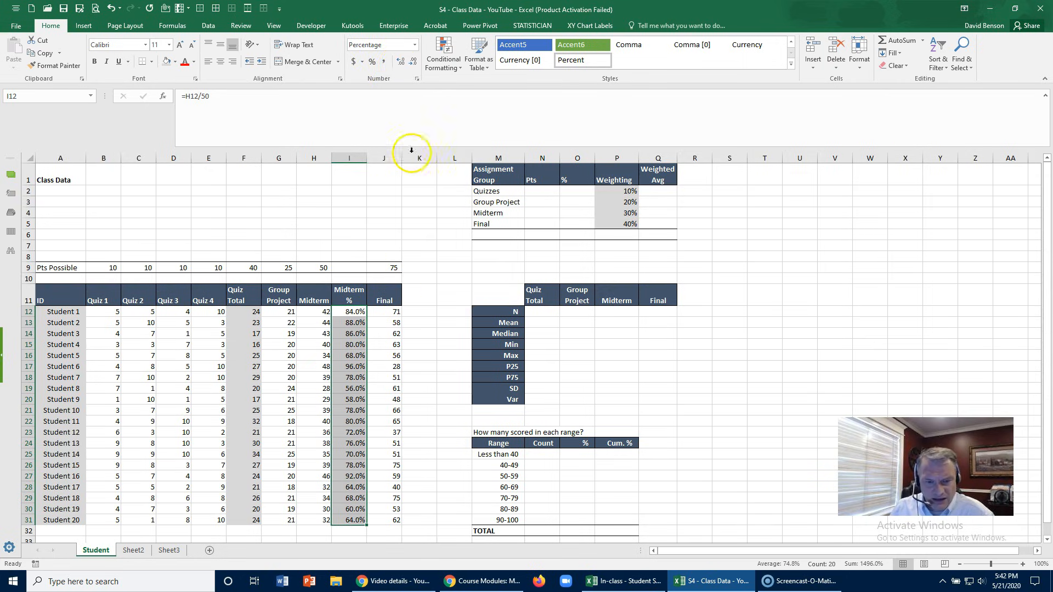
{"action": "left_click", "coordinate": [412, 61]}
{"action": "left_click", "coordinate": [433, 320]}
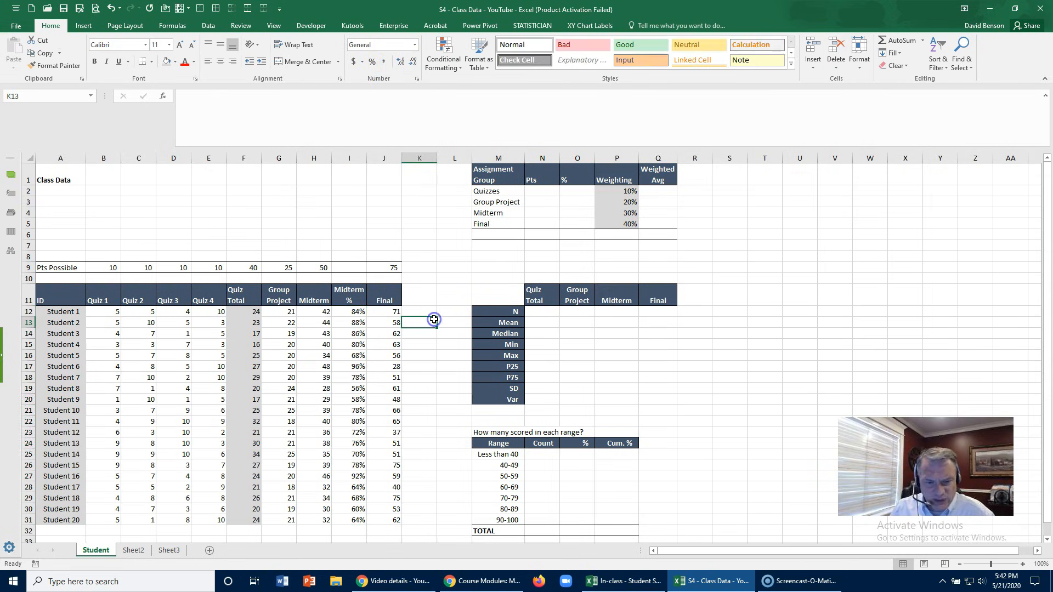
- Copy the "Midterm %" heading to K11 and change its text to "Final %"
{"action": "left_click", "coordinate": [390, 301]}
{"action": "left_click", "coordinate": [353, 298]}
{"action": "key", "text": "ctrl+c"}
{"action": "left_click", "coordinate": [419, 299]}
{"action": "key", "text": "ctrl+v"}
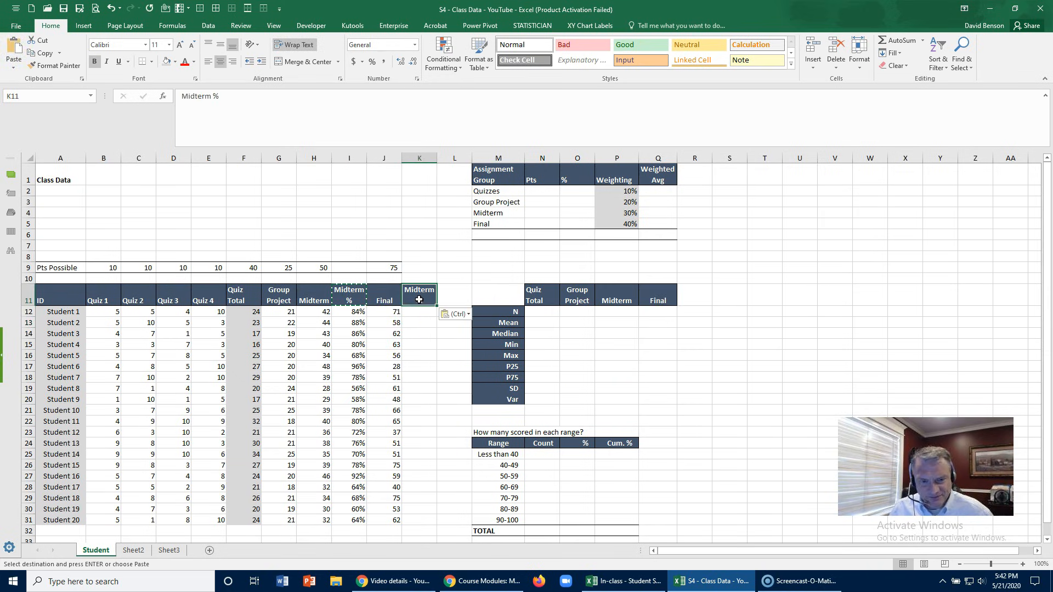
{"action": "double_click", "coordinate": [199, 97]}
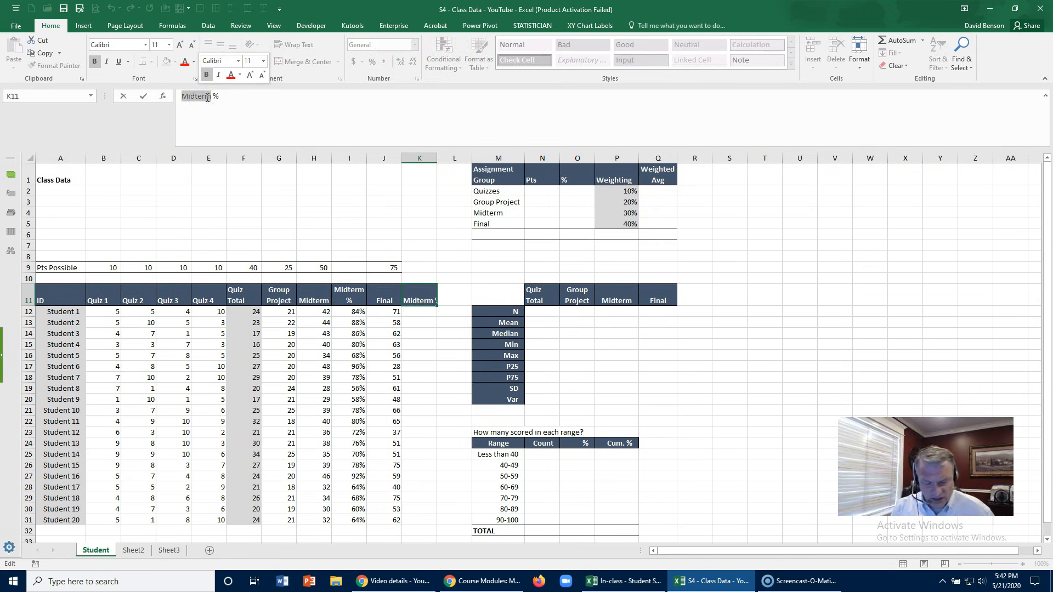
{"action": "type", "text": "Final"}
{"action": "key", "text": "Return"}
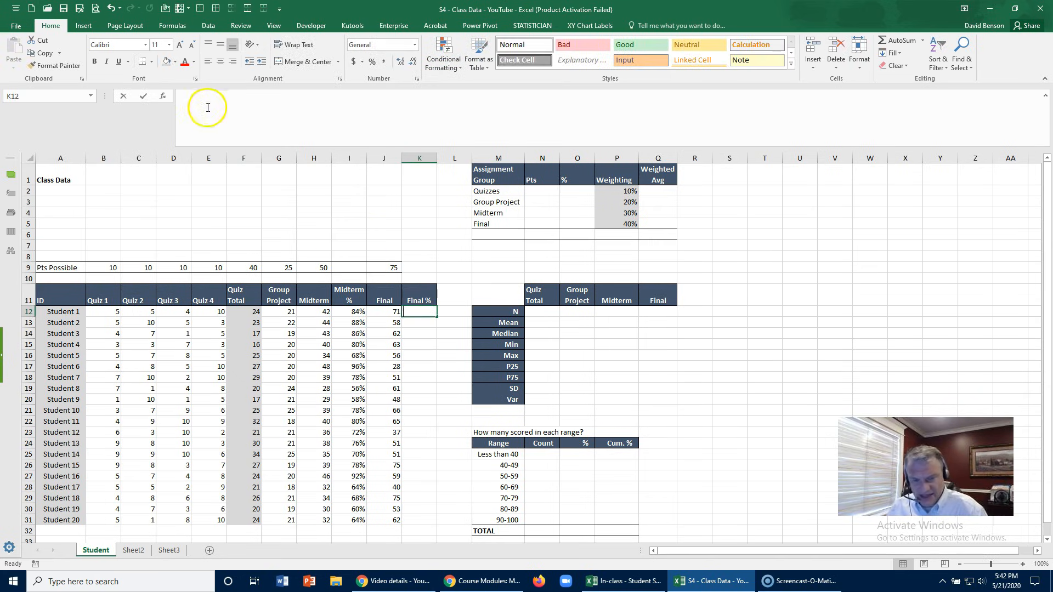
- Enter =J12/J9 in K12 as a percentage and fill it down the Final % column to Student 20
{"action": "type", "text": "="}
{"action": "left_click", "coordinate": [380, 312]}
{"action": "type", "text": "/"}
{"action": "left_click", "coordinate": [388, 269]}
{"action": "key", "text": "Return"}
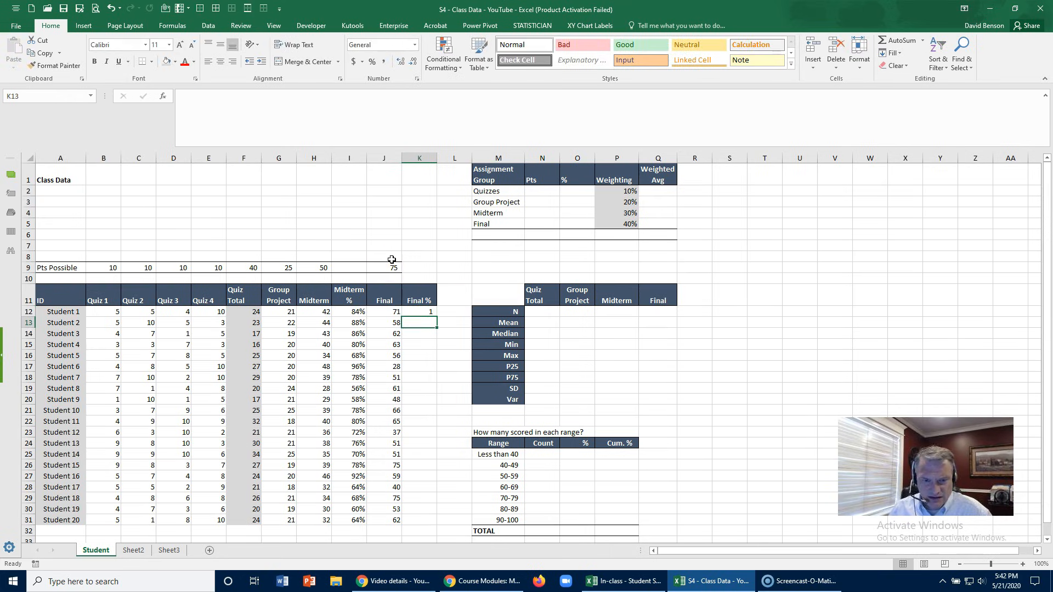
{"action": "left_click", "coordinate": [418, 312]}
{"action": "left_click", "coordinate": [372, 61]}
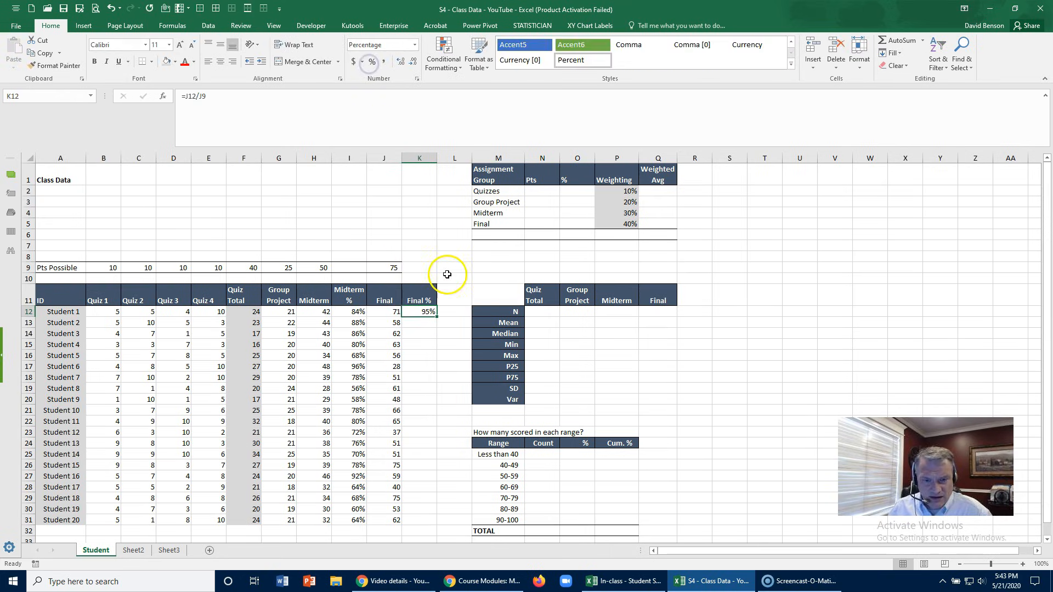
{"action": "double_click", "coordinate": [437, 317]}
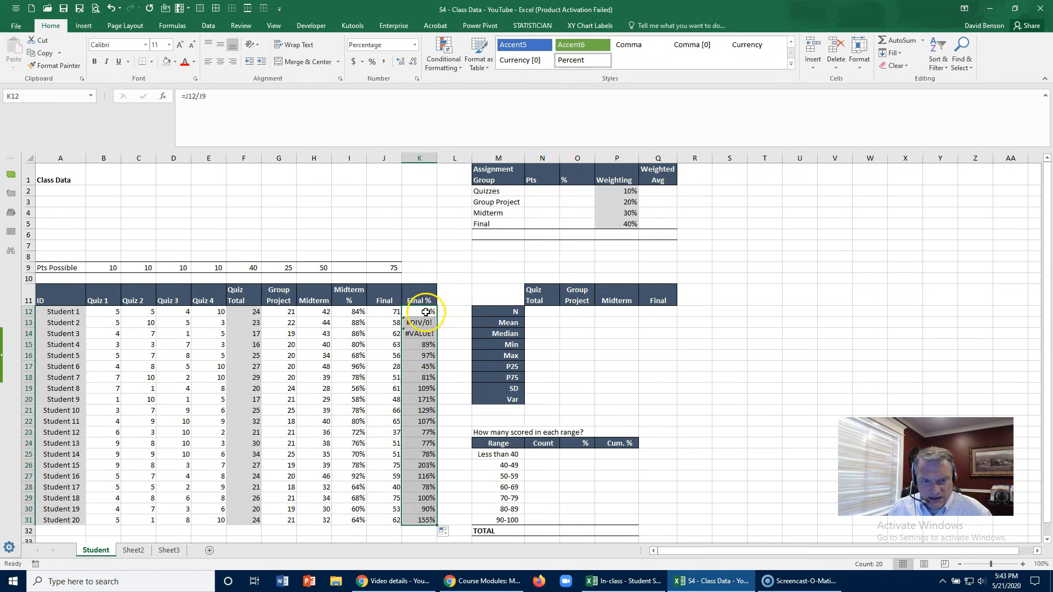
- Change the formula in K12 to =J12/75 and fill it down to Student 20 again
{"action": "left_click", "coordinate": [426, 312]}
{"action": "left_click", "coordinate": [242, 103]}
{"action": "key", "text": "BackSpace"}
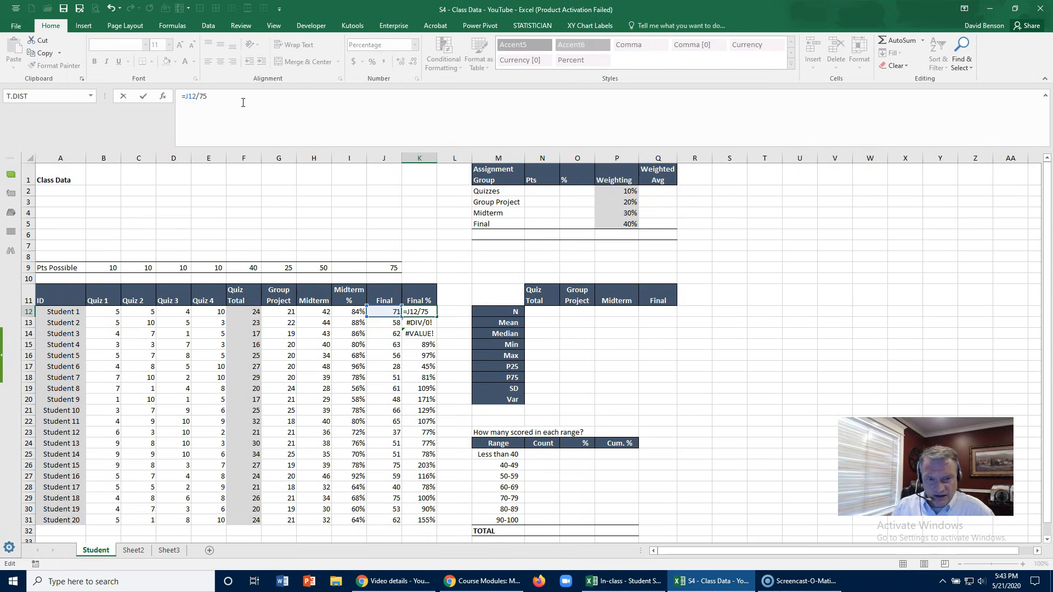
{"action": "type", "text": "75"}
{"action": "key", "text": "Return"}
{"action": "key", "text": "Up"}
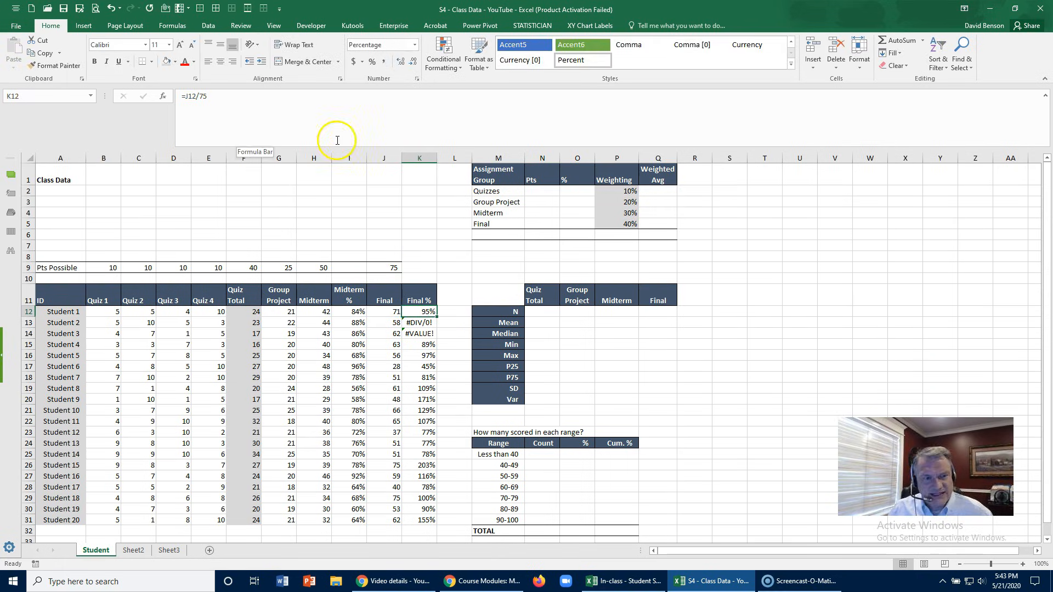
{"action": "double_click", "coordinate": [437, 316]}
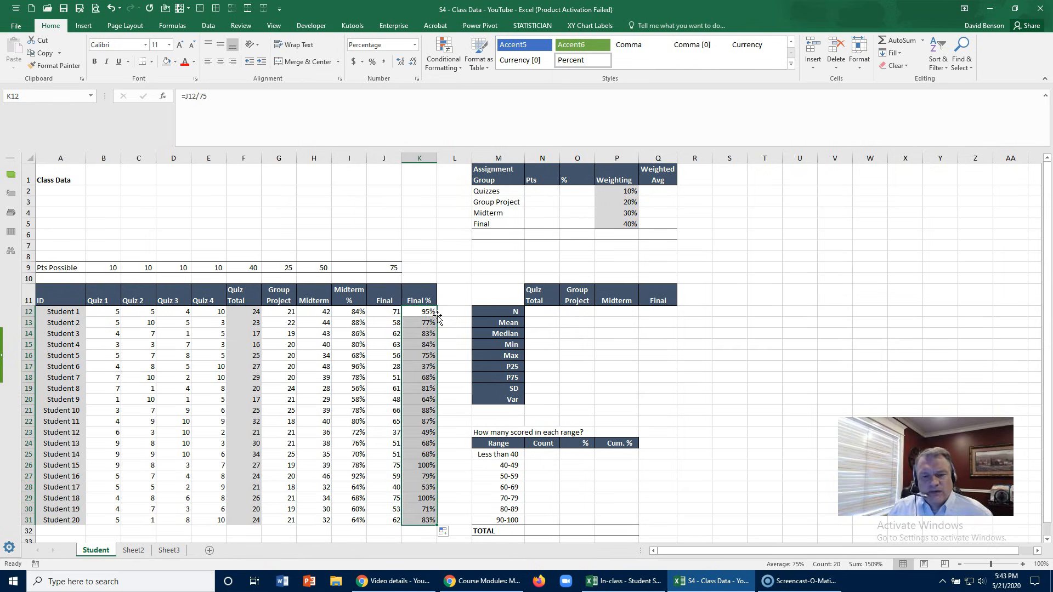
- Insert two blank columns at column L, between the Final % column and the summary tables
{"action": "scroll", "coordinate": [437, 316], "scroll_direction": "down", "scroll_amount": 1}
{"action": "scroll", "coordinate": [450, 247], "scroll_direction": "up", "scroll_amount": 1}
{"action": "right_click", "coordinate": [460, 159]}
{"action": "left_click", "coordinate": [476, 233]}
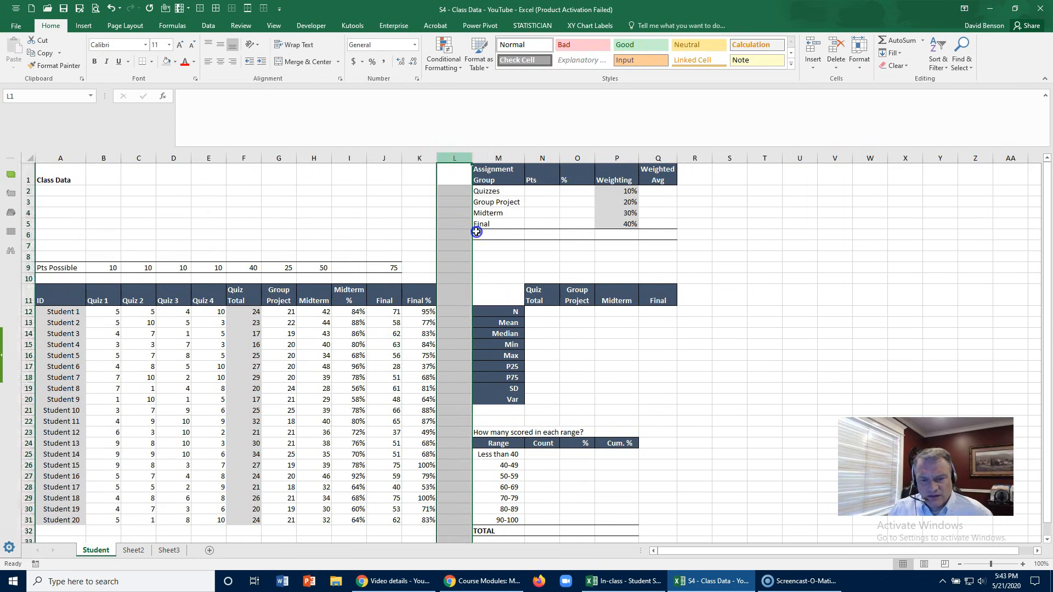
{"action": "right_click", "coordinate": [457, 158]}
{"action": "left_click", "coordinate": [461, 234]}
- Clear the inherited header formatting from cells L11:M11 in the new columns
{"action": "left_click_drag", "start_coordinate": [455, 296], "coordinate": [483, 294]}
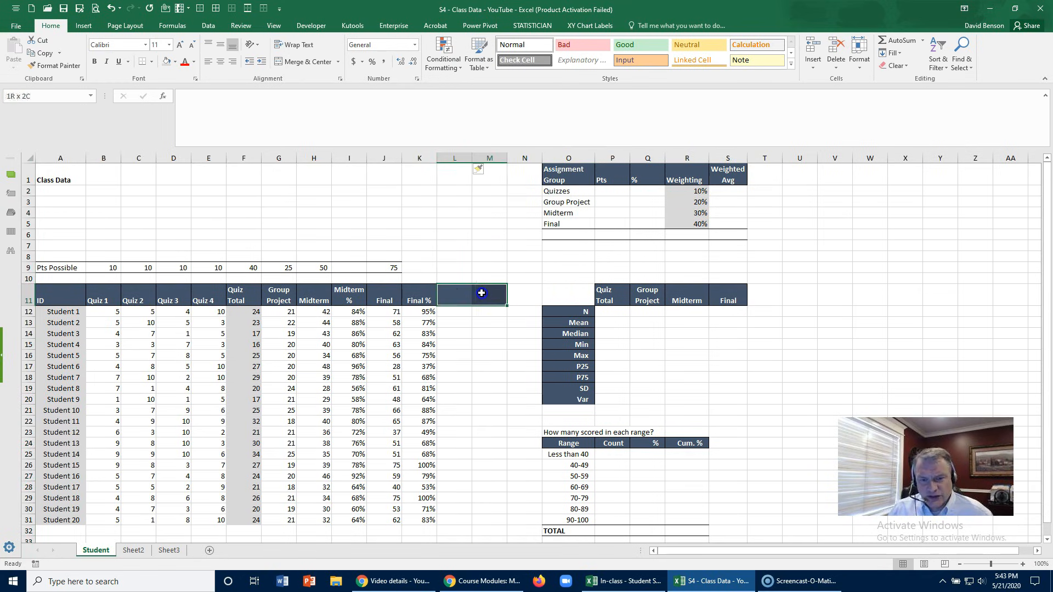
{"action": "left_click", "coordinate": [897, 65]}
{"action": "left_click", "coordinate": [904, 80]}
{"action": "left_click", "coordinate": [482, 190]}
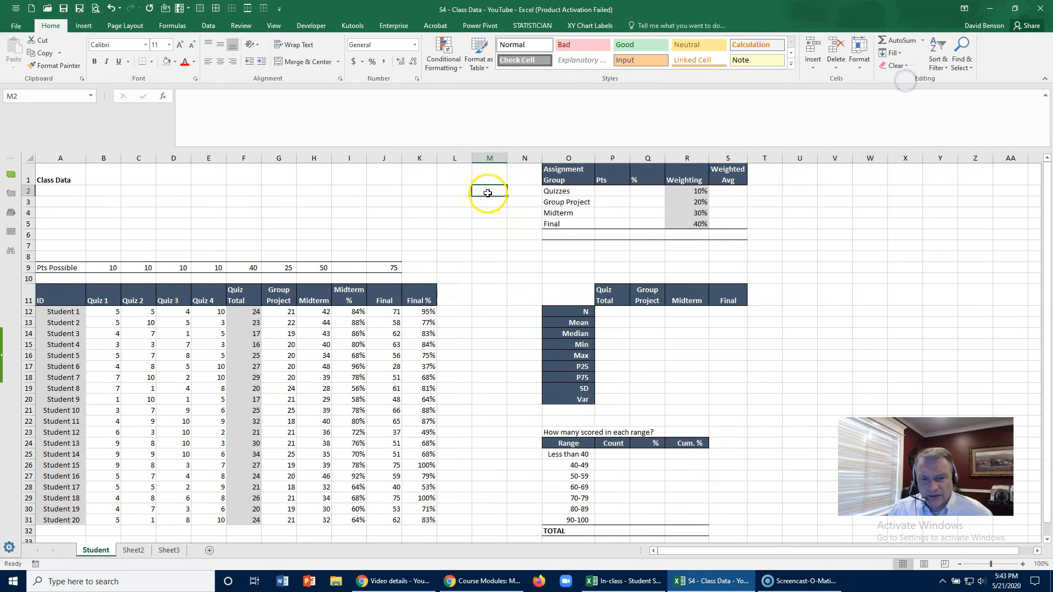
{"action": "scroll", "coordinate": [453, 264], "scroll_direction": "down", "scroll_amount": 1}
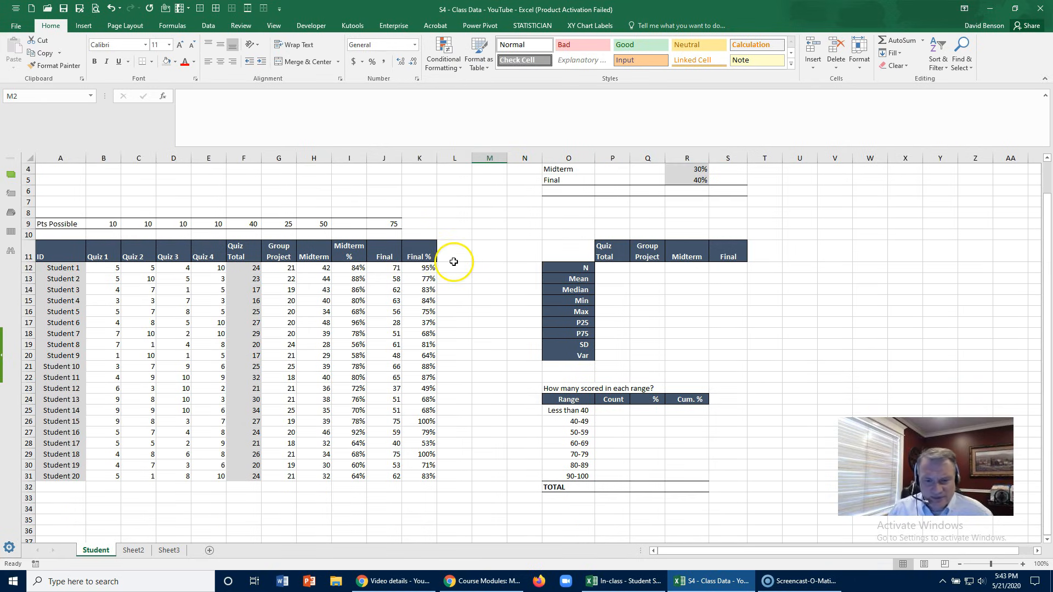
- Switch to the In-class - Student Scores workbook and examine the statistics and score-range count tables on the Scores sheet
{"action": "left_click", "coordinate": [522, 415]}
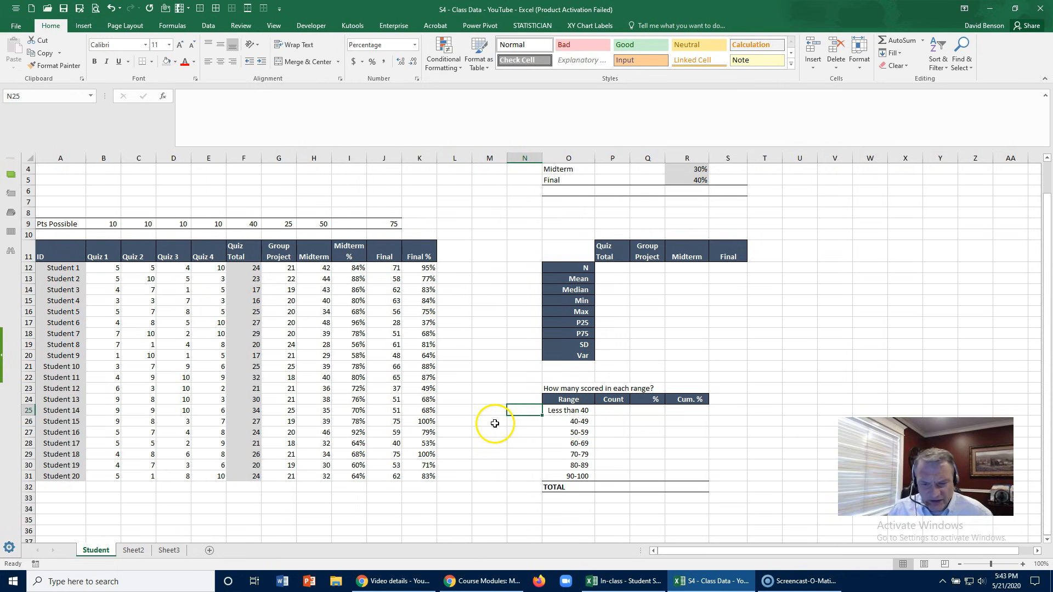
{"action": "left_click", "coordinate": [614, 582]}
{"action": "scroll", "coordinate": [545, 334], "scroll_direction": "down", "scroll_amount": 5}
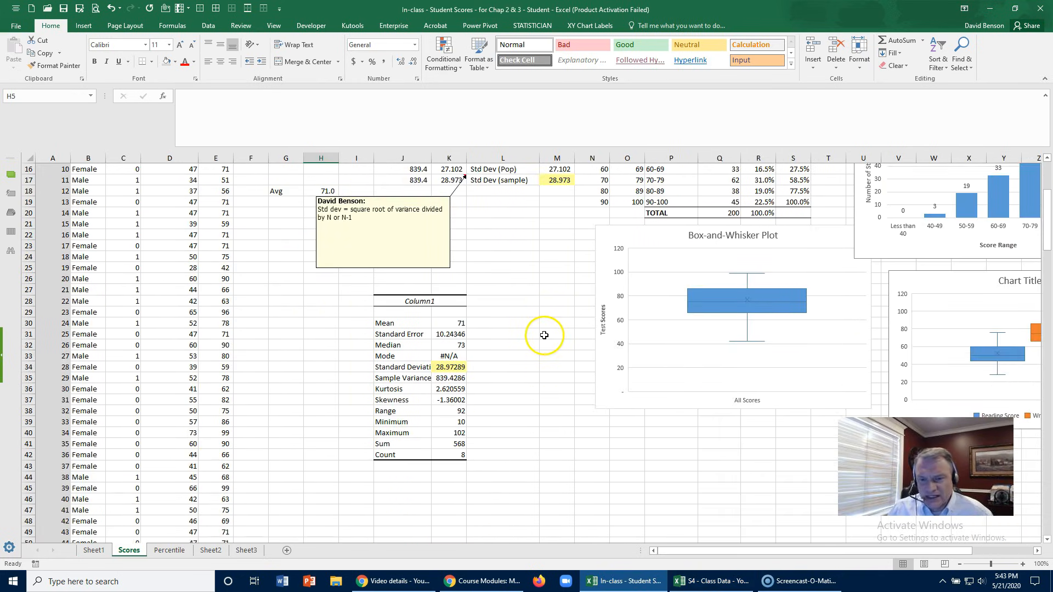
{"action": "scroll", "coordinate": [544, 334], "scroll_direction": "up", "scroll_amount": 4}
{"action": "left_click", "coordinate": [593, 278]}
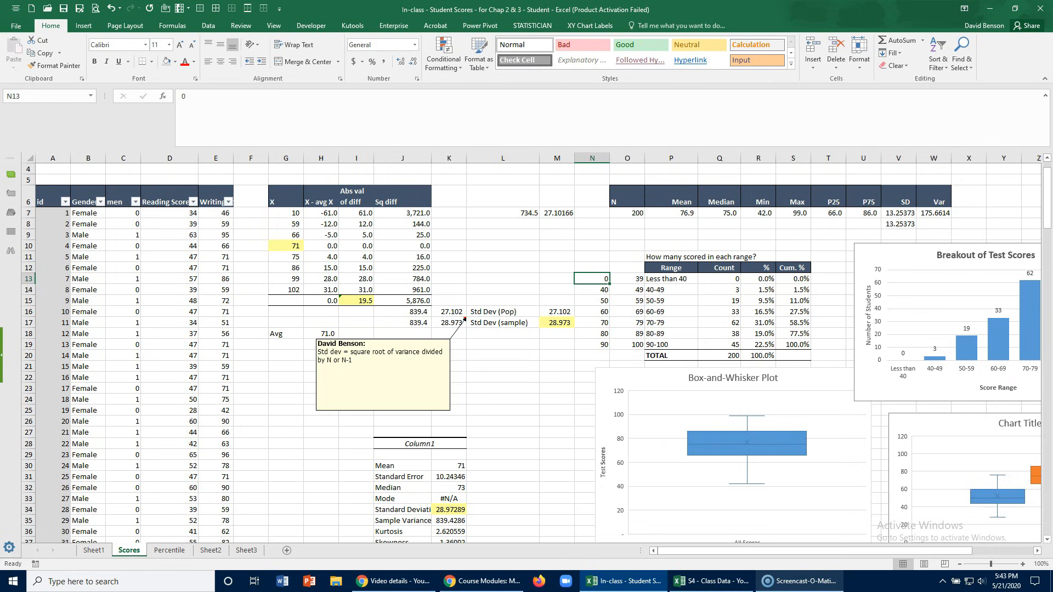
{"action": "left_click", "coordinate": [557, 410]}
{"action": "scroll", "coordinate": [583, 390], "scroll_direction": "down", "scroll_amount": 1}
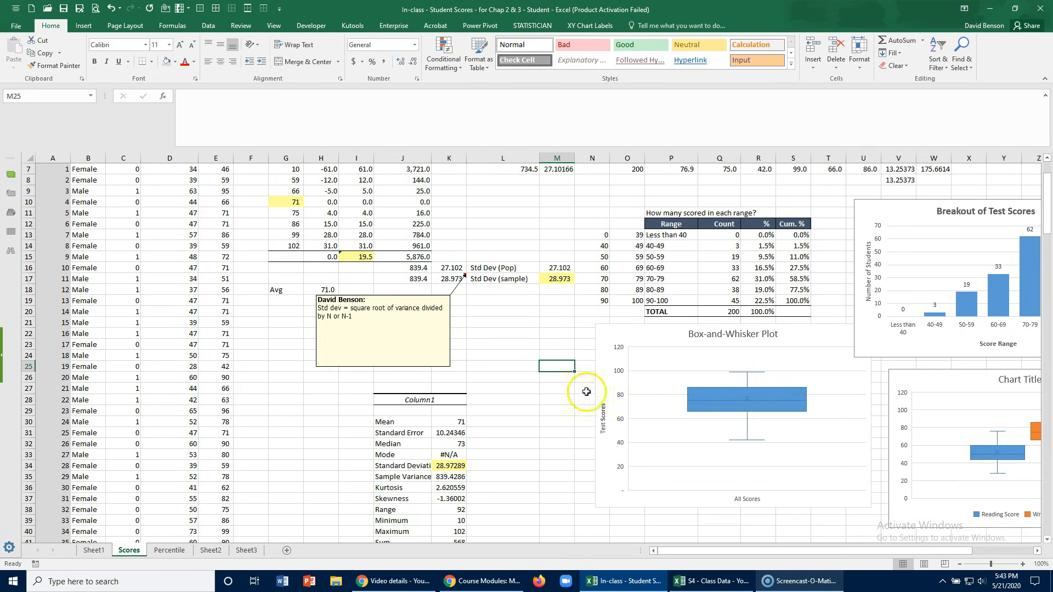
- Examine the box-and-whisker and Breakout of Test Scores charts, and close the In-class - Student Scores workbook
{"action": "left_click", "coordinate": [629, 357]}
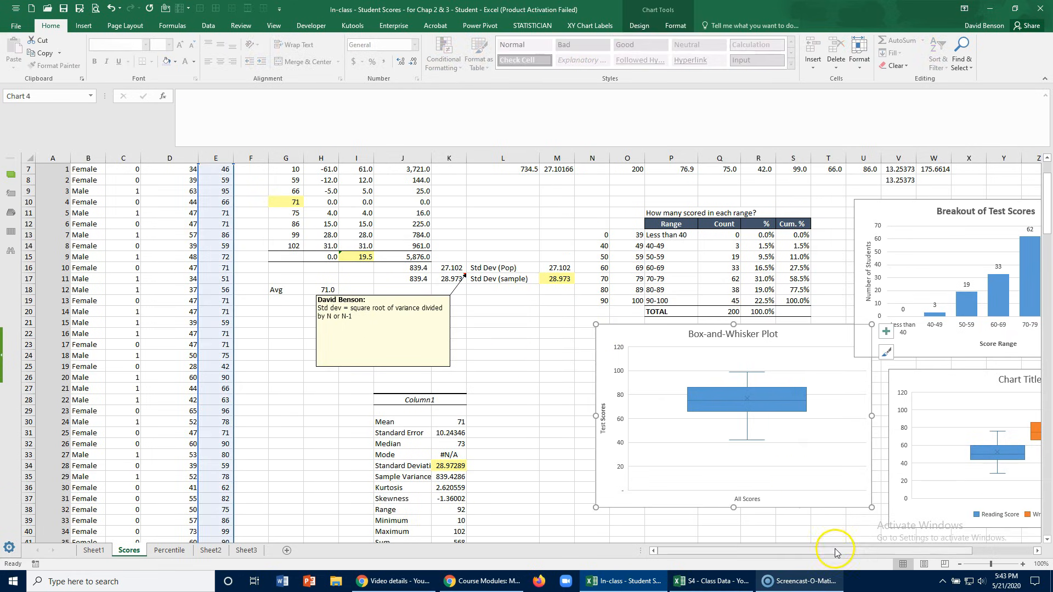
{"action": "scroll", "coordinate": [915, 496], "scroll_direction": "right", "scroll_amount": 5}
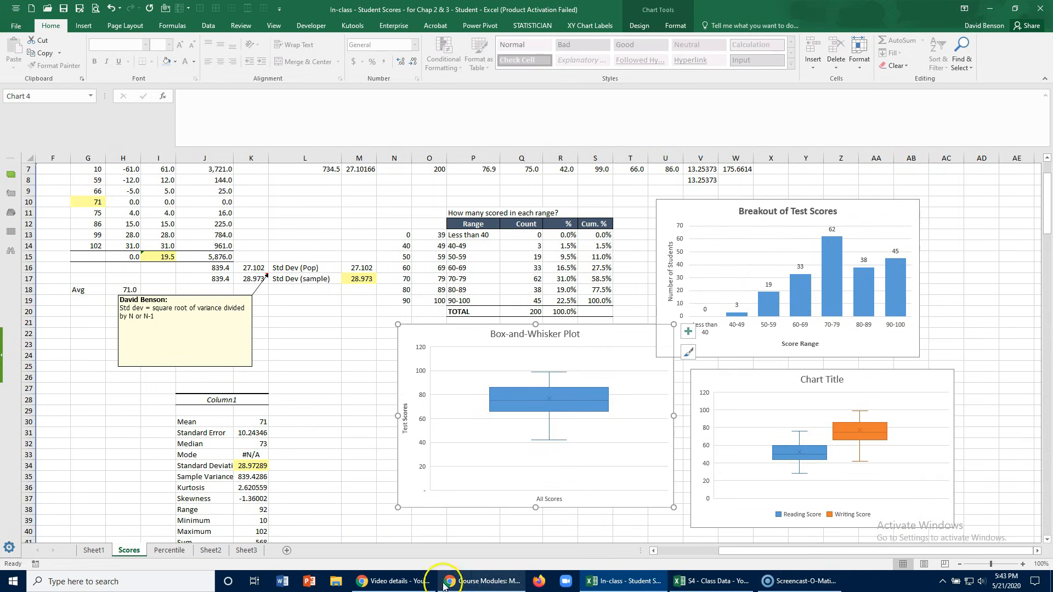
{"action": "left_click", "coordinate": [82, 323]}
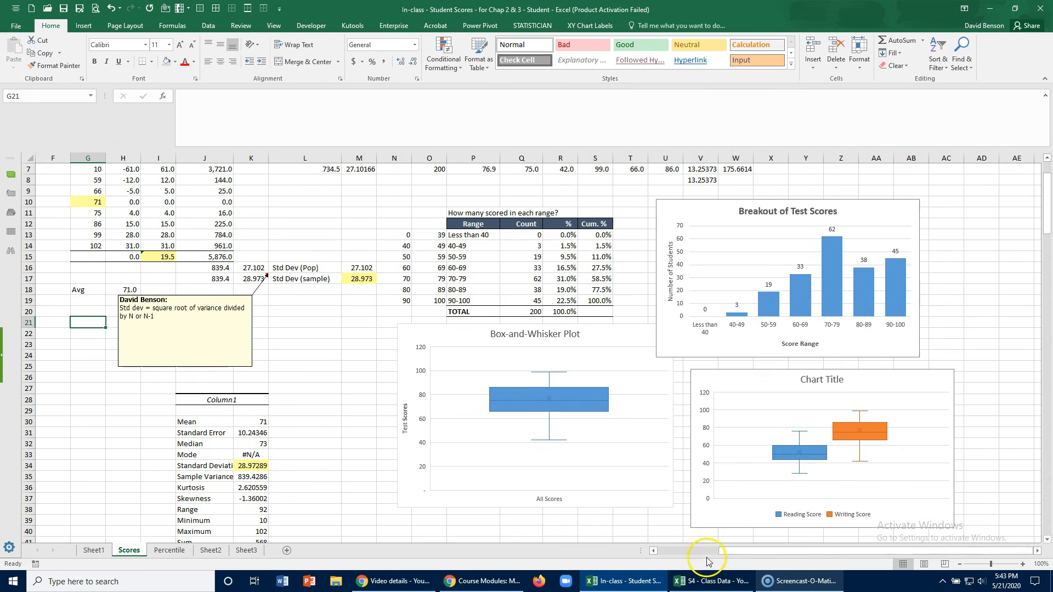
{"action": "scroll", "coordinate": [694, 558], "scroll_direction": "left", "scroll_amount": 3}
{"action": "scroll", "coordinate": [141, 329], "scroll_direction": "up", "scroll_amount": 2}
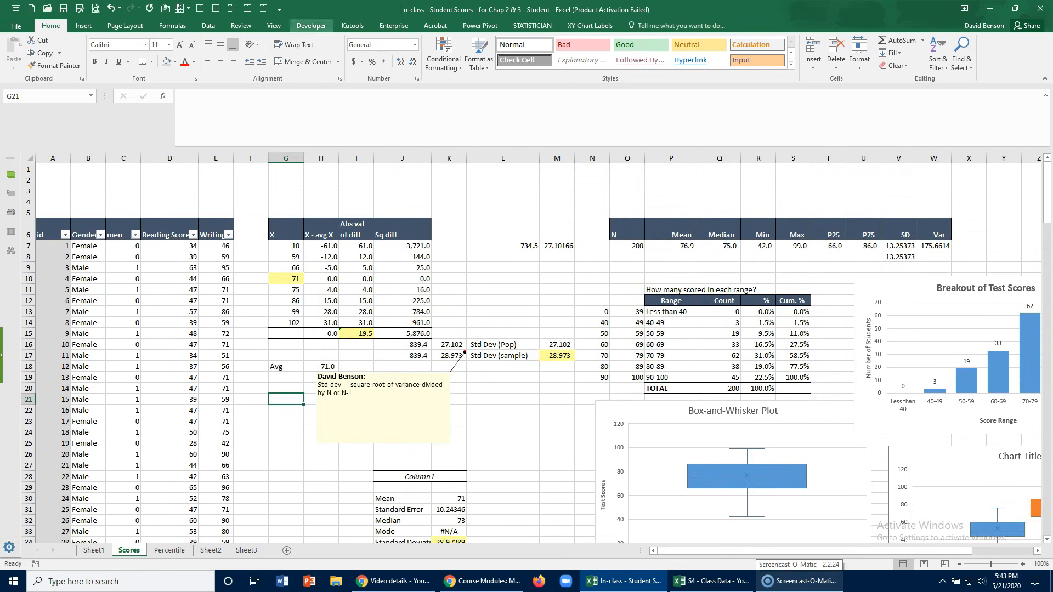
{"action": "left_click", "coordinate": [500, 192]}
{"action": "left_click", "coordinate": [1041, 8]}
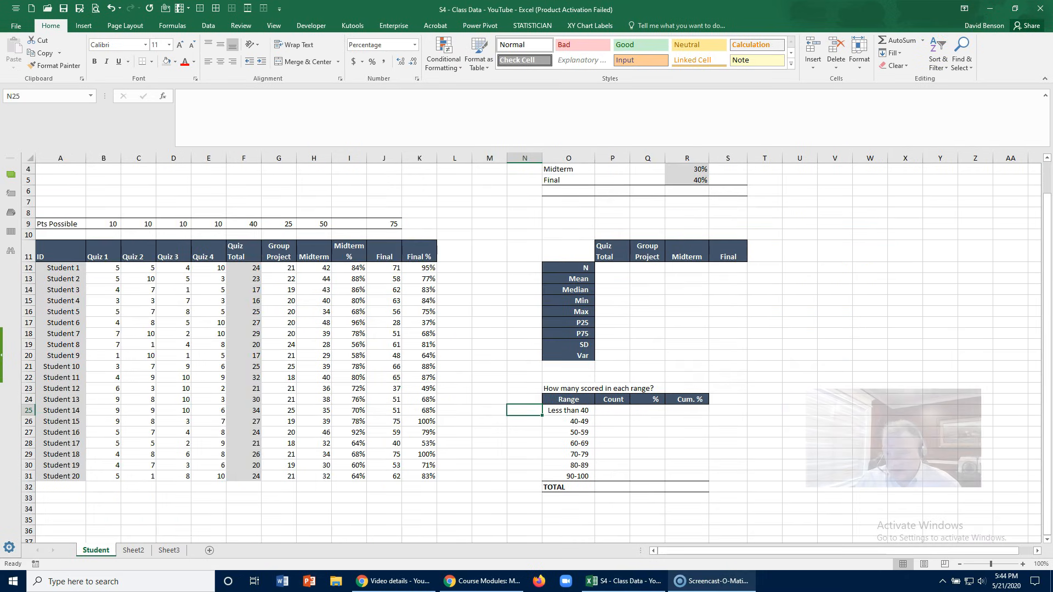
{"action": "left_click", "coordinate": [396, 336]}
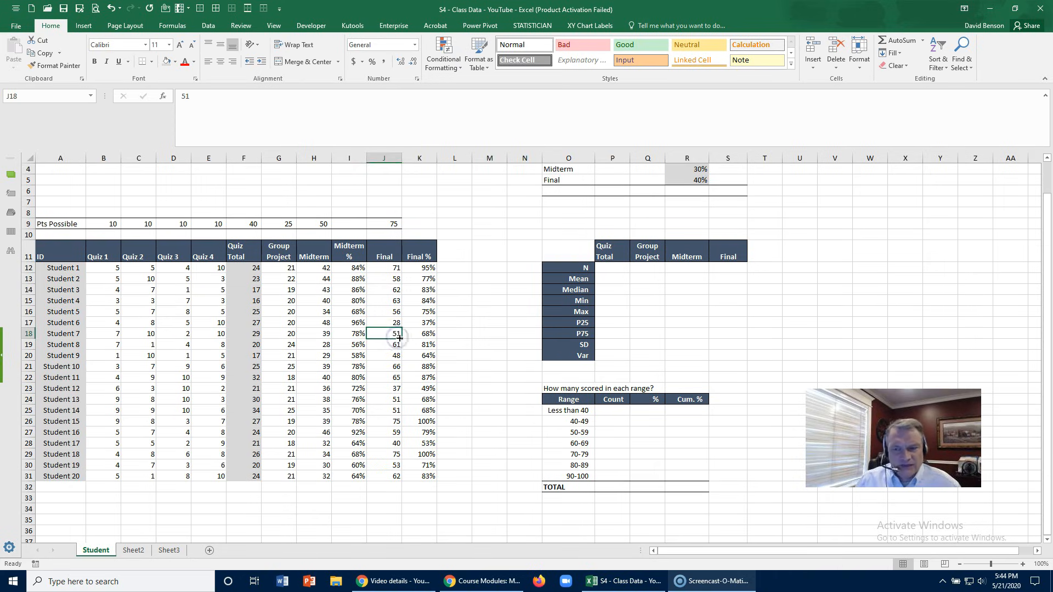
{"action": "left_click_drag", "start_coordinate": [878, 386], "coordinate": [908, 386]}
{"action": "left_click", "coordinate": [254, 305]}
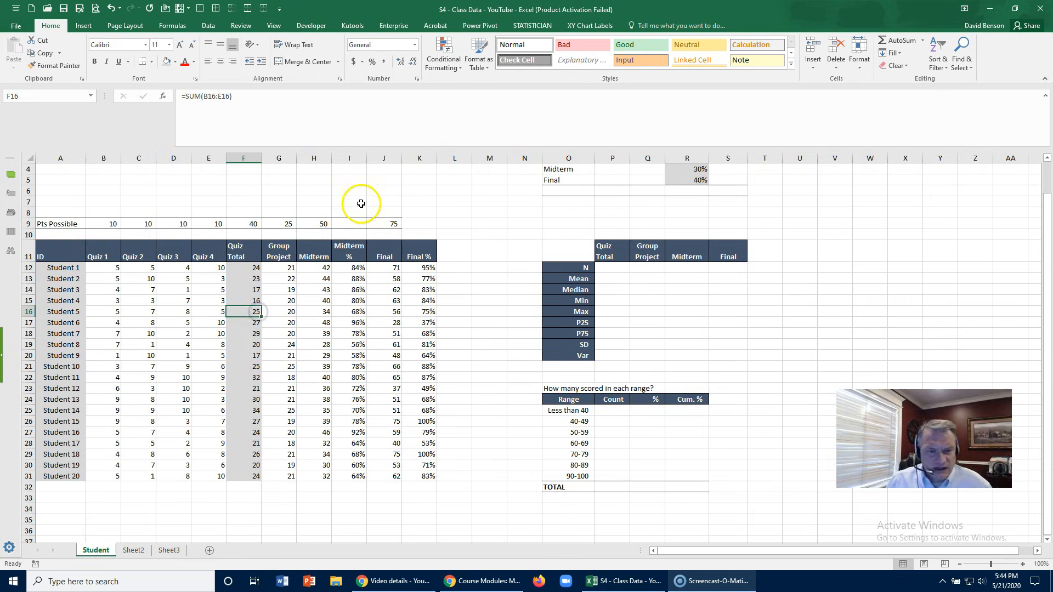
- Insert a column before the Midterm scores and enter the header Group % in H11
{"action": "left_click", "coordinate": [315, 259]}
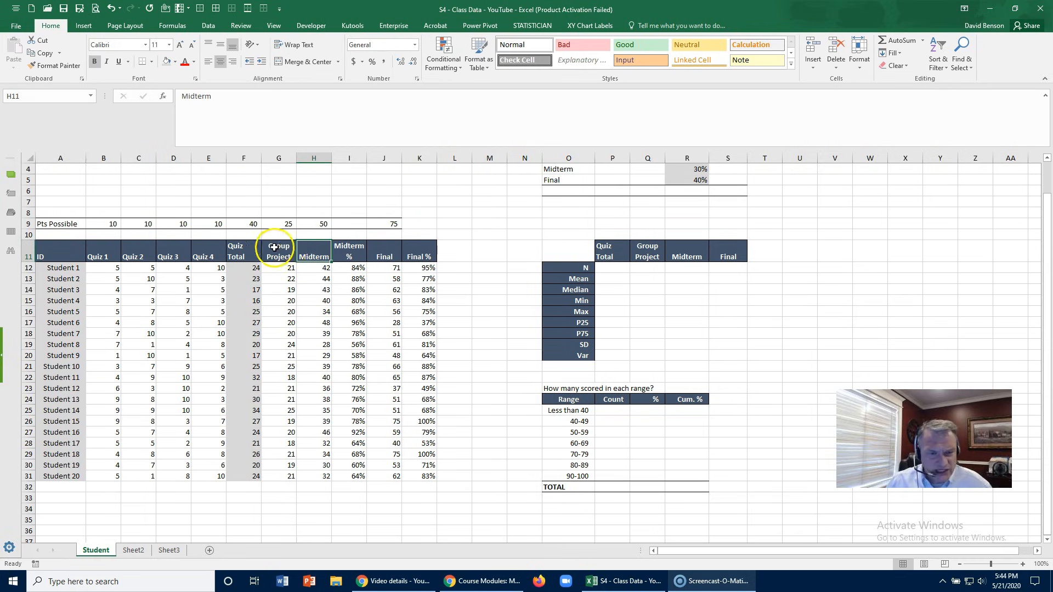
{"action": "right_click", "coordinate": [317, 158]}
{"action": "left_click", "coordinate": [332, 240]}
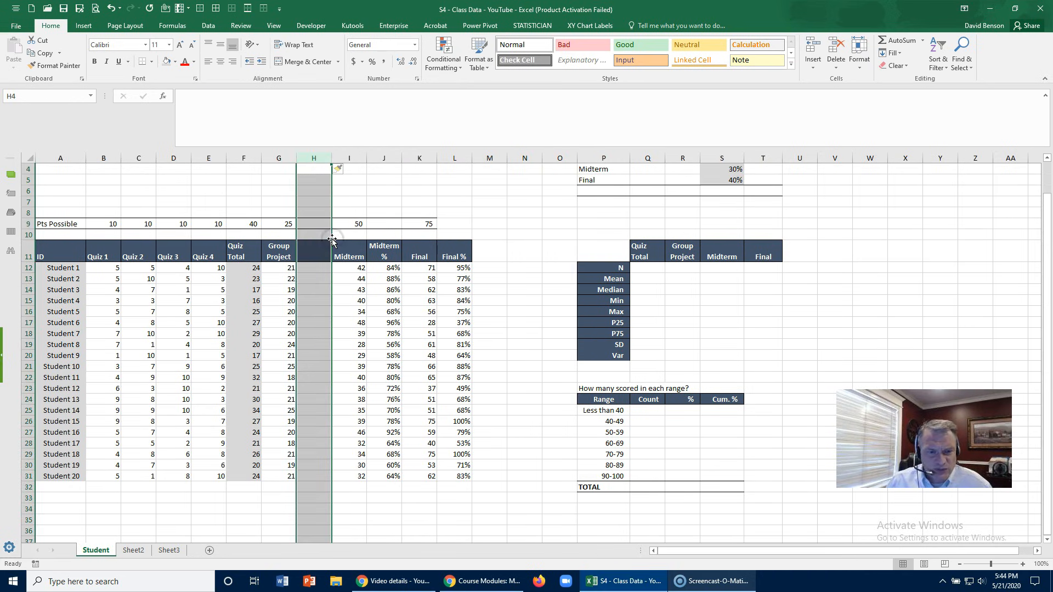
{"action": "left_click", "coordinate": [316, 251]}
{"action": "type", "text": "G"}
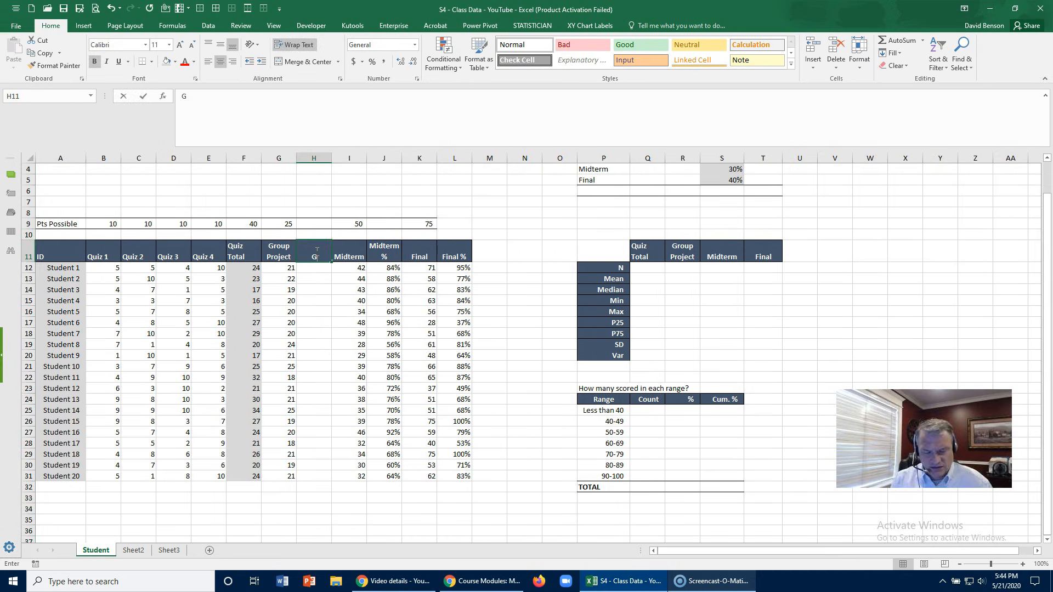
{"action": "type", "text": "roup %"}
{"action": "key", "text": "Return"}
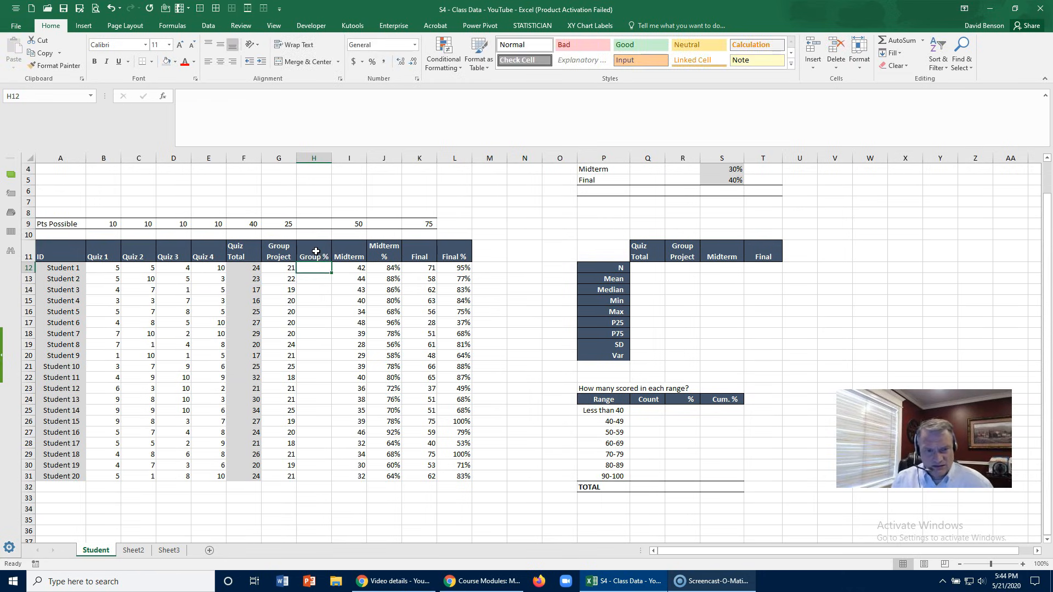
- Enter =G12/25 in H12, fill it down to Student 20 and format the Group % values as percentages
{"action": "type", "text": "="}
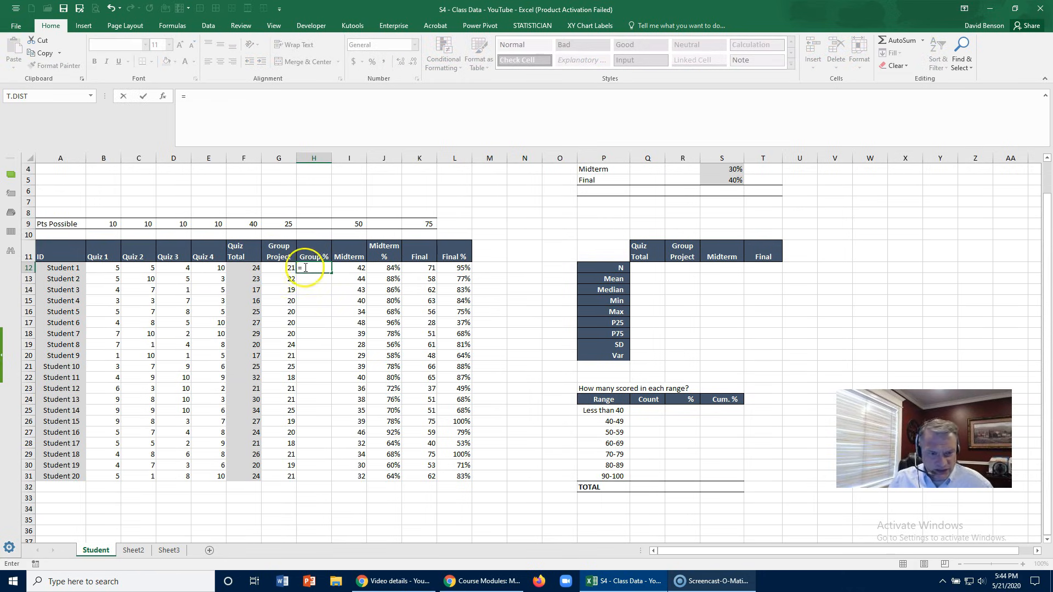
{"action": "left_click", "coordinate": [283, 268]}
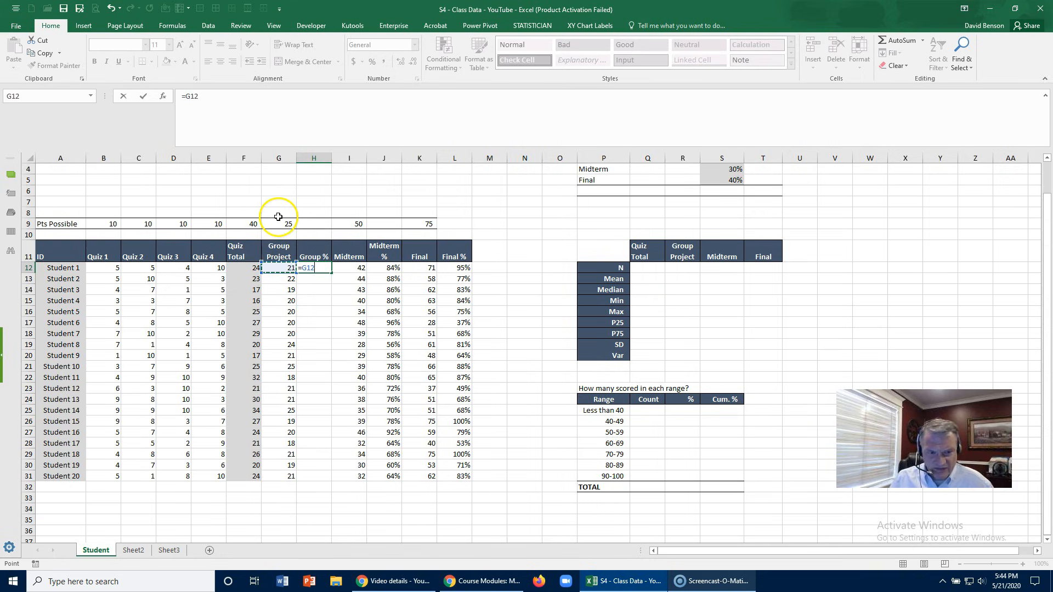
{"action": "key", "text": "Return"}
{"action": "left_click", "coordinate": [305, 268]}
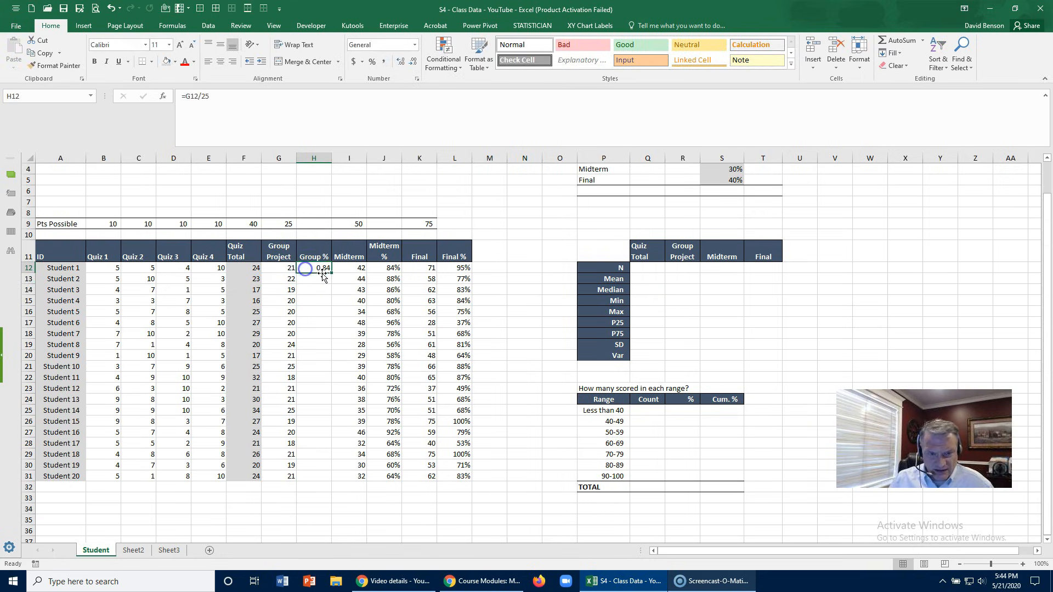
{"action": "double_click", "coordinate": [331, 274]}
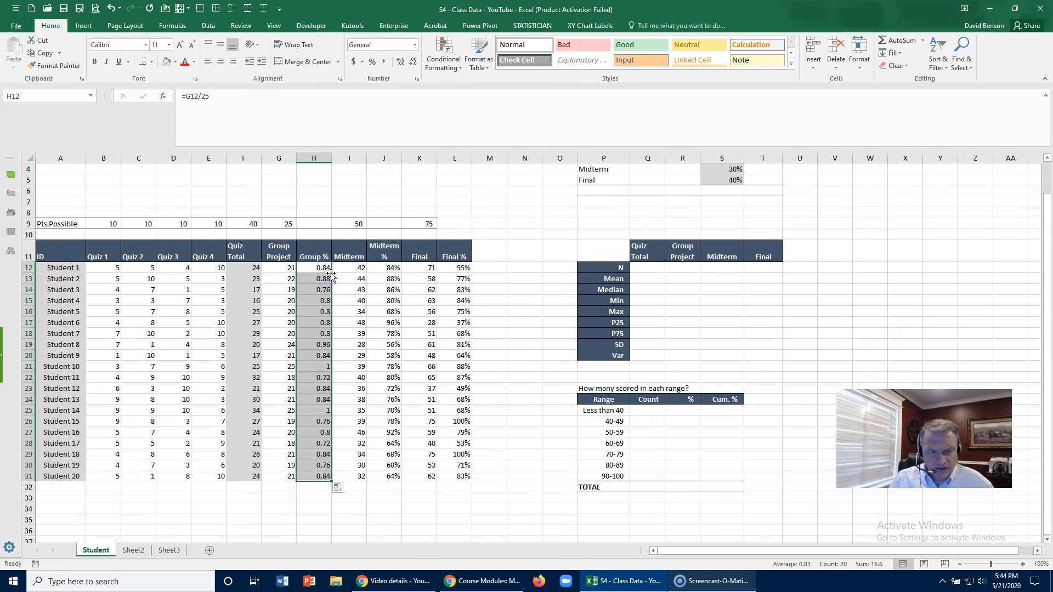
{"action": "left_click", "coordinate": [373, 61]}
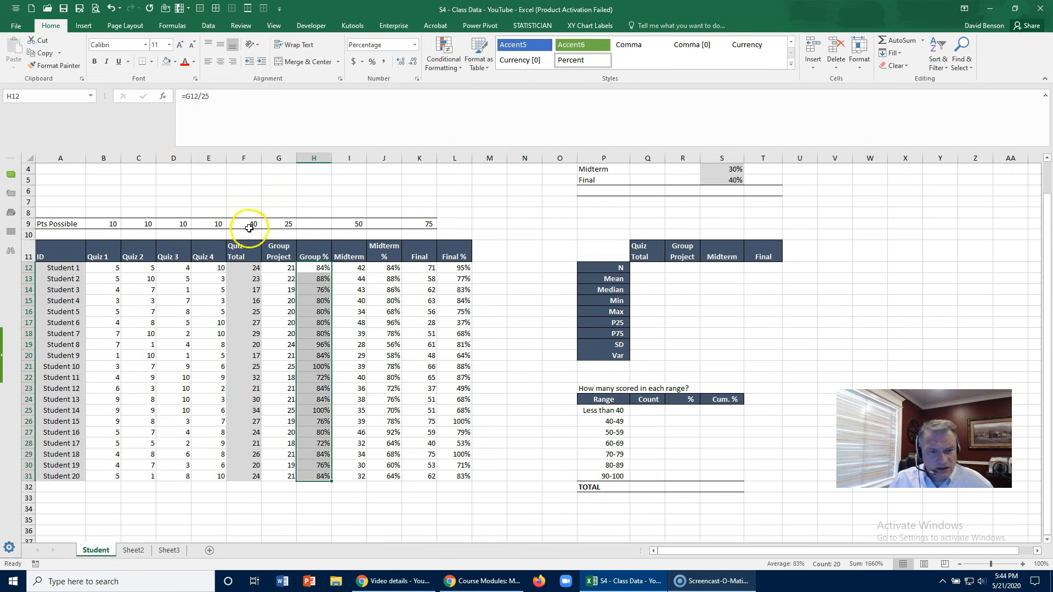
- Insert a column before Group Project and enter the header Quiz % in G11
{"action": "left_click", "coordinate": [278, 247]}
{"action": "right_click", "coordinate": [280, 160]}
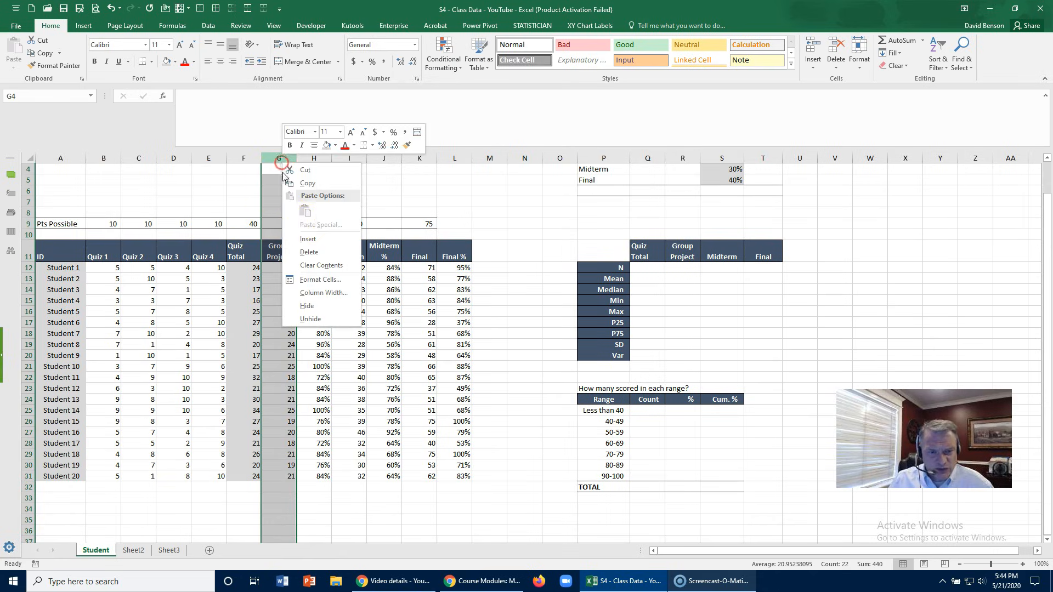
{"action": "left_click", "coordinate": [308, 239]}
{"action": "left_click", "coordinate": [277, 253]}
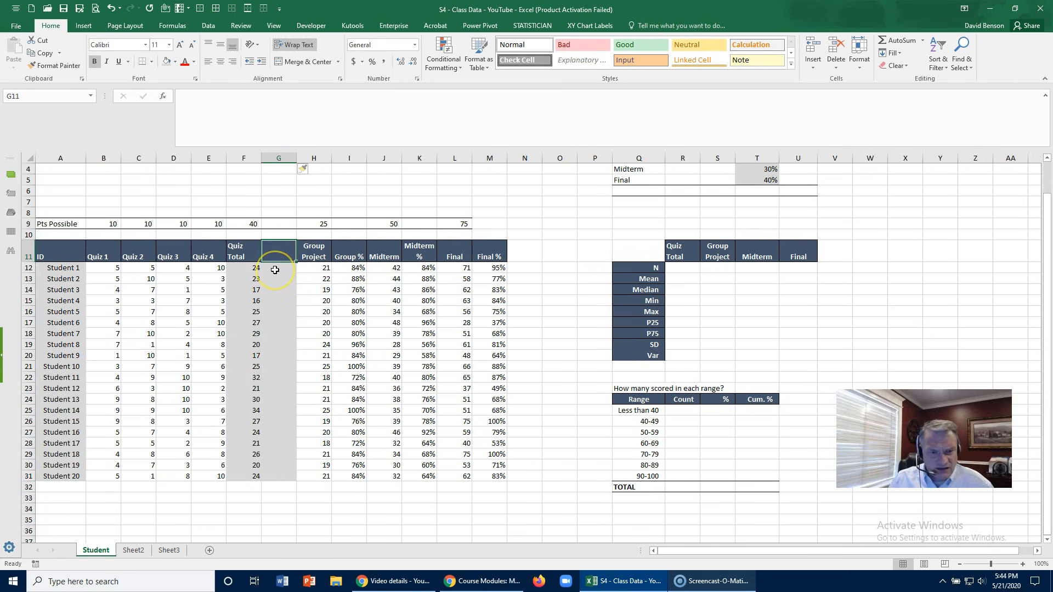
{"action": "type", "text": "Quiz %"}
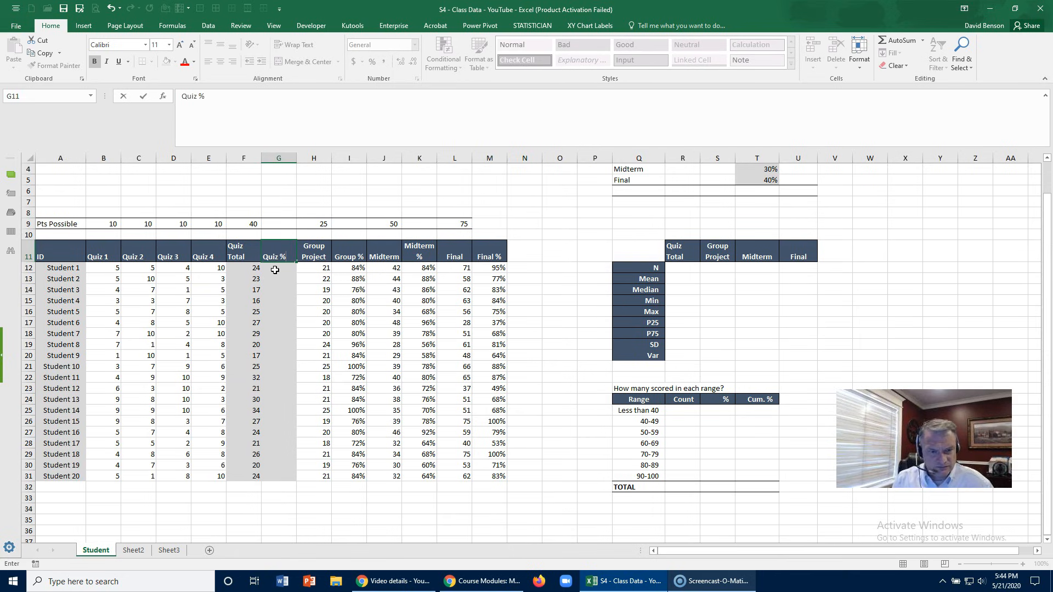
{"action": "key", "text": "Return"}
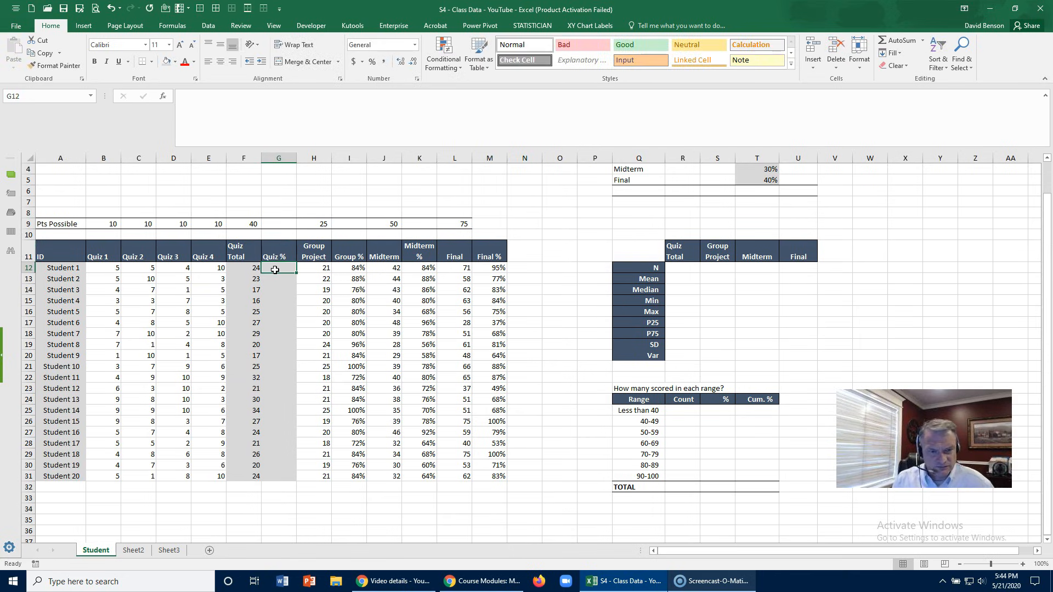
- Enter =F12/F9 in G12 as a percentage and fill it down the Quiz % column to Student 20
{"action": "type", "text": "="}
{"action": "left_click", "coordinate": [251, 270]}
{"action": "type", "text": "/"}
{"action": "left_click", "coordinate": [248, 225]}
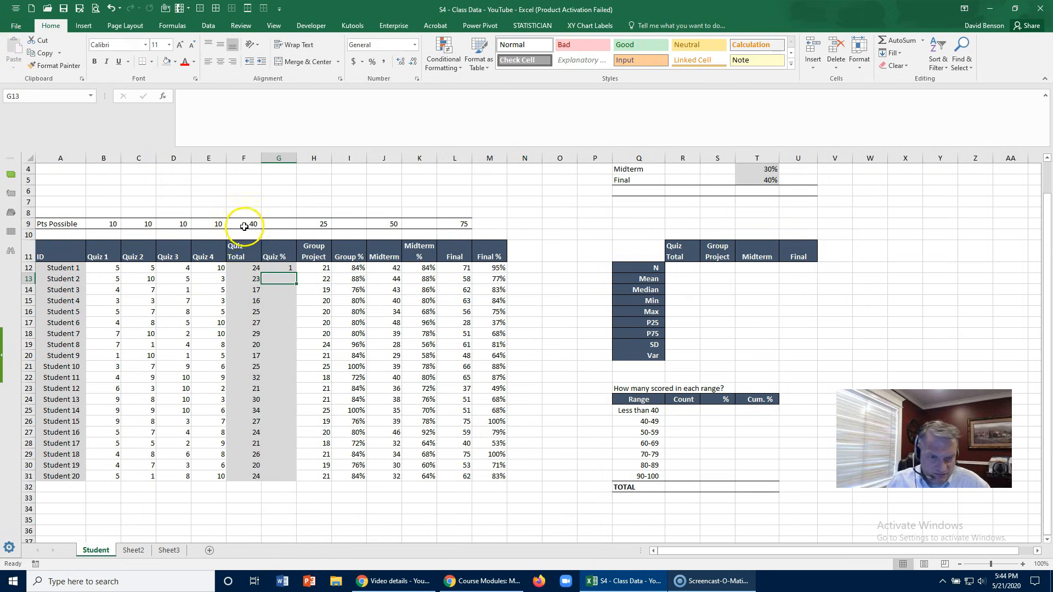
{"action": "left_click", "coordinate": [281, 267]}
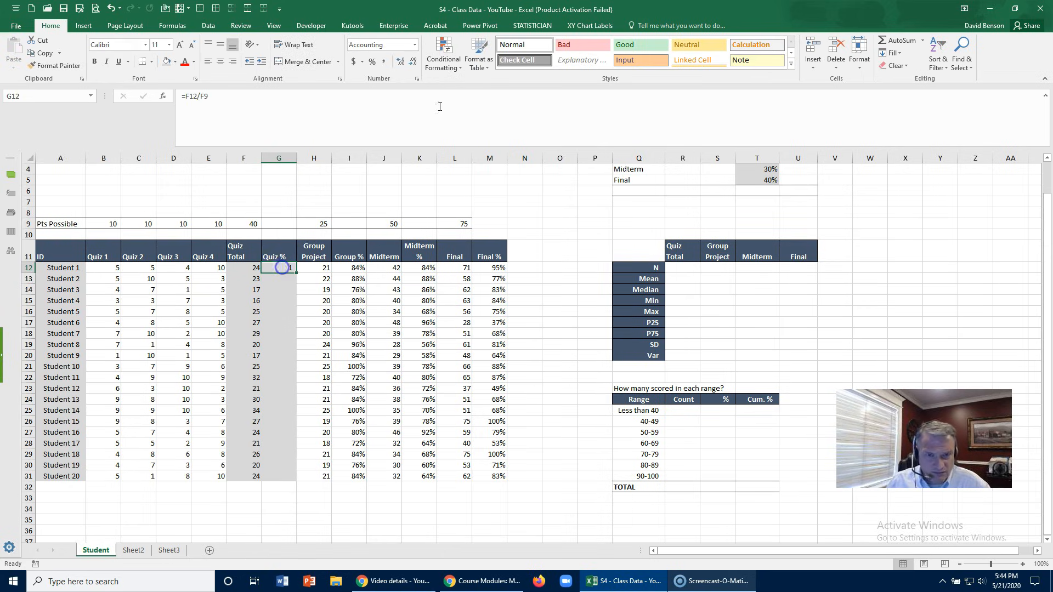
{"action": "left_click", "coordinate": [371, 61]}
{"action": "double_click", "coordinate": [296, 273]}
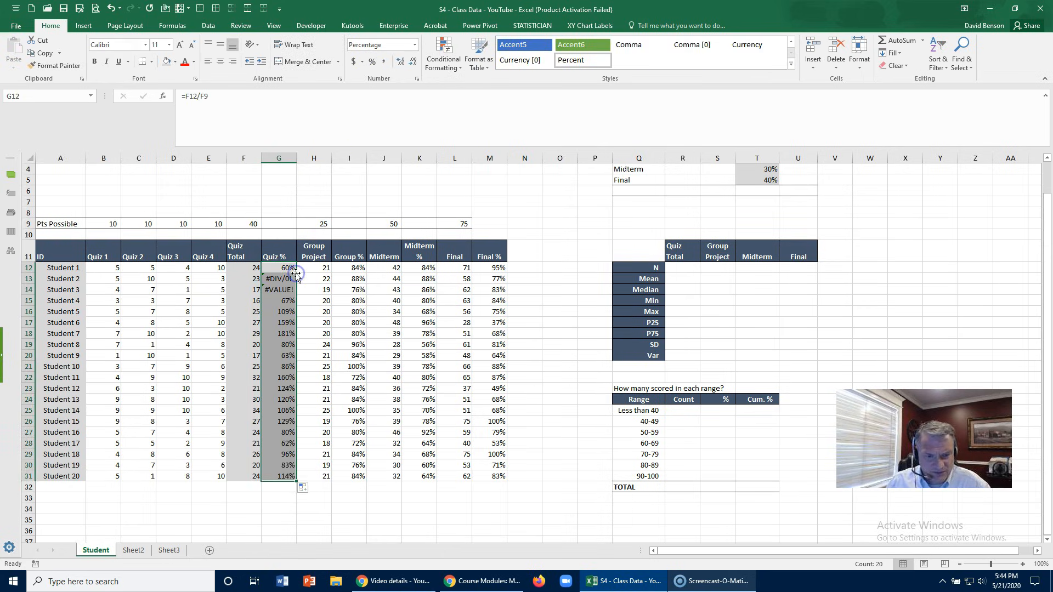
- Change the formula in G12 to =F12/40 and fill it down to Student 20 again
{"action": "left_click", "coordinate": [284, 269]}
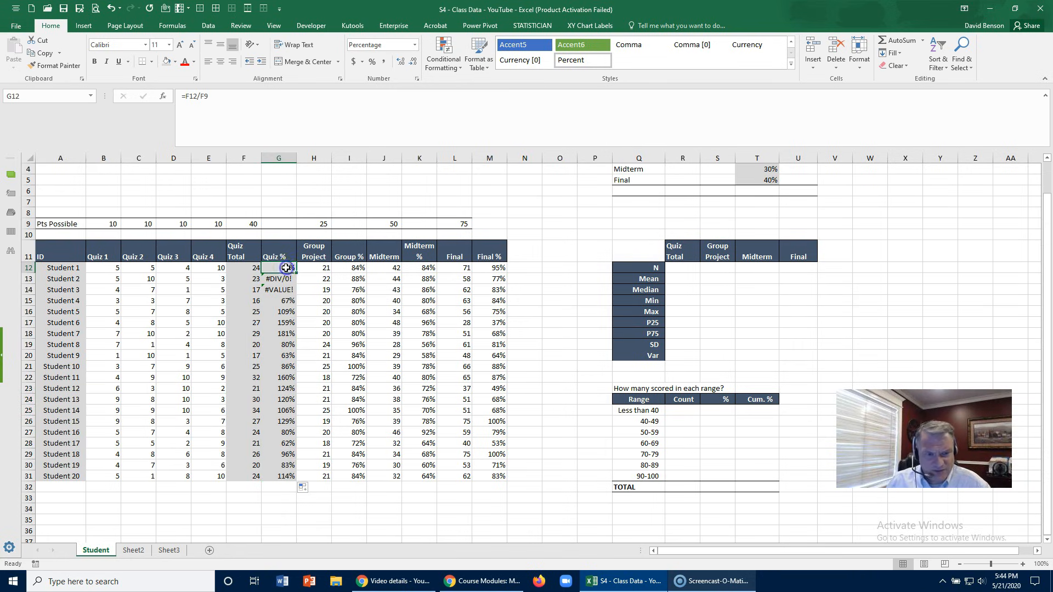
{"action": "left_click", "coordinate": [246, 103]}
{"action": "key", "text": "BackSpace"}
{"action": "key", "text": "BackSpace"}
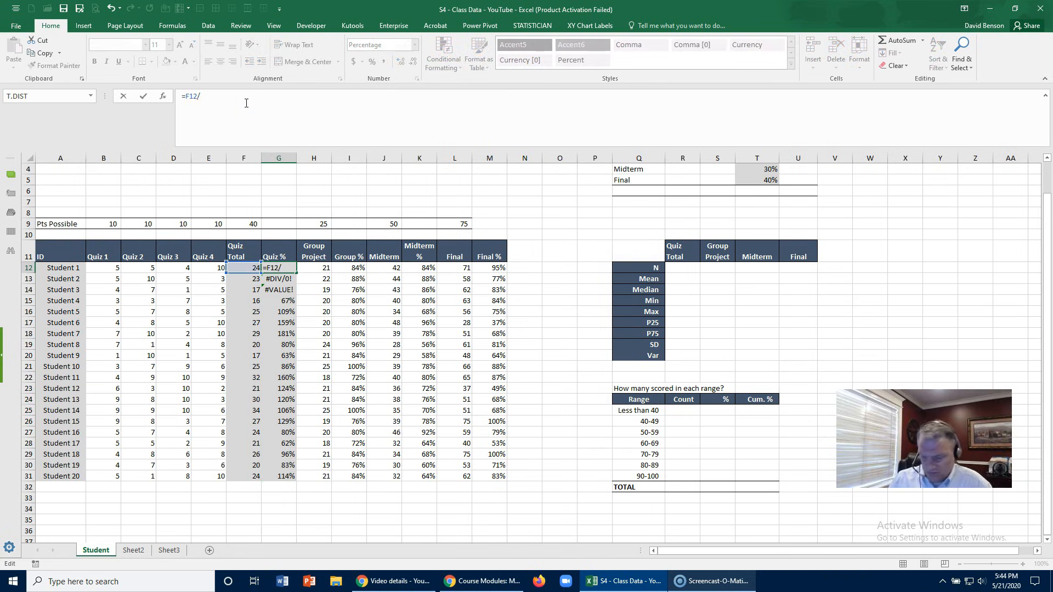
{"action": "type", "text": "40"}
{"action": "key", "text": "Return"}
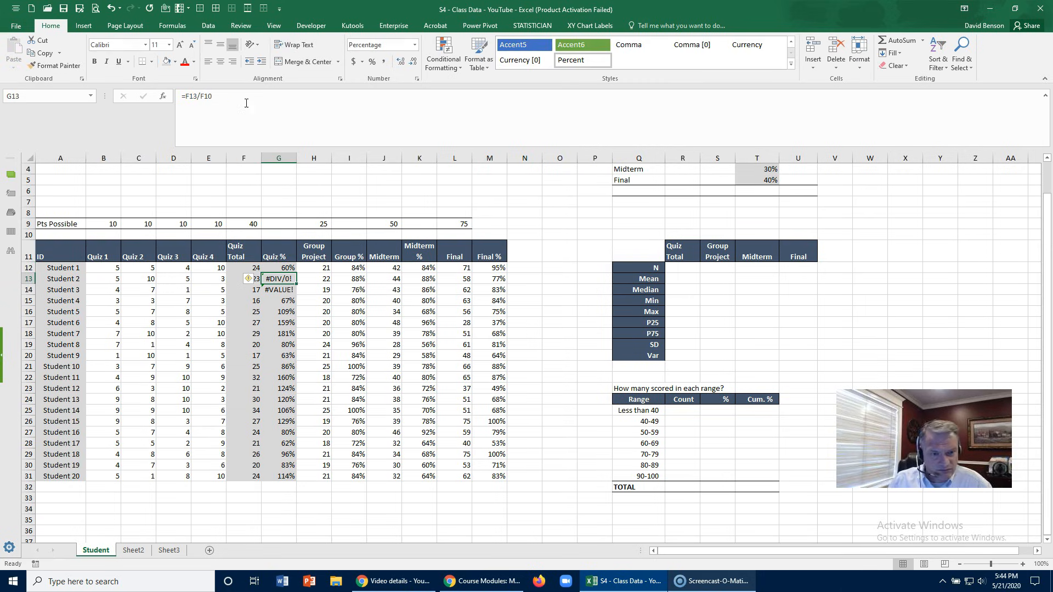
{"action": "left_click", "coordinate": [282, 268]}
{"action": "double_click", "coordinate": [297, 274]}
{"action": "left_click", "coordinate": [286, 277]}
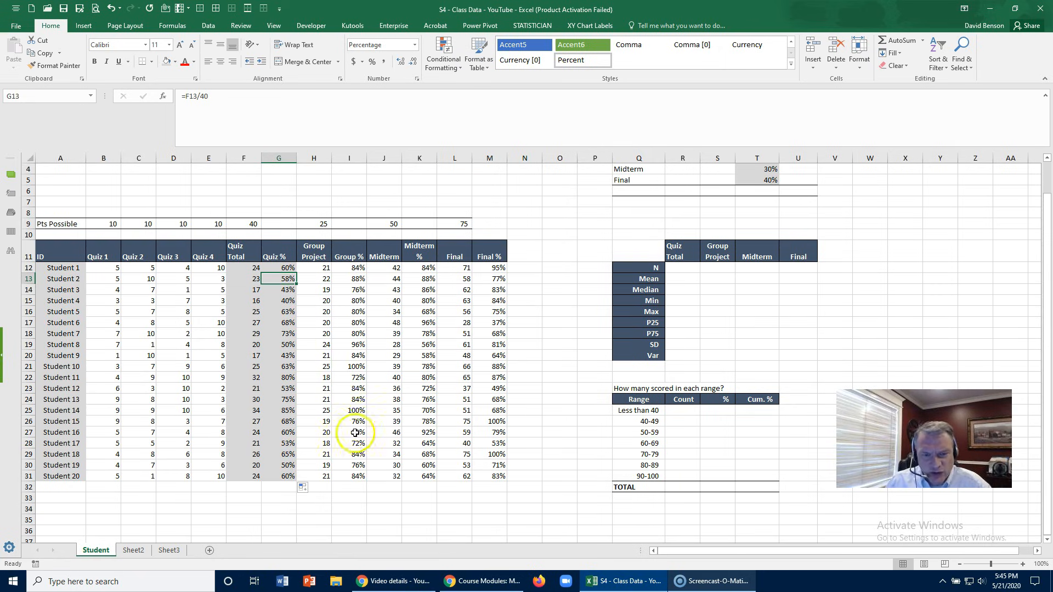
{"action": "left_click_drag", "start_coordinate": [424, 269], "coordinate": [416, 467]}
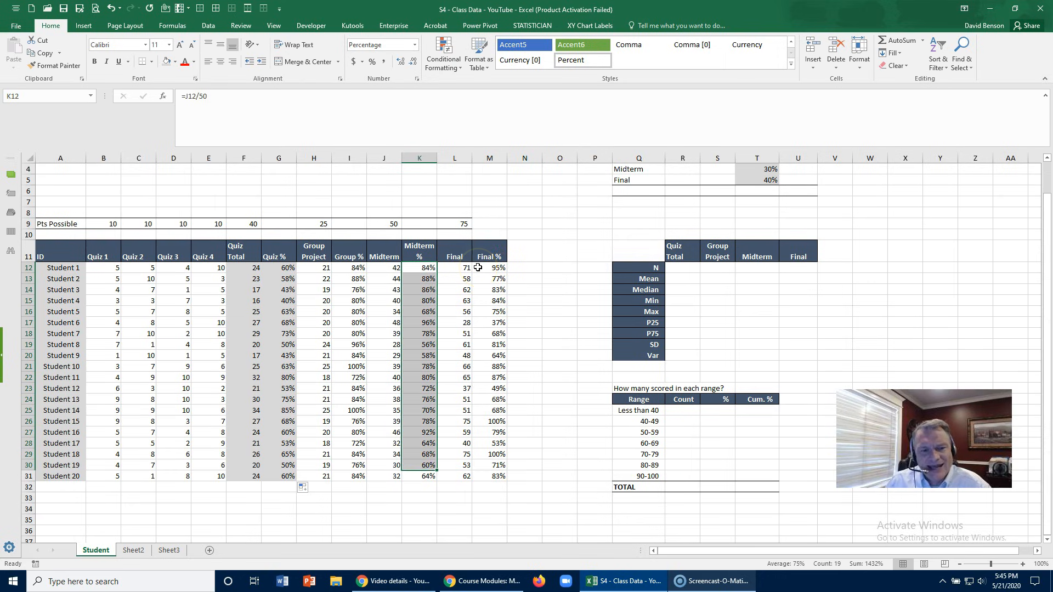
{"action": "scroll", "coordinate": [479, 272], "scroll_direction": "up", "scroll_amount": 1}
{"action": "scroll", "coordinate": [477, 274], "scroll_direction": "down", "scroll_amount": 1}
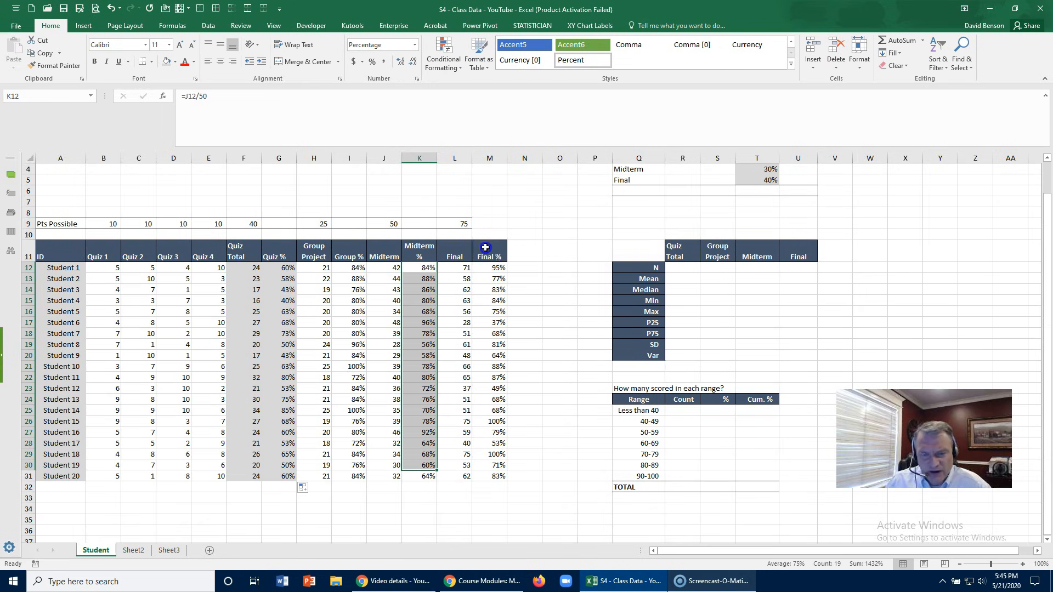
- Name the Final % values in M12:M31 Final_percent
{"action": "double_click", "coordinate": [487, 255]}
{"action": "left_click", "coordinate": [487, 267]}
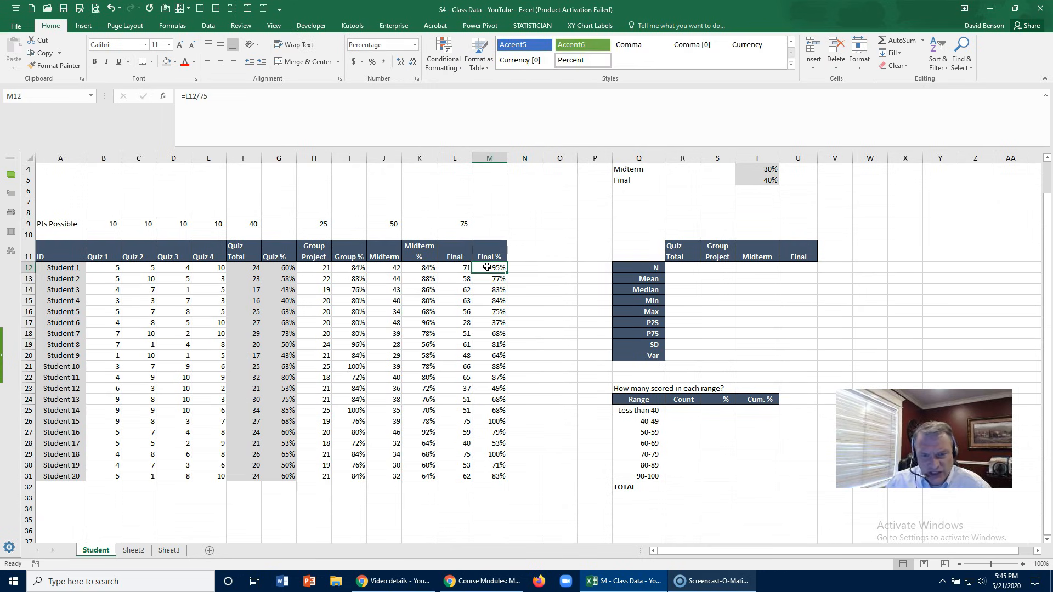
{"action": "left_click_drag", "start_coordinate": [487, 268], "coordinate": [493, 475]}
{"action": "left_click", "coordinate": [62, 98]}
{"action": "type", "text": "Final_percent"}
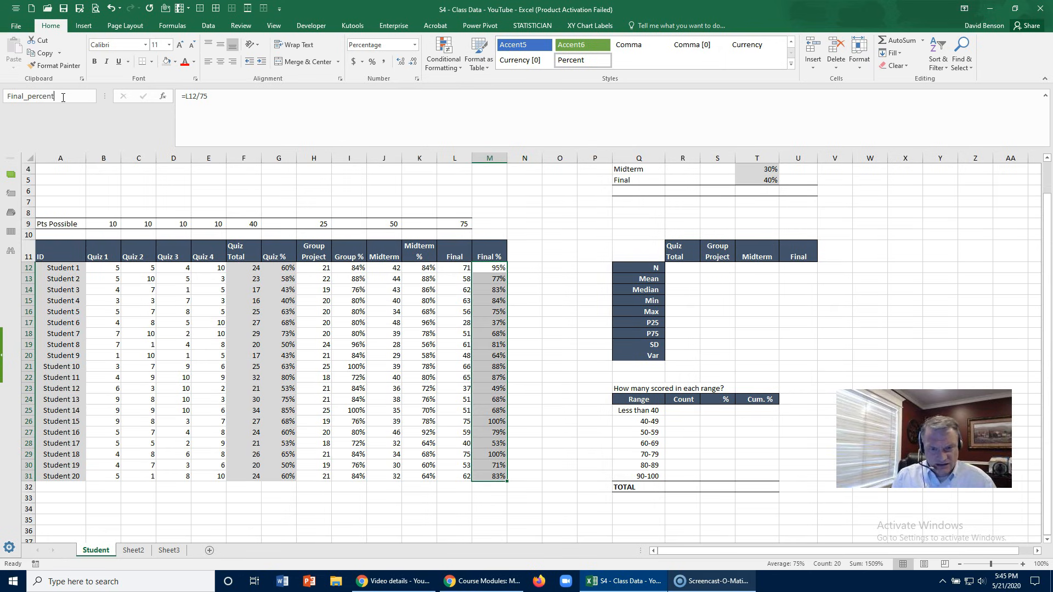
{"action": "key", "text": "Return"}
- Name the Midterm % values in K12:K31 midterm_percent
{"action": "left_click", "coordinate": [424, 268]}
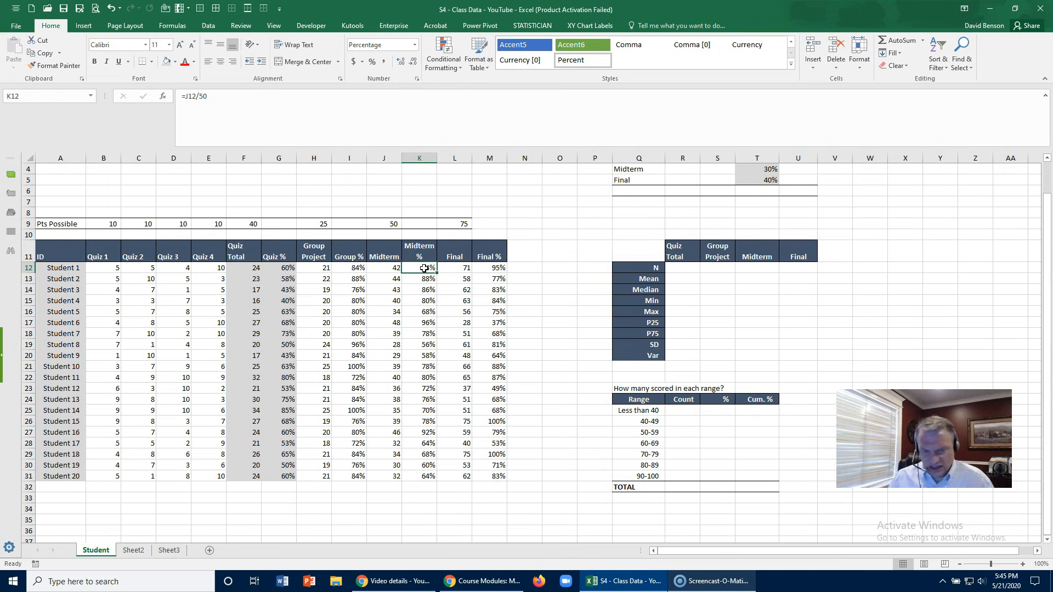
{"action": "key", "text": "ctrl+shift+Down"}
{"action": "left_click", "coordinate": [64, 98]}
{"action": "type", "text": "mid"}
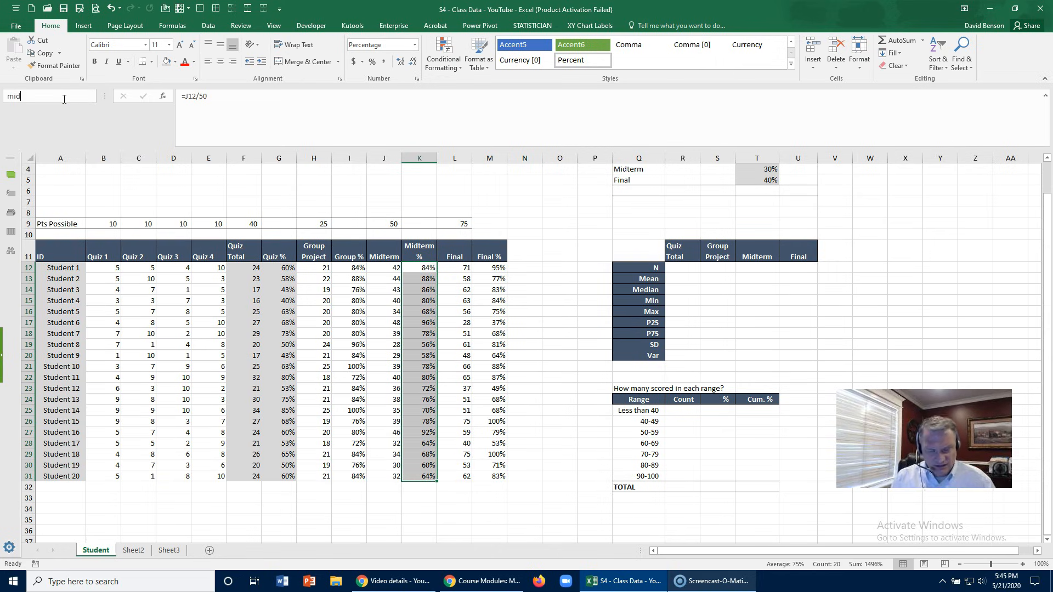
{"action": "type", "text": "term_percent"}
{"action": "key", "text": "Return"}
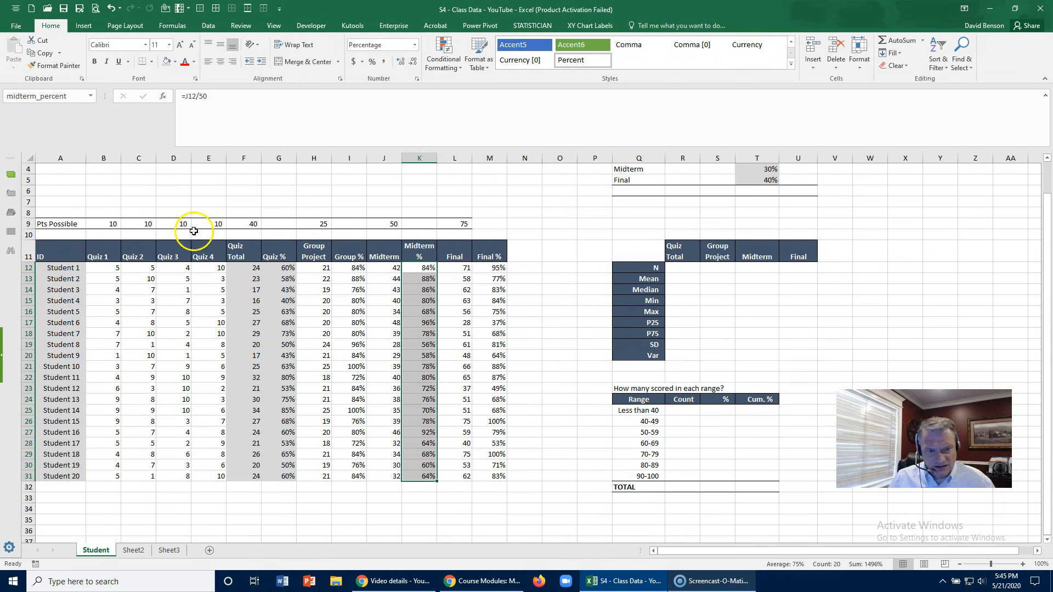
- Name the Group % values in I12:I31 Group_pct
{"action": "left_click", "coordinate": [343, 267]}
{"action": "key", "text": "ctrl+shift+Down"}
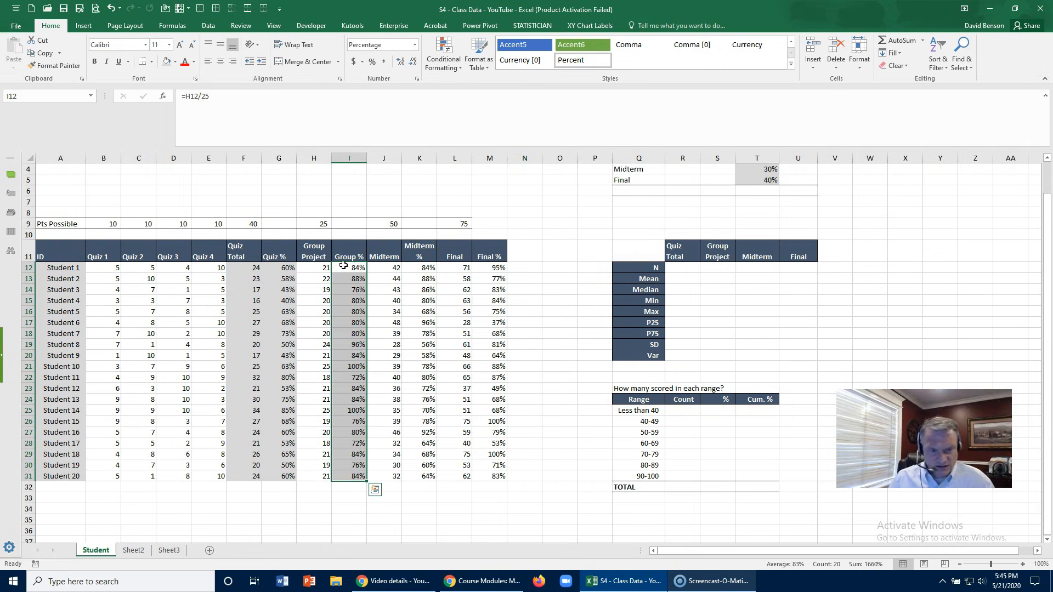
{"action": "left_click", "coordinate": [51, 99]}
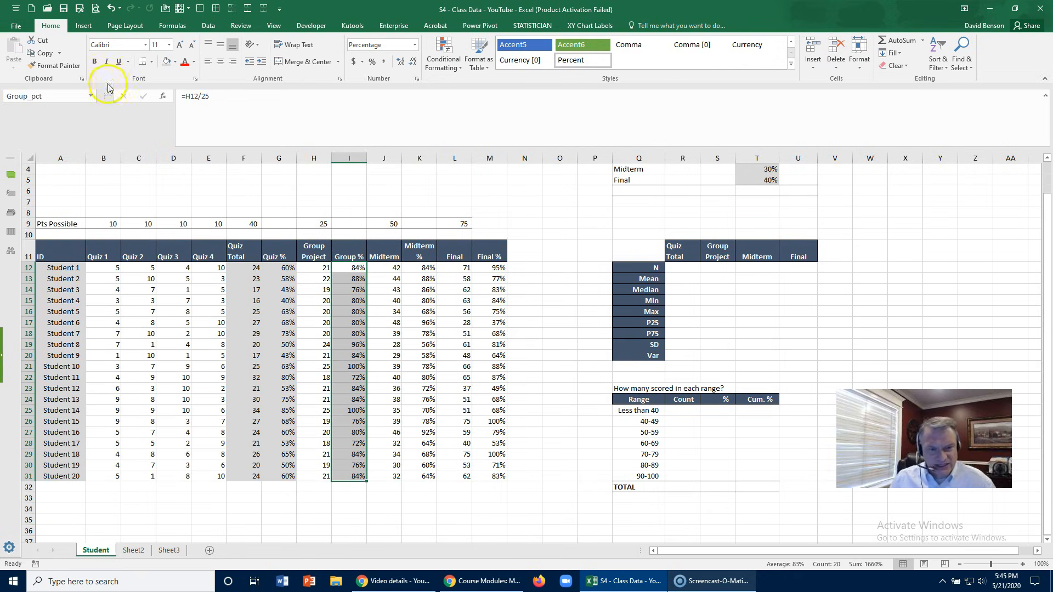
- Name the Quiz % values in G12:G31 Quiz_pct
{"action": "left_click", "coordinate": [283, 267]}
{"action": "key", "text": "ctrl+shift+Down"}
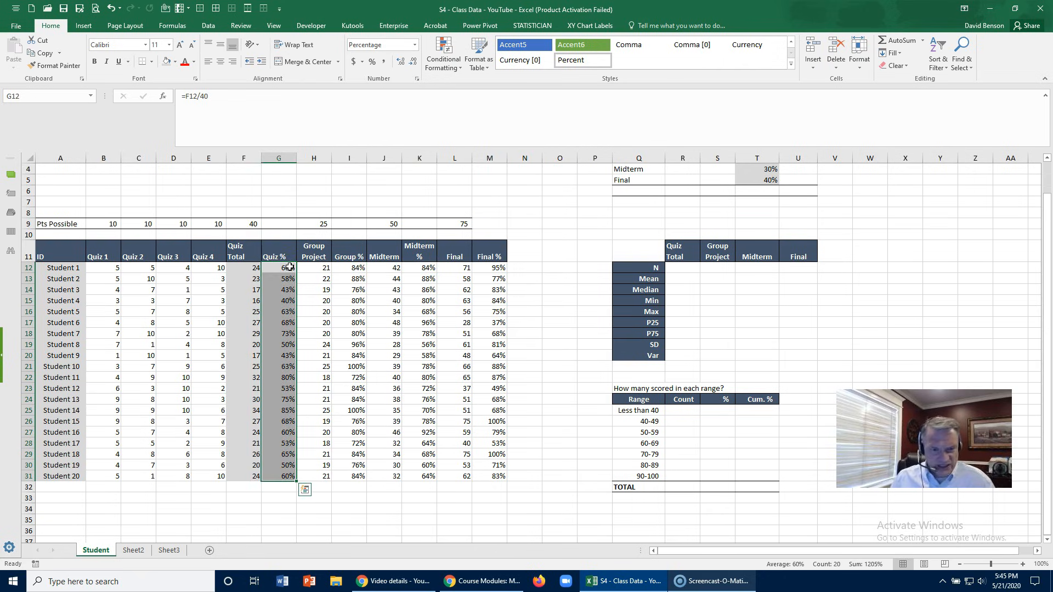
{"action": "left_click", "coordinate": [45, 100]}
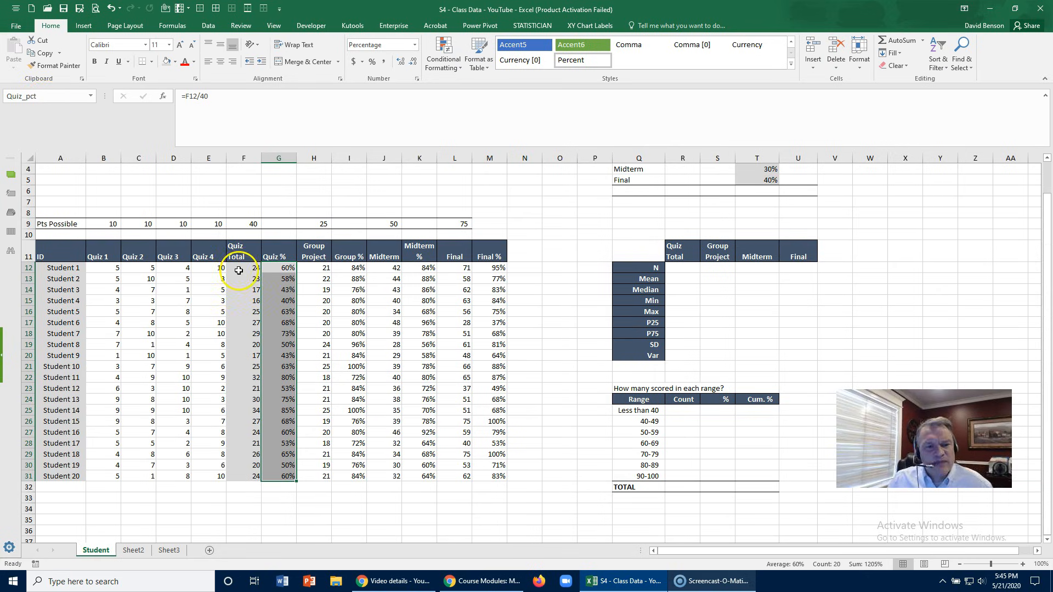
- Review the workbook's defined names in the Name Manager and check which cells Final_percent refers to, leaving its definition as is
{"action": "left_click", "coordinate": [282, 267]}
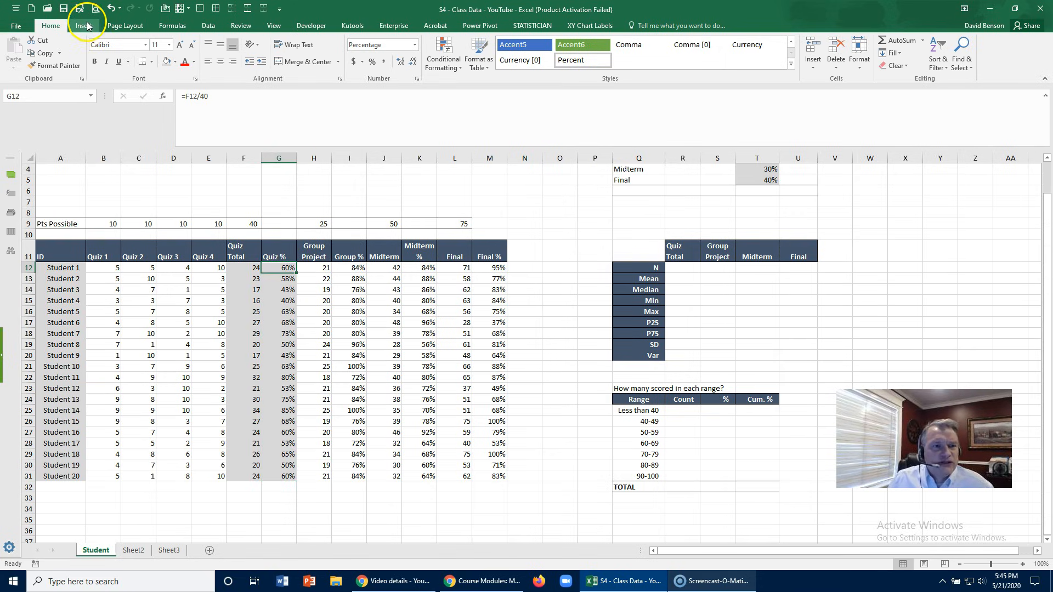
{"action": "left_click", "coordinate": [172, 26]}
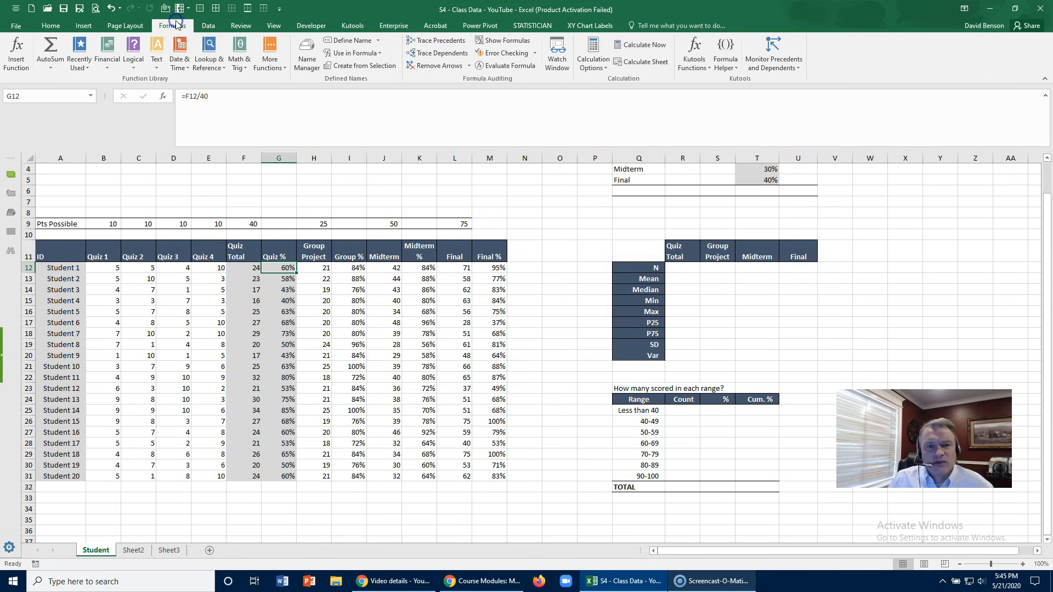
{"action": "left_click", "coordinate": [307, 55]}
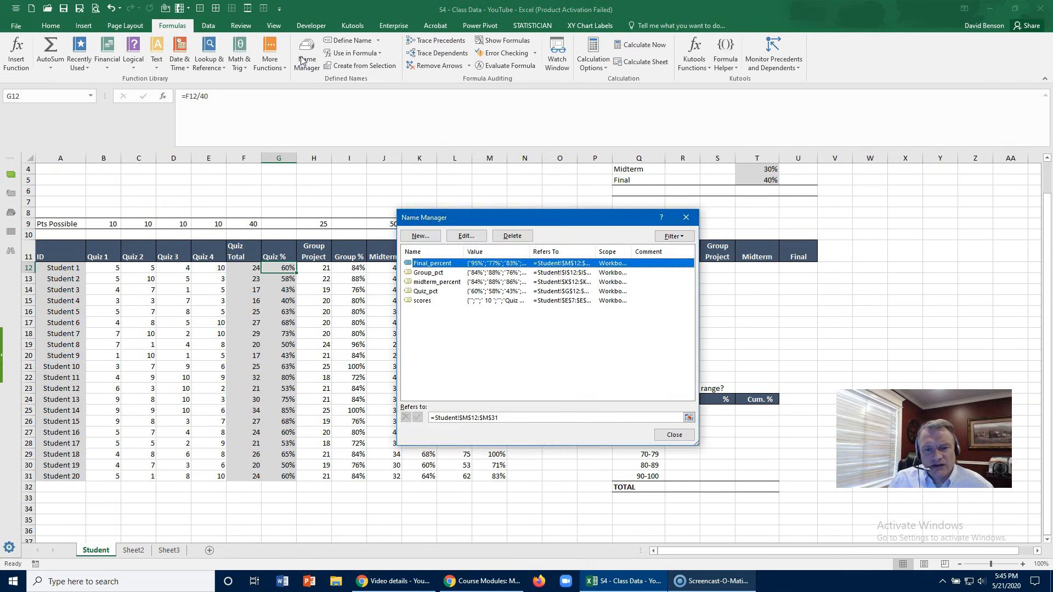
{"action": "left_click_drag", "start_coordinate": [502, 218], "coordinate": [393, 183]}
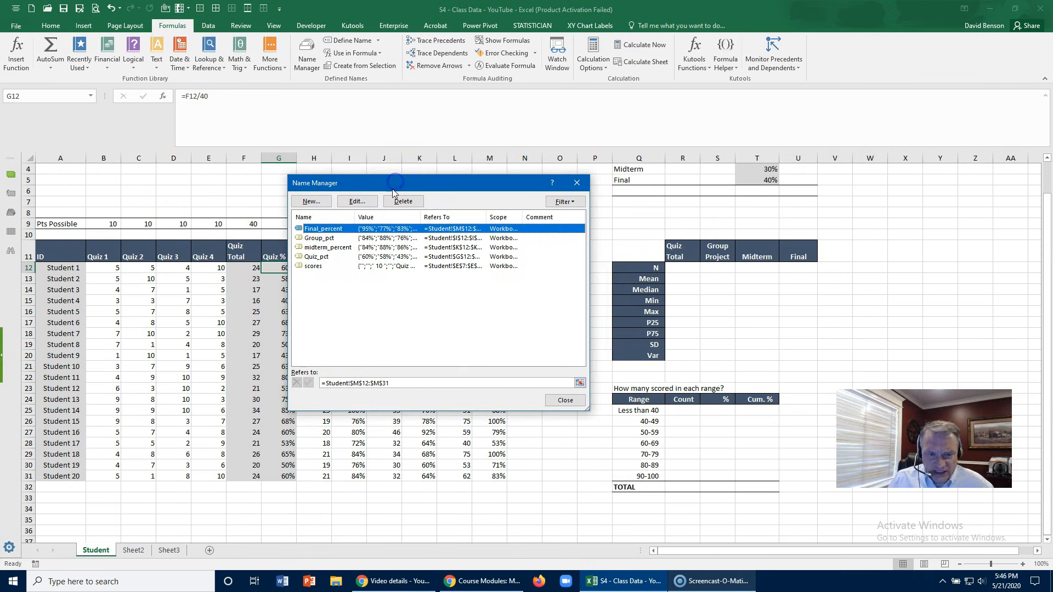
{"action": "left_click_drag", "start_coordinate": [358, 215], "coordinate": [382, 217]}
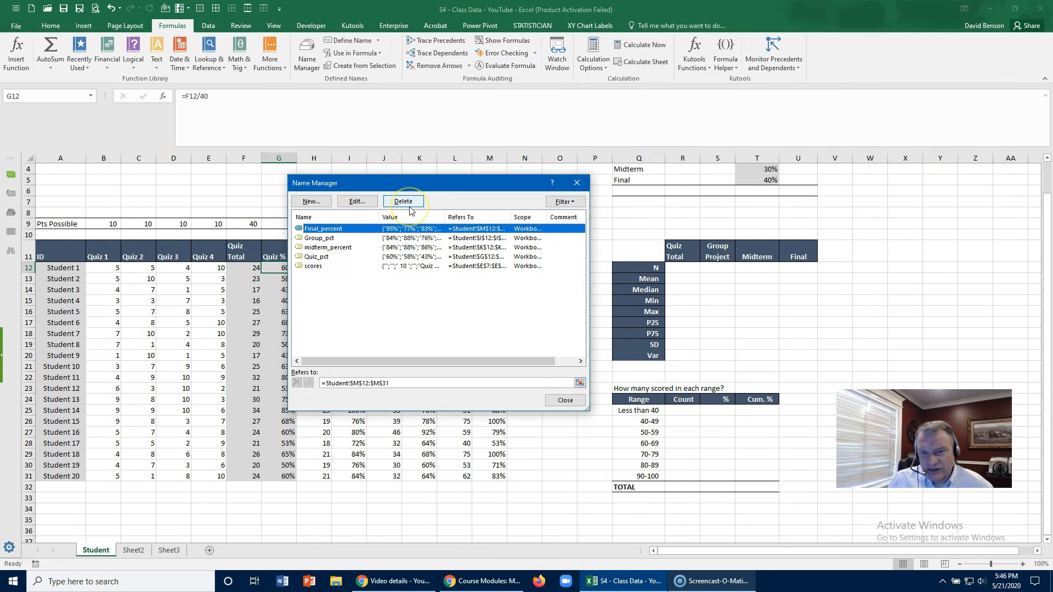
{"action": "left_click", "coordinate": [366, 203]}
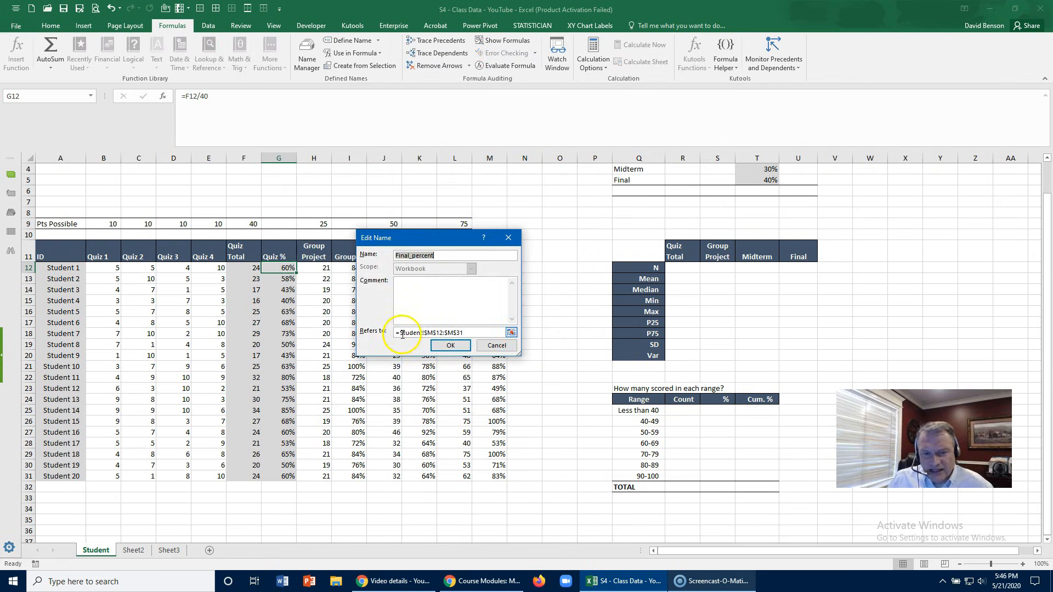
{"action": "left_click", "coordinate": [474, 331]}
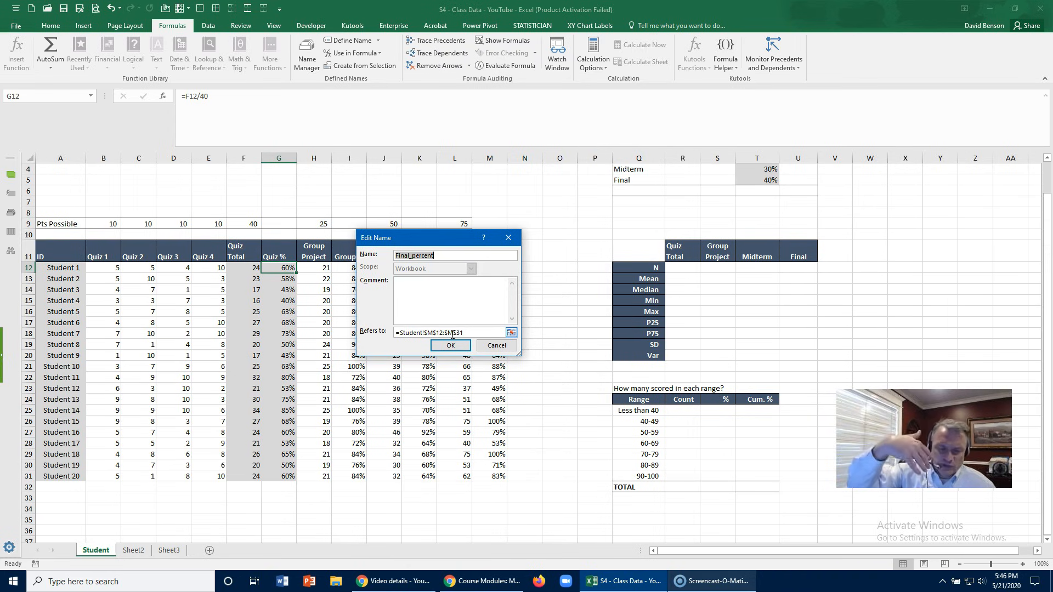
{"action": "left_click", "coordinate": [477, 349]}
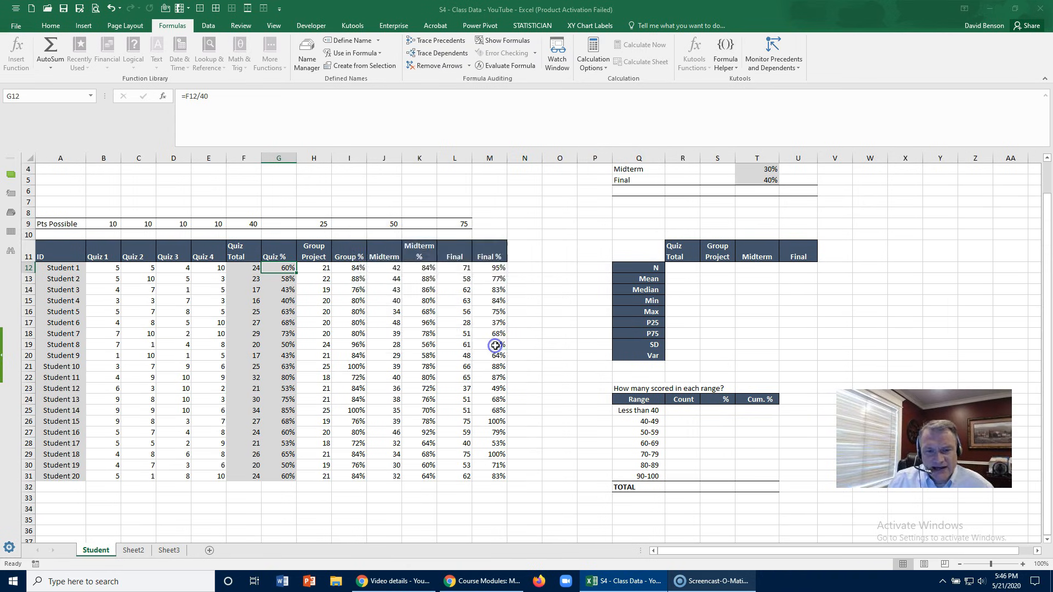
{"action": "left_click", "coordinate": [572, 403]}
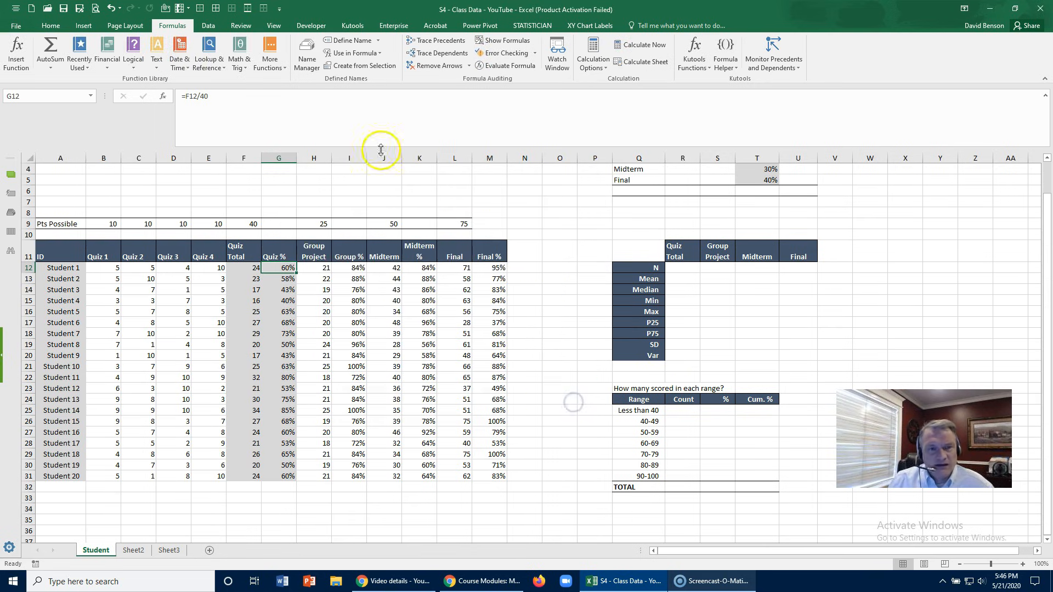
{"action": "left_click", "coordinate": [305, 55]}
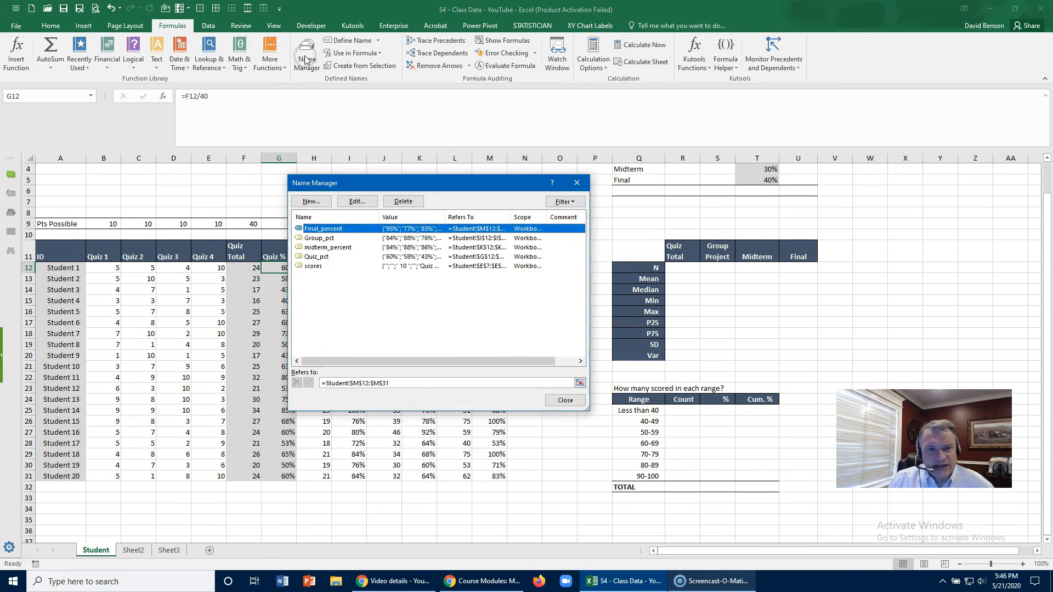
{"action": "left_click", "coordinate": [564, 400]}
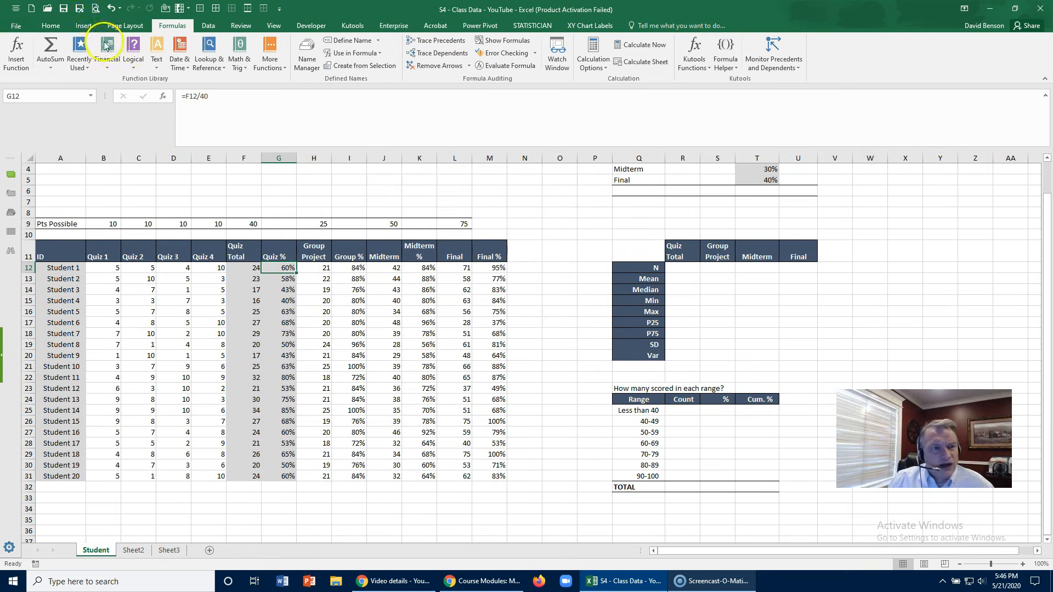
- Enter =COUNT(Quiz_pct) in R12 as the N value for the Quiz Total column of the statistics table
{"action": "left_click", "coordinate": [50, 25]}
{"action": "scroll", "coordinate": [304, 260], "scroll_direction": "up", "scroll_amount": 1}
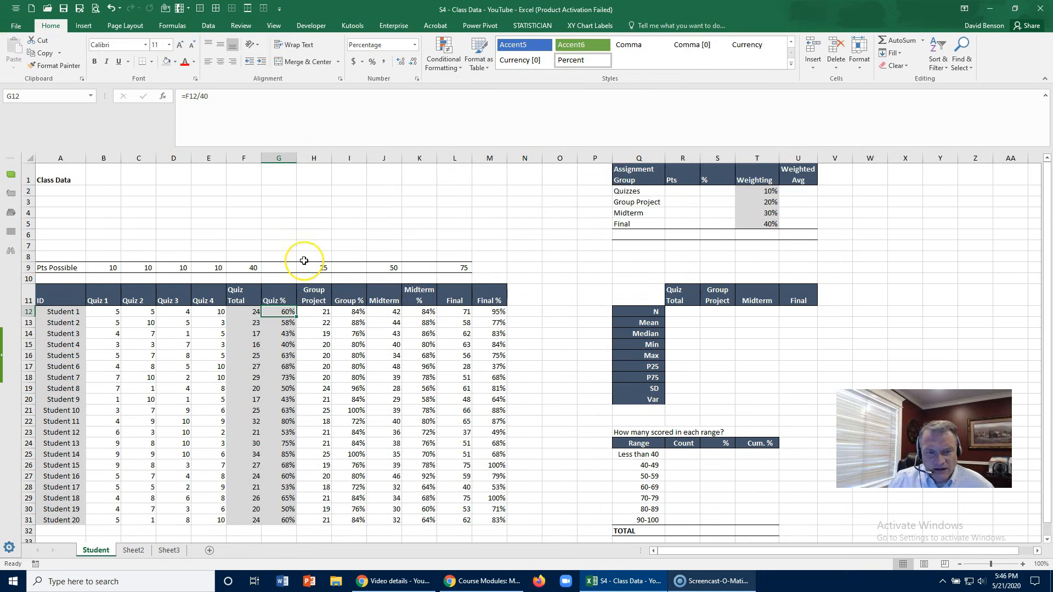
{"action": "scroll", "coordinate": [304, 261], "scroll_direction": "down", "scroll_amount": 1}
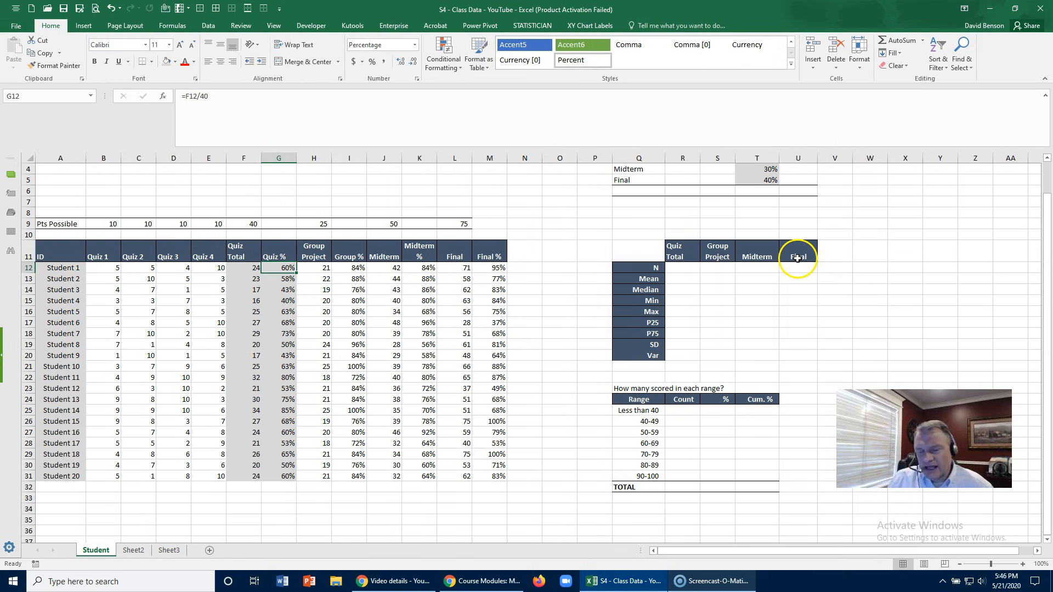
{"action": "left_click", "coordinate": [655, 269]}
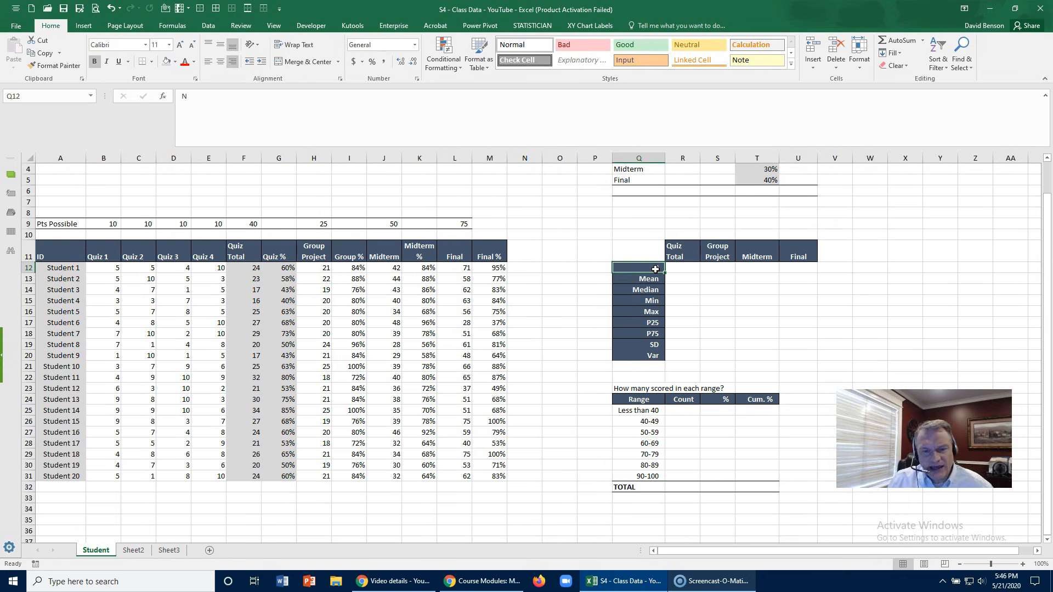
{"action": "scroll", "coordinate": [656, 270], "scroll_direction": "up", "scroll_amount": 1}
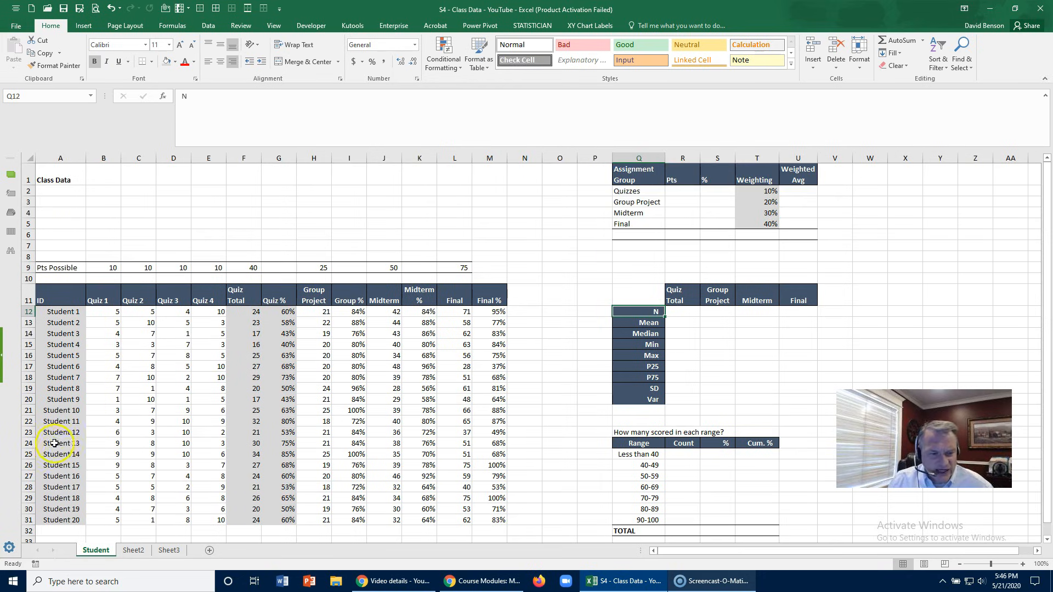
{"action": "left_click", "coordinate": [699, 311]}
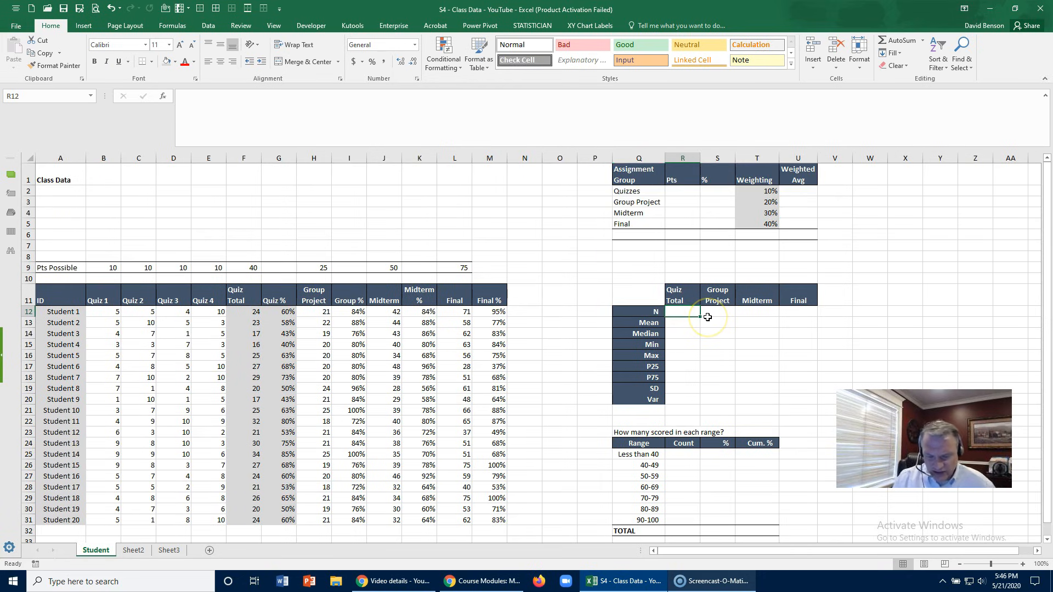
{"action": "type", "text": "=count("}
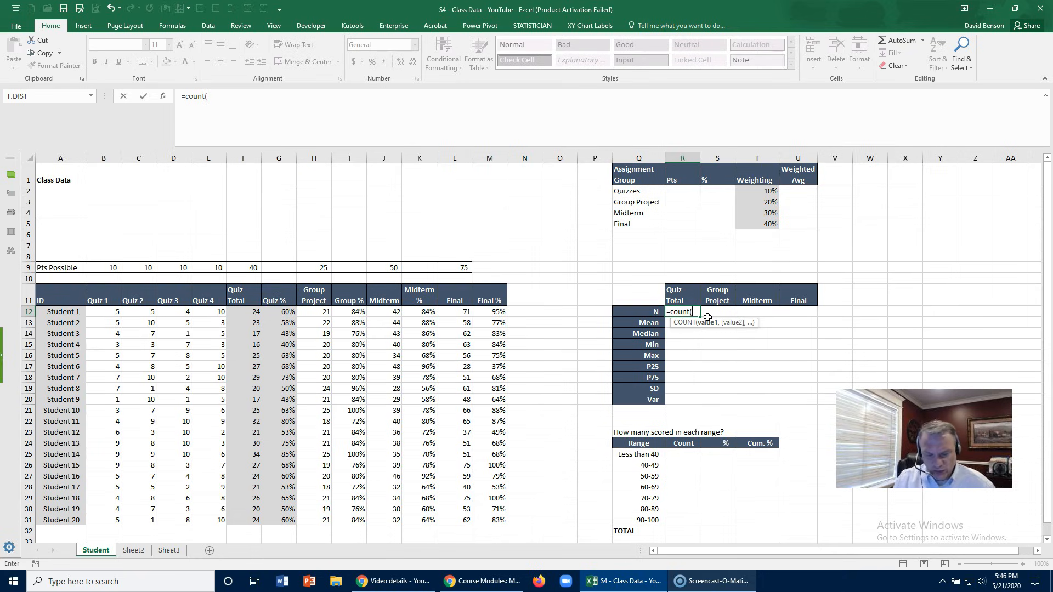
{"action": "type", "text": "quiz"}
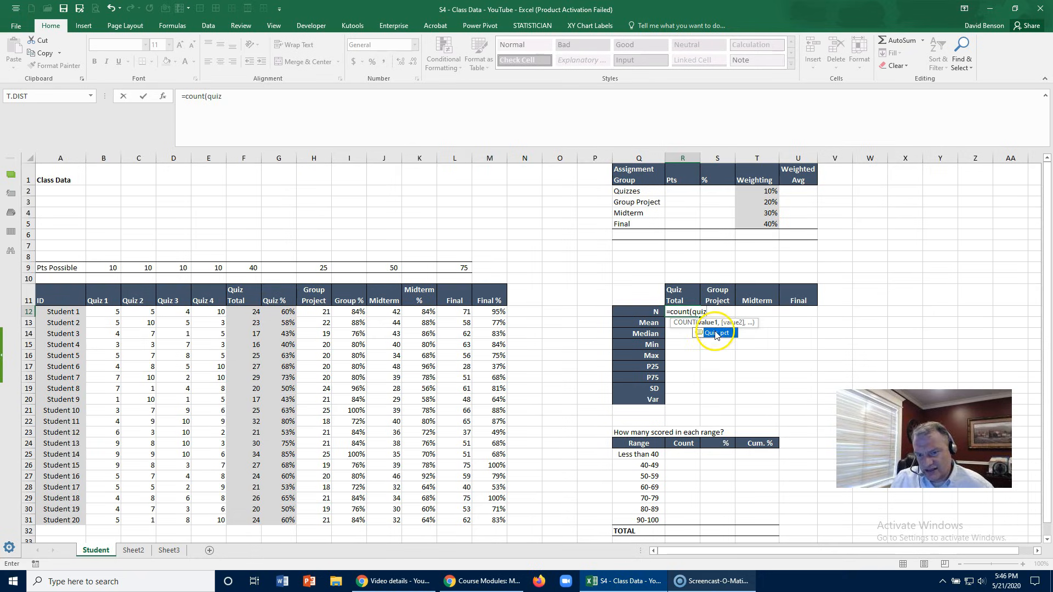
{"action": "double_click", "coordinate": [714, 332]}
{"action": "key", "text": "ctrl+Return"}
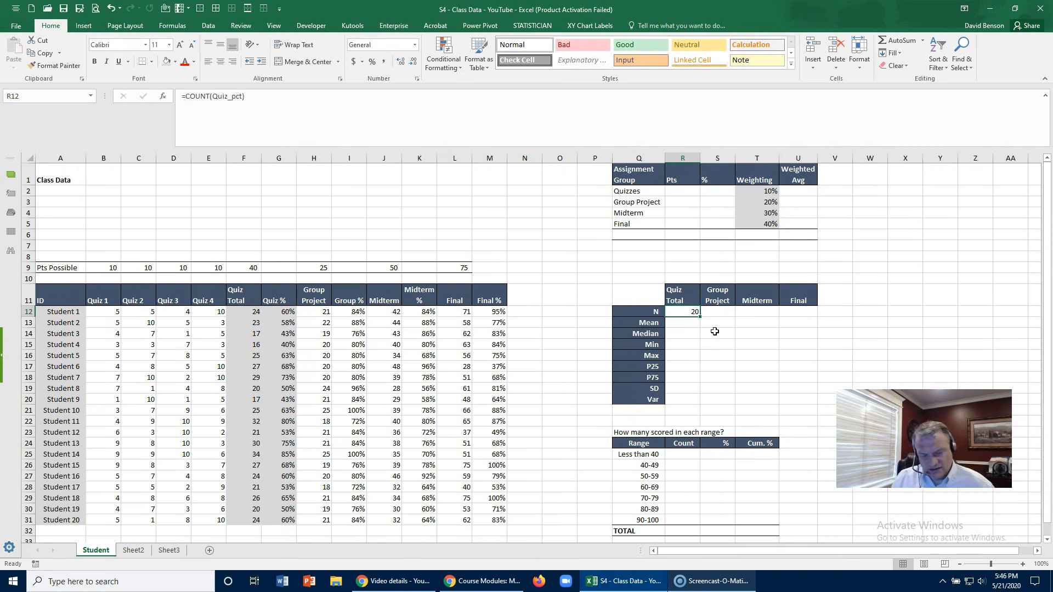
- Enter =COUNT(Group_pct) in S12 as the N value for the Group Project column
{"action": "key", "text": "Right"}
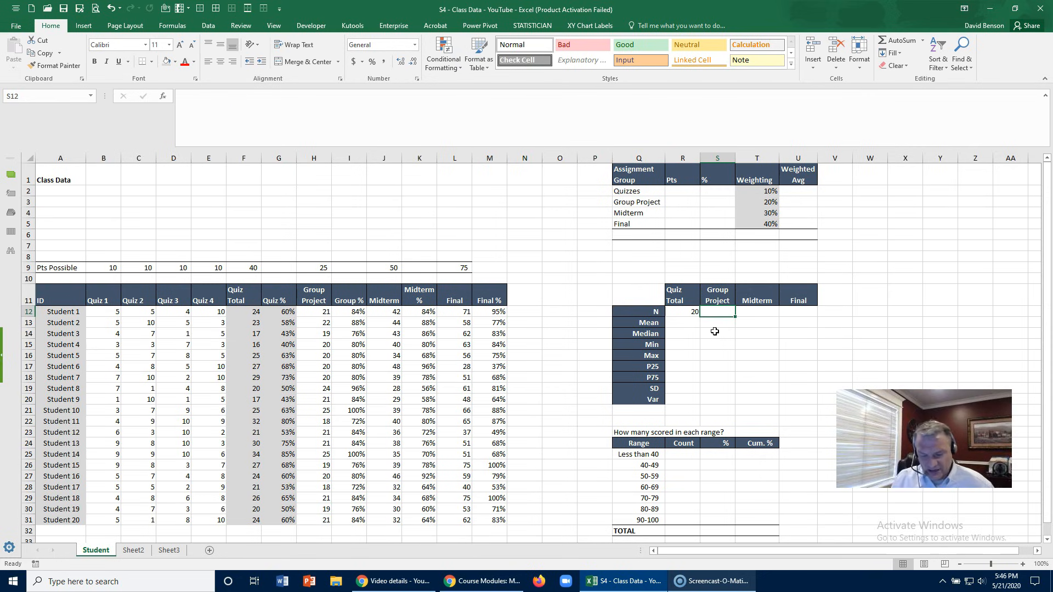
{"action": "type", "text": "=count"}
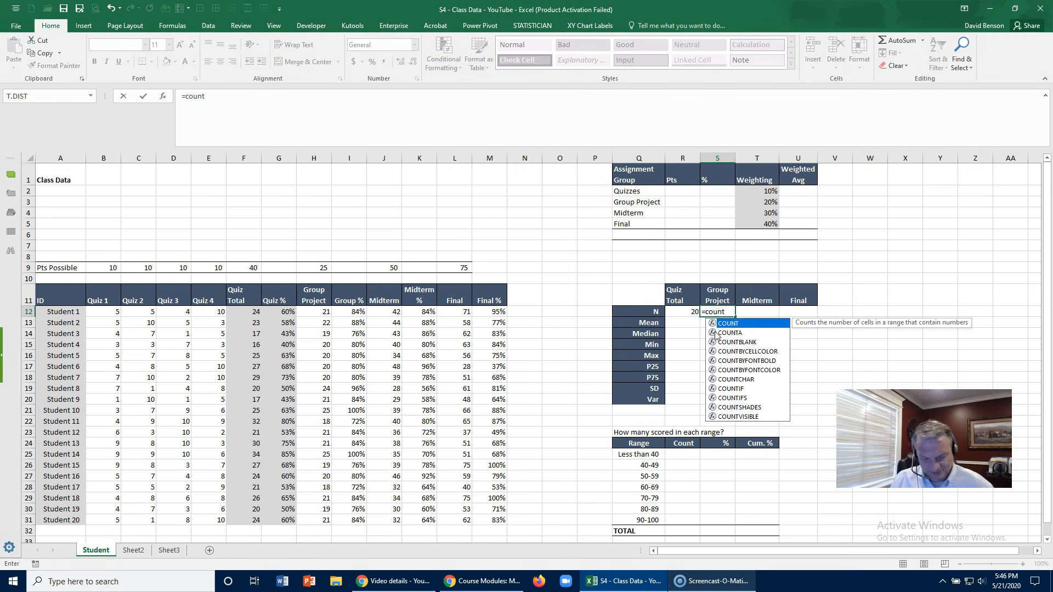
{"action": "type", "text": "(g"}
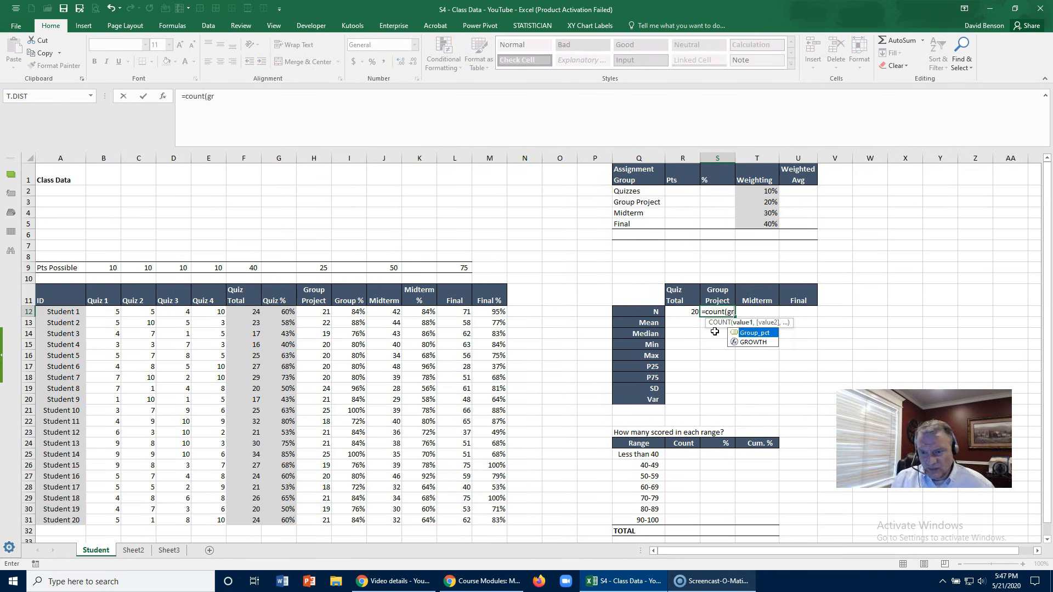
{"action": "type", "text": "r"}
{"action": "key", "text": "Tab"}
{"action": "type", "text": ")"}
{"action": "key", "text": "Tab"}
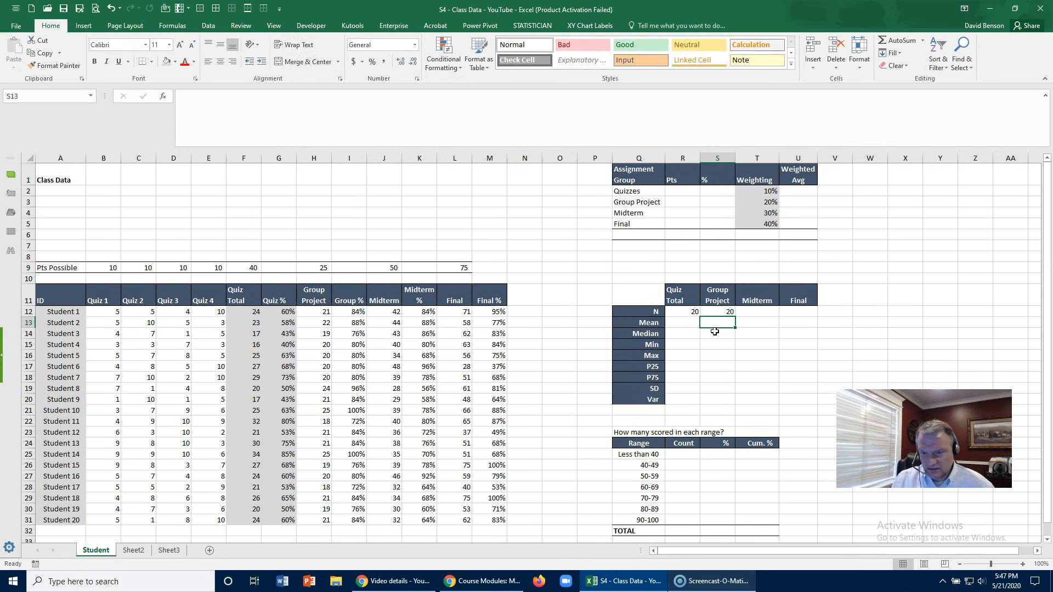
- Enter =COUNT(midterm_percent) in T12 as the N value for the Midterm column
{"action": "type", "text": "=count"}
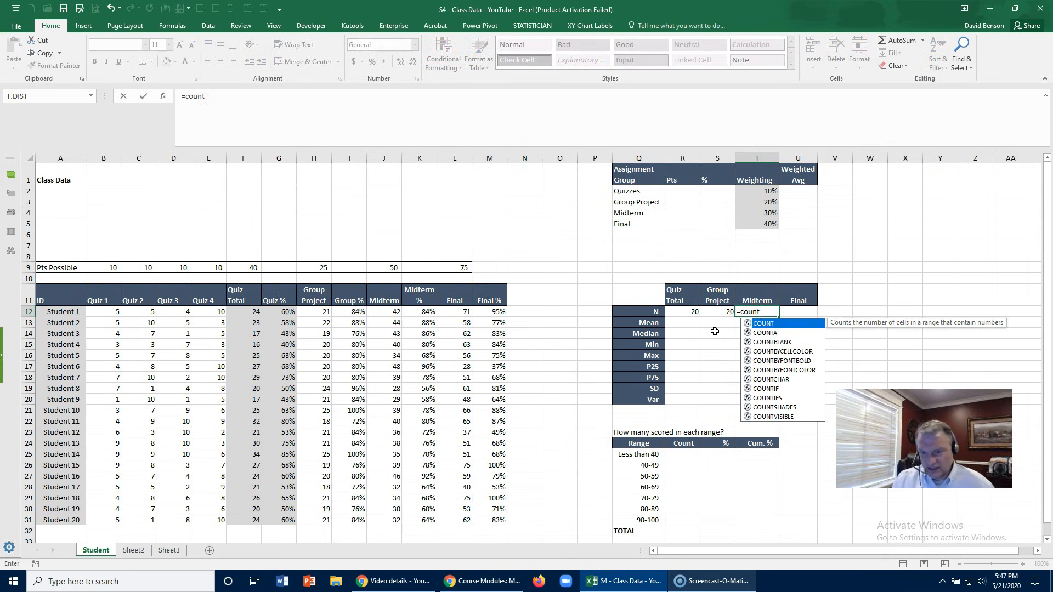
{"action": "type", "text": "(mid"}
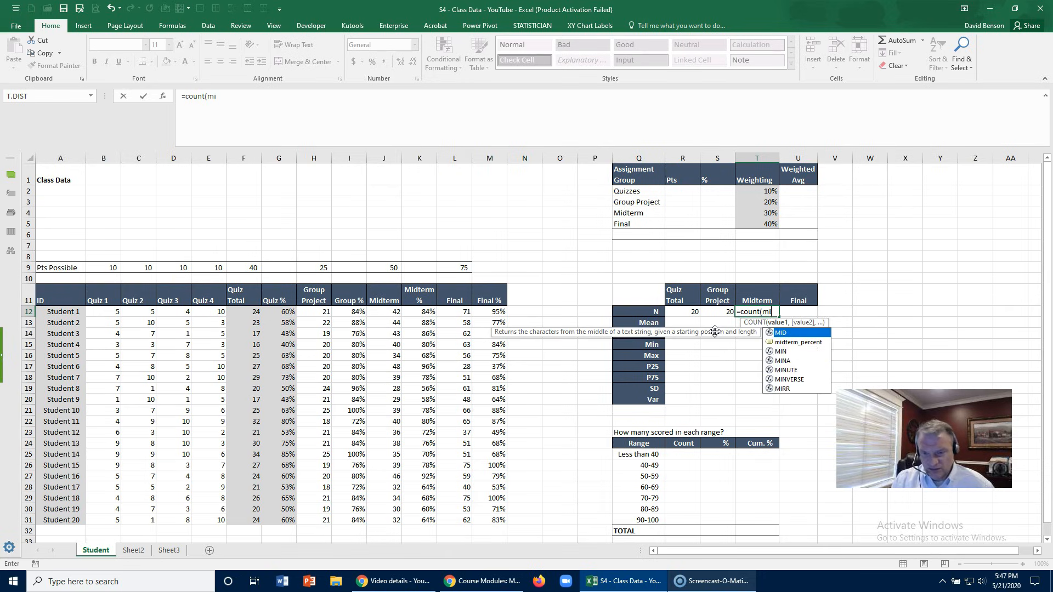
{"action": "left_click", "coordinate": [795, 343]}
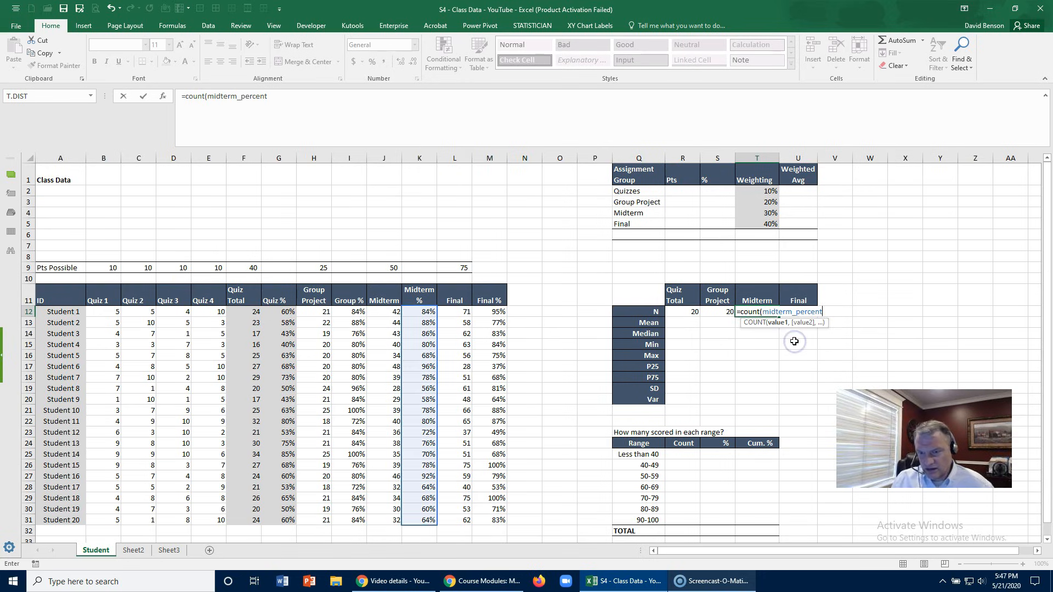
{"action": "key", "text": "Return"}
{"action": "key", "text": "Up"}
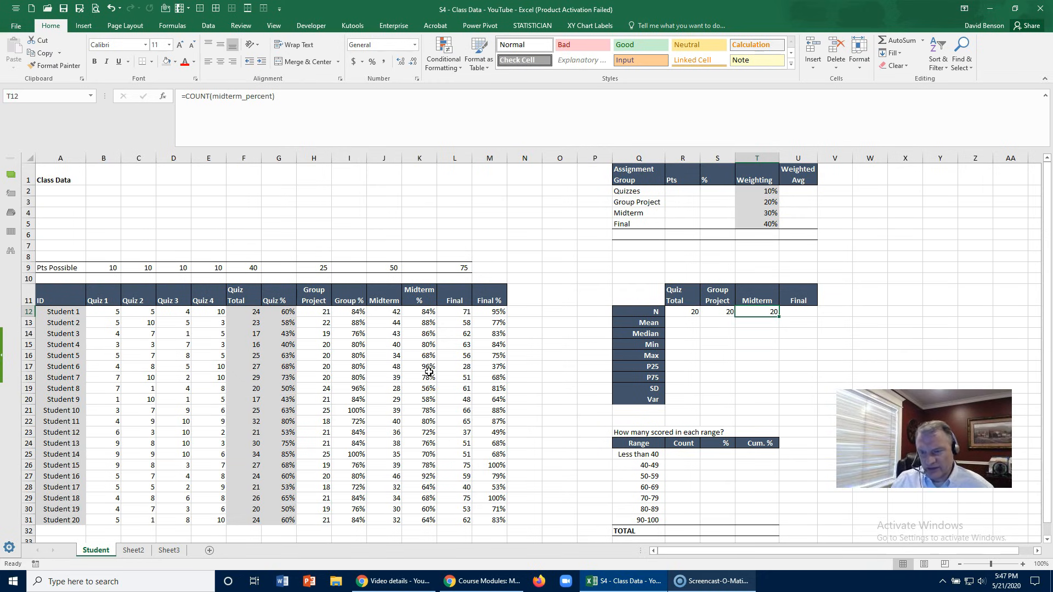
- Enter =COUNT(Final_percent) in U12 as the N value for the Final column
{"action": "key", "text": "Right"}
{"action": "type", "text": "="}
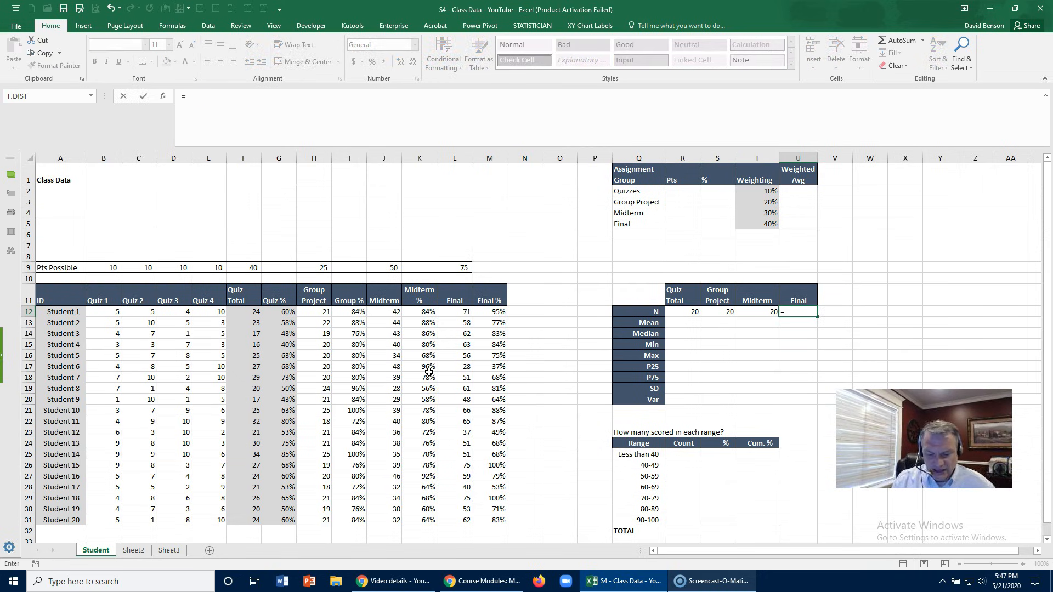
{"action": "type", "text": "count("}
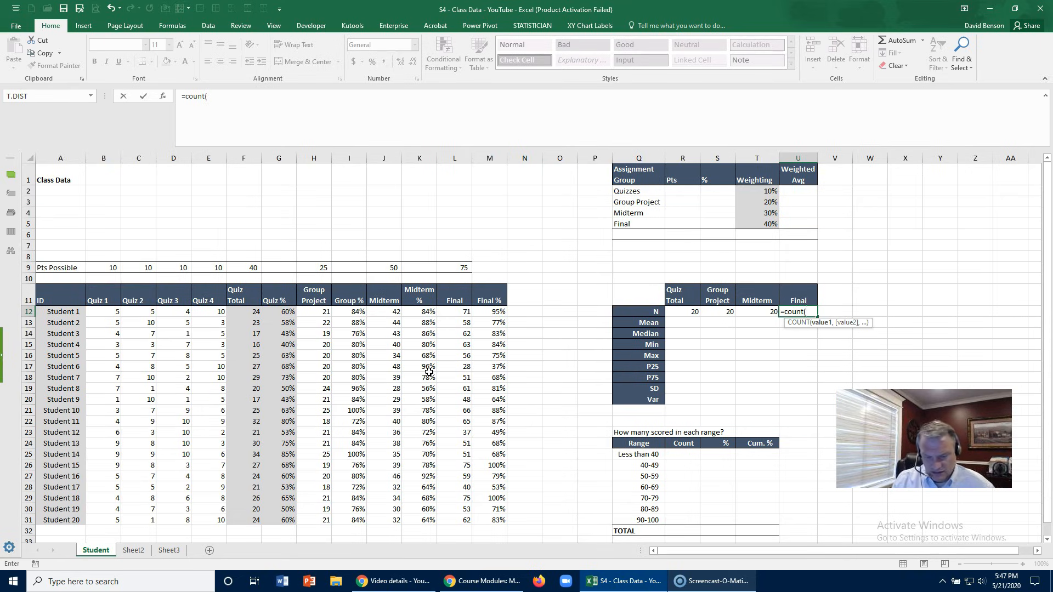
{"action": "type", "text": "fin"}
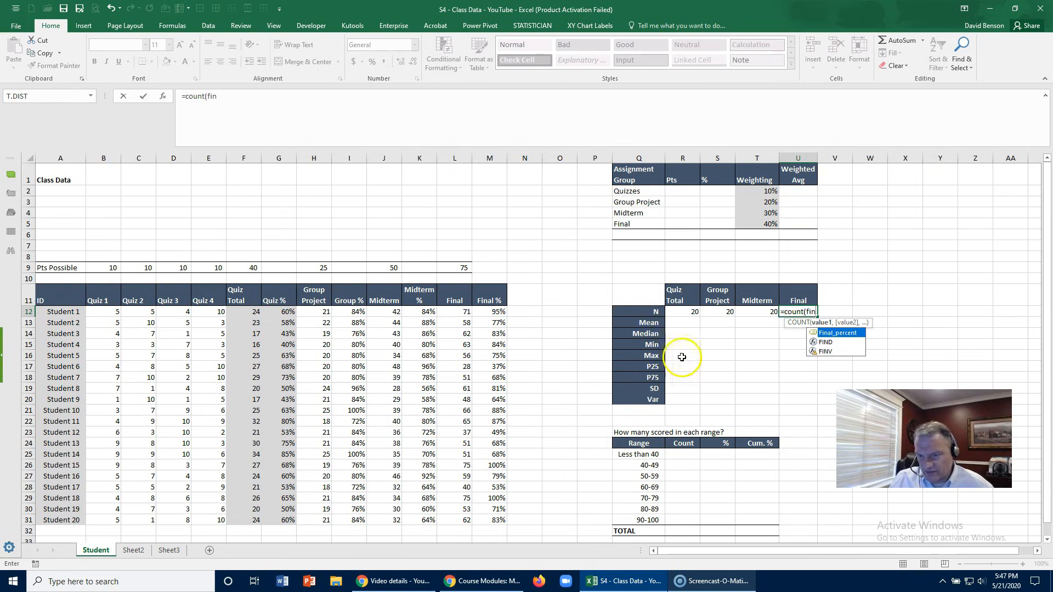
{"action": "double_click", "coordinate": [833, 333]}
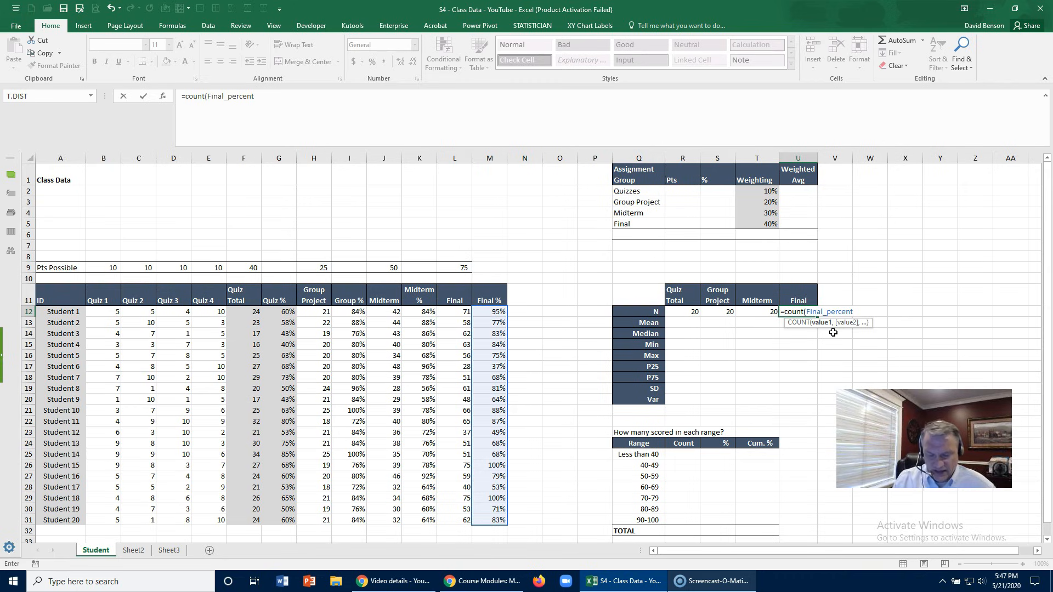
{"action": "key", "text": "Return"}
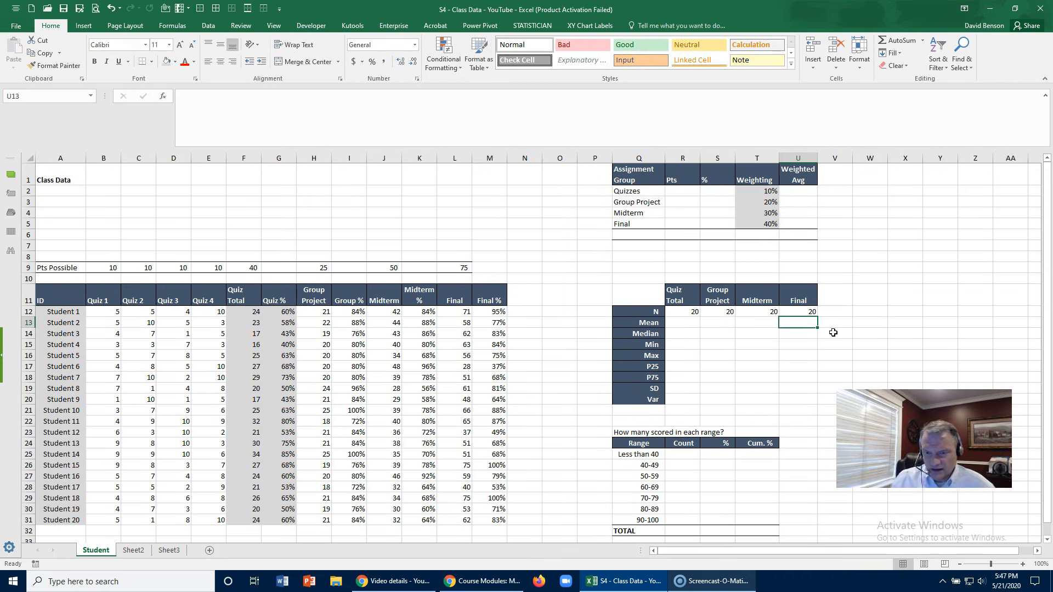
- Enter =AVERAGE(Quiz_pct) in R13 as the Mean for the Quiz Total column
{"action": "left_click", "coordinate": [695, 313]}
{"action": "left_click", "coordinate": [690, 323]}
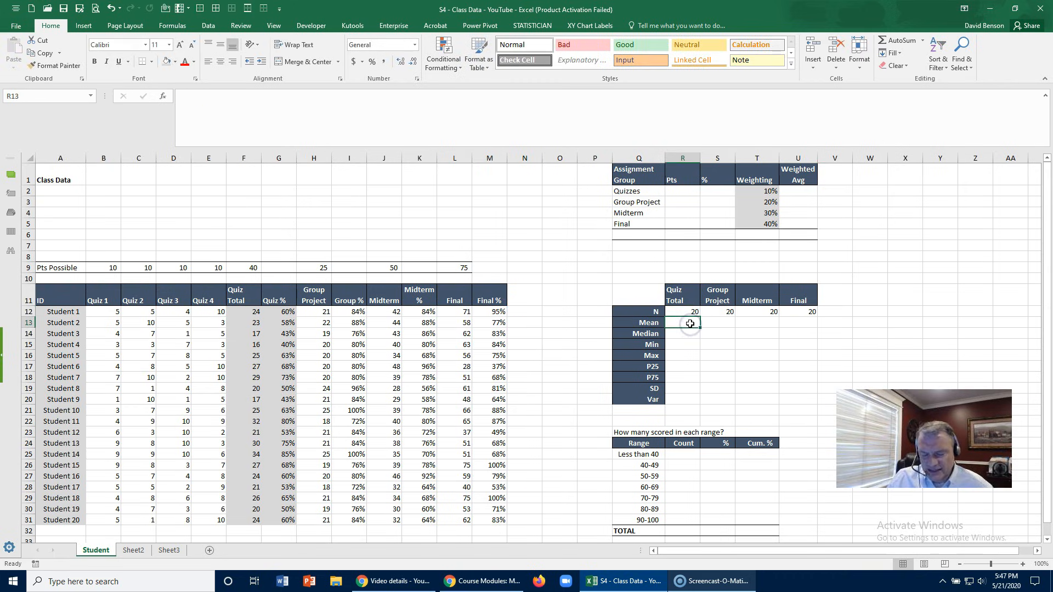
{"action": "type", "text": "=aver"}
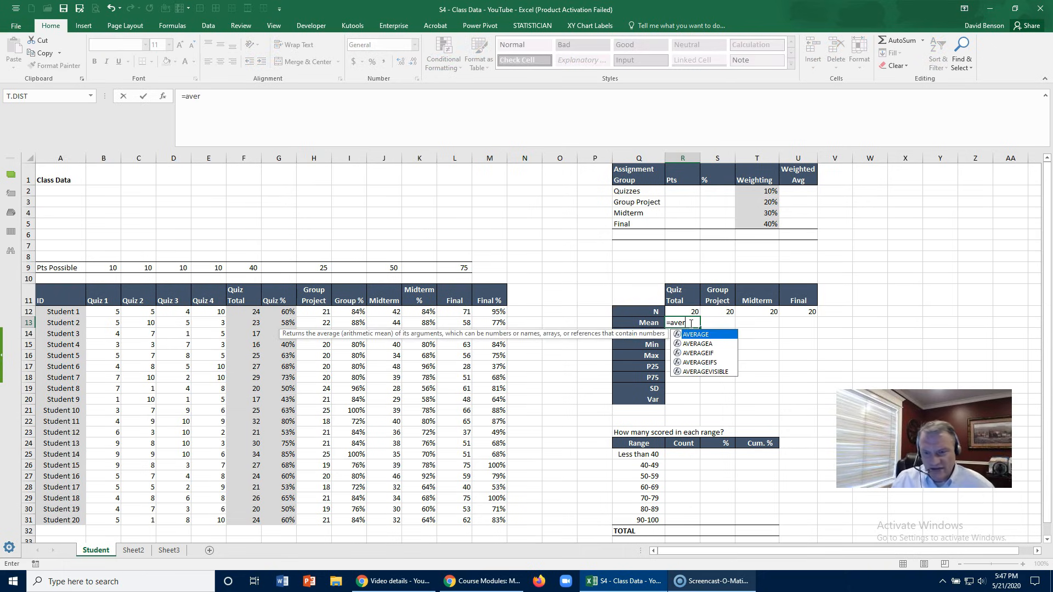
{"action": "double_click", "coordinate": [700, 335]}
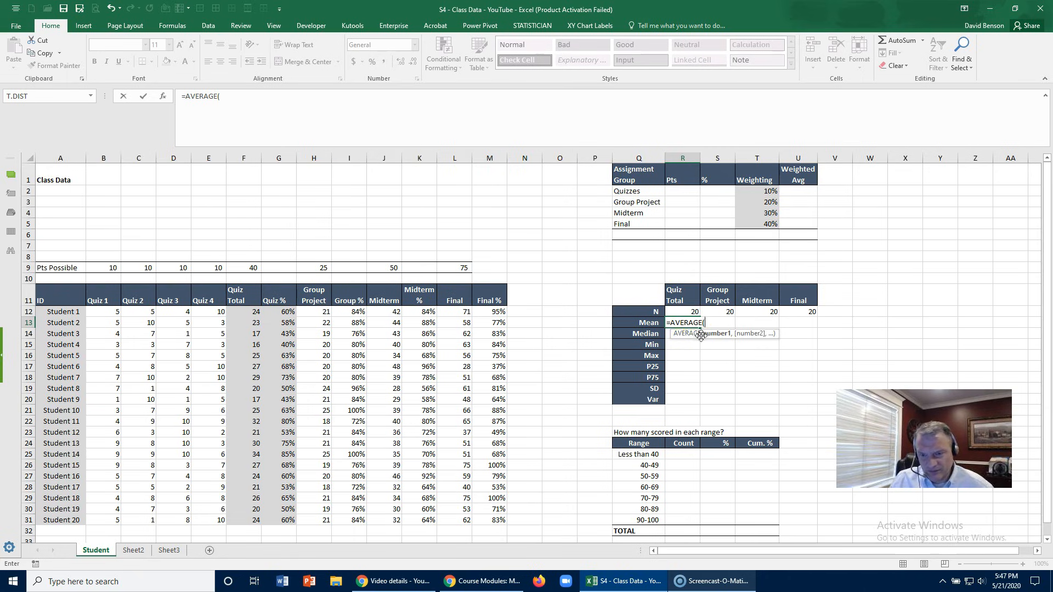
{"action": "type", "text": "qui"}
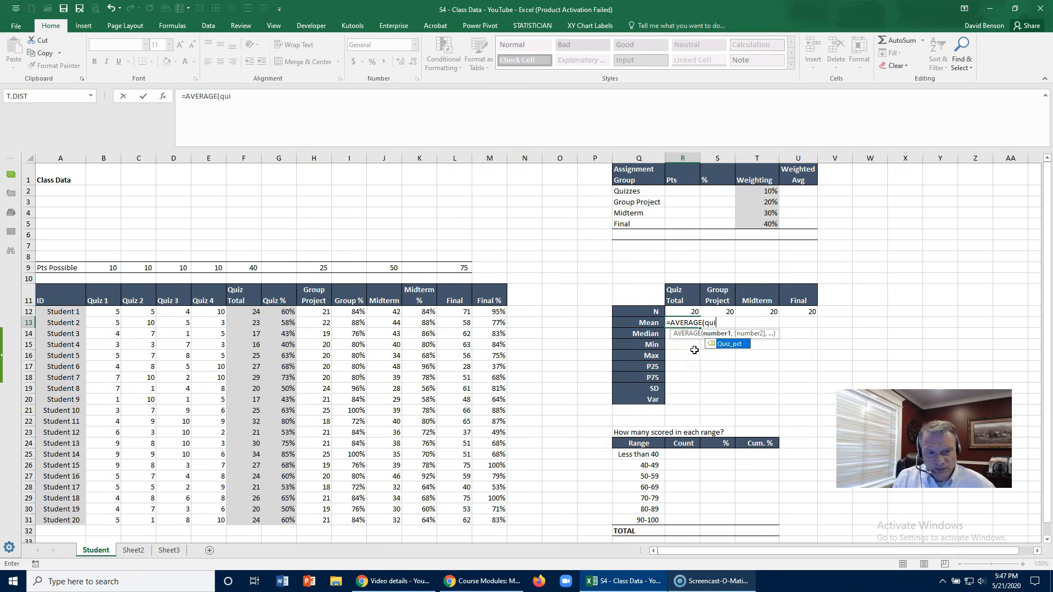
{"action": "double_click", "coordinate": [727, 344]}
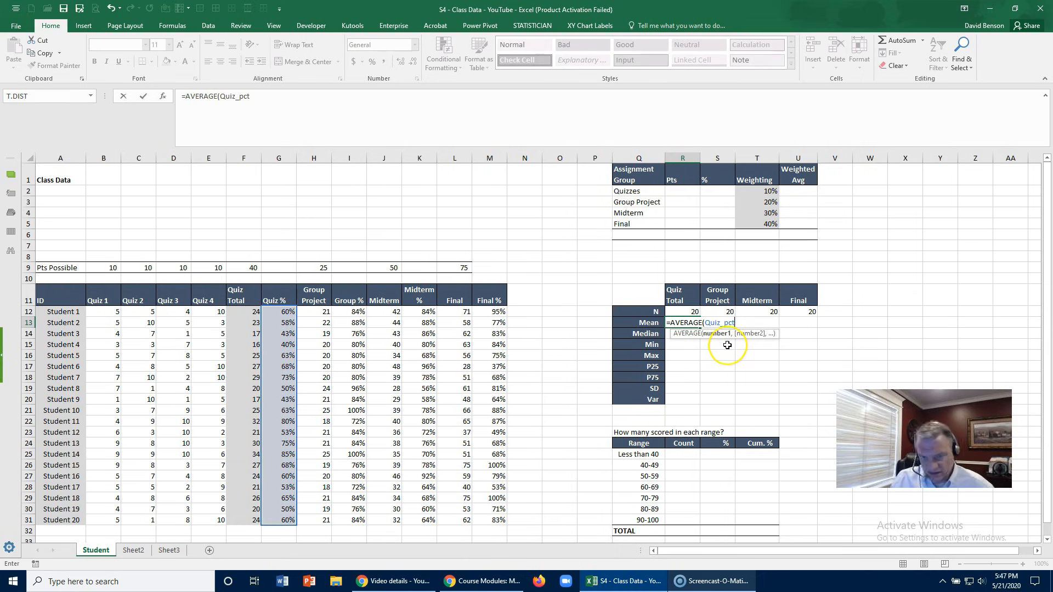
{"action": "key", "text": "Return"}
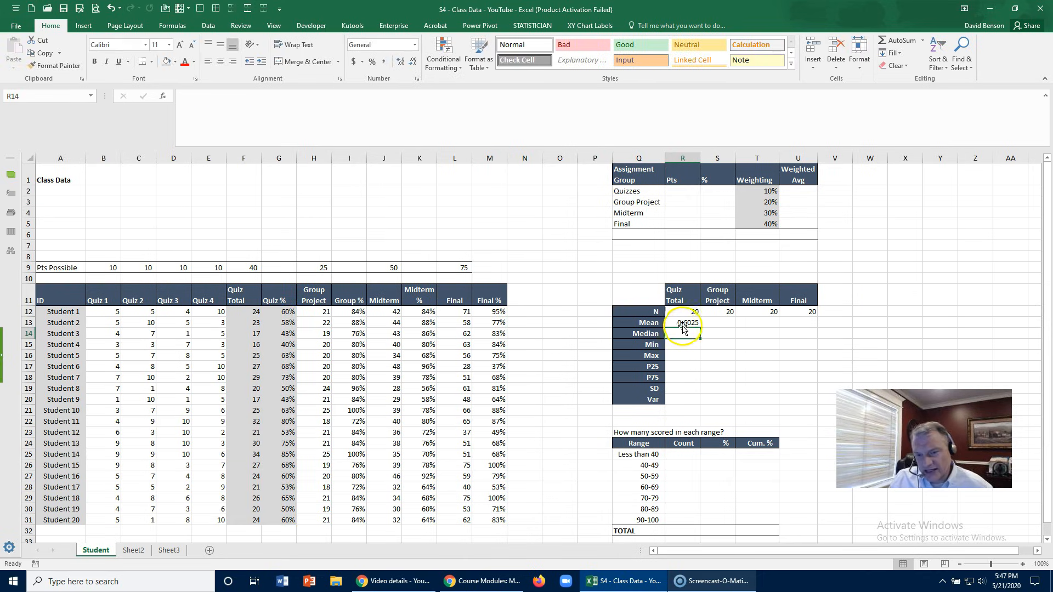
- Format the Quiz Total mean in R13 as a percentage with one decimal place
{"action": "left_click", "coordinate": [681, 324]}
{"action": "left_click", "coordinate": [372, 62]}
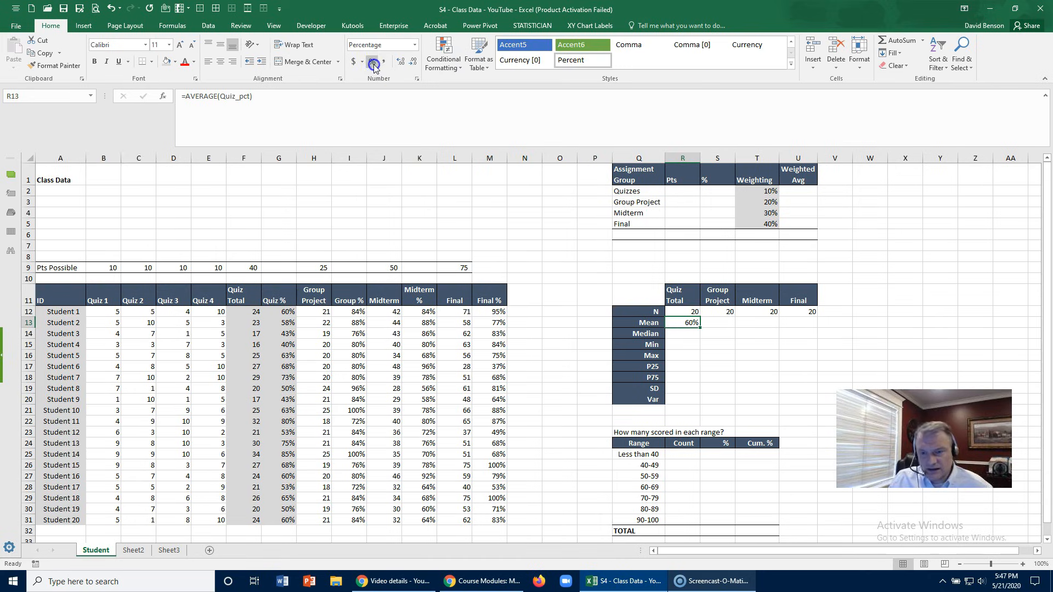
{"action": "left_click", "coordinate": [401, 61]}
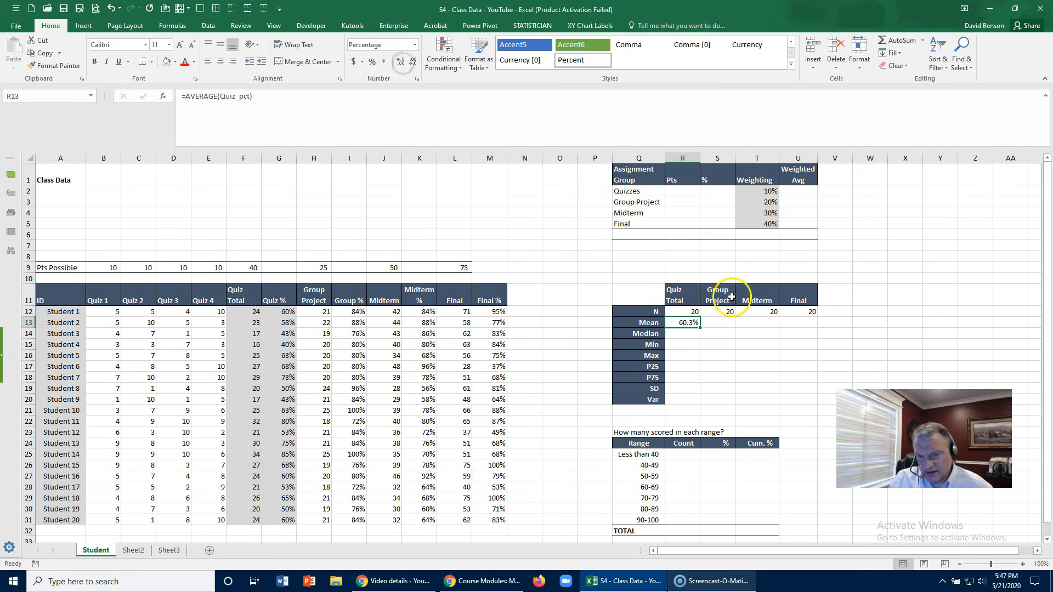
- Copy the Quiz Total mean formula into R14 and change its function to give =MEDIAN(Quiz_pct)
{"action": "key", "text": "ctrl+c"}
{"action": "left_click", "coordinate": [687, 333]}
{"action": "key", "text": "ctrl+v"}
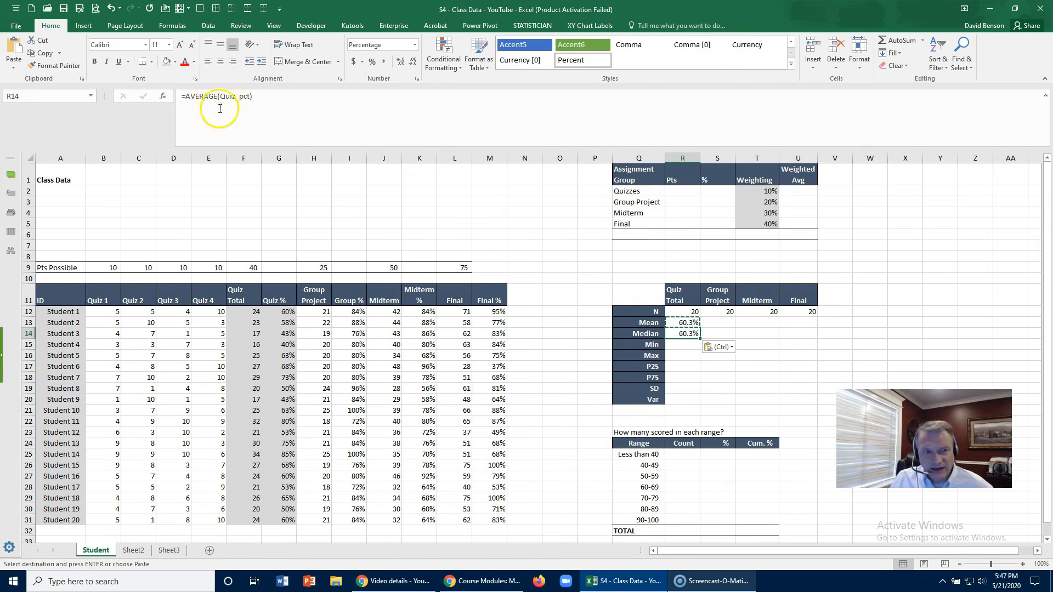
{"action": "double_click", "coordinate": [204, 95]}
{"action": "type", "text": "MEDIAN"}
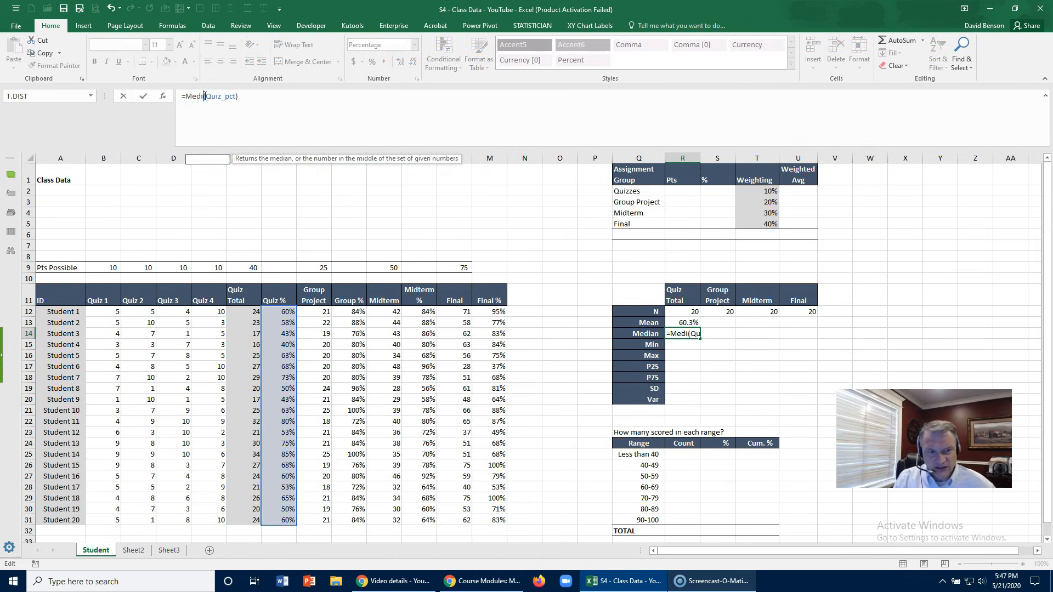
{"action": "key", "text": "Return"}
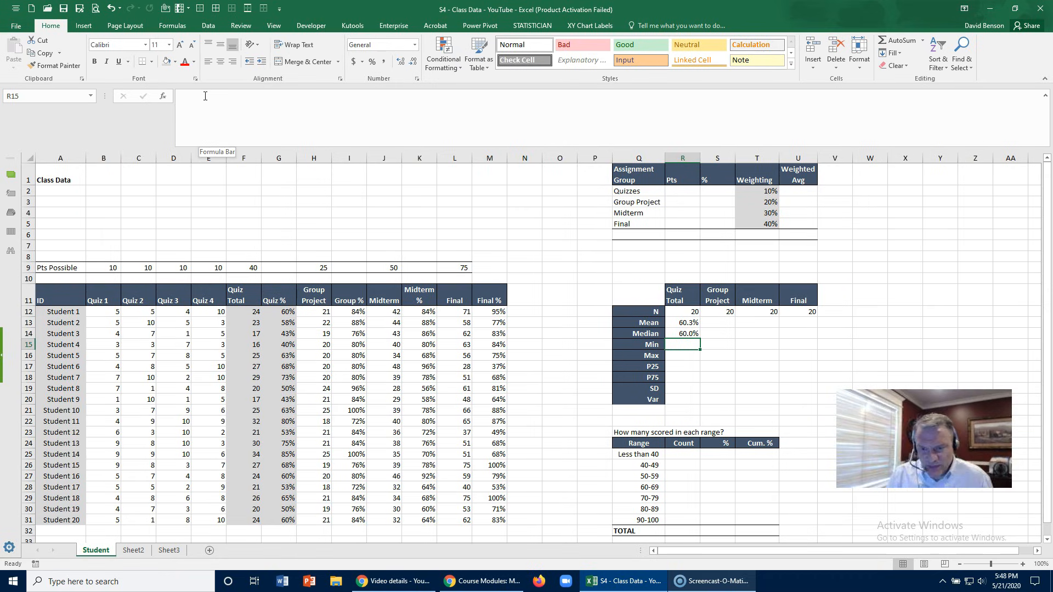
- Copy the median formula into the Min cell R15 and change its function to give =MIN(Quiz_pct)
{"action": "key", "text": "Up"}
{"action": "key", "text": "ctrl+c"}
{"action": "key", "text": "Down"}
{"action": "key", "text": "ctrl+v"}
{"action": "left_click", "coordinate": [204, 96]}
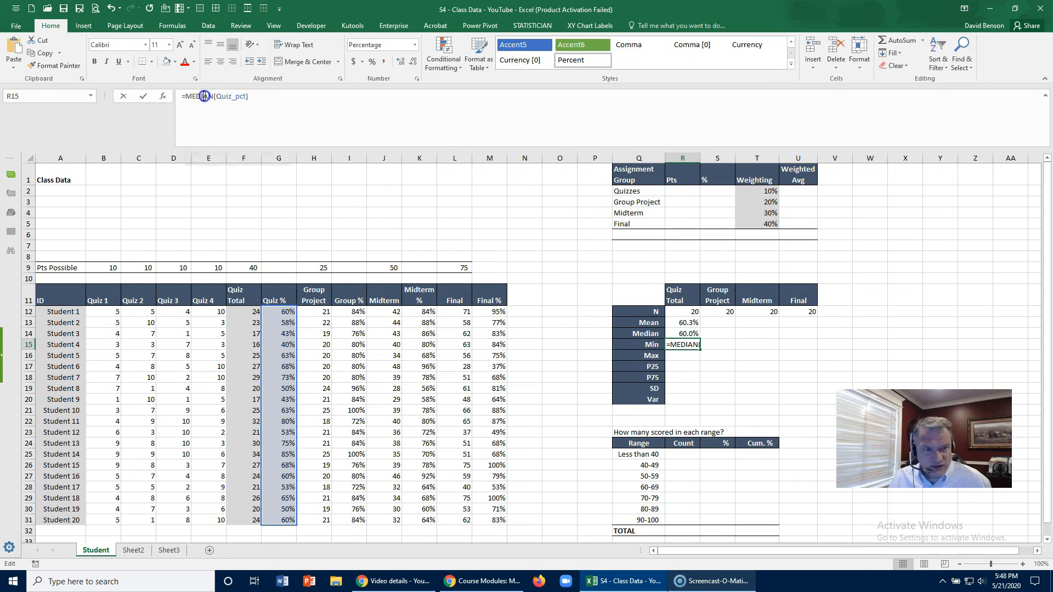
{"action": "double_click", "coordinate": [204, 96]}
{"action": "type", "text": "Min"}
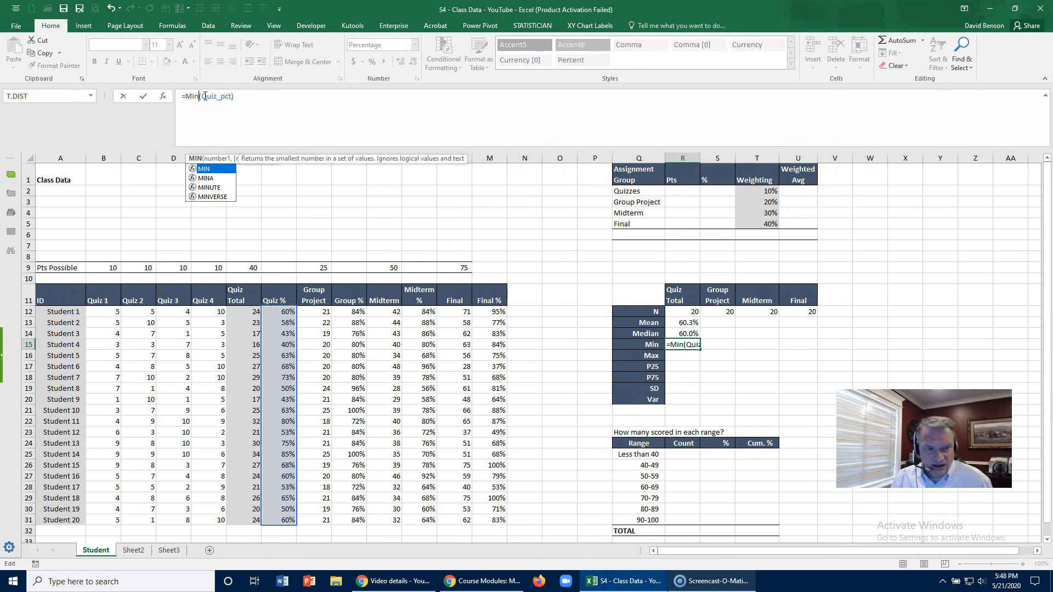
{"action": "key", "text": "Return"}
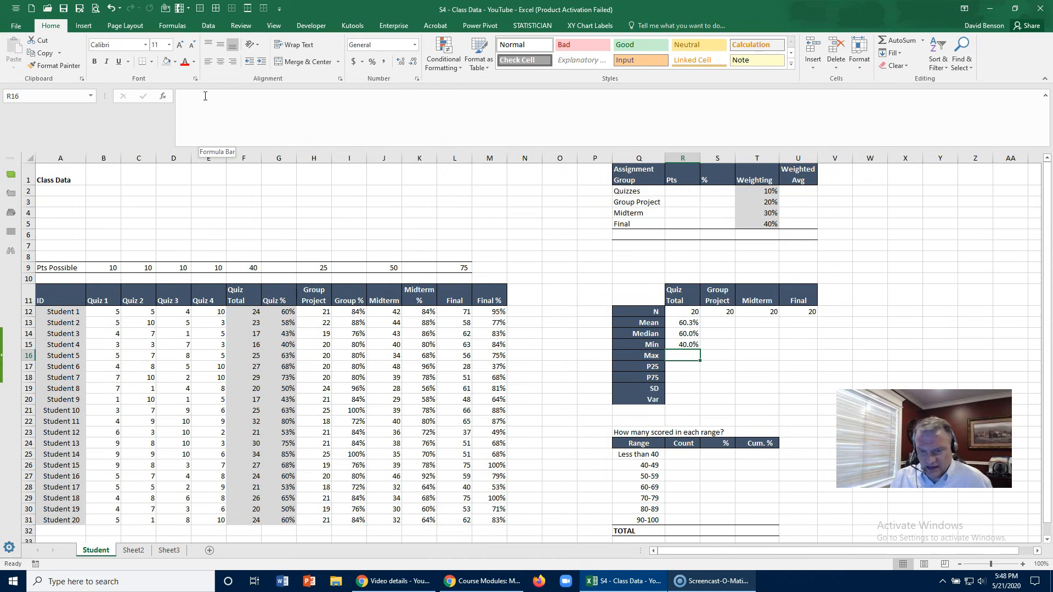
- Copy the minimum formula into the Max cell R16, change it to =MAX(Quiz_pct), and check both formulas
{"action": "key", "text": "Up"}
{"action": "key", "text": "ctrl+c"}
{"action": "key", "text": "Down"}
{"action": "key", "text": "ctrl+v"}
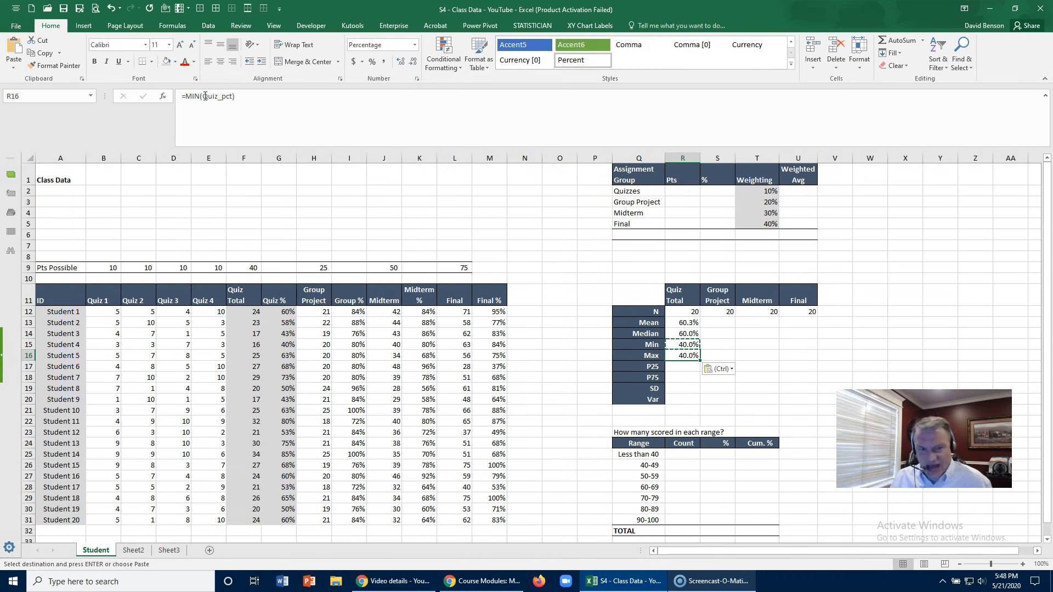
{"action": "double_click", "coordinate": [192, 96]}
{"action": "type", "text": "Max"}
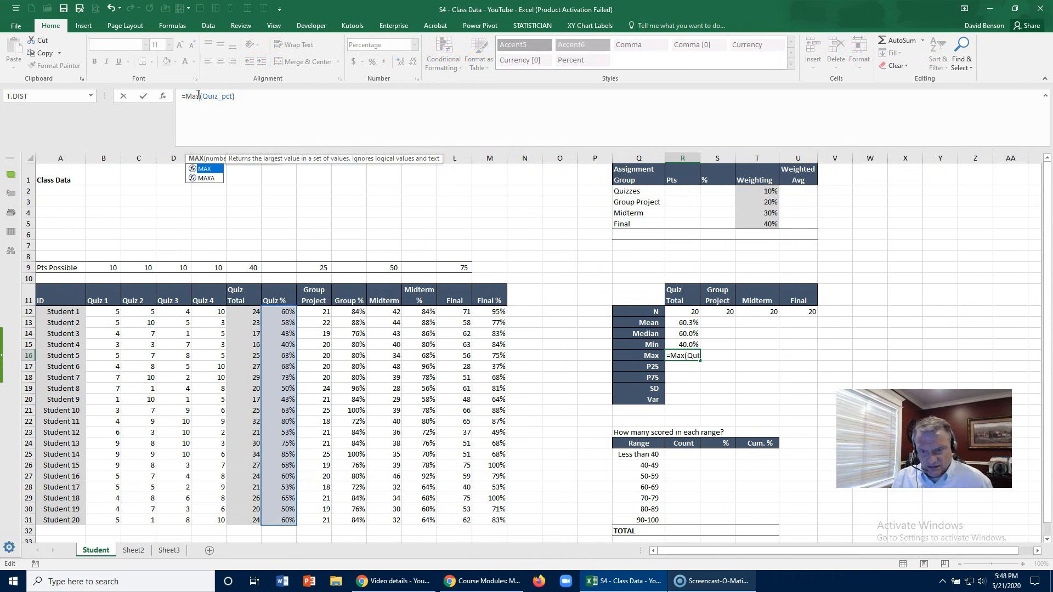
{"action": "key", "text": "Return"}
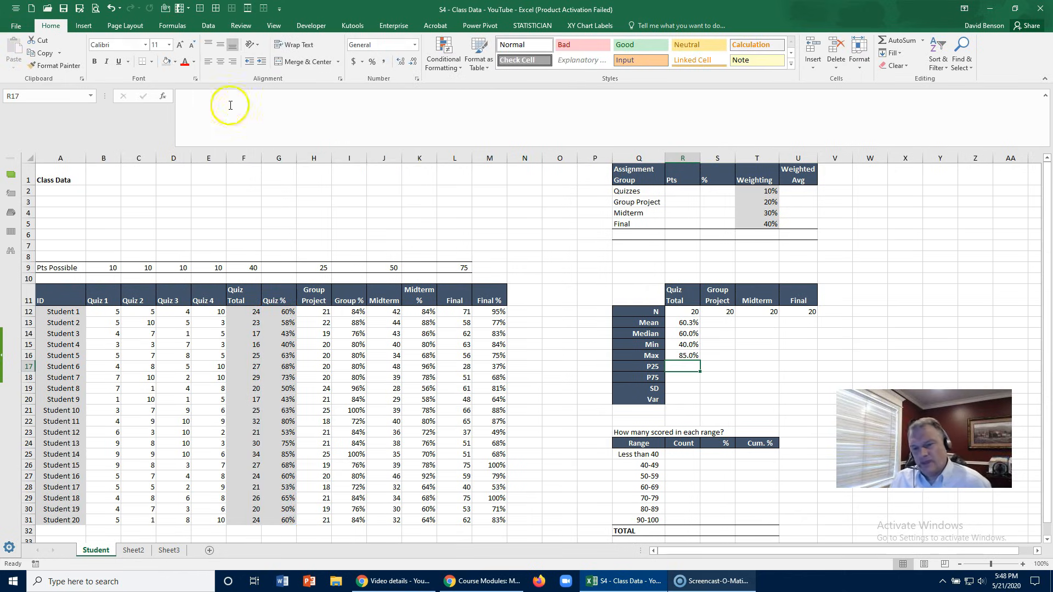
{"action": "left_click", "coordinate": [676, 345]}
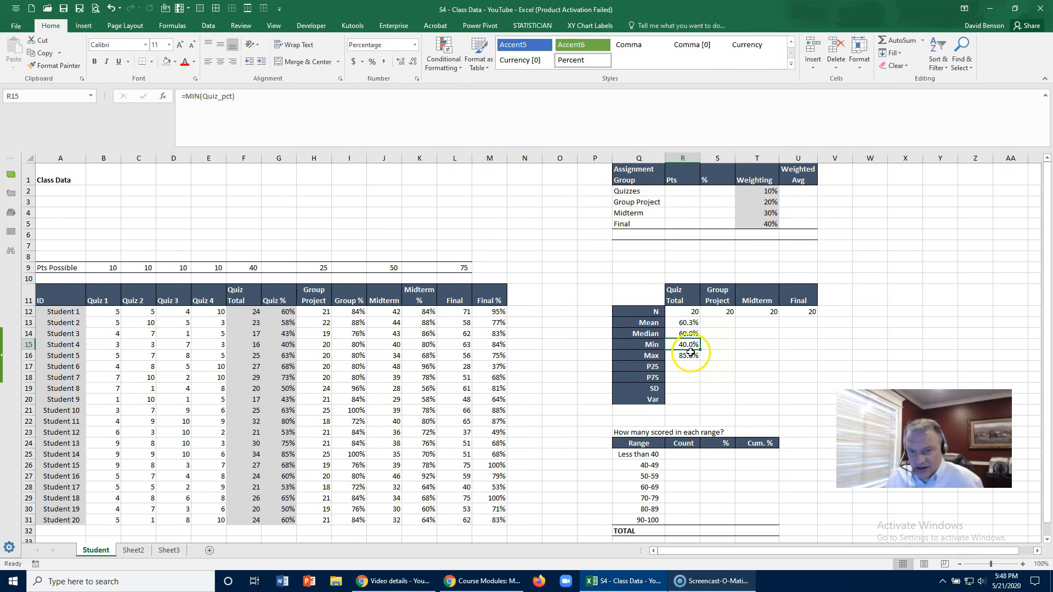
{"action": "left_click", "coordinate": [683, 357]}
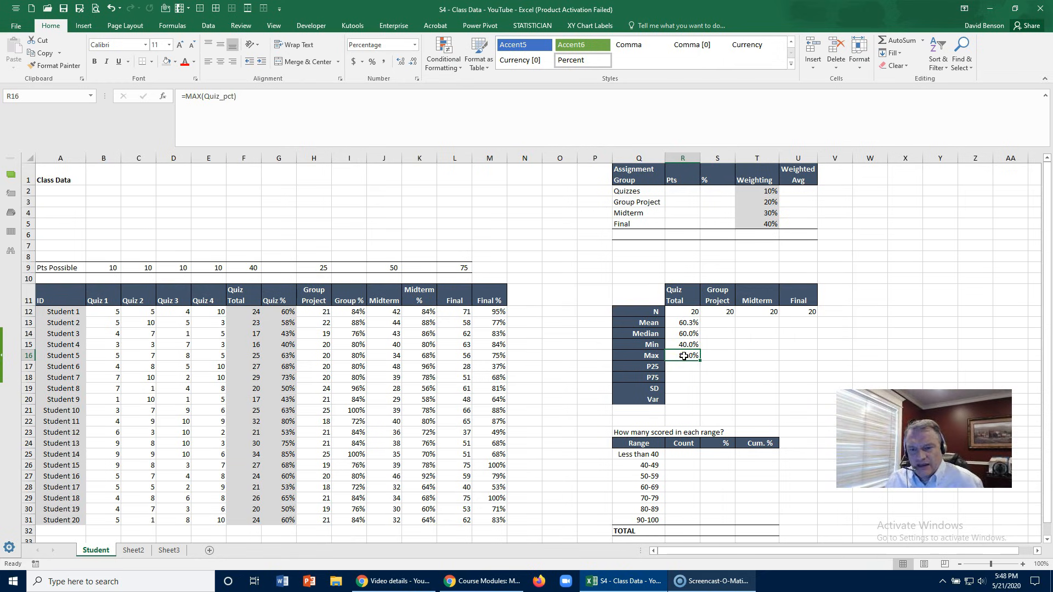
- Start the Quiz Total P25 formula in R17 with the PERCENTILE.EXC function, comparing it with the other percentile functions
{"action": "left_click", "coordinate": [680, 366]}
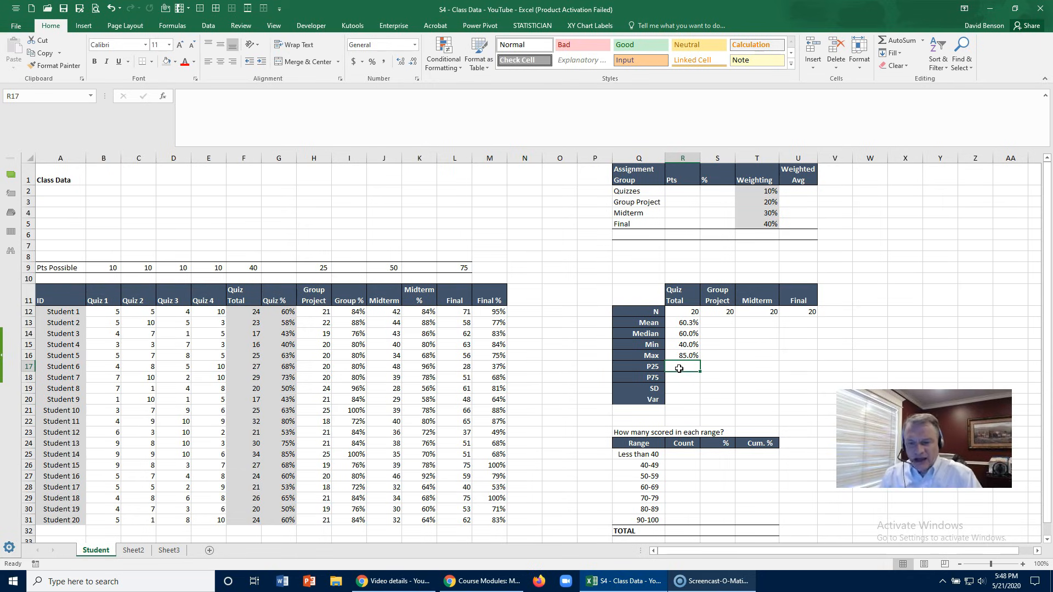
{"action": "type", "text": "=percen"}
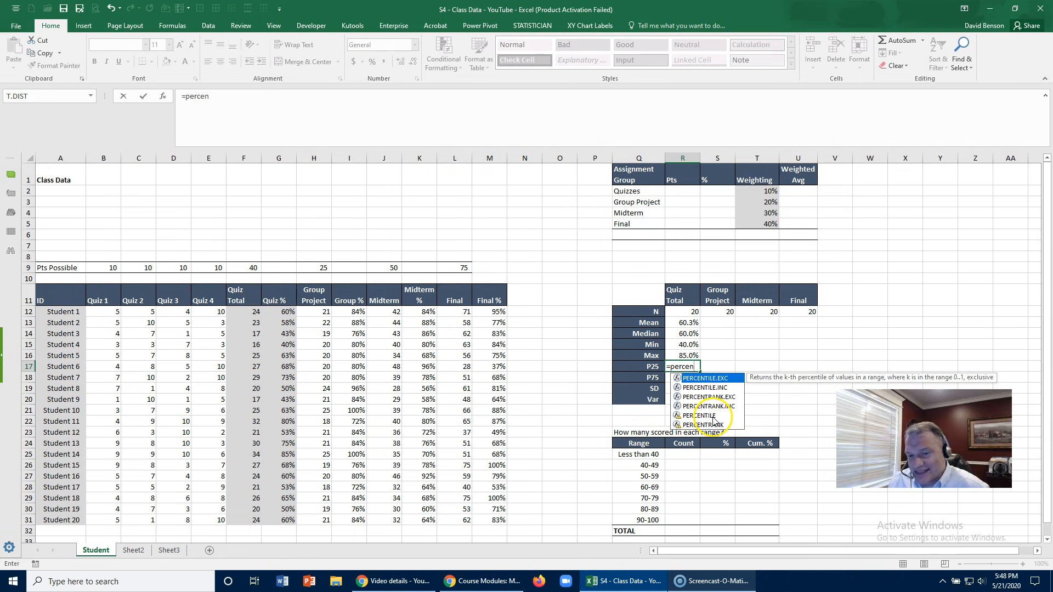
{"action": "left_click", "coordinate": [685, 416]}
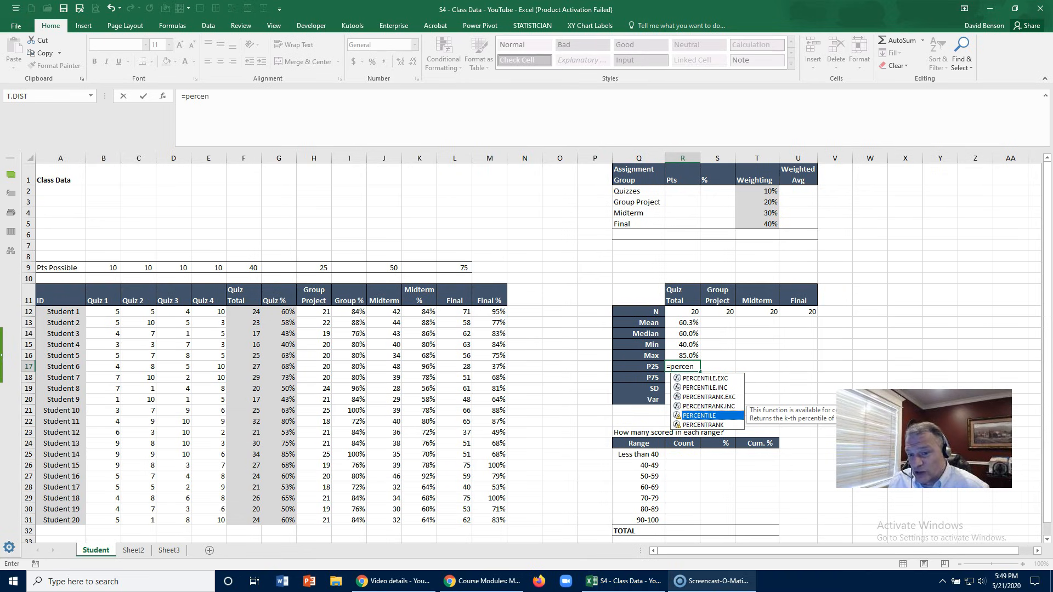
{"action": "left_click", "coordinate": [721, 388]}
{"action": "left_click", "coordinate": [717, 384]}
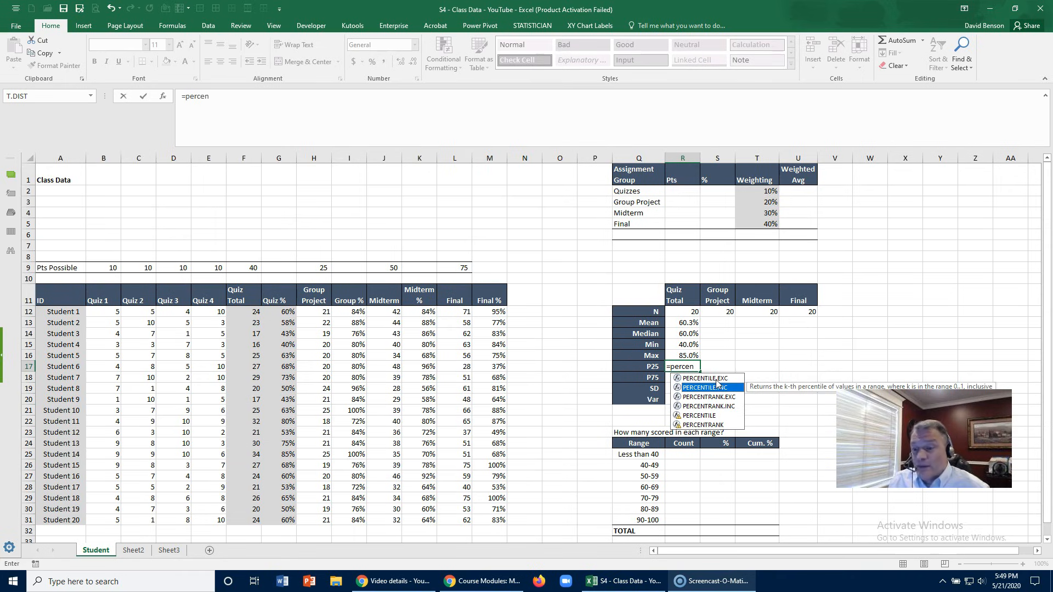
{"action": "left_click", "coordinate": [708, 380]}
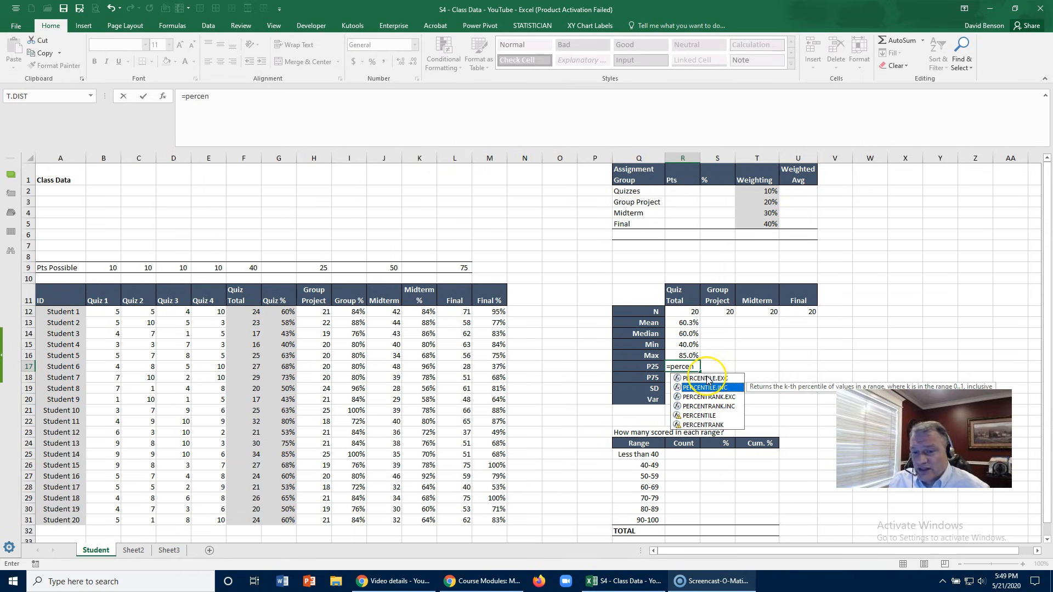
{"action": "left_click", "coordinate": [708, 379]}
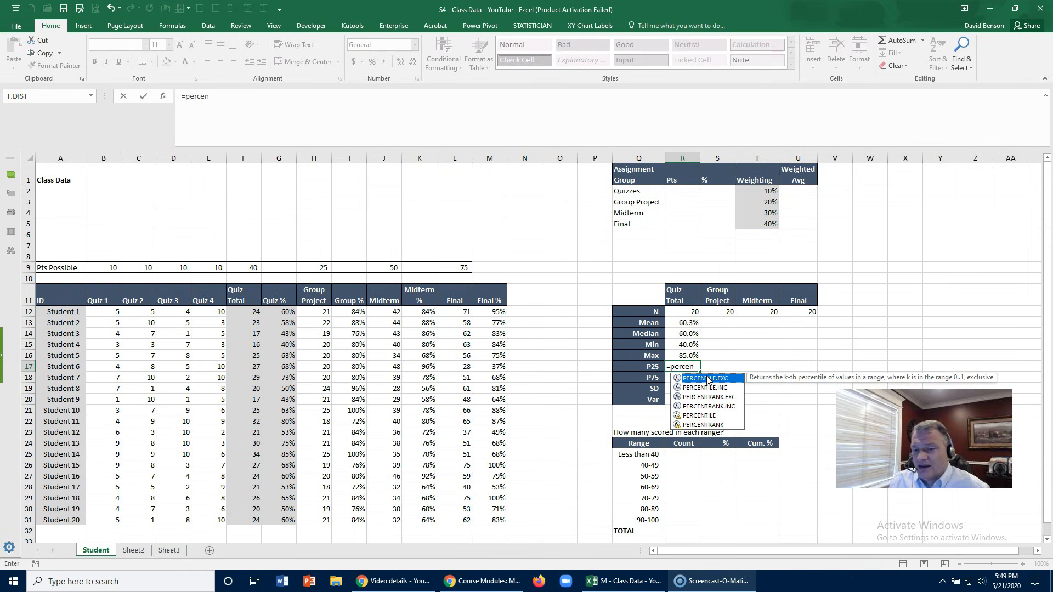
{"action": "double_click", "coordinate": [708, 379]}
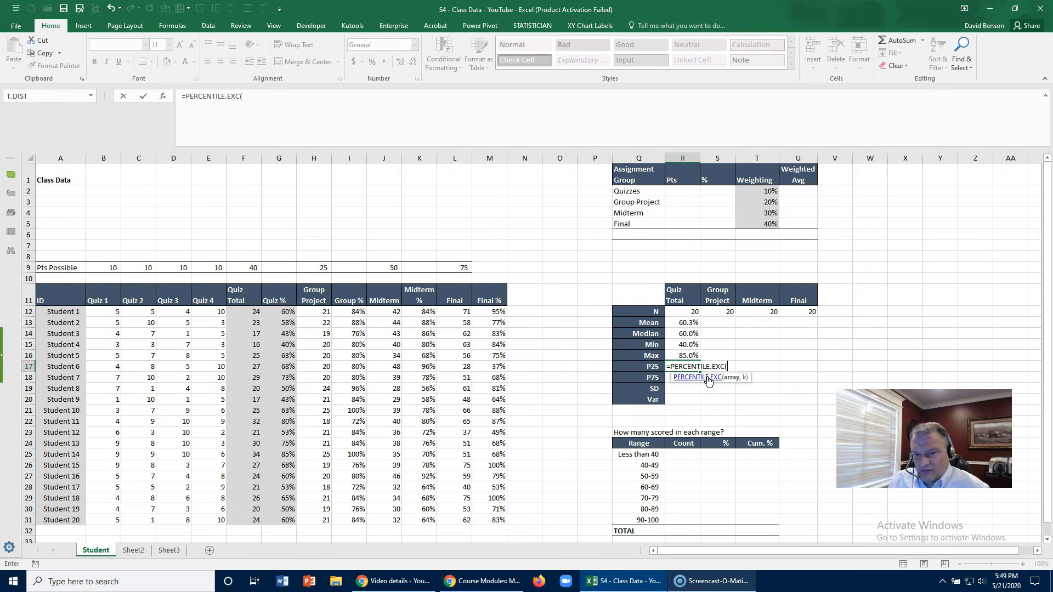
{"action": "left_click", "coordinate": [697, 377]}
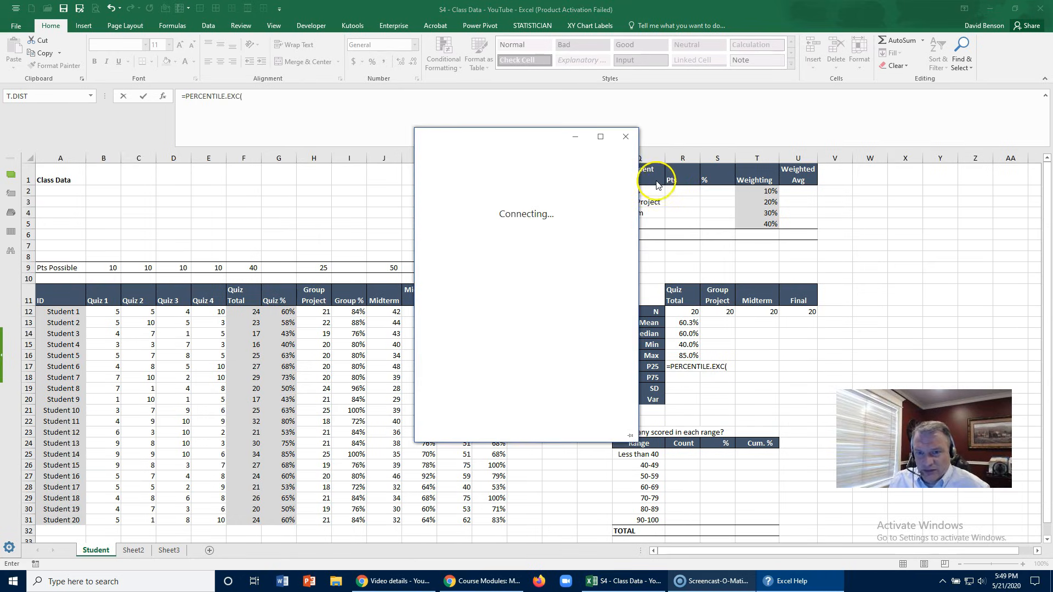
{"action": "left_click", "coordinate": [627, 137]}
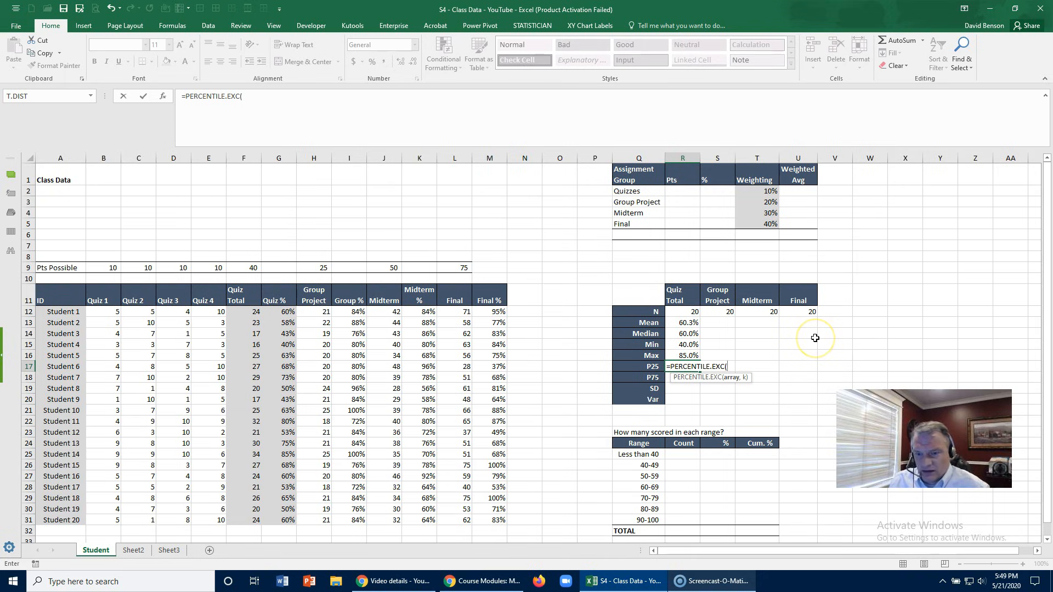
- Use the named range Quiz_pct as the array and try to enter =PERCENTILE.EXC(Quiz_pct) in R17
{"action": "type", "text": "qui"}
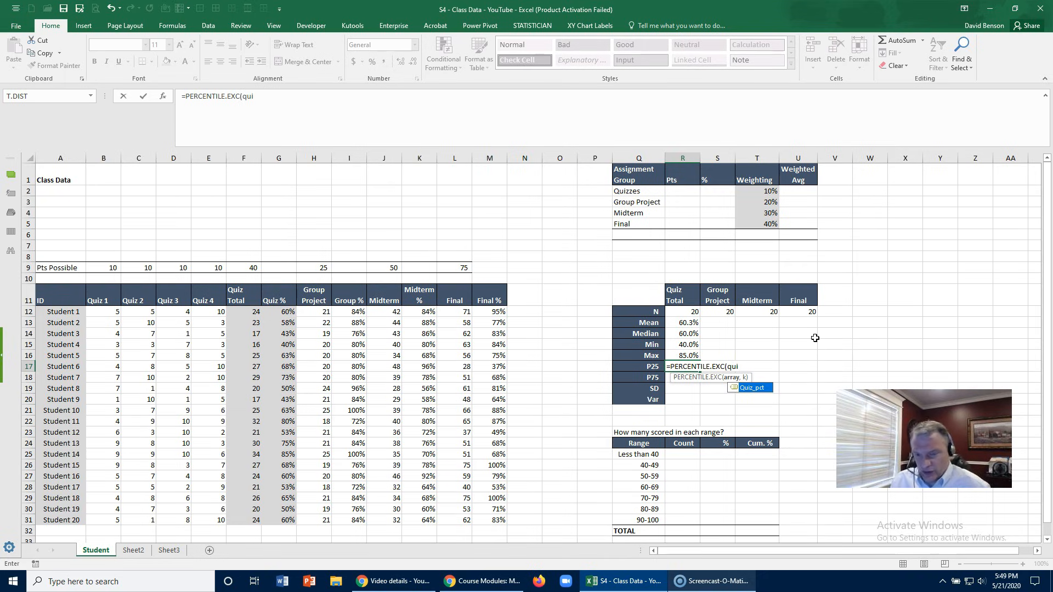
{"action": "double_click", "coordinate": [755, 388]}
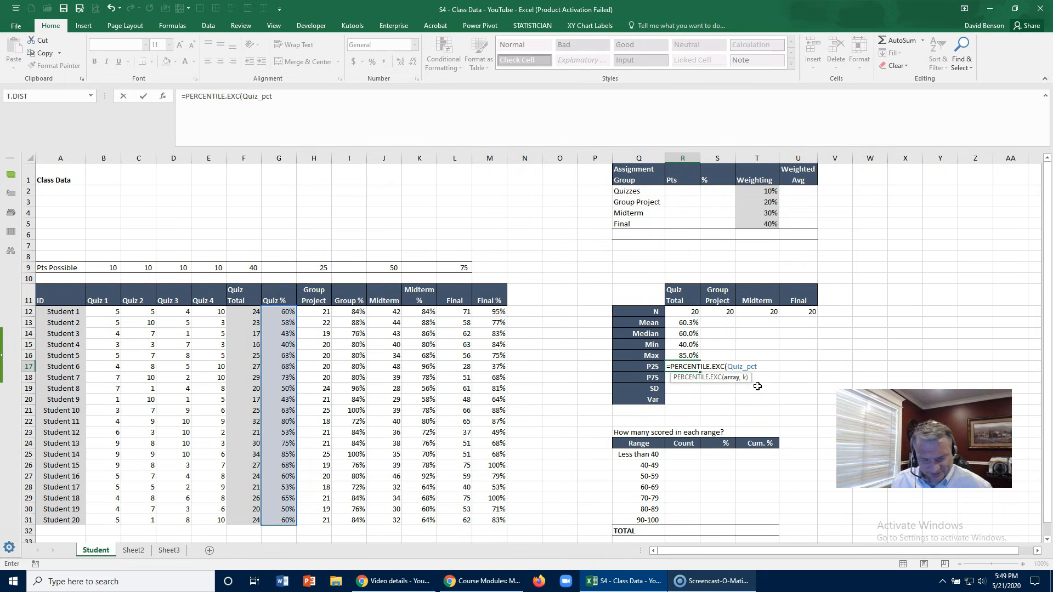
{"action": "type", "text": ")"}
{"action": "key", "text": "Return"}
{"action": "left_click", "coordinate": [459, 338]}
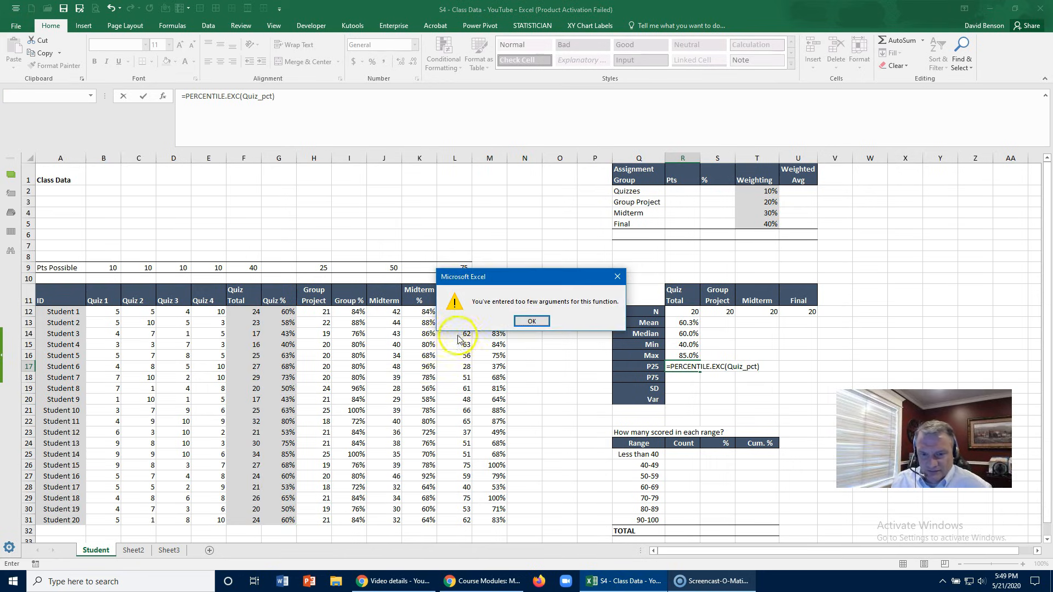
{"action": "left_click", "coordinate": [532, 321]}
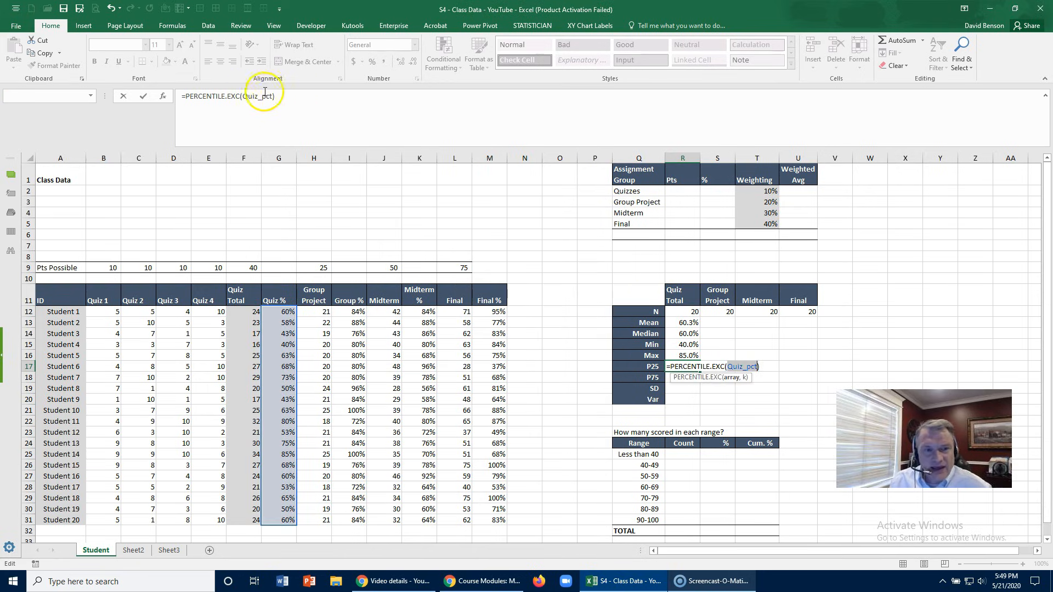
- Add 0.25 as the k argument to complete the P25 formula as =PERCENTILE.EXC(Quiz_pct,0.25)
{"action": "left_click", "coordinate": [288, 99]}
{"action": "key", "text": "BackSpace"}
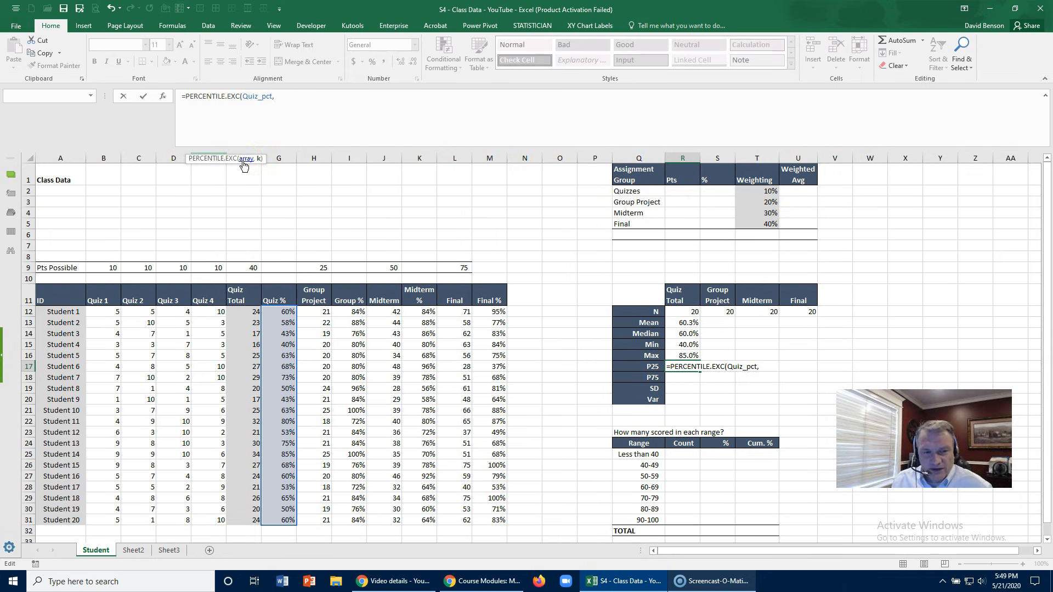
{"action": "left_click", "coordinate": [260, 160]}
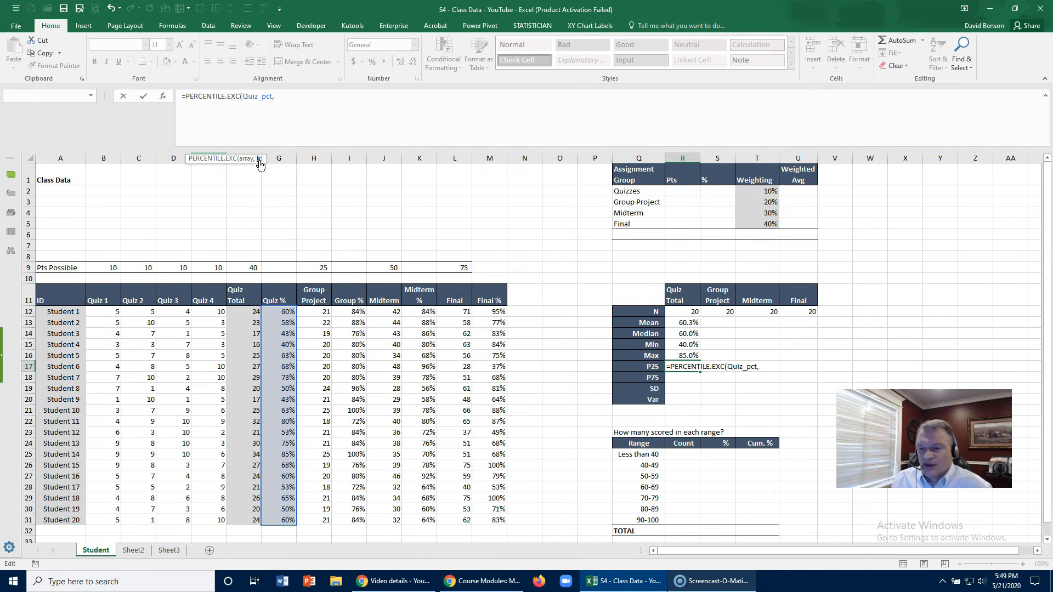
{"action": "left_click", "coordinate": [281, 125]}
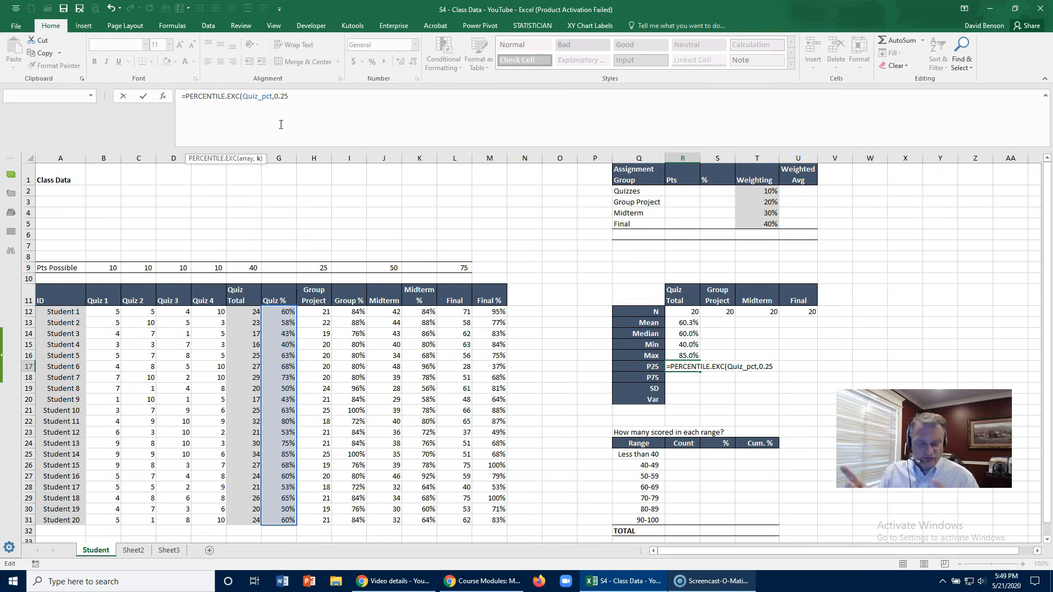
{"action": "key", "text": "Return"}
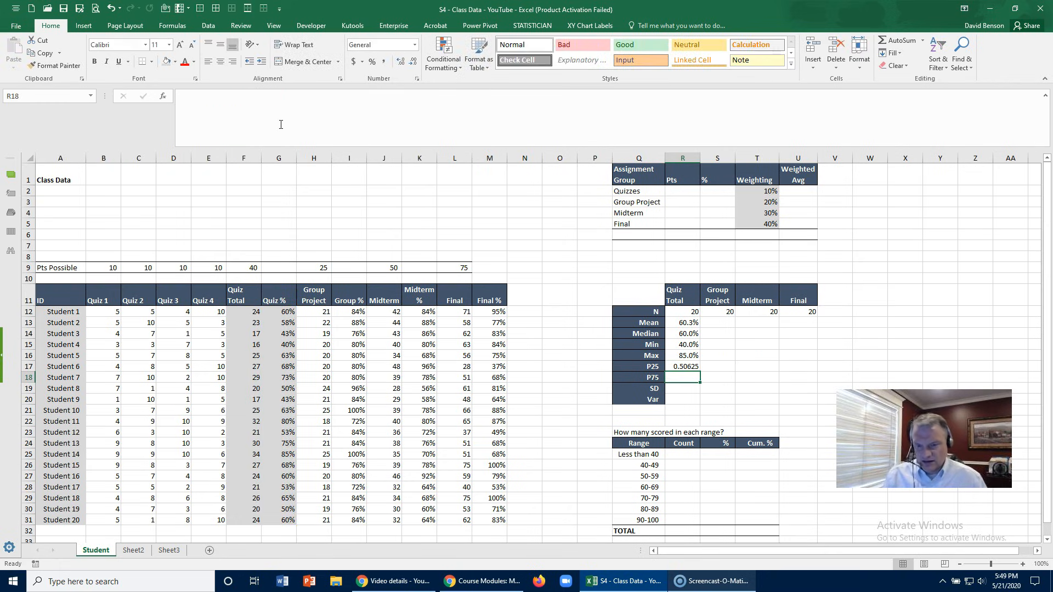
- Format the Quiz Total P25 value in R17 as a percentage with one decimal place
{"action": "left_click", "coordinate": [688, 366]}
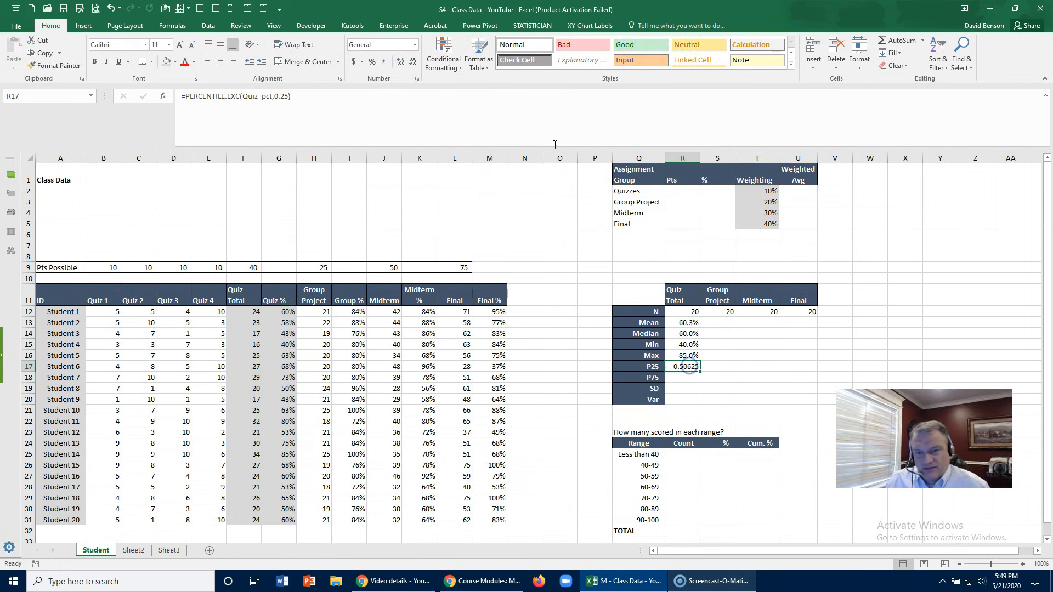
{"action": "left_click", "coordinate": [373, 62]}
{"action": "left_click", "coordinate": [400, 61]}
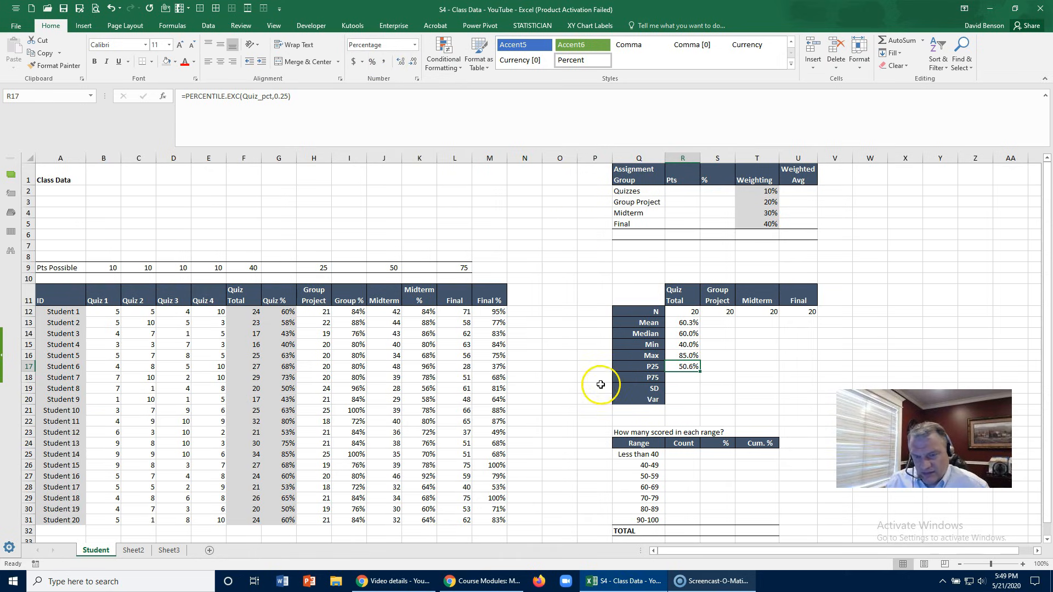
- Copy the P25 formula into the P75 cell R18 and change its k argument to 0.75
{"action": "key", "text": "ctrl+c"}
{"action": "key", "text": "Down"}
{"action": "key", "text": "ctrl+v"}
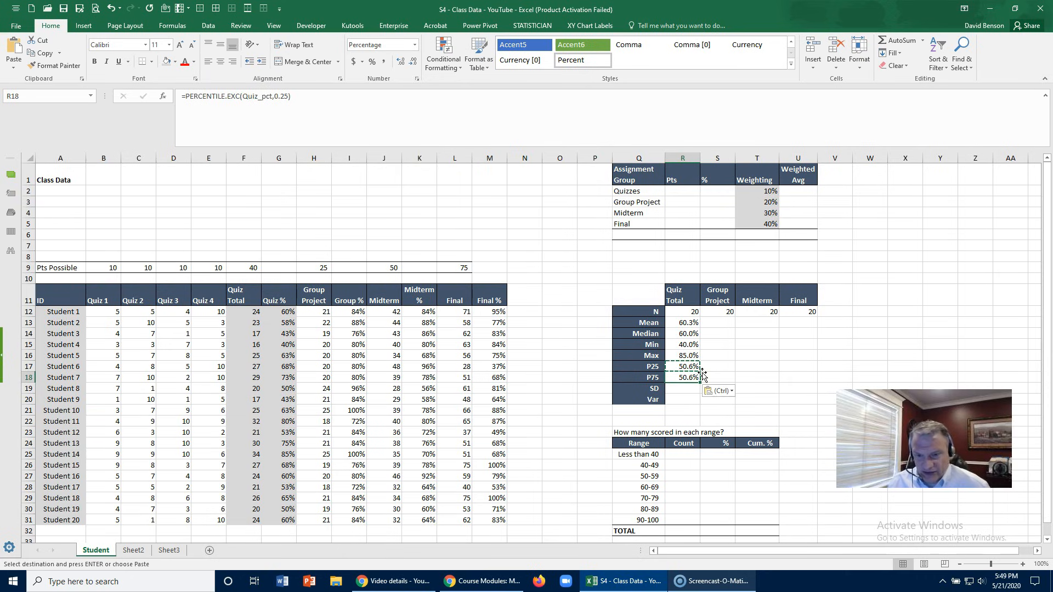
{"action": "left_click", "coordinate": [282, 96]}
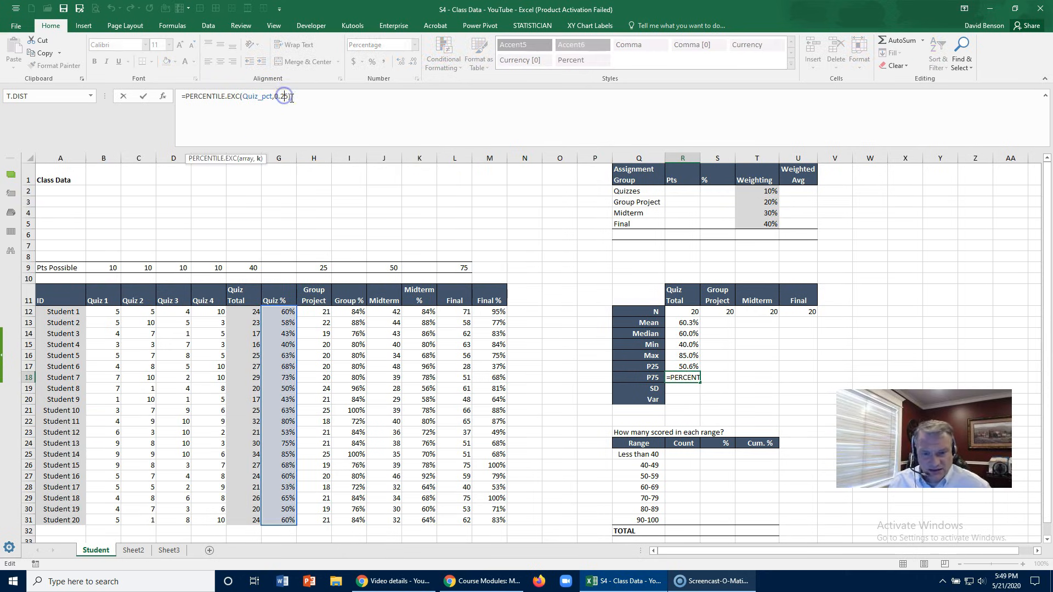
{"action": "key", "text": "BackSpace"}
{"action": "type", "text": "7"}
{"action": "key", "text": "Return"}
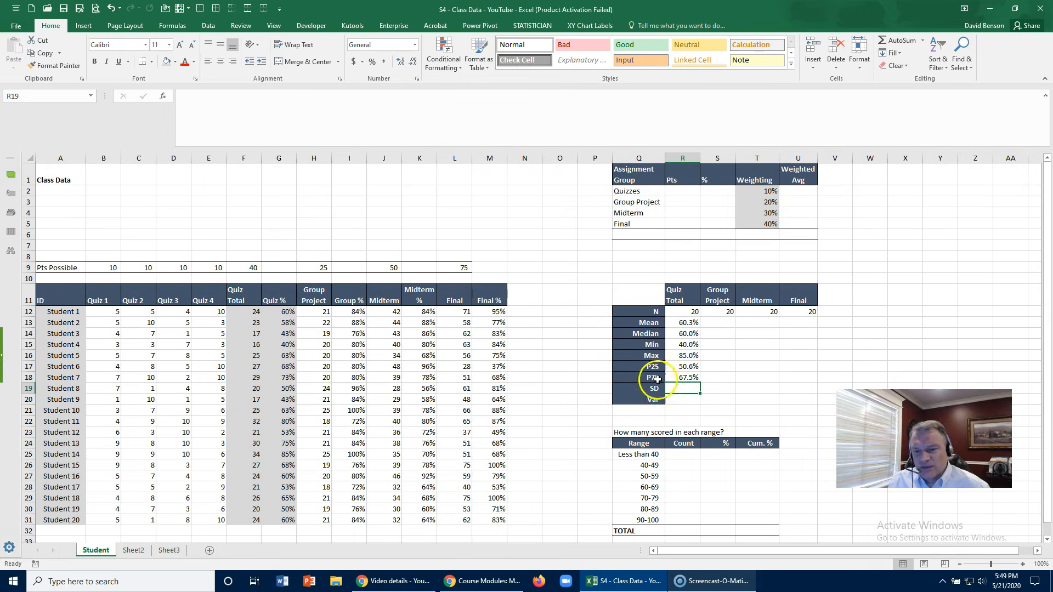
- Calculate the Quiz Total sample standard deviation in R19 with =STDEV.S(Quiz_pct)
{"action": "left_click", "coordinate": [679, 400]}
{"action": "left_click", "coordinate": [679, 389]}
{"action": "type", "text": "=st"}
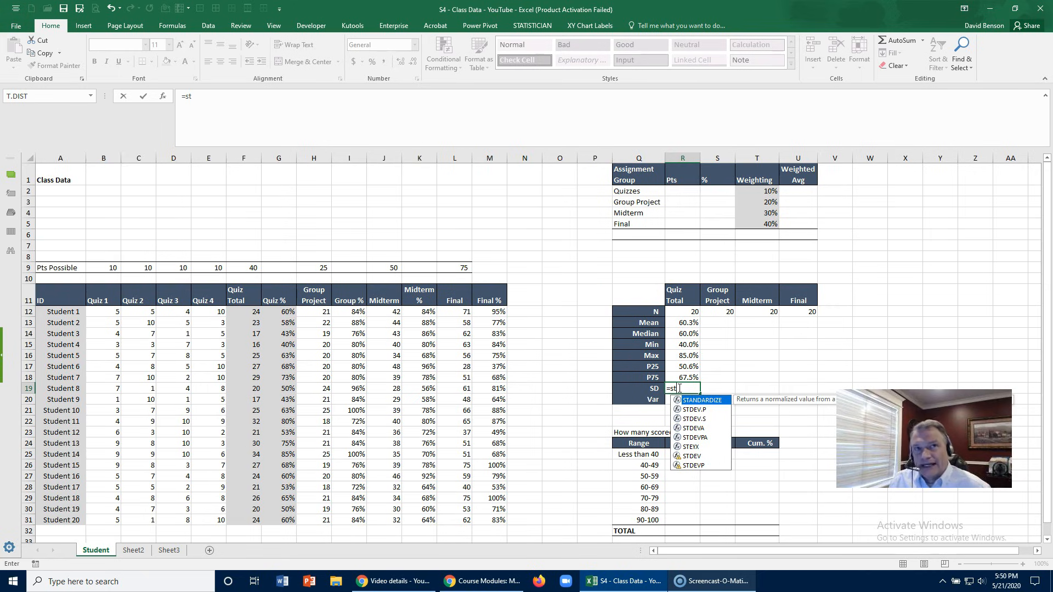
{"action": "left_click", "coordinate": [706, 420]}
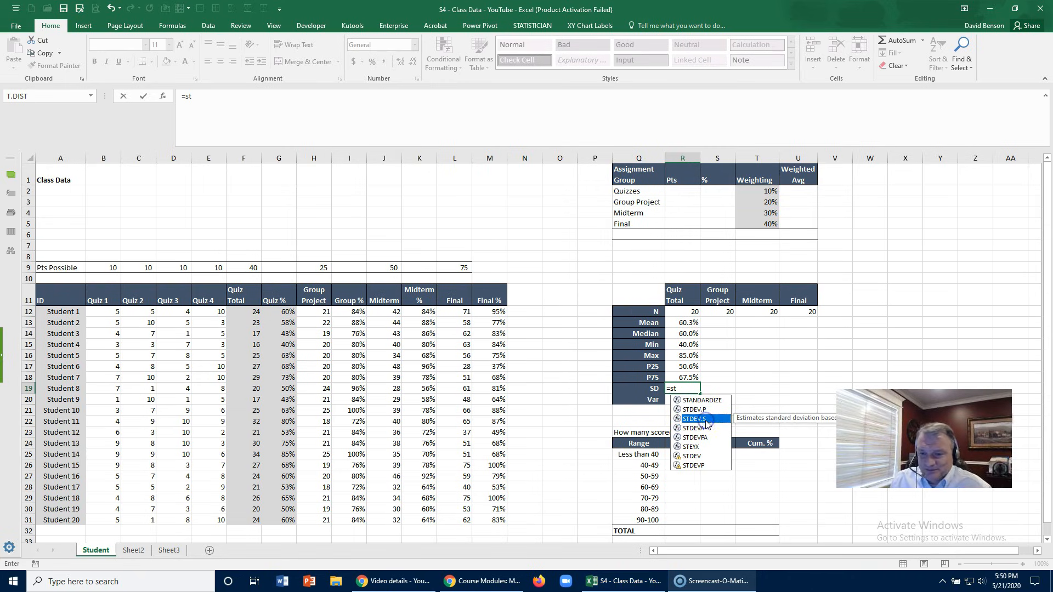
{"action": "left_click", "coordinate": [694, 457]}
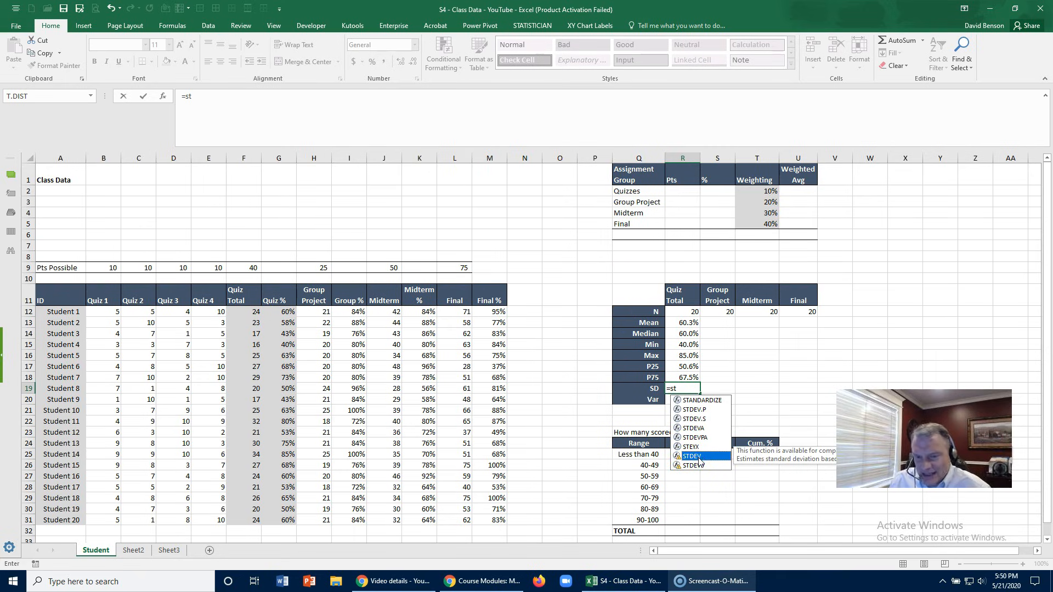
{"action": "left_click", "coordinate": [702, 420]}
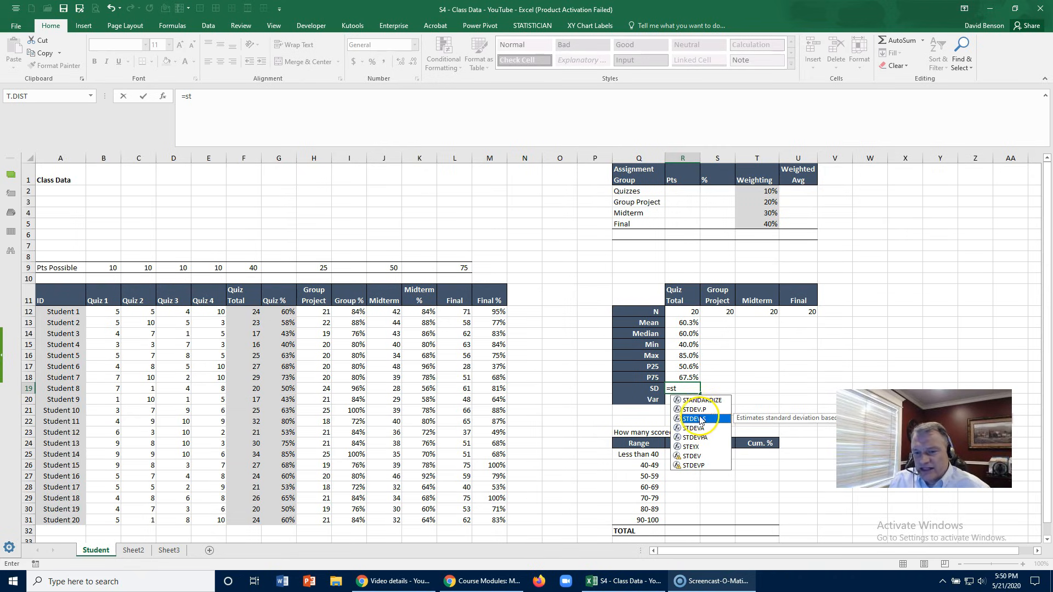
{"action": "double_click", "coordinate": [692, 419]}
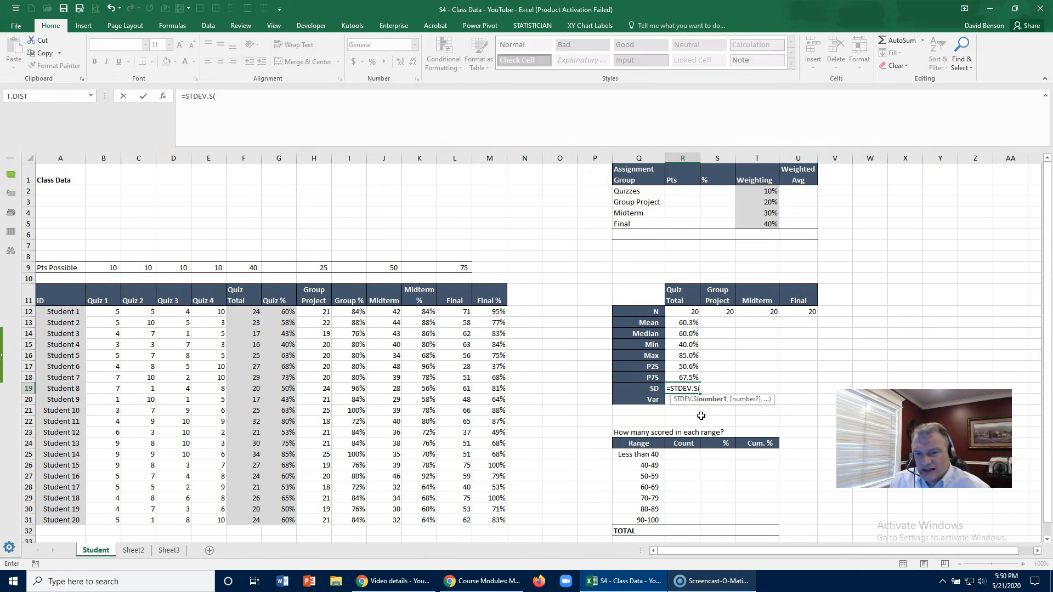
{"action": "type", "text": "qui"}
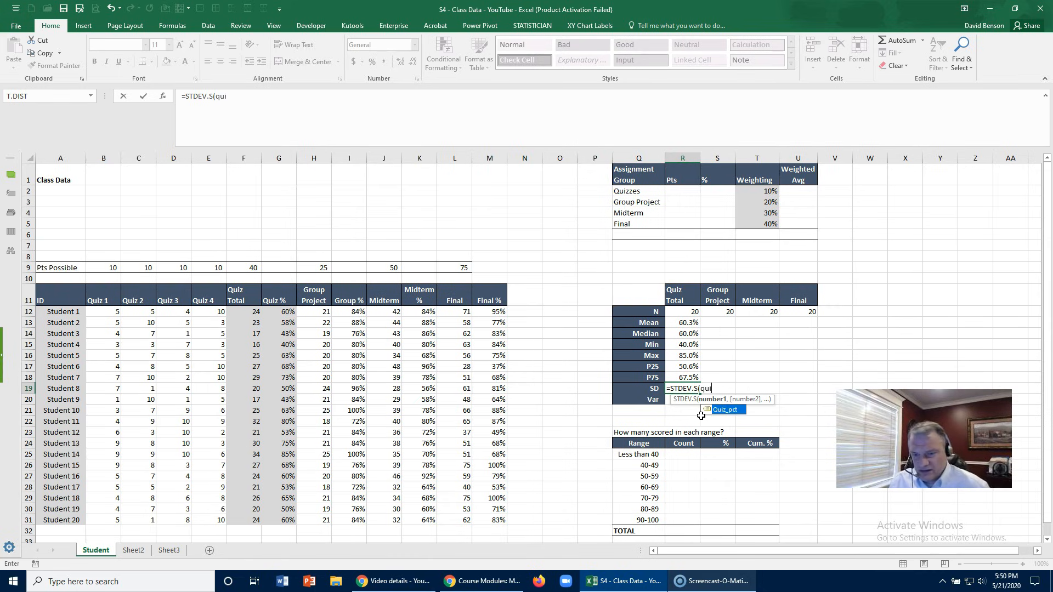
{"action": "double_click", "coordinate": [726, 409]}
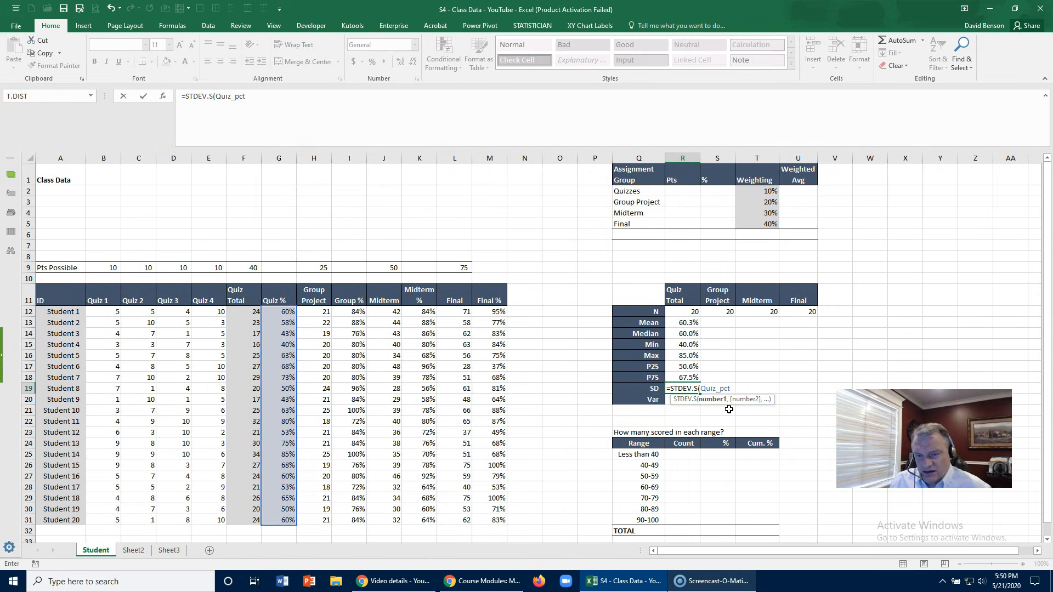
{"action": "key", "text": "Return"}
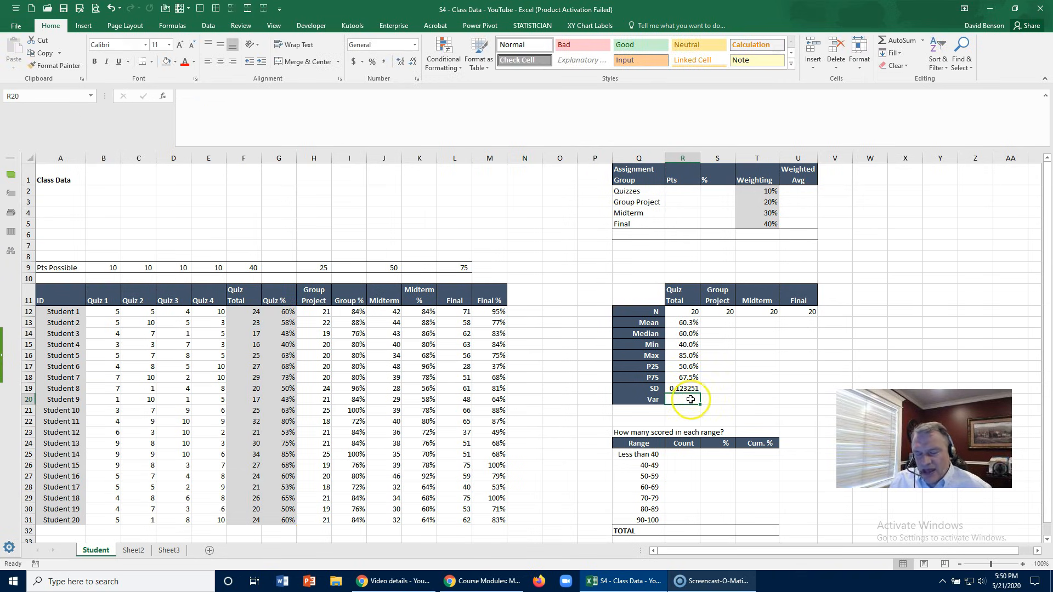
- Calculate the Quiz Total sample variance in R20 with =VAR.S(Quiz_pct)
{"action": "type", "text": "=var"}
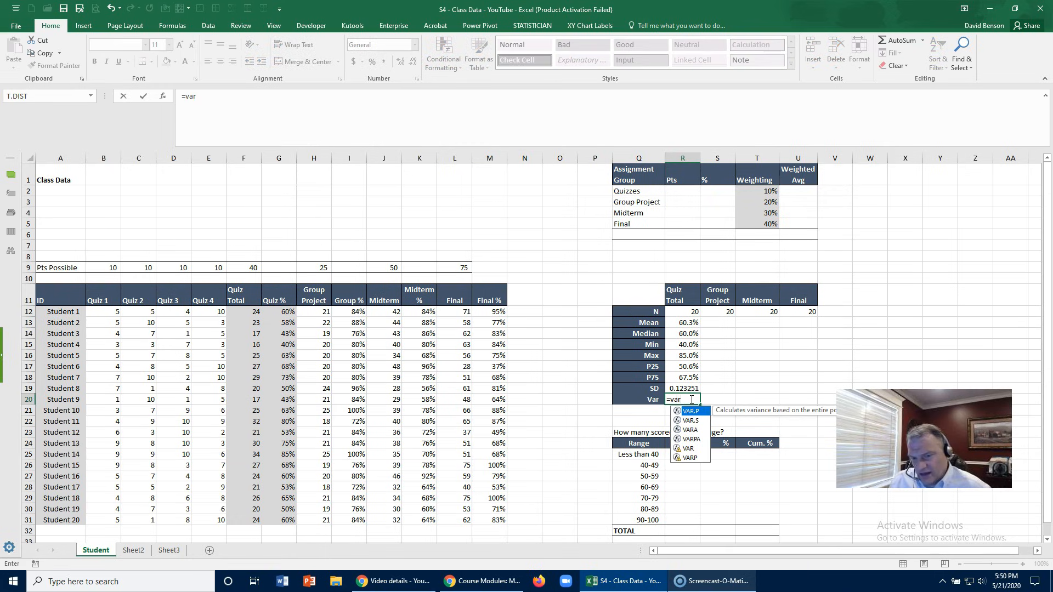
{"action": "left_click", "coordinate": [698, 422]}
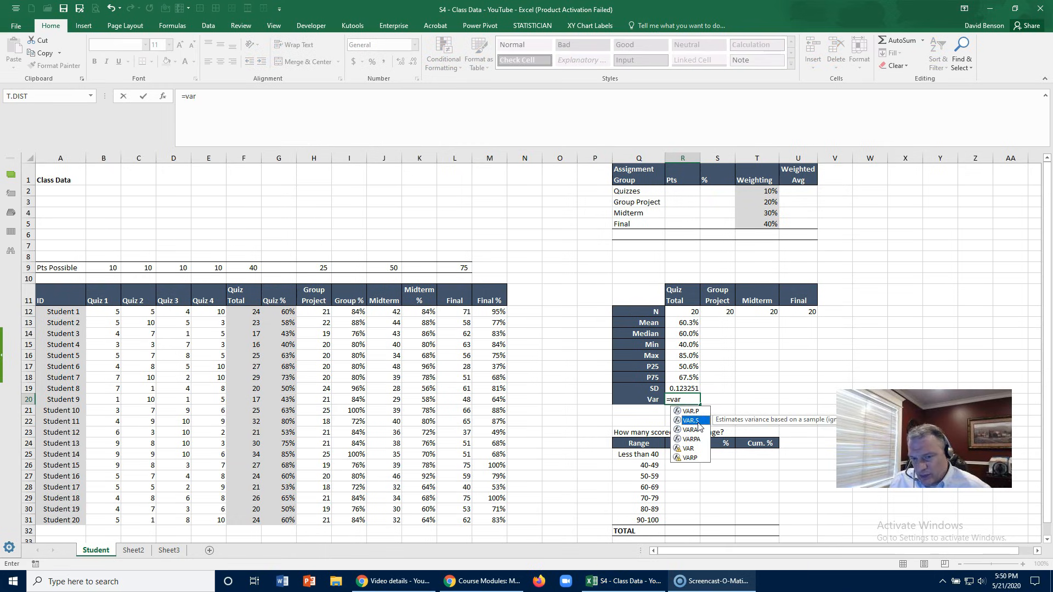
{"action": "double_click", "coordinate": [691, 420]}
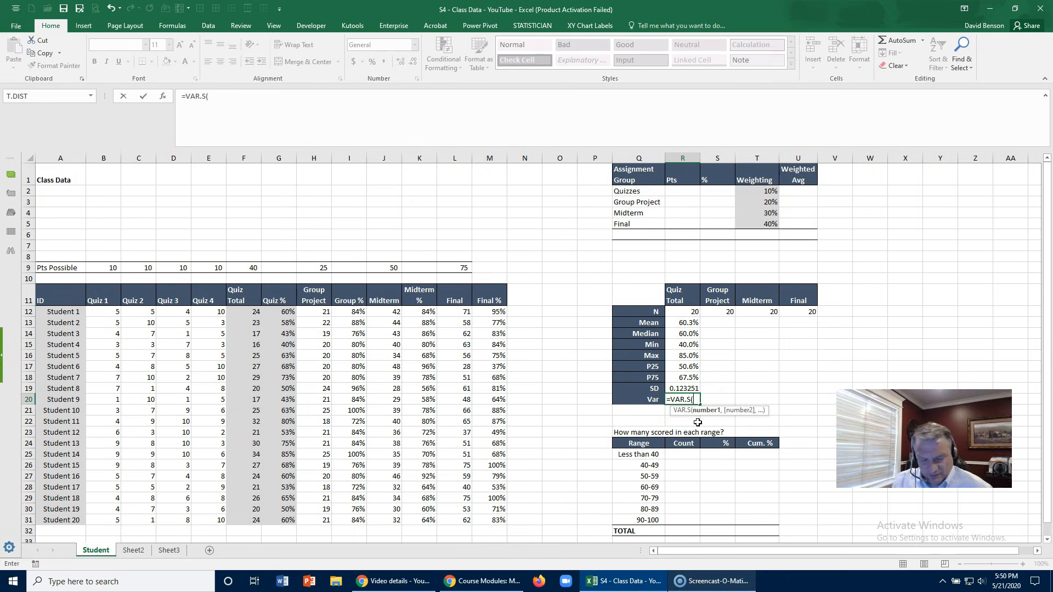
{"action": "type", "text": "qui"}
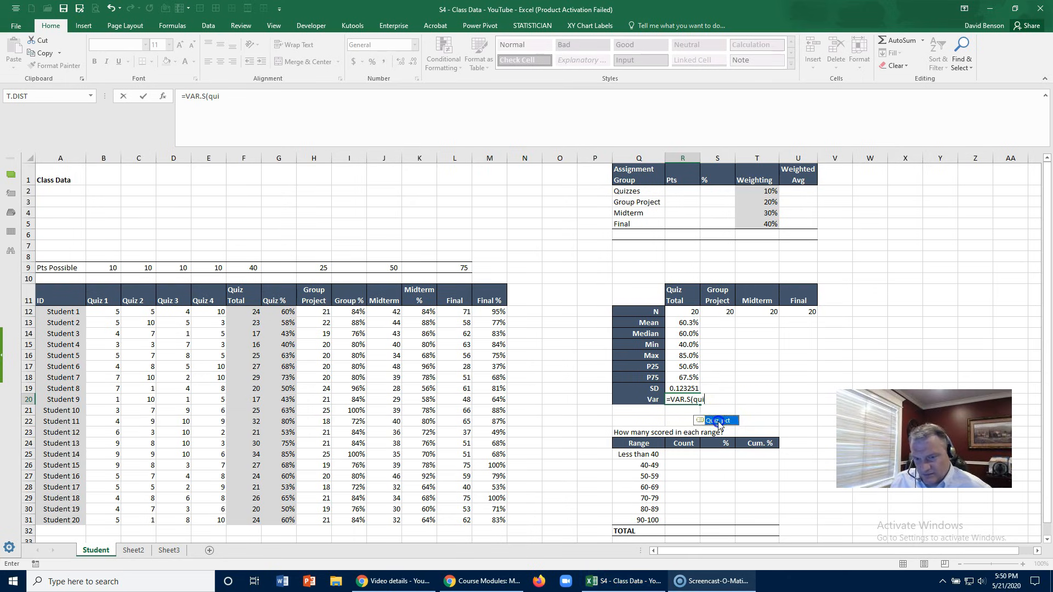
{"action": "double_click", "coordinate": [707, 421]}
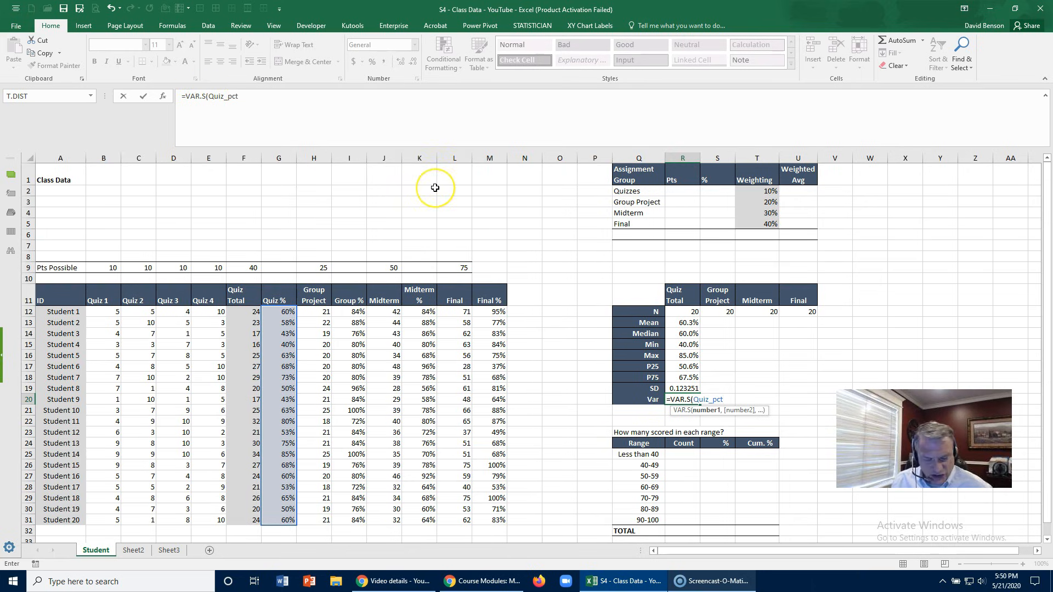
{"action": "key", "text": "Return"}
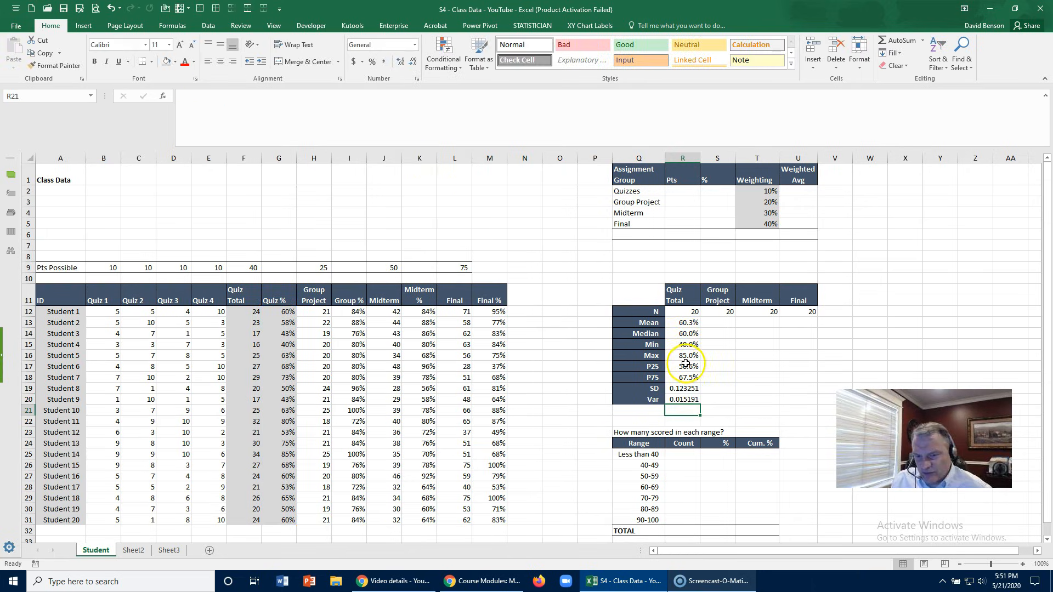
- Check the Quiz Total standard deviation against the variance with =SQRT(R20) in R21, and clear that check cell
{"action": "left_click", "coordinate": [680, 389]}
{"action": "left_click", "coordinate": [680, 400]}
{"action": "left_click", "coordinate": [678, 413]}
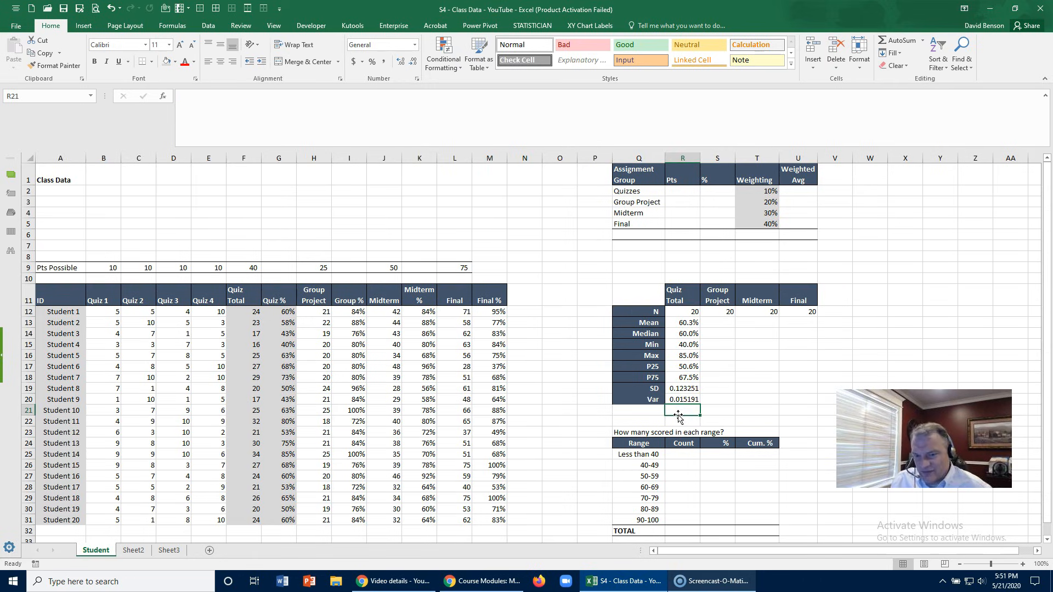
{"action": "left_click", "coordinate": [680, 388]}
{"action": "left_click", "coordinate": [681, 400]}
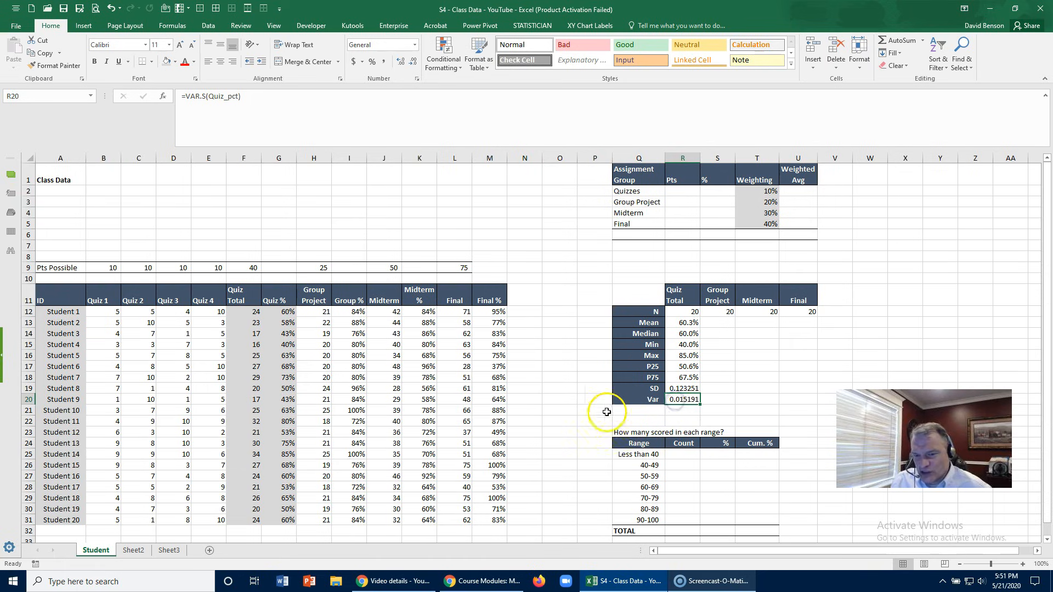
{"action": "double_click", "coordinate": [677, 412]}
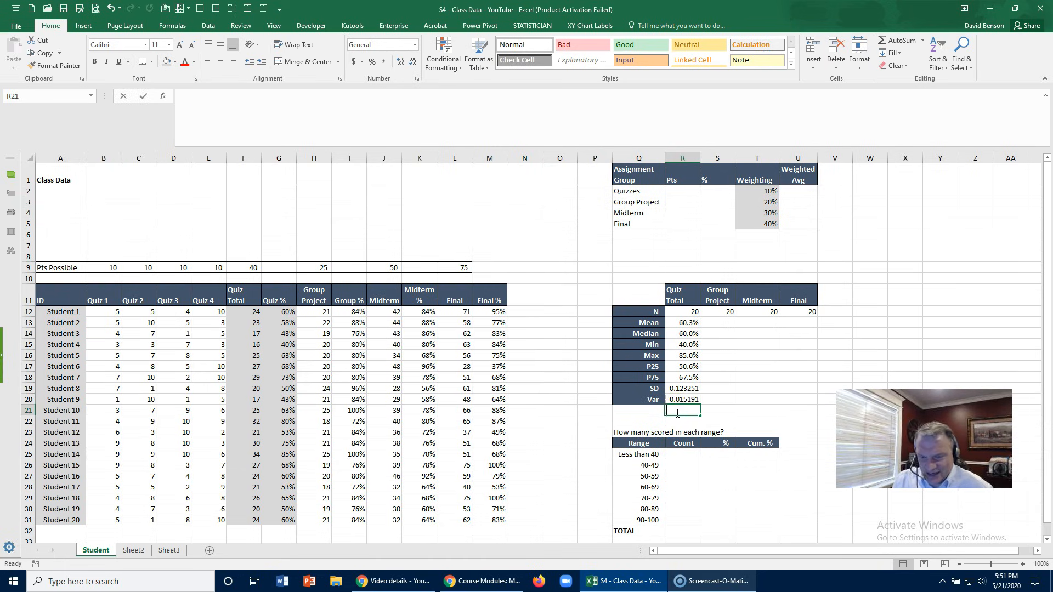
{"action": "type", "text": "=sq"}
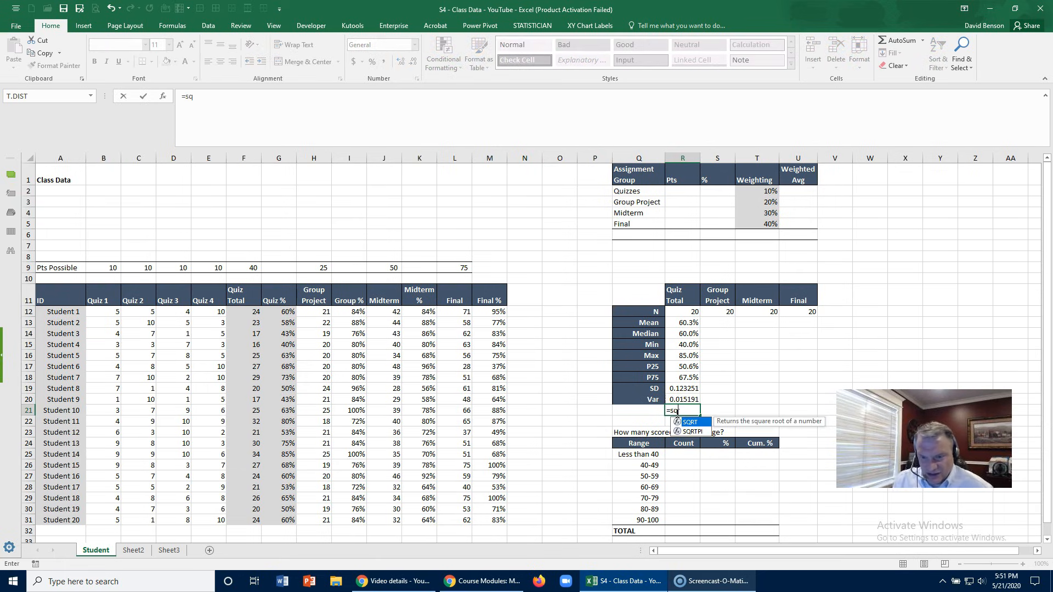
{"action": "double_click", "coordinate": [693, 424]}
{"action": "left_click", "coordinate": [683, 399]}
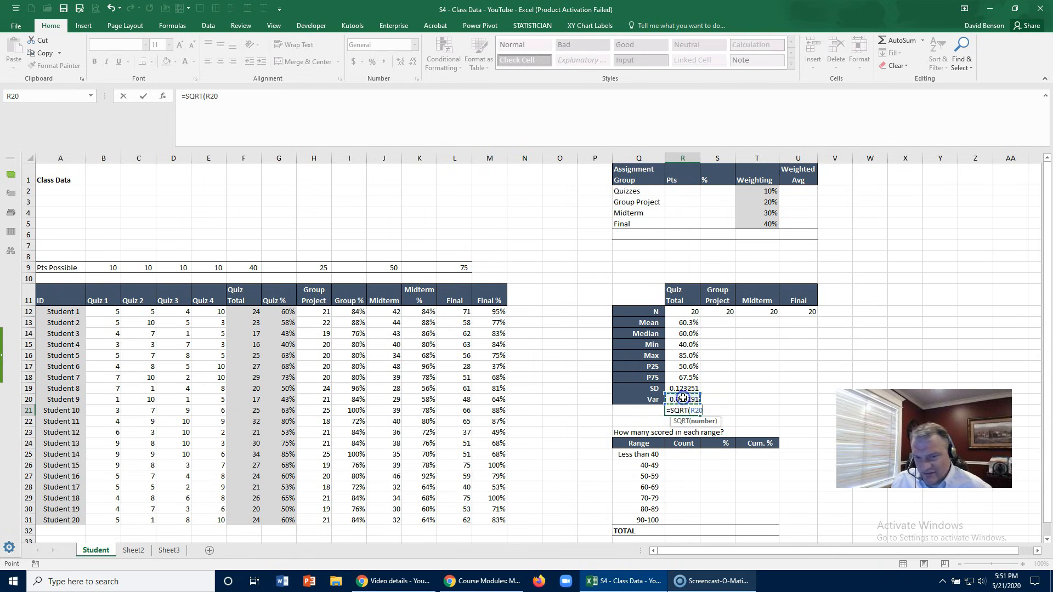
{"action": "type", "text": ")"}
{"action": "key", "text": "Return"}
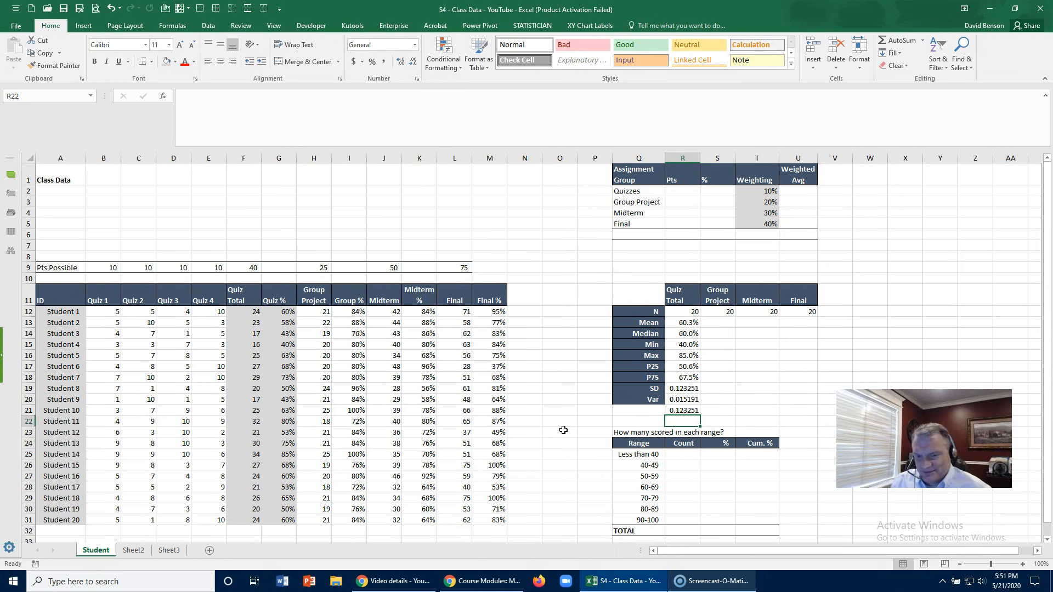
{"action": "key", "text": "Up"}
{"action": "key", "text": "Delete"}
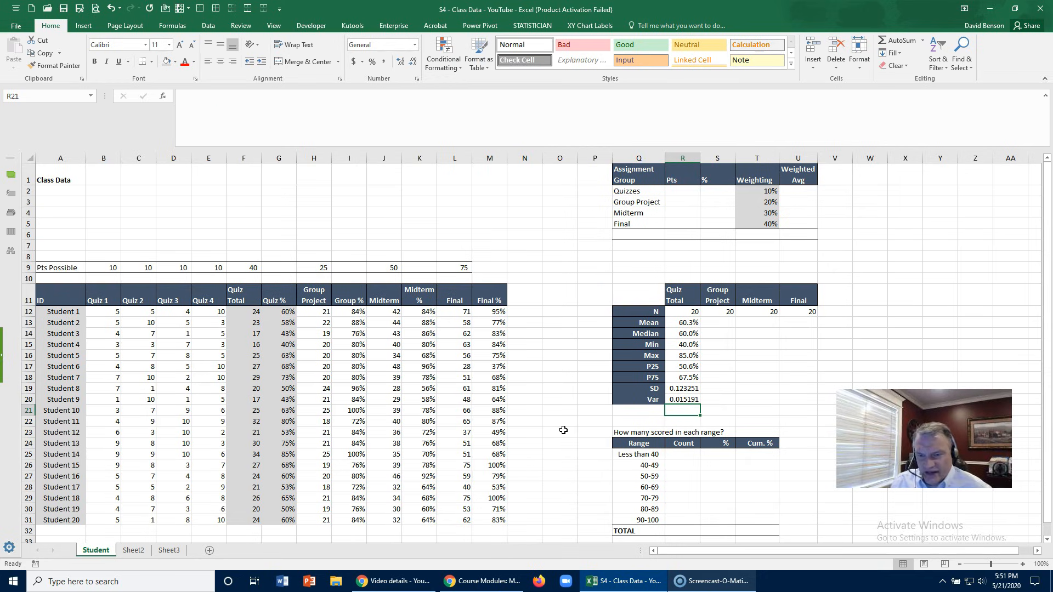
- Format the Quiz Total SD and Var values in R19:R20 as percentages with one decimal place
{"action": "left_click_drag", "start_coordinate": [691, 388], "coordinate": [691, 399]}
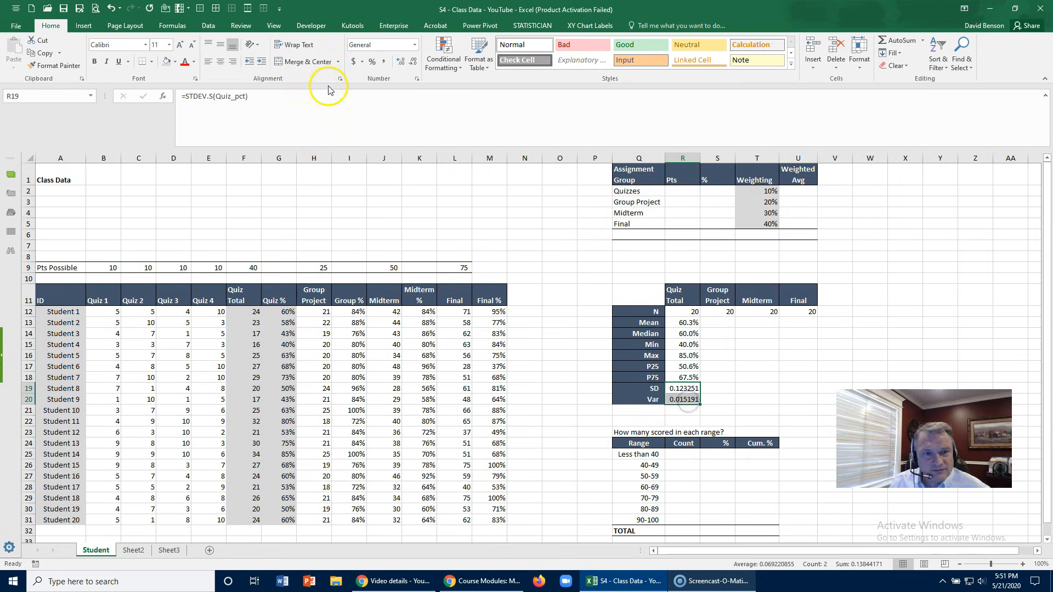
{"action": "left_click", "coordinate": [372, 62]}
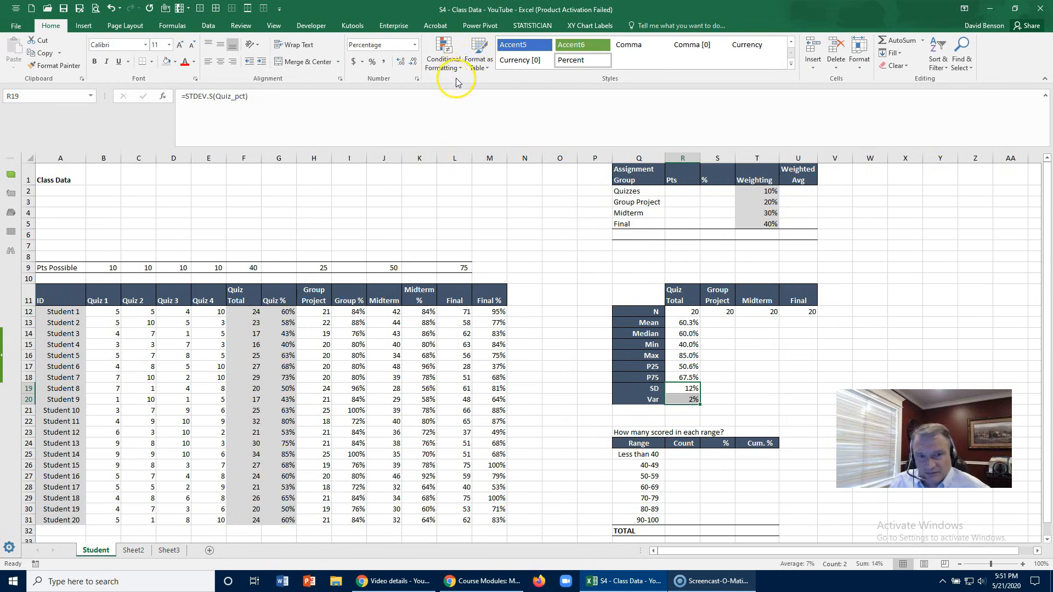
{"action": "left_click", "coordinate": [401, 62]}
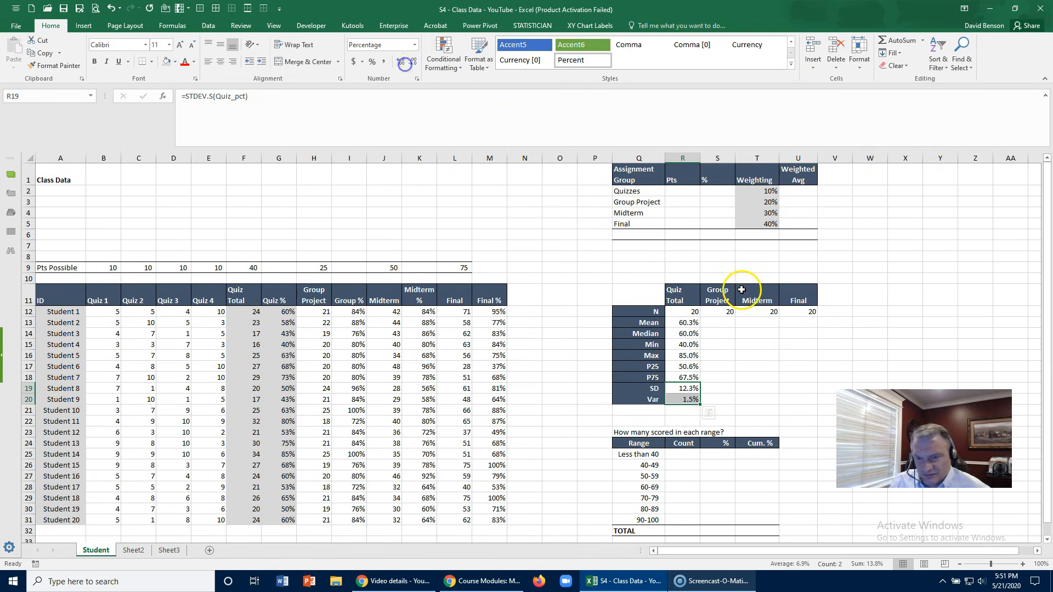
{"action": "left_click", "coordinate": [730, 324]}
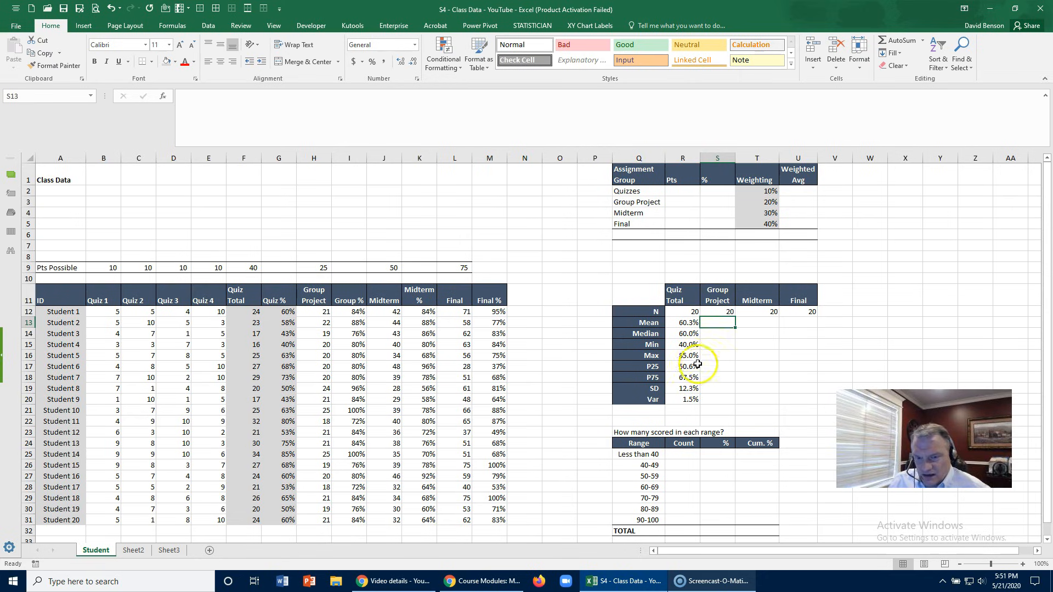
- Undo the percentage formatting of the Quiz Total SD and Var values in R19:R20
{"action": "left_click_drag", "start_coordinate": [683, 388], "coordinate": [683, 399]}
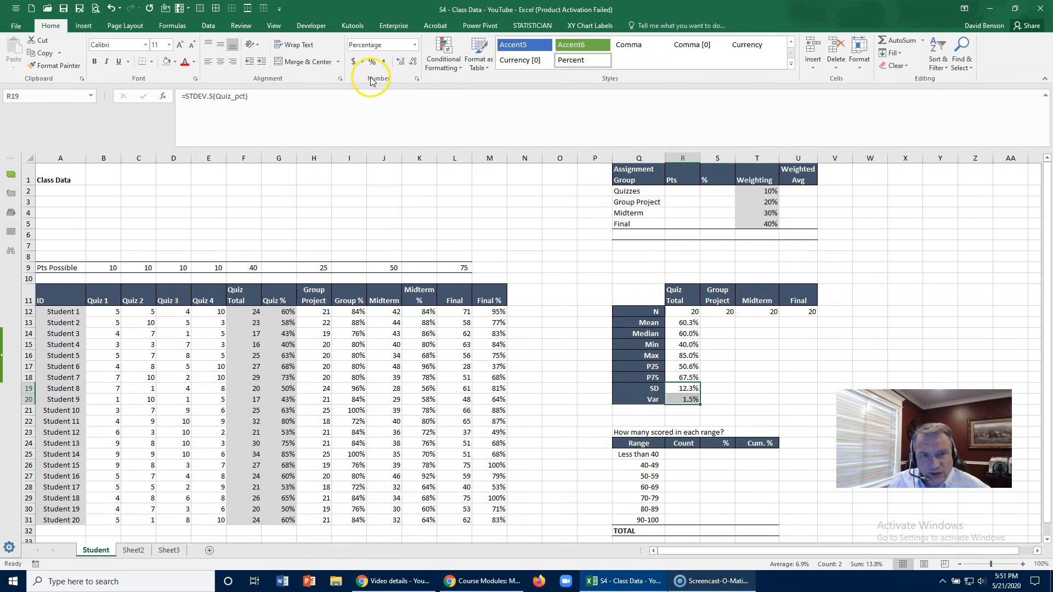
{"action": "key", "text": "ctrl+z"}
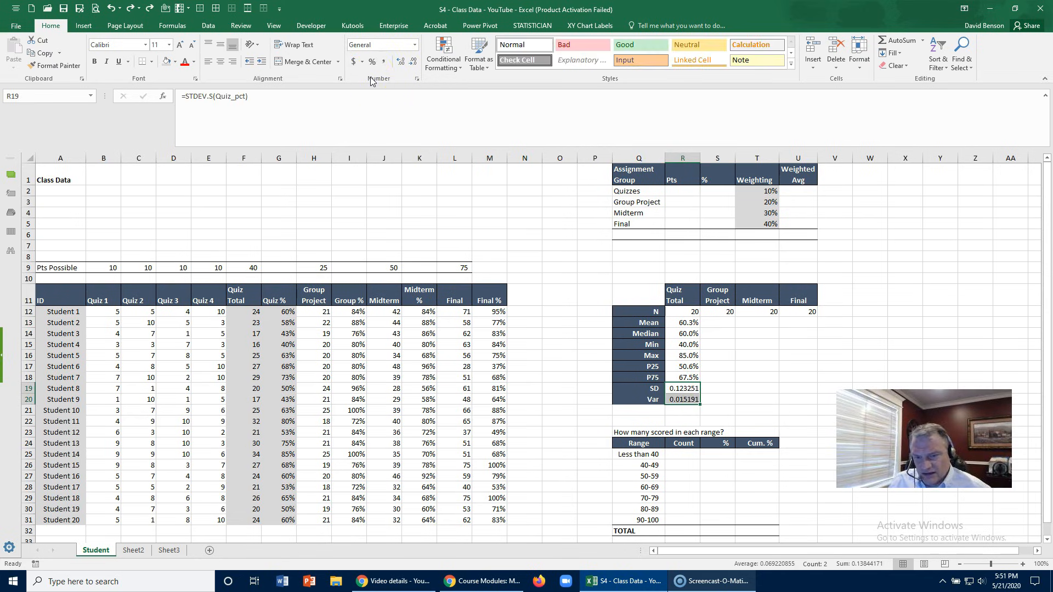
{"action": "left_click", "coordinate": [739, 354]}
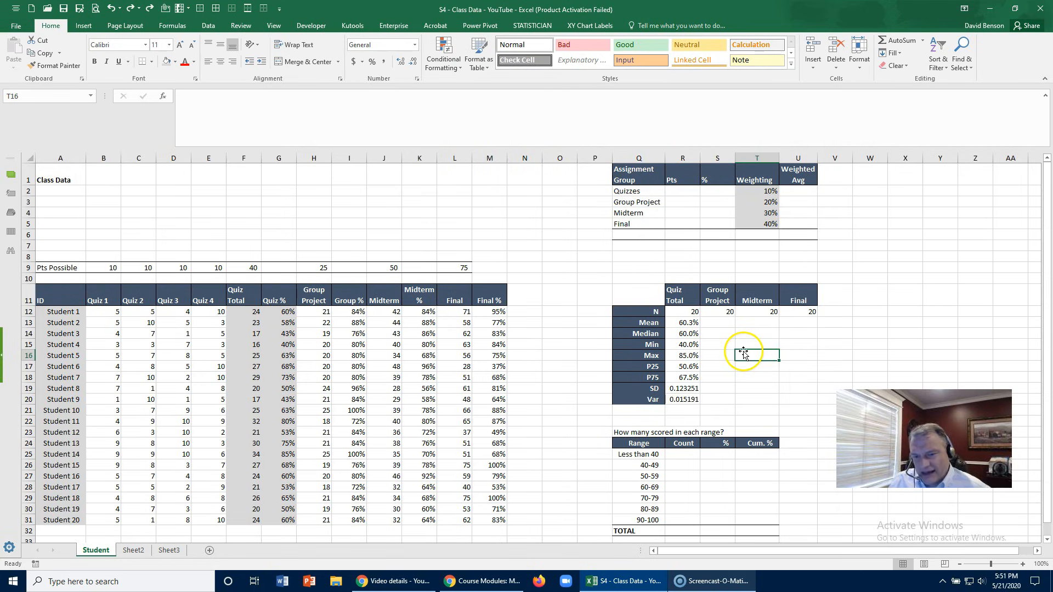
{"action": "left_click", "coordinate": [693, 387]}
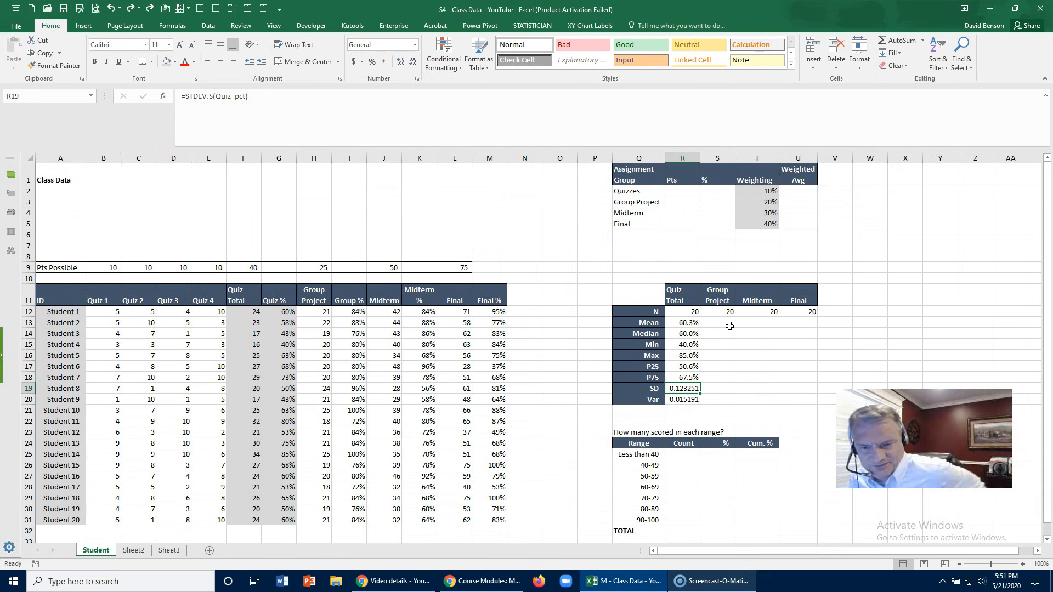
- Copy the Quiz Total formulas from Mean through Var in R13:R20 into the Group Project column, S13:S20
{"action": "left_click", "coordinate": [680, 320]}
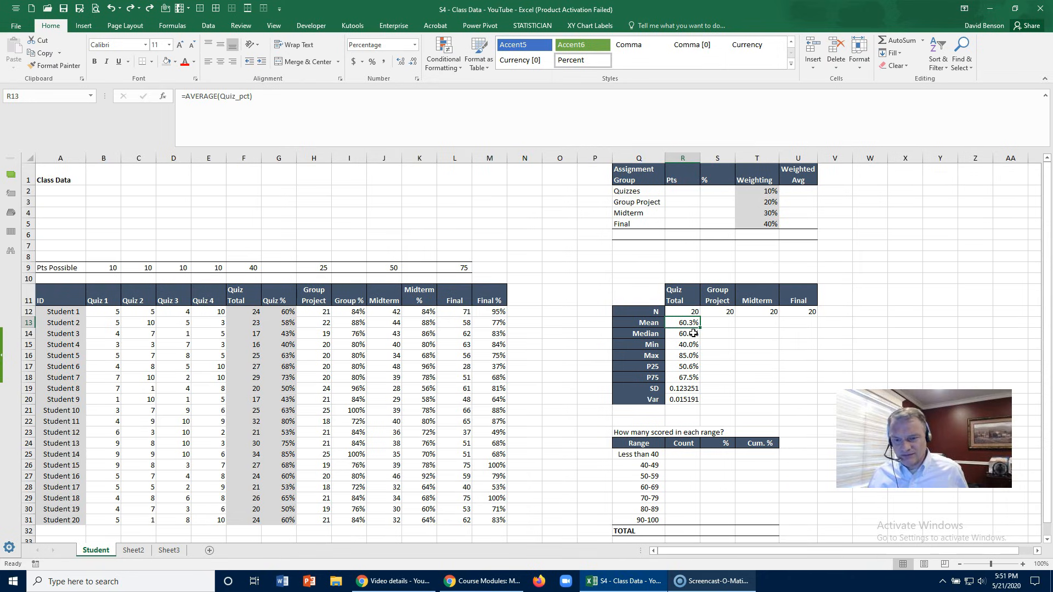
{"action": "key", "text": "Right"}
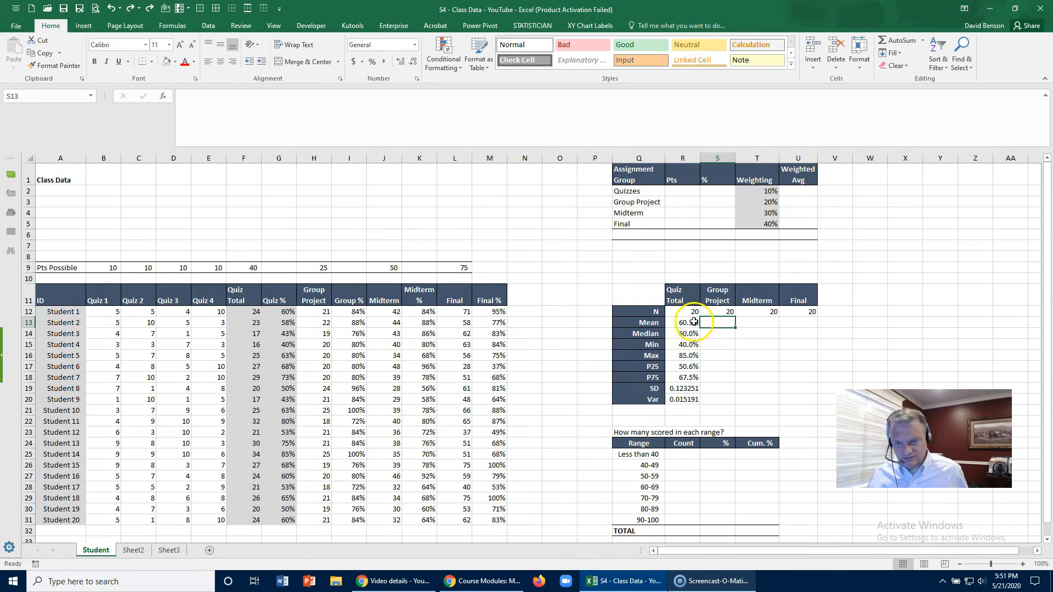
{"action": "left_click", "coordinate": [717, 312]}
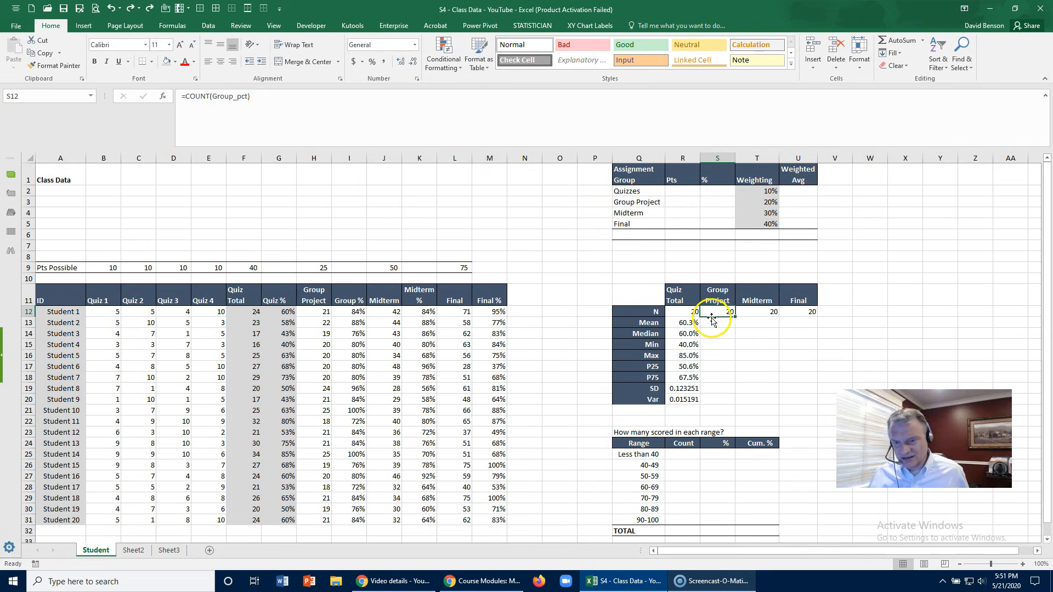
{"action": "left_click_drag", "start_coordinate": [681, 322], "coordinate": [684, 399]}
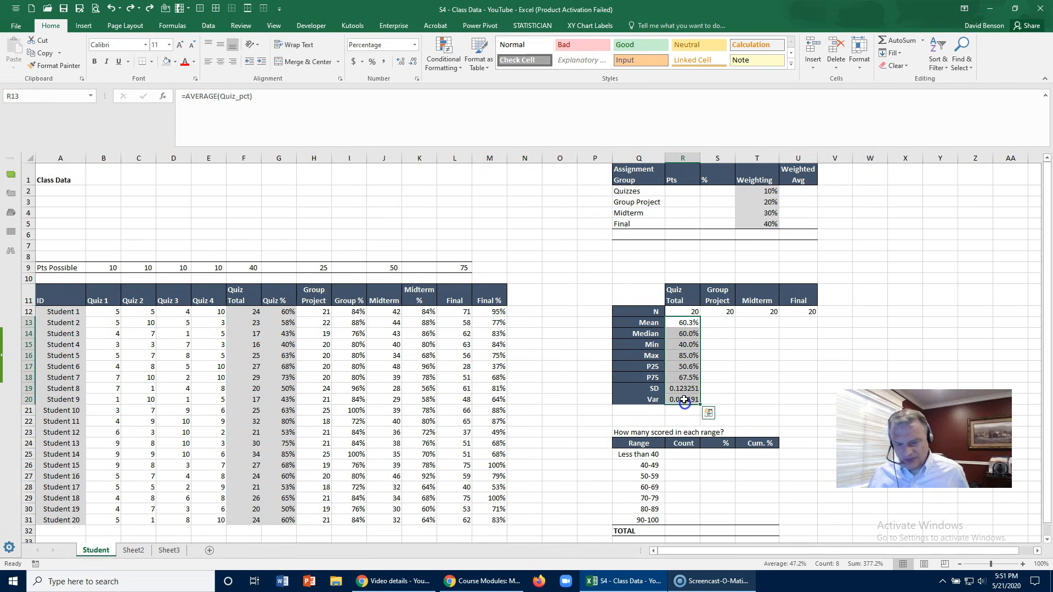
{"action": "key", "text": "ctrl+c"}
{"action": "key", "text": "Right"}
{"action": "key", "text": "ctrl+v"}
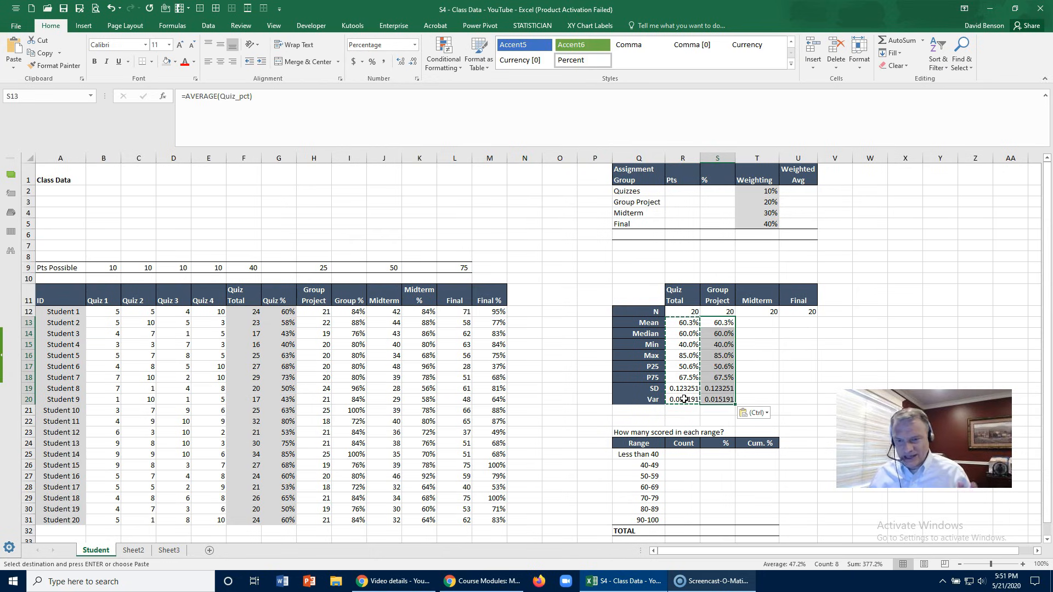
- Change the Group Project mean formula in S13 to =AVERAGE(Group_pct)
{"action": "left_click", "coordinate": [716, 323]}
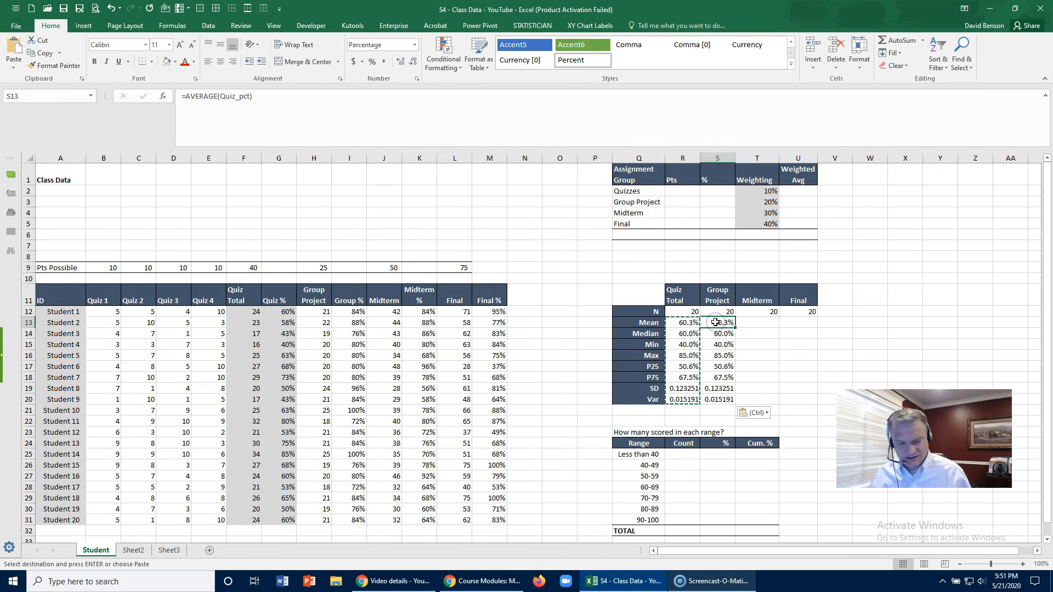
{"action": "left_click_drag", "start_coordinate": [250, 95], "coordinate": [223, 94]}
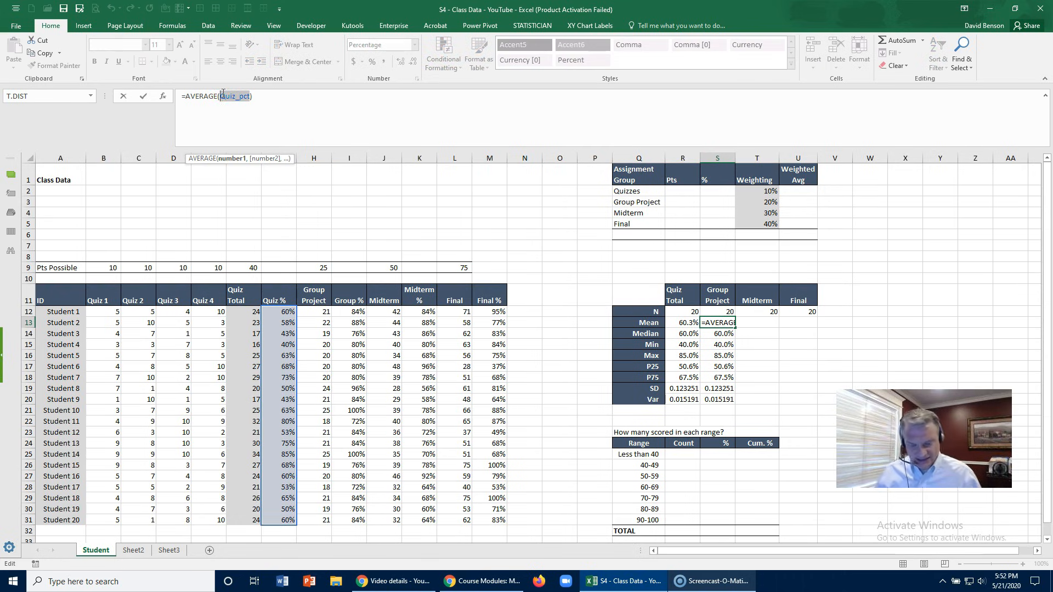
{"action": "type", "text": "Gro"}
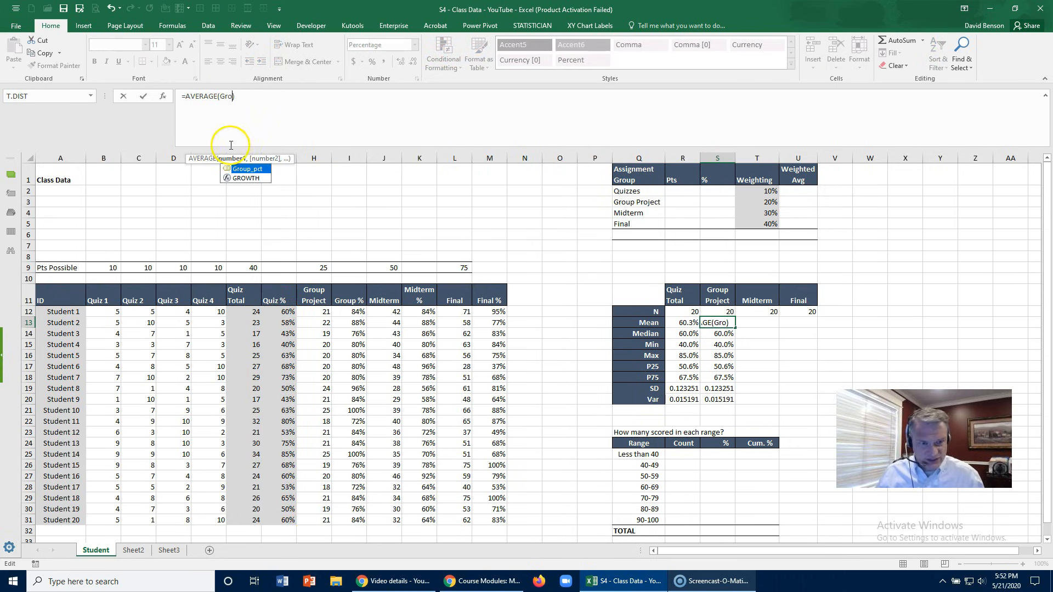
{"action": "double_click", "coordinate": [242, 168]}
{"action": "key", "text": "Return"}
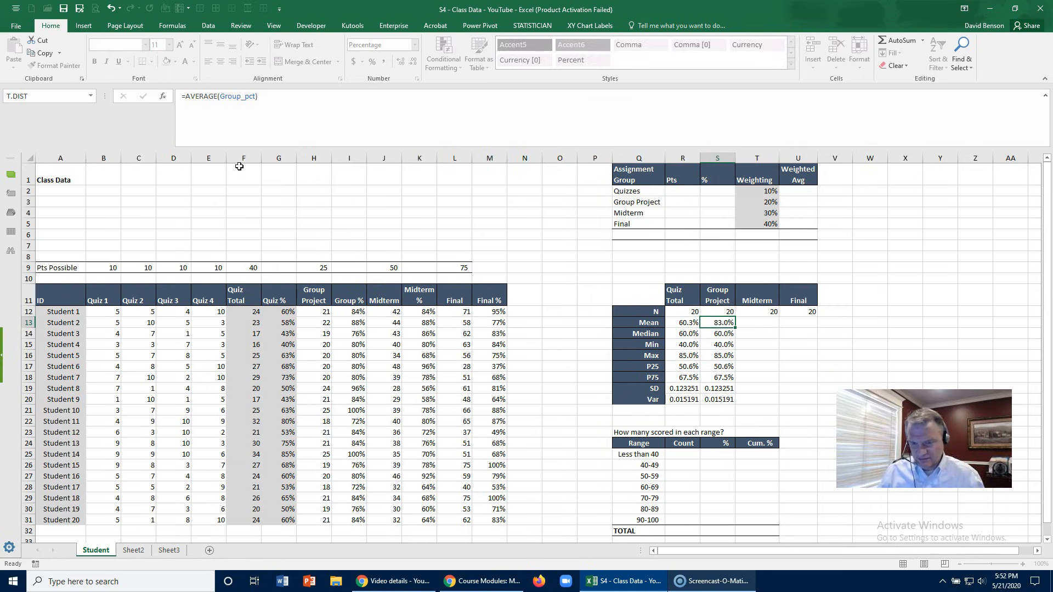
- Replace every Quiz_pct with Group_pct in the remaining Group Project formulas, S14:S20, and check the median formula in S14
{"action": "key", "text": "ctrl+shift+Down"}
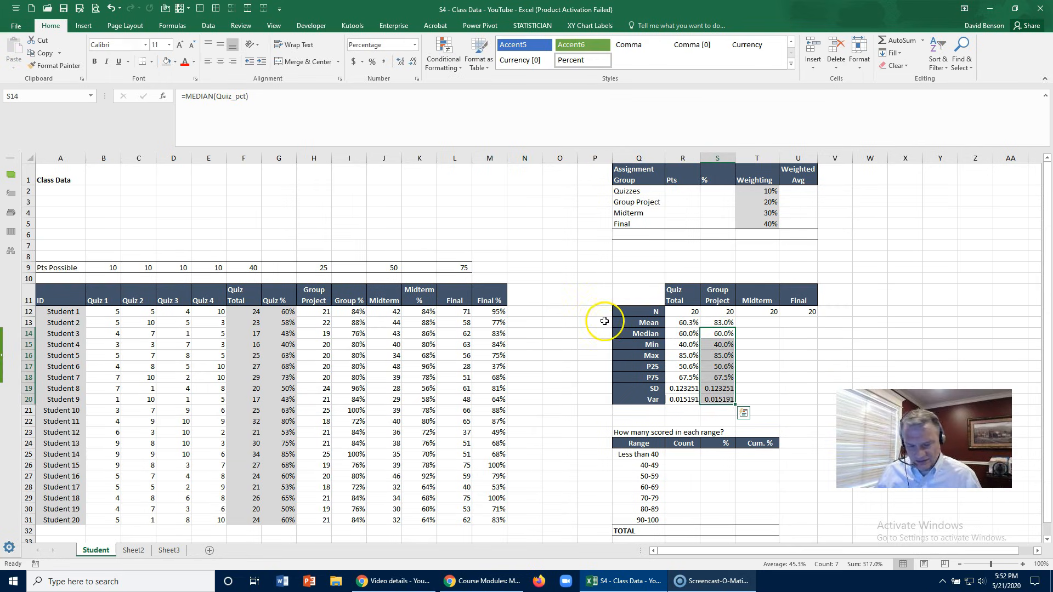
{"action": "key", "text": "ctrl+h"}
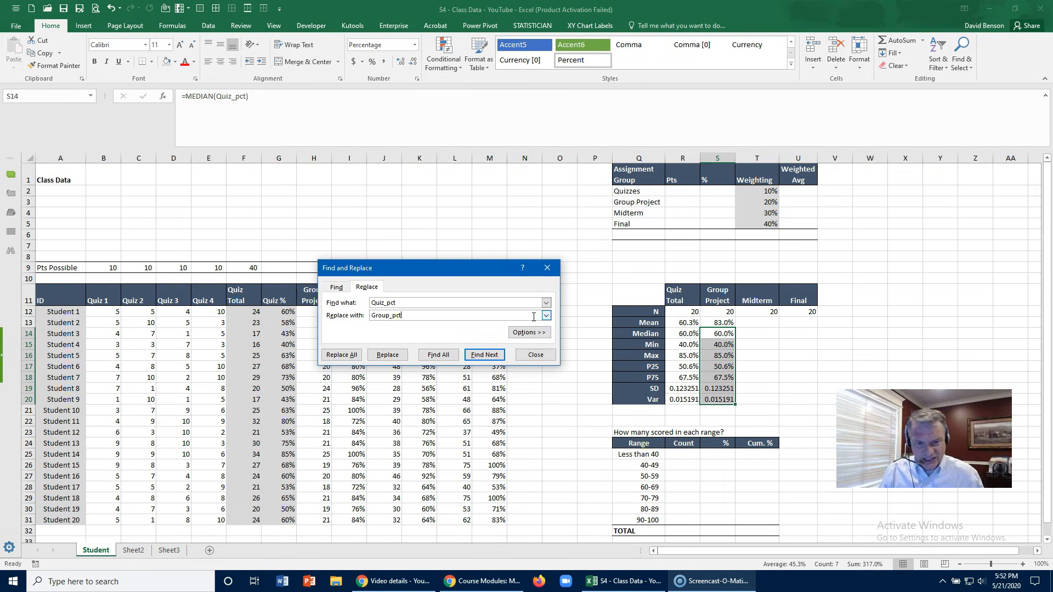
{"action": "left_click", "coordinate": [341, 356]}
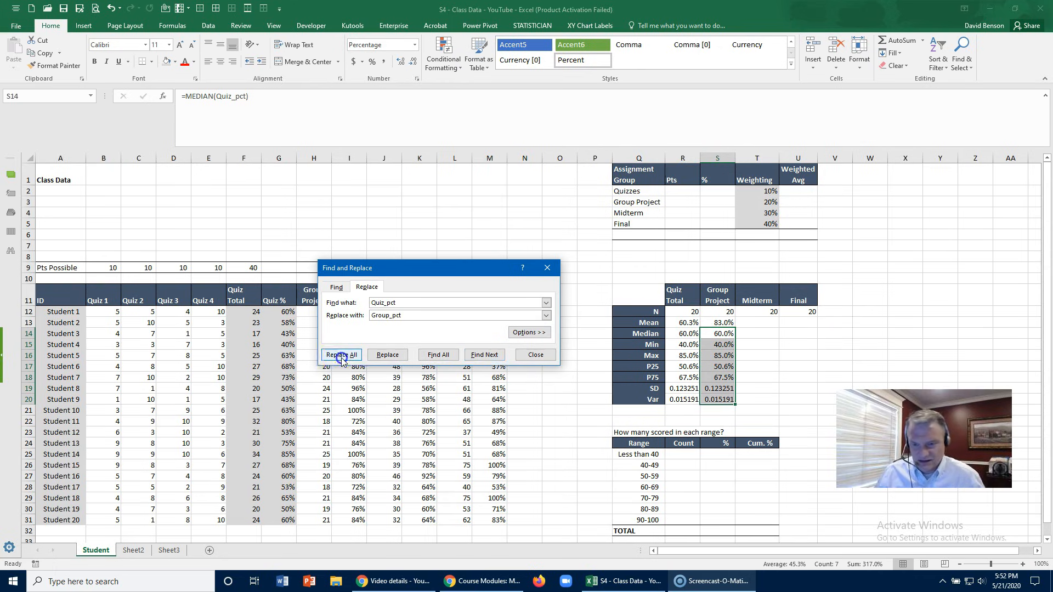
{"action": "left_click", "coordinate": [530, 321]}
{"action": "left_click", "coordinate": [540, 354]}
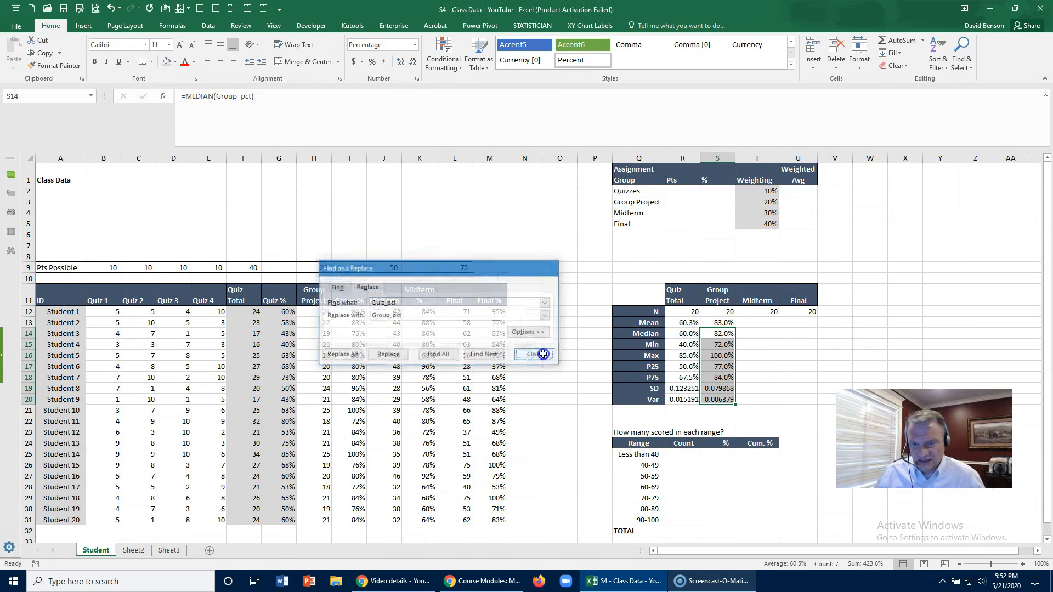
{"action": "left_click", "coordinate": [707, 333]}
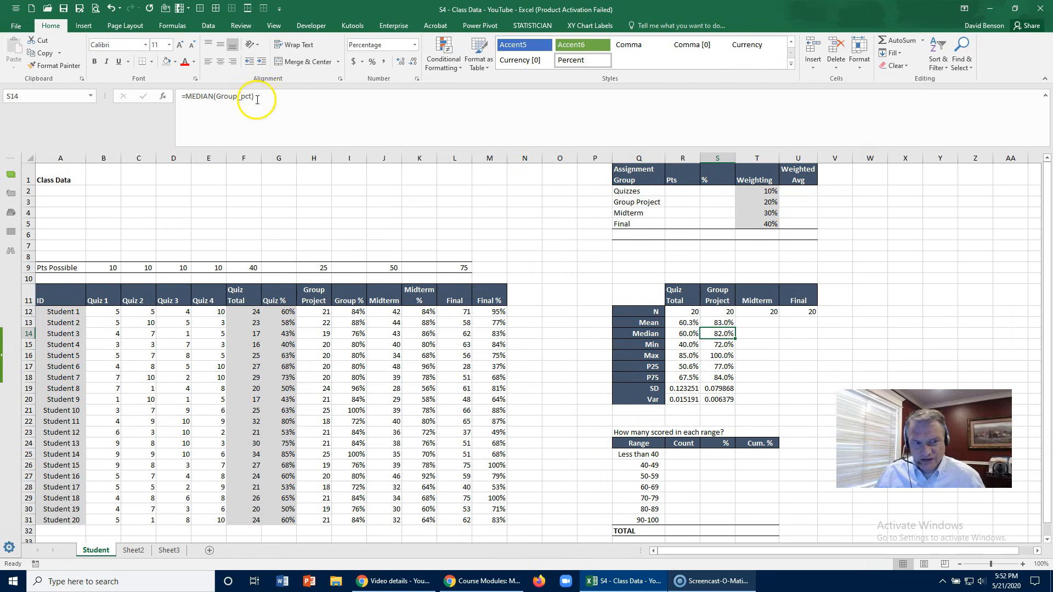
- Check the Group Project min and max formulas in S15 and S16 against the students' Group % scores
{"action": "left_click", "coordinate": [720, 344]}
{"action": "left_click", "coordinate": [720, 355]}
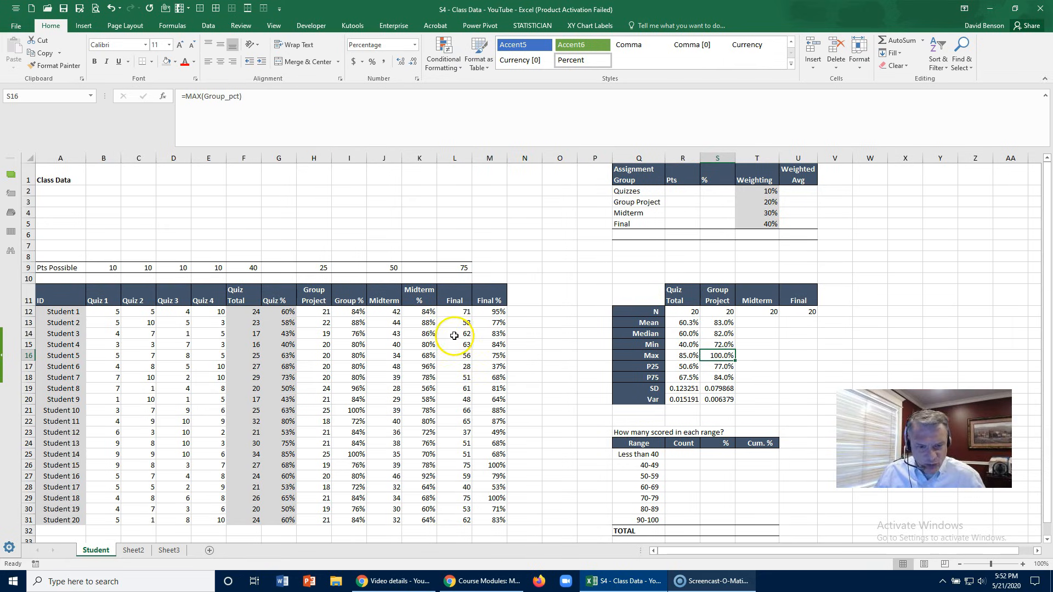
{"action": "left_click", "coordinate": [355, 412]}
{"action": "left_click", "coordinate": [351, 453]}
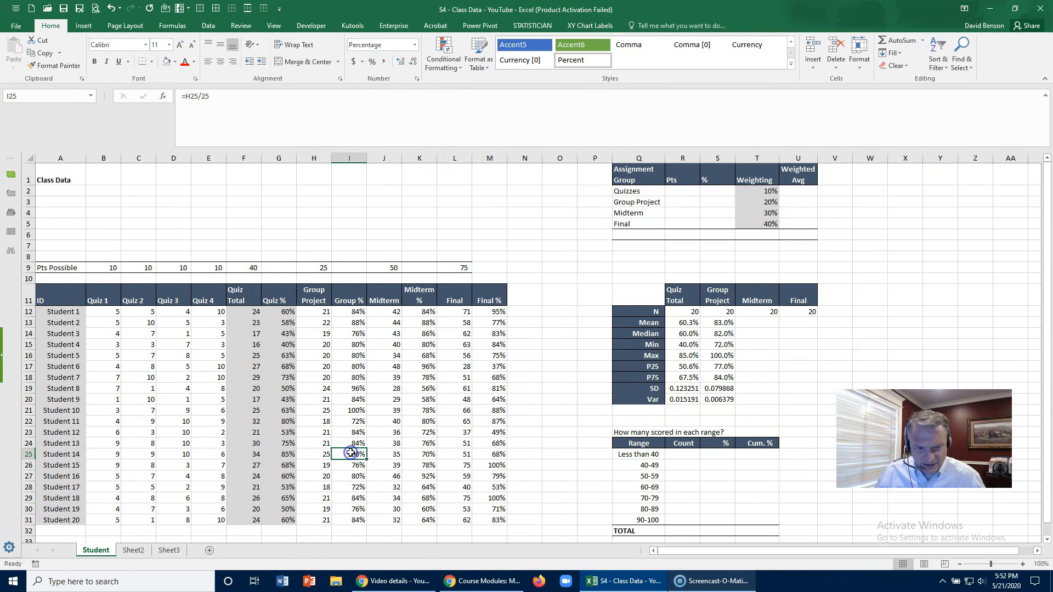
{"action": "left_click", "coordinate": [717, 356]}
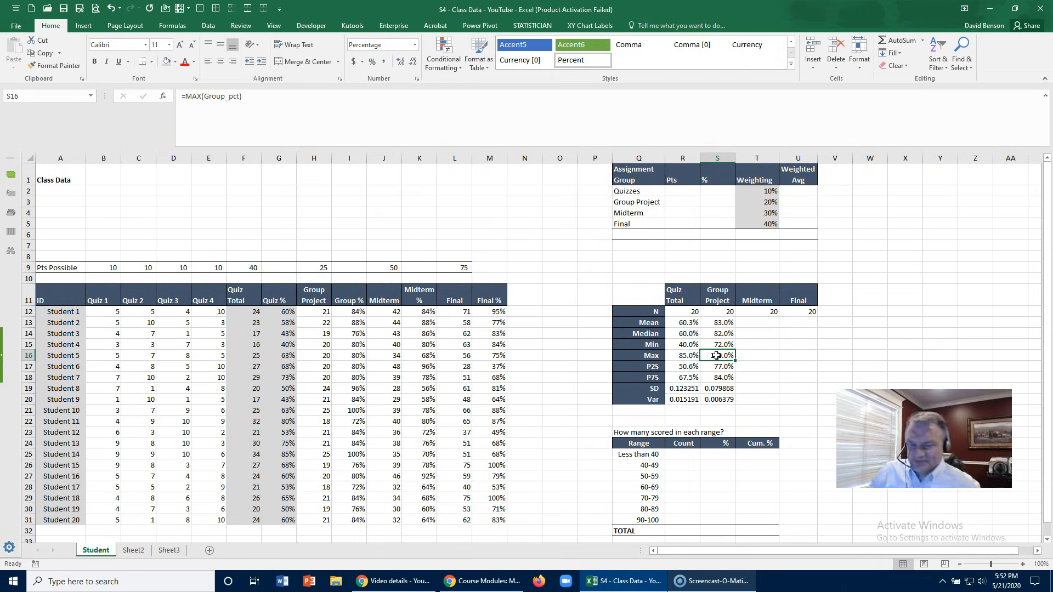
- Fill the Midterm count formula from T12 down to T20 and change the mean in T13 to =AVERAGE(midterm_percent)
{"action": "left_click", "coordinate": [760, 312]}
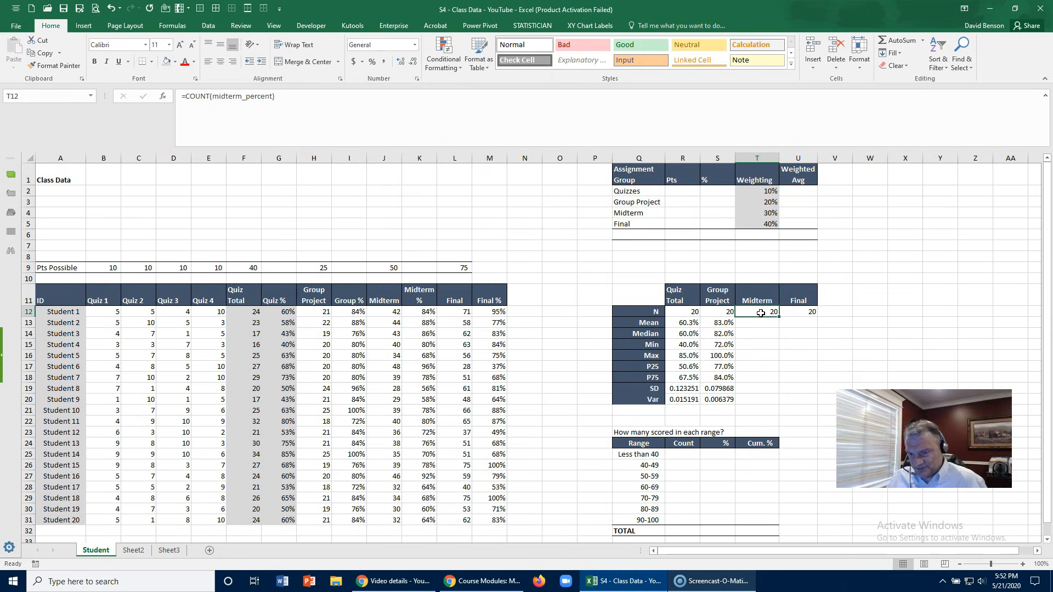
{"action": "left_click_drag", "start_coordinate": [778, 323], "coordinate": [776, 405]}
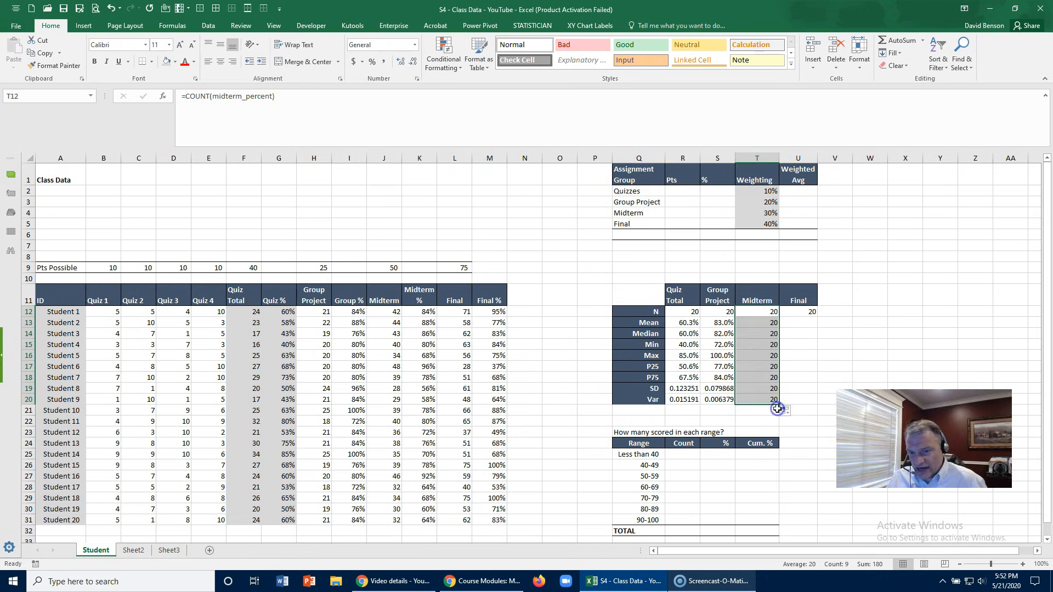
{"action": "left_click", "coordinate": [751, 324]}
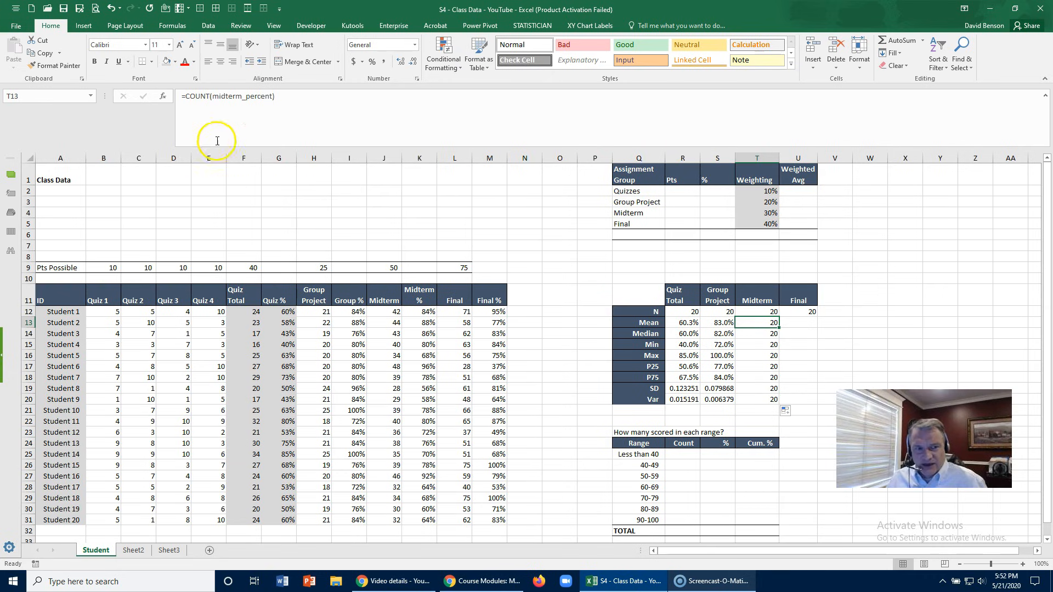
{"action": "left_click", "coordinate": [199, 97]}
{"action": "double_click", "coordinate": [198, 96]}
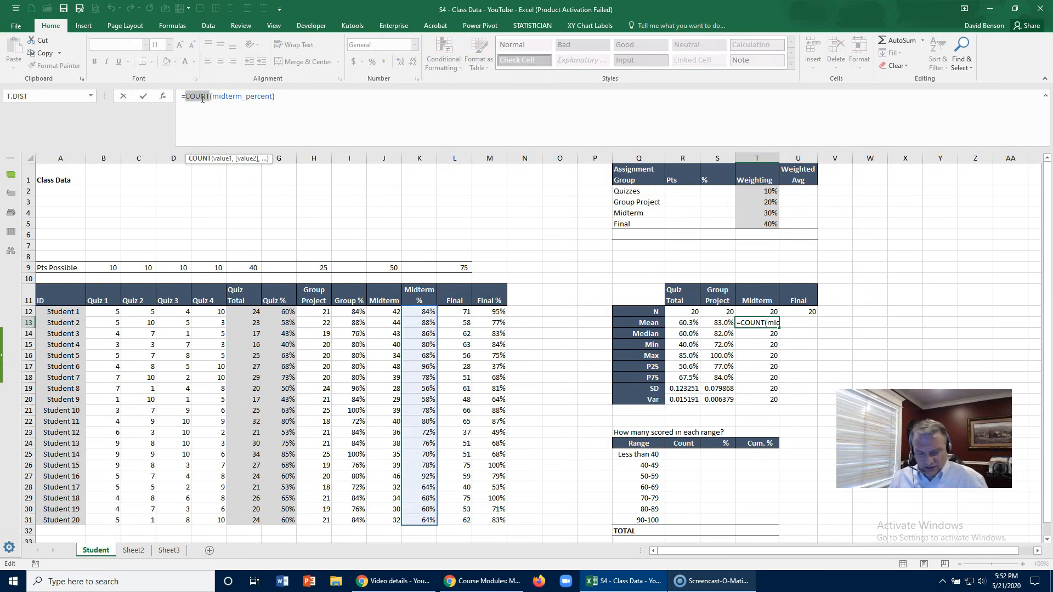
{"action": "type", "text": "Aver"}
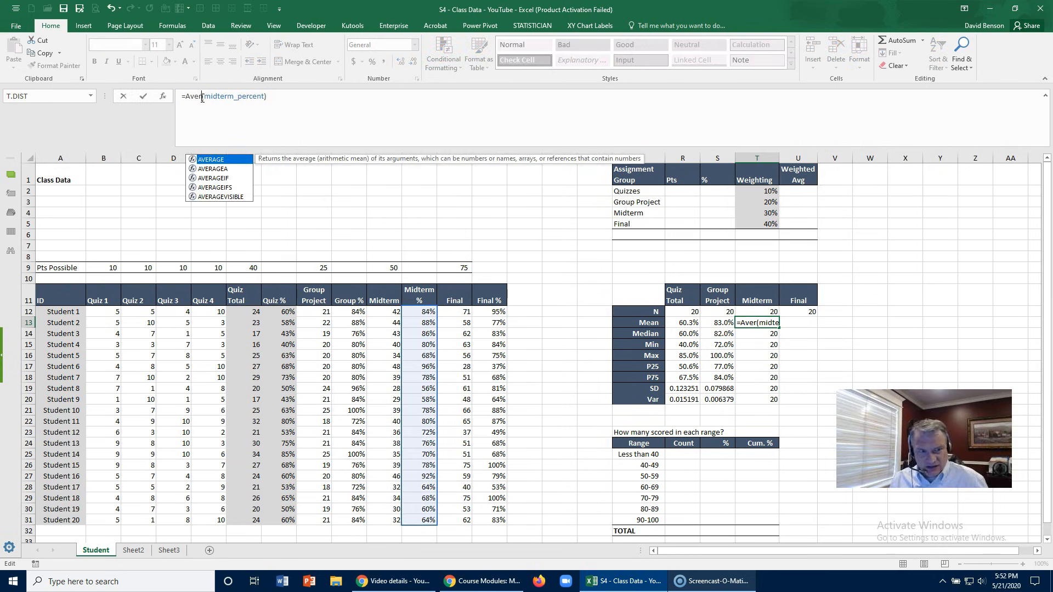
{"action": "key", "text": "Tab"}
{"action": "key", "text": "Return"}
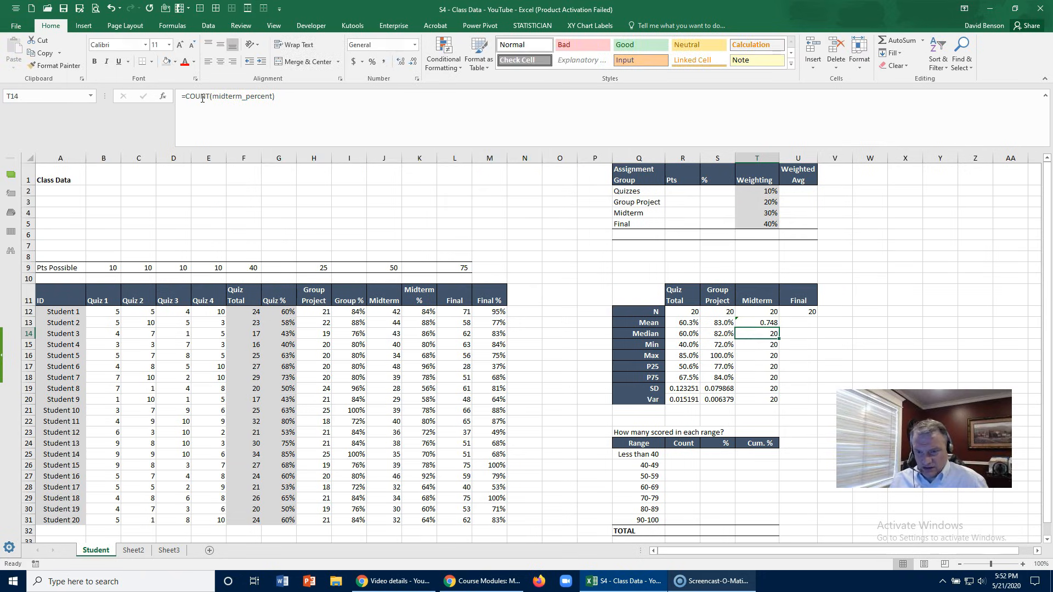
- Change the Midterm median formula in T14 to =MEDIAN(midterm_percent)
{"action": "double_click", "coordinate": [203, 99]}
{"action": "type", "text": "Median"}
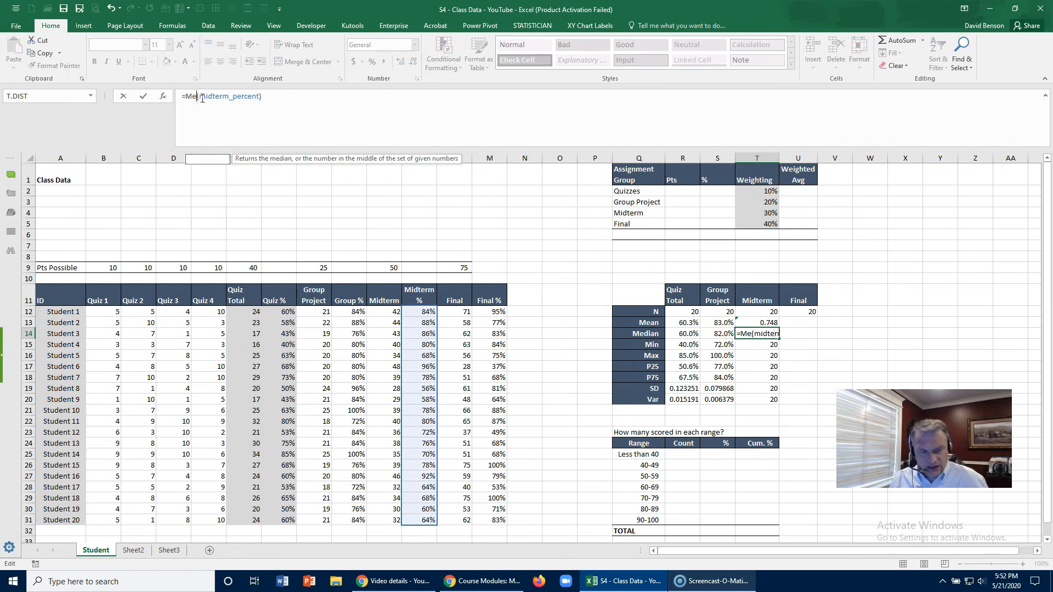
{"action": "key", "text": "Return"}
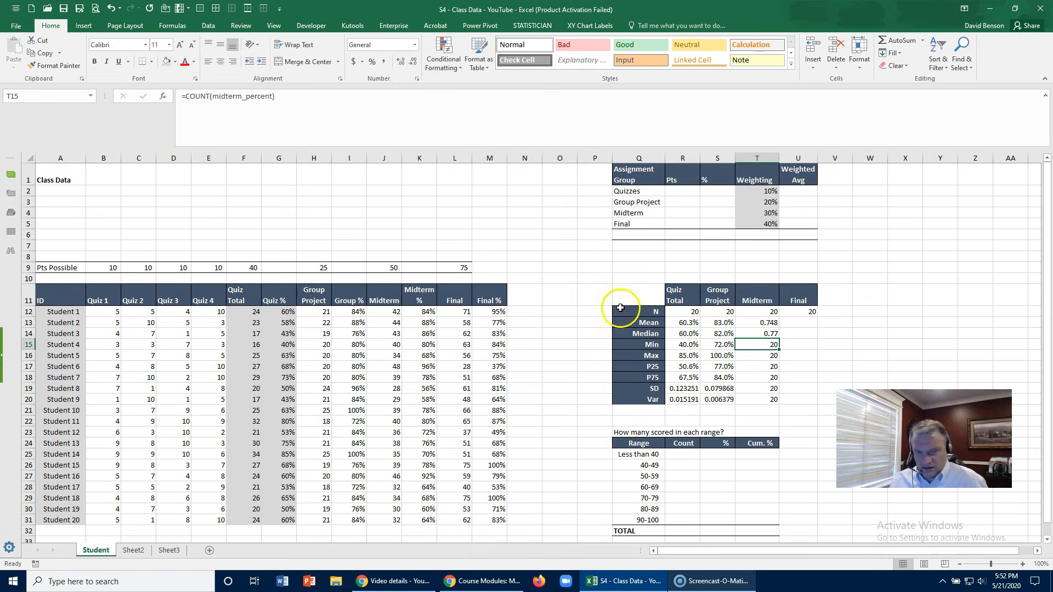
- Change the Midterm Min formula in T15 to =MIN(midterm_percent) and the Max formula in T16 to =MAX(midterm_percent)
{"action": "left_click", "coordinate": [750, 334]}
{"action": "left_click", "coordinate": [752, 345]}
{"action": "left_click", "coordinate": [196, 96]}
{"action": "double_click", "coordinate": [196, 96]}
{"action": "type", "text": "MIN"}
{"action": "key", "text": "Return"}
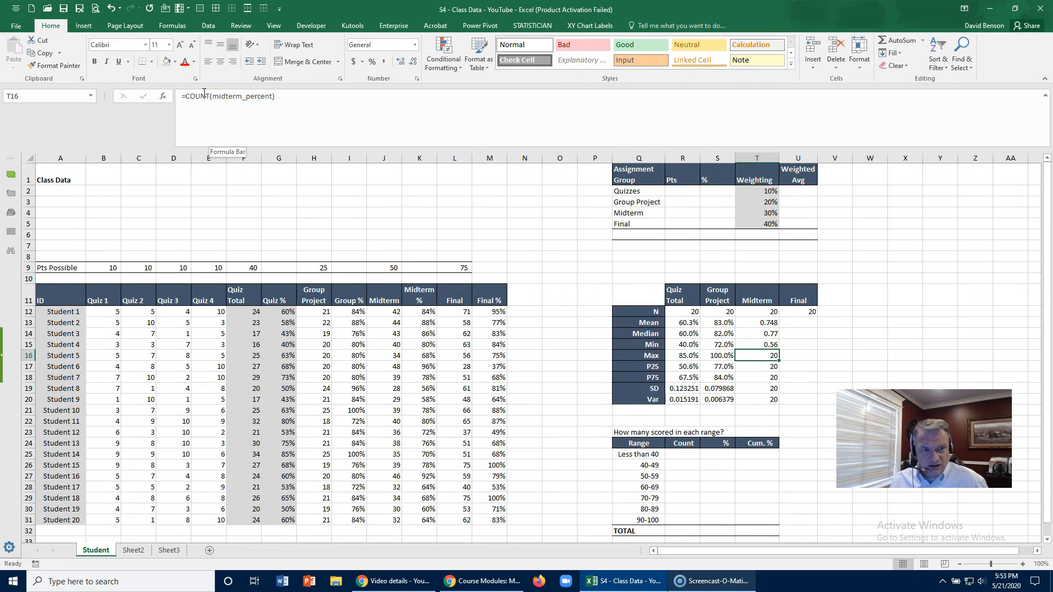
{"action": "double_click", "coordinate": [197, 95]}
{"action": "type", "text": "Max"}
{"action": "key", "text": "Return"}
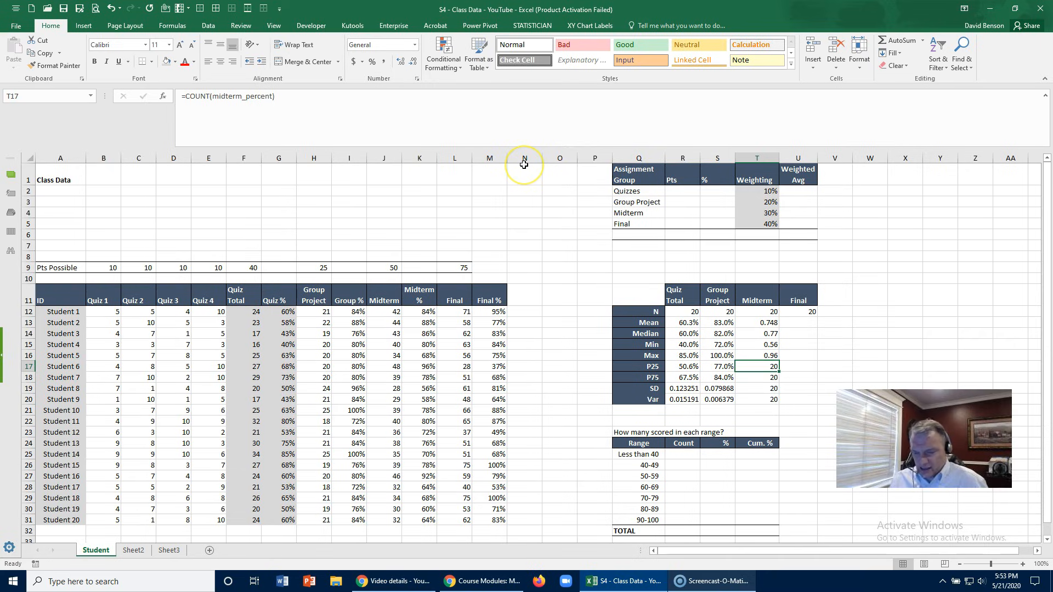
- Copy the Group Project P25 formula from S17 into T17 and change it to =PERCENTILE.EXC(midterm_percent,0.25)
{"action": "key", "text": "Left"}
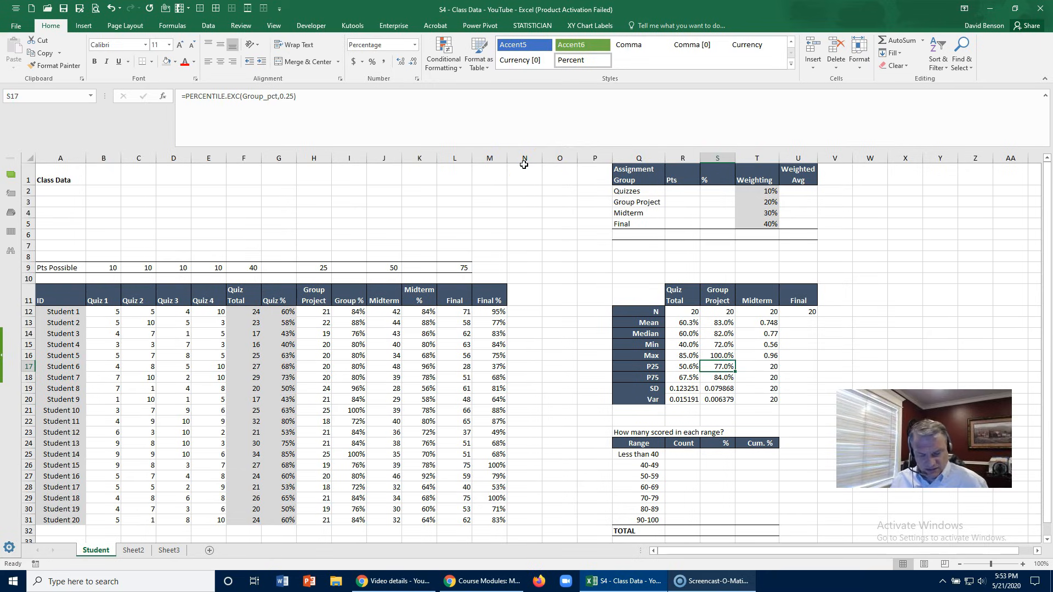
{"action": "key", "text": "ctrl+c"}
{"action": "key", "text": "Right"}
{"action": "key", "text": "ctrl+v"}
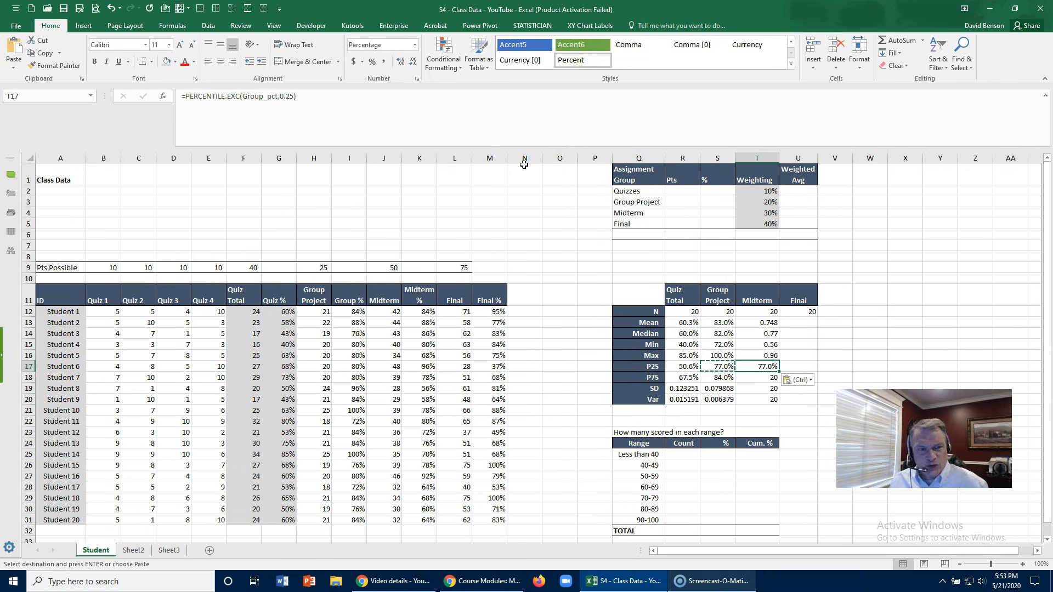
{"action": "double_click", "coordinate": [250, 96]}
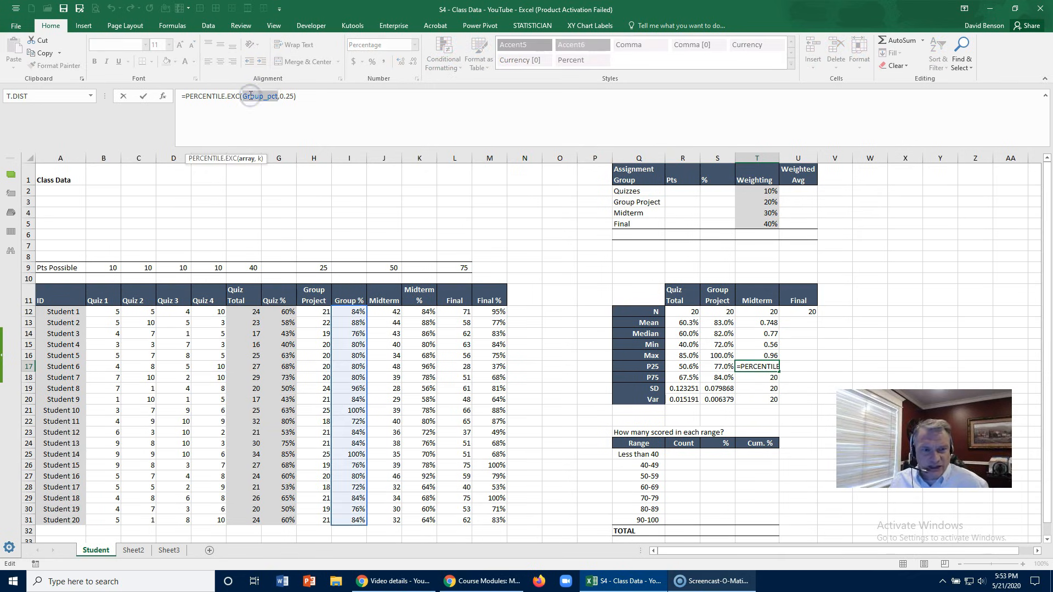
{"action": "type", "text": "Mi"}
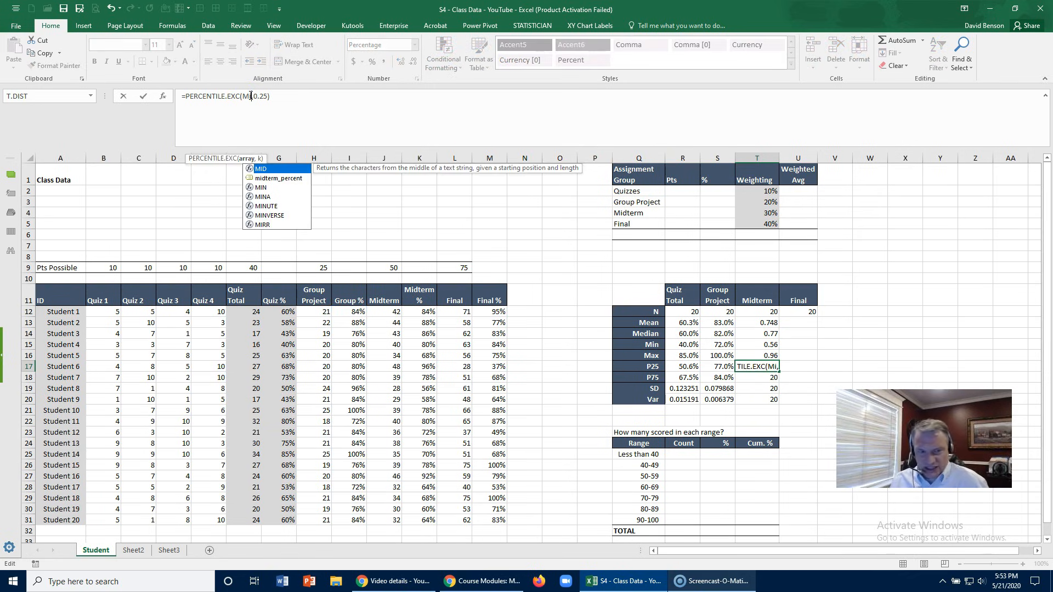
{"action": "double_click", "coordinate": [278, 178]}
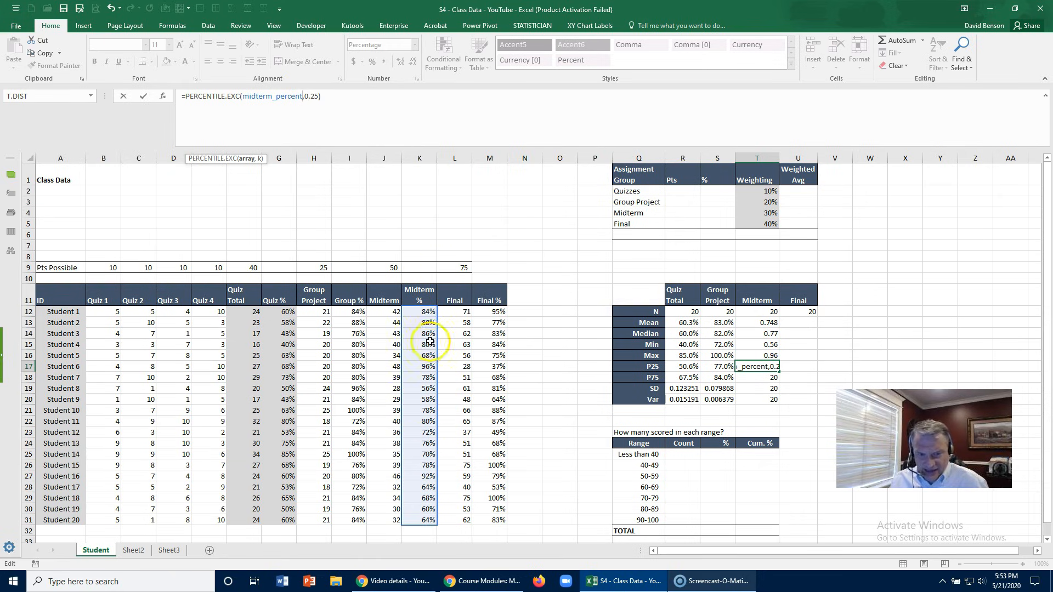
{"action": "left_click", "coordinate": [419, 99]}
{"action": "key", "text": "Return"}
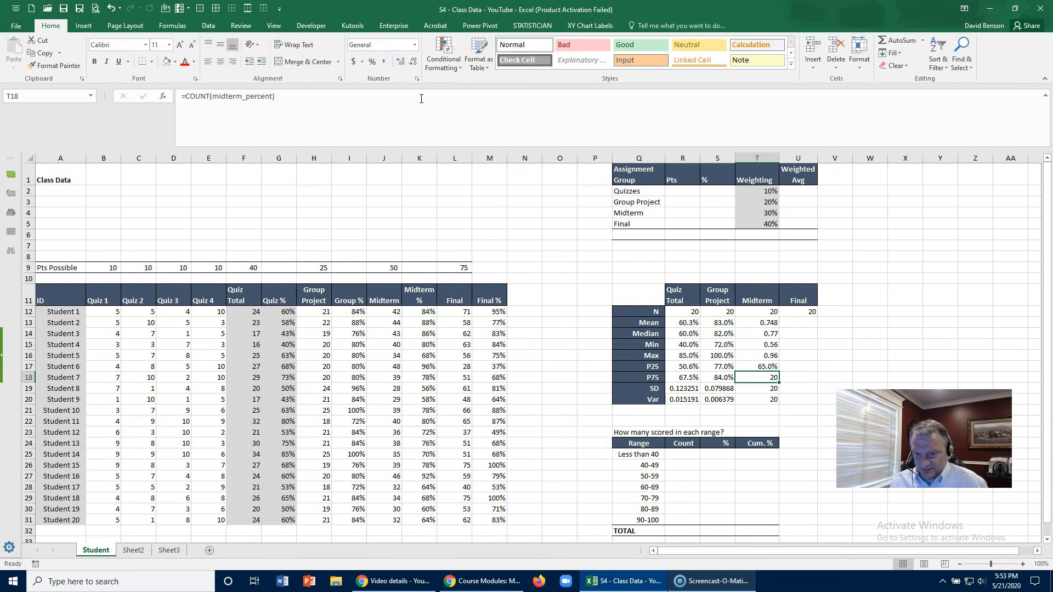
- Copy the Midterm P25 formula into the P75 cell T18 and change its percentile to 0.75
{"action": "key", "text": "Up"}
{"action": "key", "text": "ctrl+c"}
{"action": "key", "text": "Down"}
{"action": "key", "text": "ctrl+v"}
{"action": "left_click", "coordinate": [312, 98]}
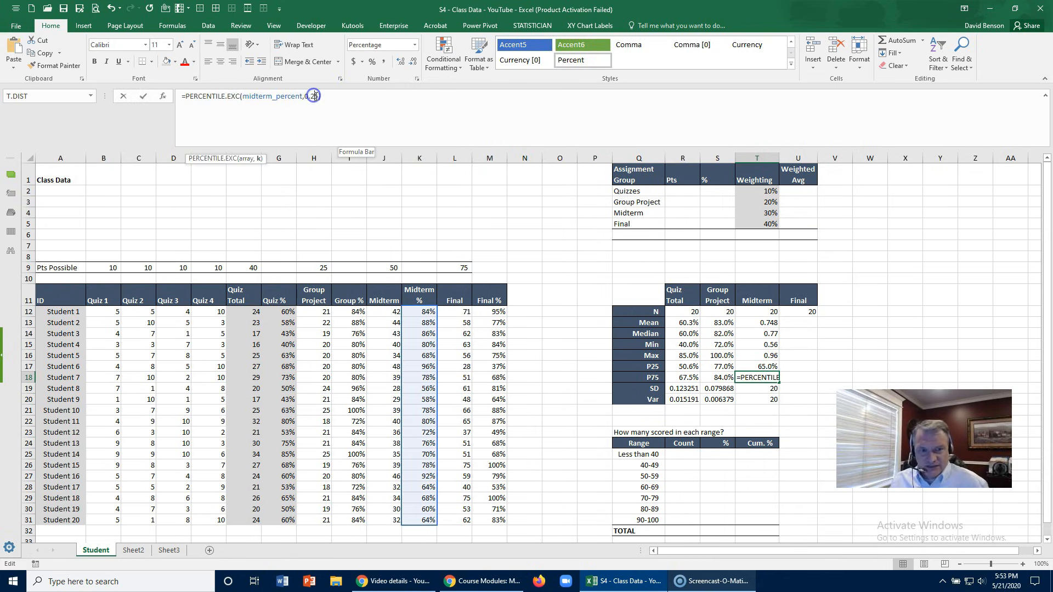
{"action": "key", "text": "BackSpace"}
{"action": "type", "text": "7"}
{"action": "key", "text": "Return"}
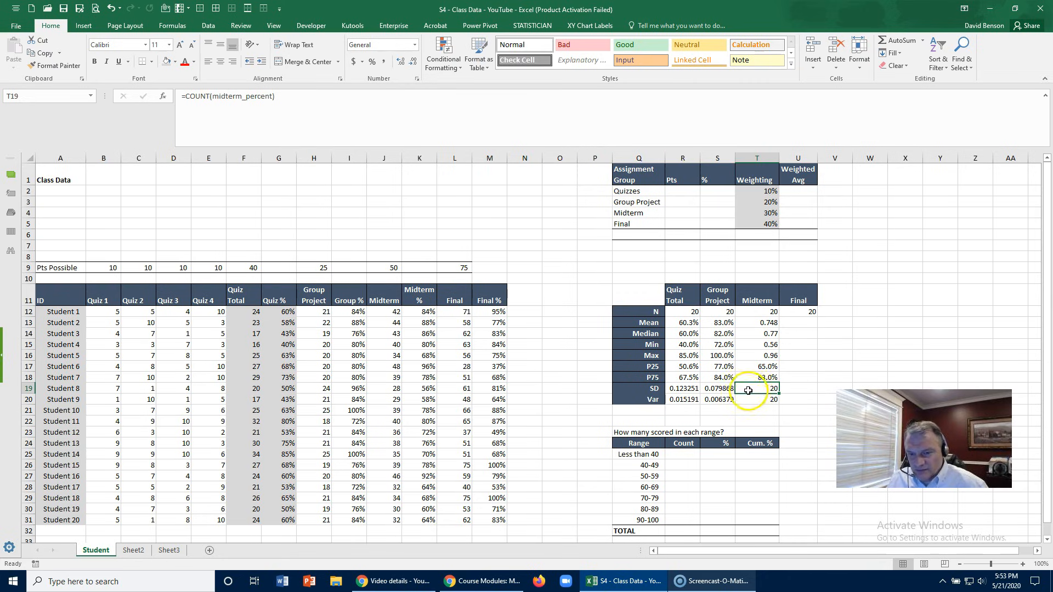
- Copy the Group Project SD formula from S19 into T19 and change it to =STDEV.S(midterm_percent)
{"action": "left_click", "coordinate": [722, 387]}
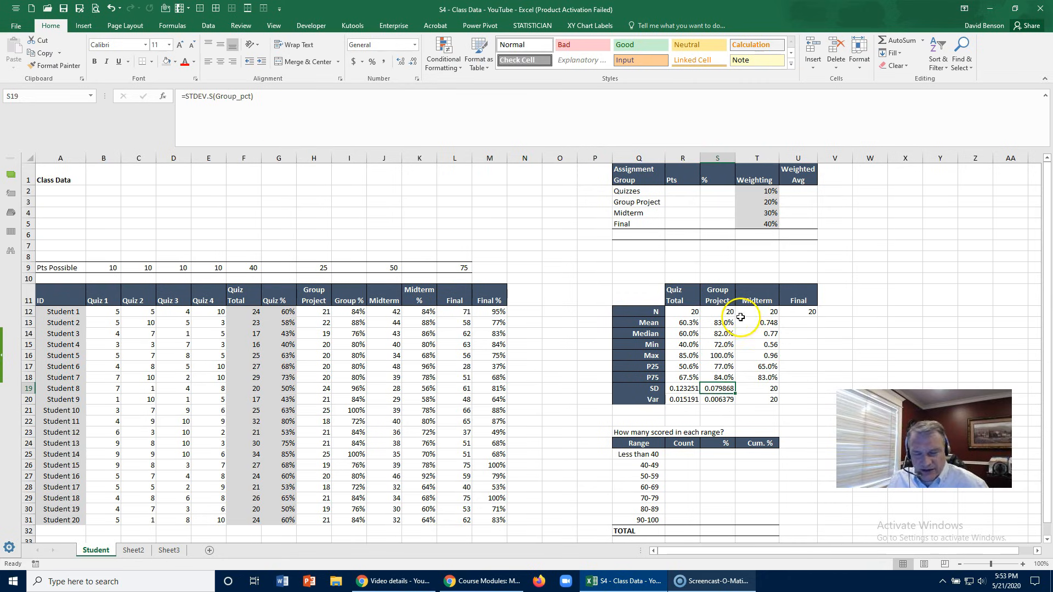
{"action": "left_click", "coordinate": [750, 387]}
{"action": "key", "text": "Left"}
{"action": "key", "text": "ctrl+c"}
{"action": "key", "text": "Right"}
{"action": "key", "text": "ctrl+v"}
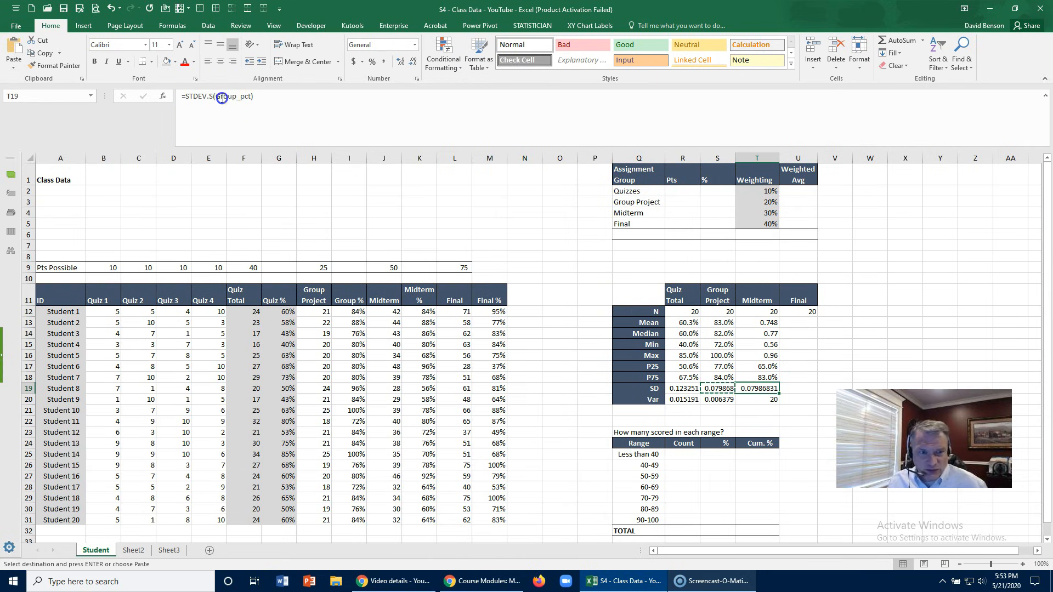
{"action": "double_click", "coordinate": [222, 97]}
{"action": "type", "text": "Mid"}
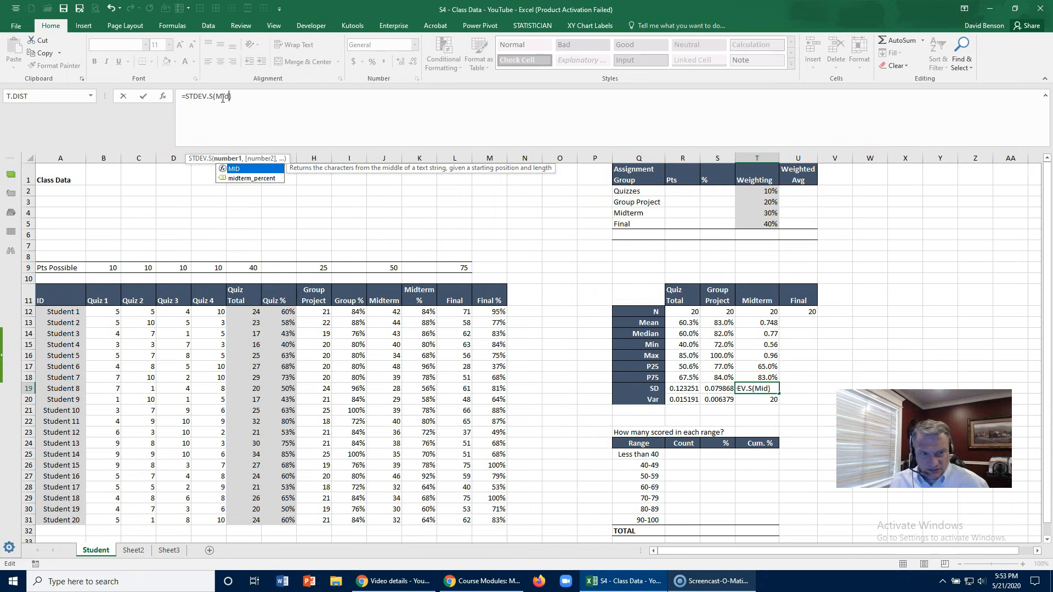
{"action": "double_click", "coordinate": [267, 179]}
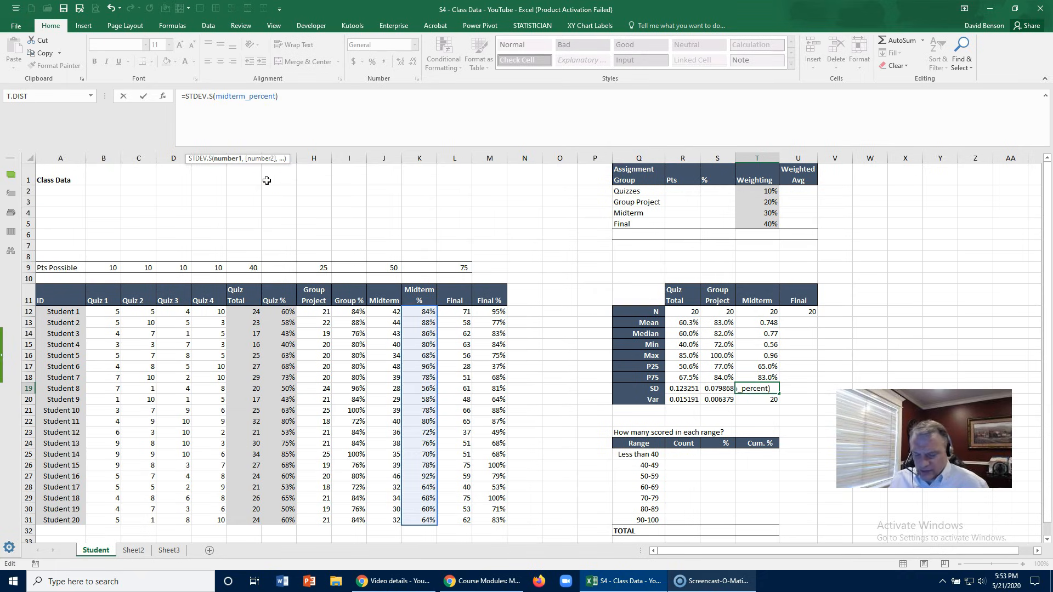
{"action": "key", "text": "Return"}
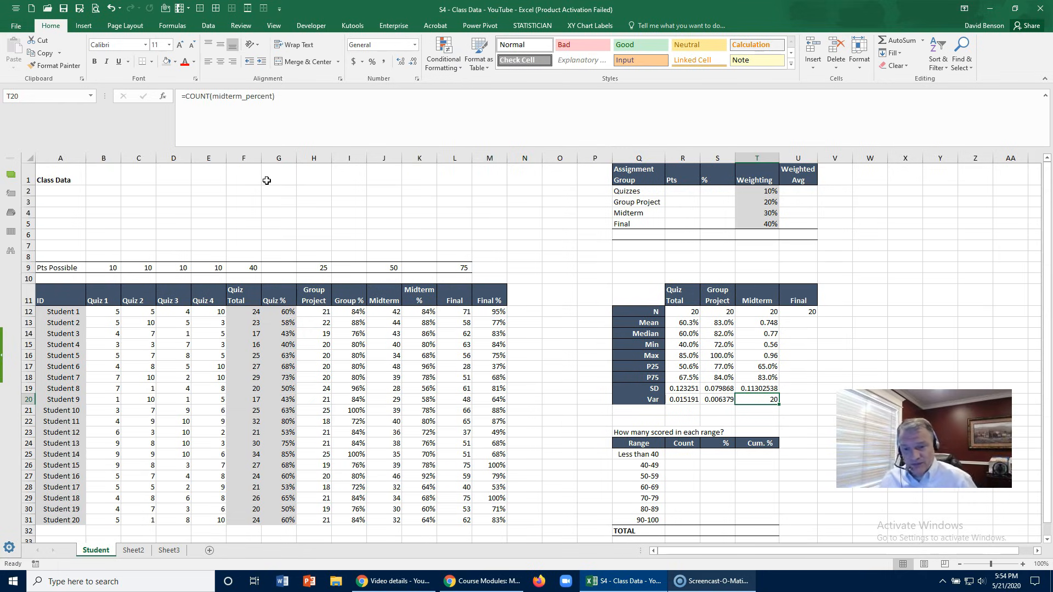
- Copy the Midterm SD formula into the Var cell T20 and change it to =VAR.S(midterm_percent)
{"action": "key", "text": "Up"}
{"action": "key", "text": "ctrl+c"}
{"action": "key", "text": "Down"}
{"action": "key", "text": "ctrl+v"}
{"action": "double_click", "coordinate": [198, 96]}
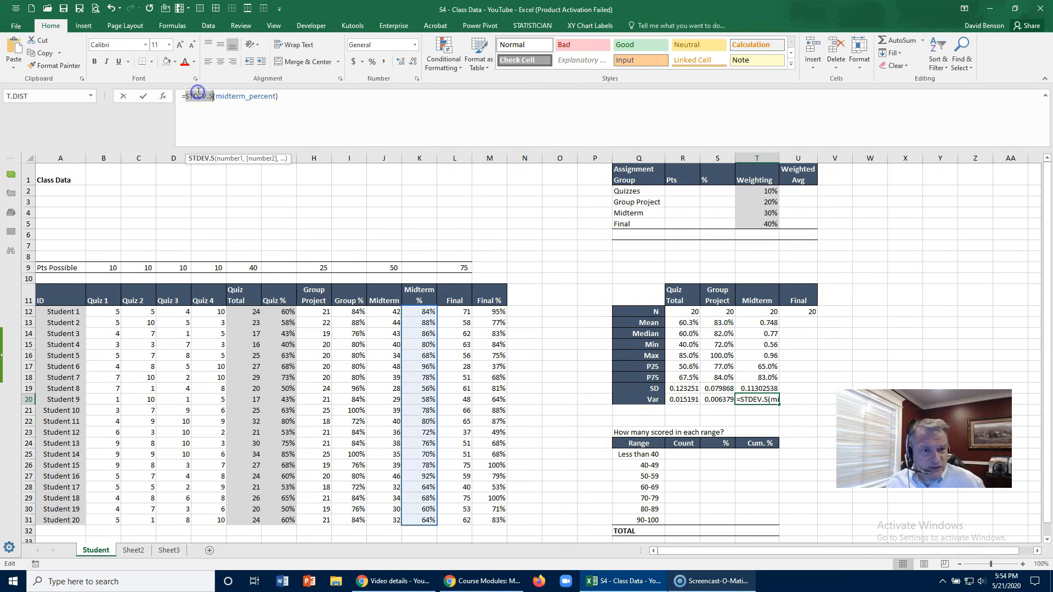
{"action": "type", "text": "Var"}
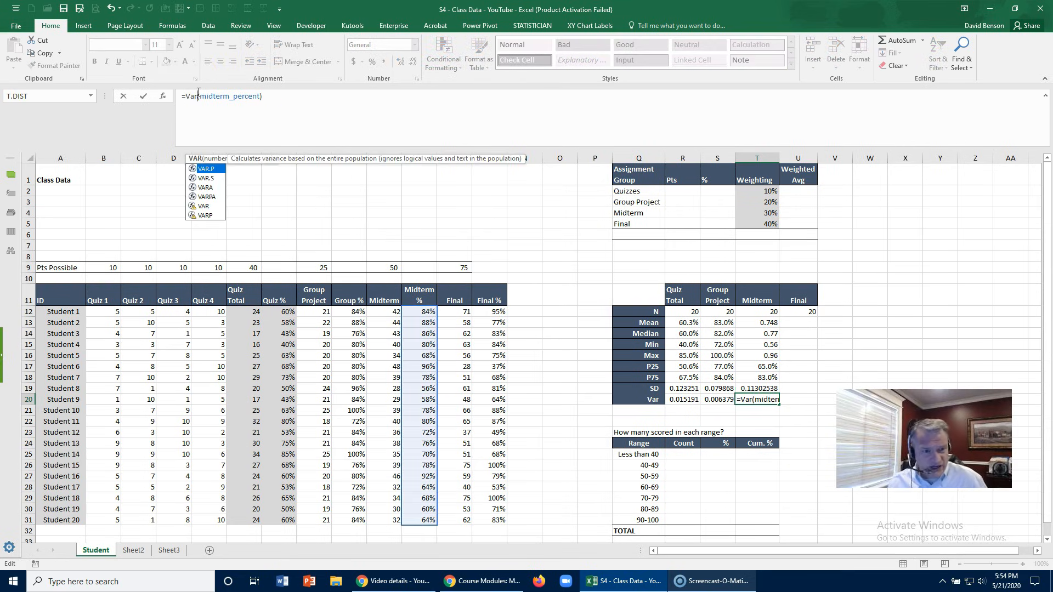
{"action": "double_click", "coordinate": [207, 179]}
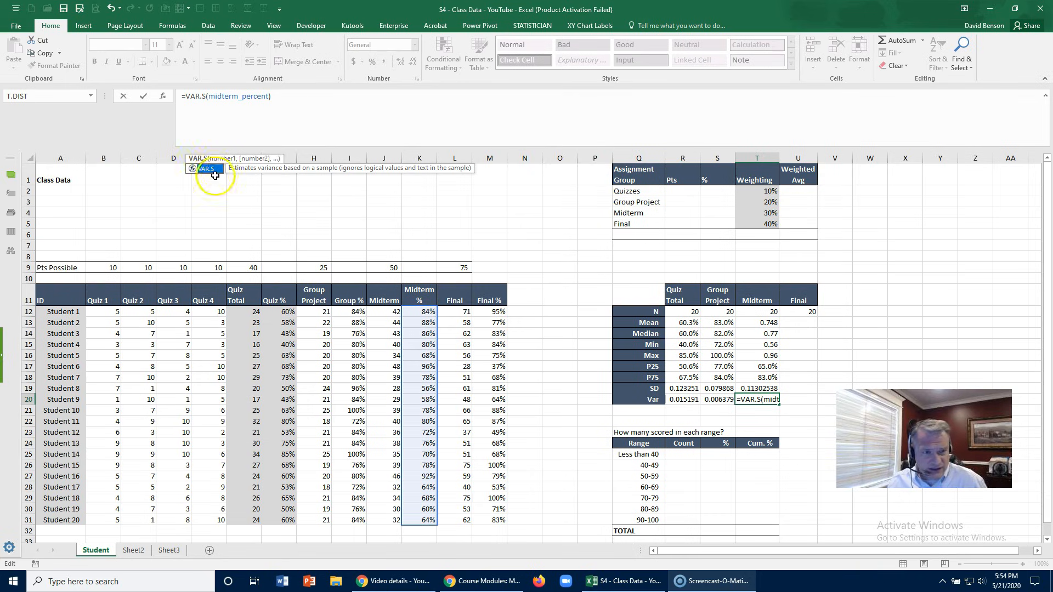
{"action": "left_click", "coordinate": [314, 101]}
{"action": "key", "text": "Return"}
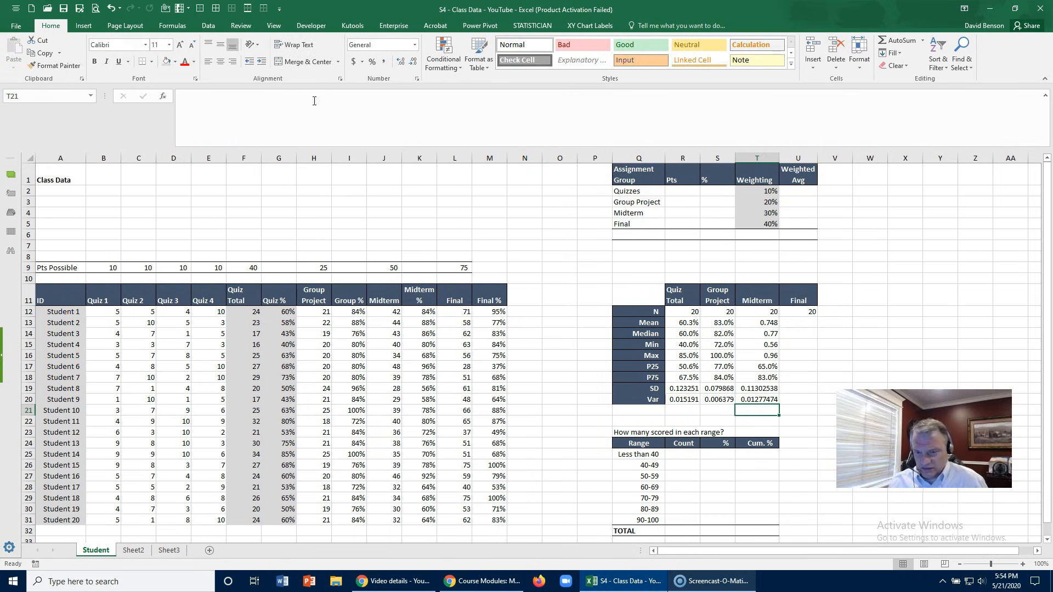
{"action": "left_click", "coordinate": [761, 400]}
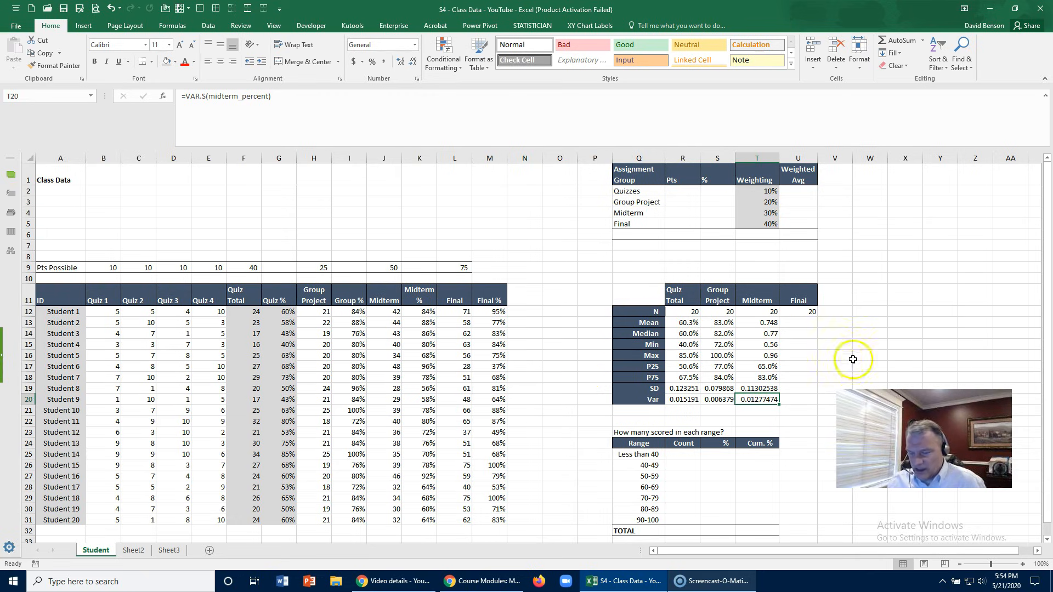
- Copy the Midterm formulas from Mean through Var in T13:T20 into the Final column, U13:U20
{"action": "left_click", "coordinate": [768, 323]}
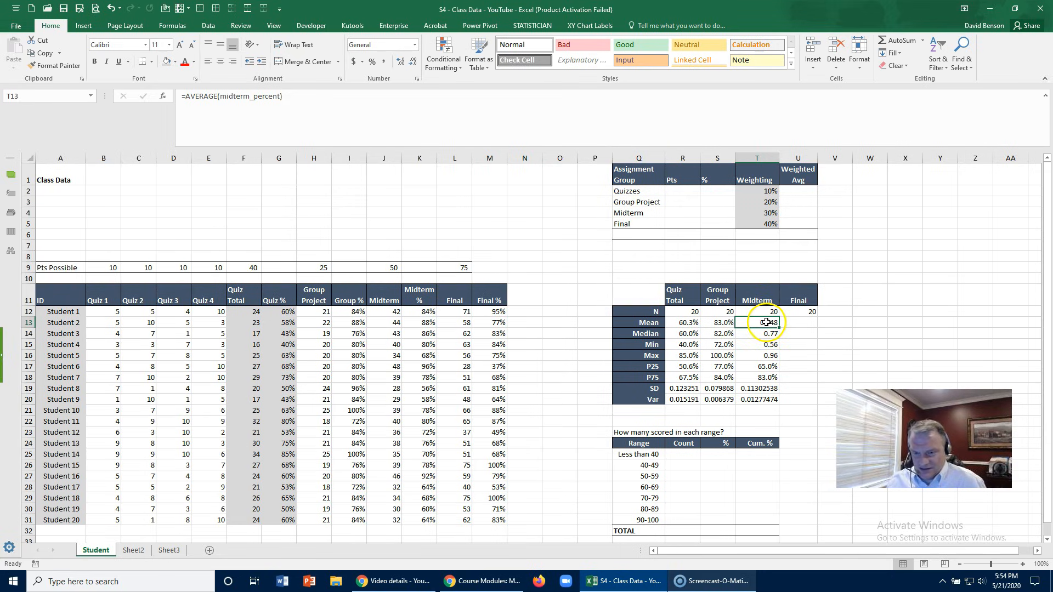
{"action": "left_click_drag", "start_coordinate": [767, 323], "coordinate": [765, 399]}
{"action": "key", "text": "ctrl+c"}
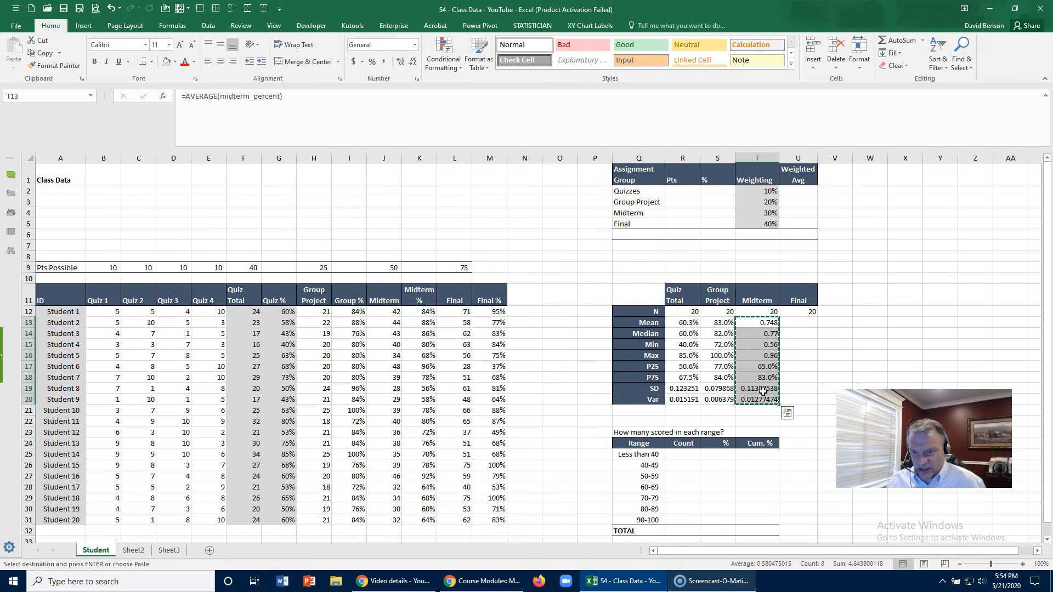
{"action": "left_click", "coordinate": [804, 322]}
{"action": "key", "text": "ctrl+v"}
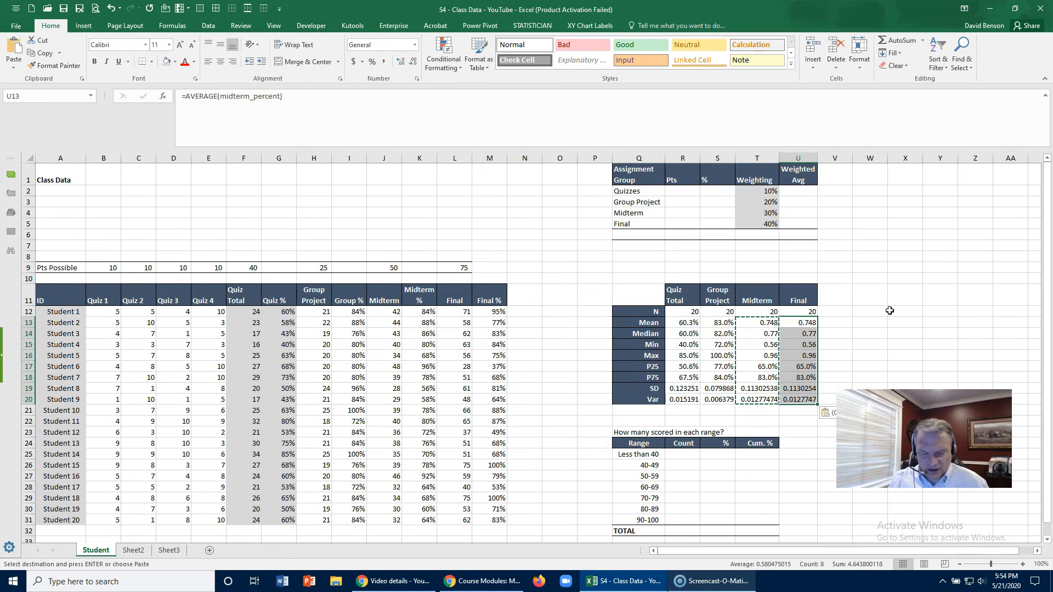
- Replace all occurrences of midterm_percent with Final_percent in the Final column formulas U13:U20
{"action": "key", "text": "ctrl+h"}
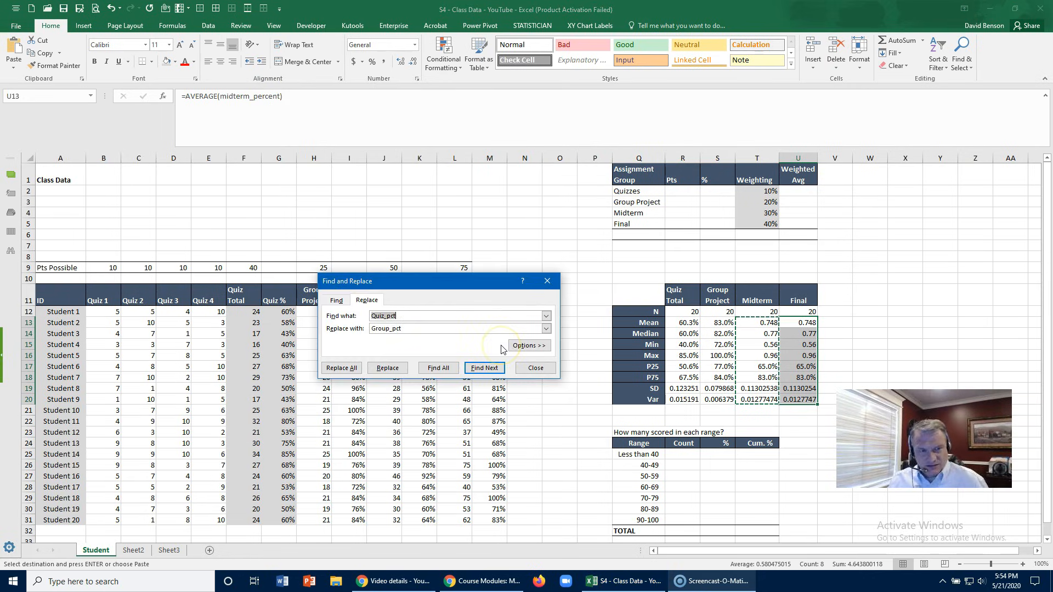
{"action": "type", "text": "midterm"}
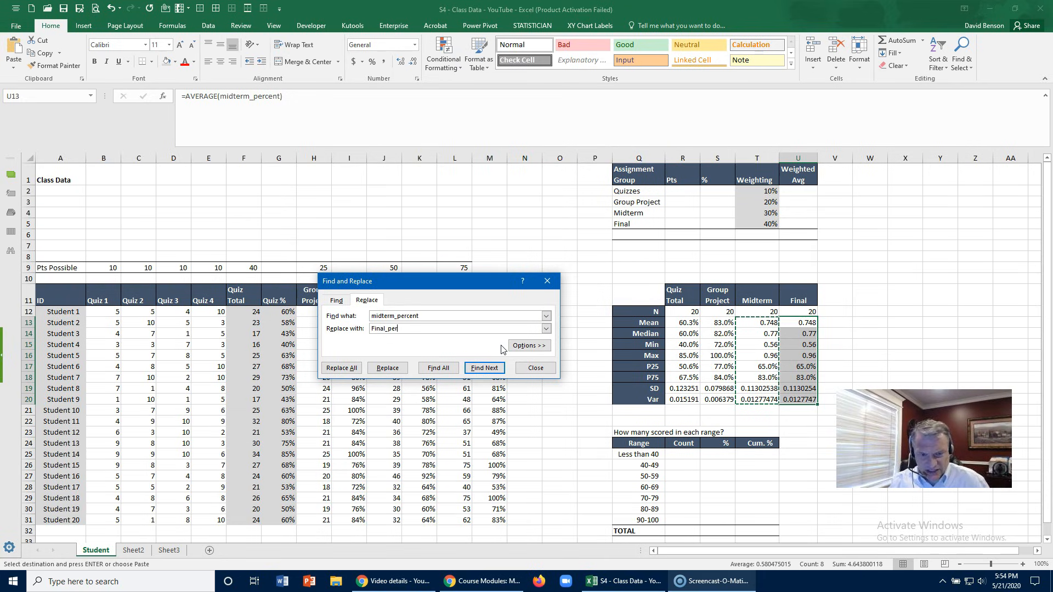
{"action": "left_click", "coordinate": [341, 367]}
{"action": "left_click", "coordinate": [530, 321]}
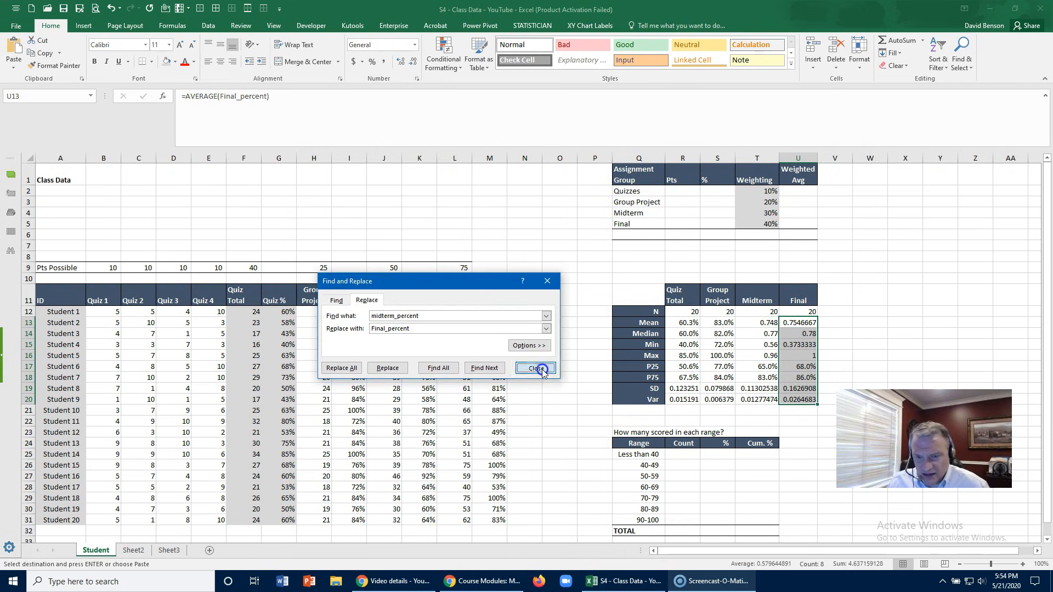
{"action": "left_click", "coordinate": [540, 367]}
{"action": "left_click", "coordinate": [800, 323]}
{"action": "key", "text": "Escape"}
- Format the Midterm and Final statistics from Mean through P75, T13:U18, as percentages with one decimal place
{"action": "left_click_drag", "start_coordinate": [763, 324], "coordinate": [800, 376]}
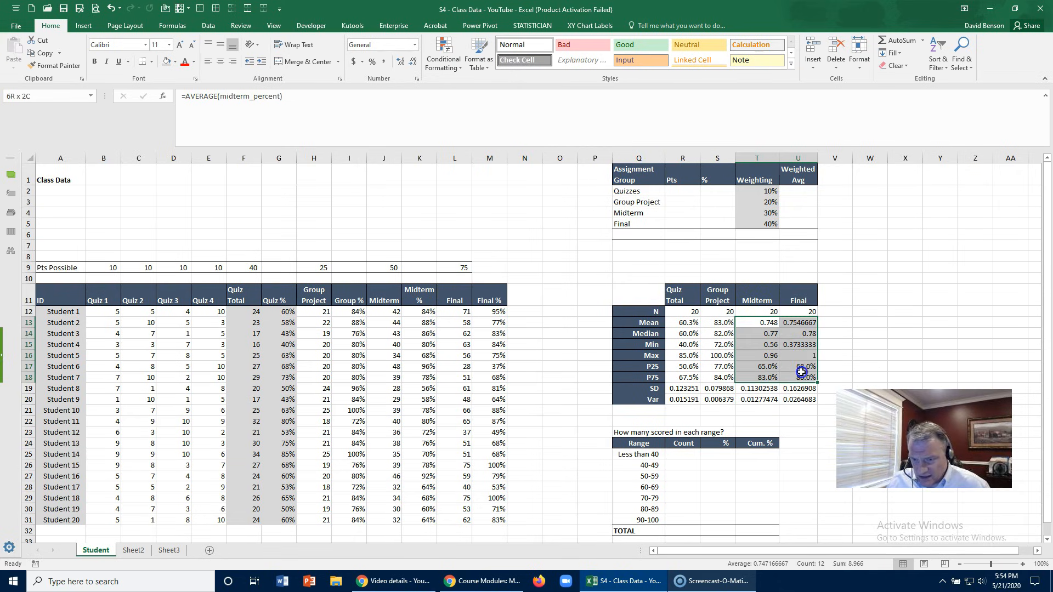
{"action": "left_click", "coordinate": [372, 61]}
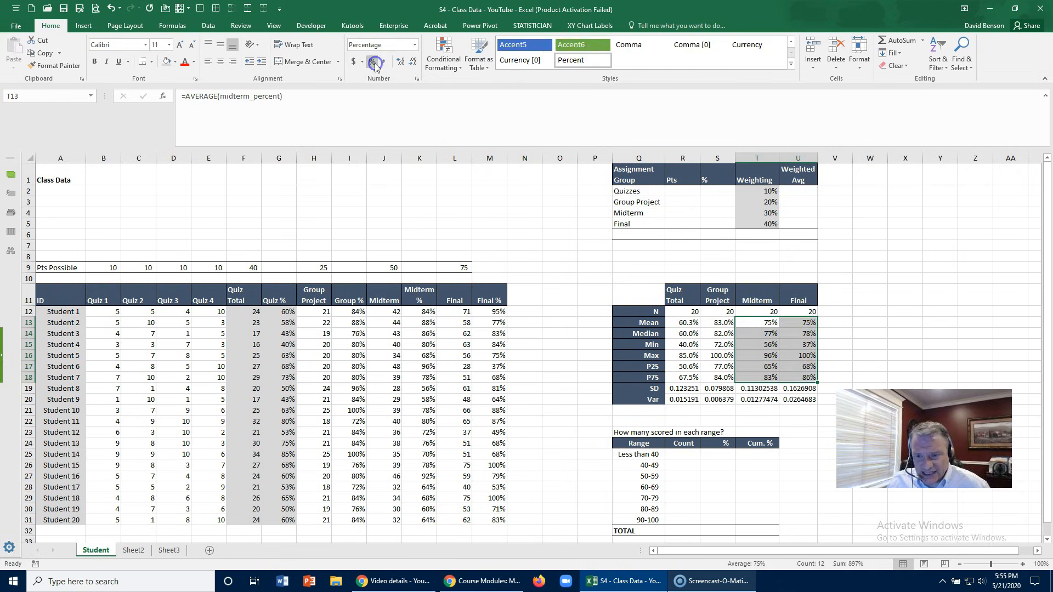
{"action": "left_click", "coordinate": [400, 61]}
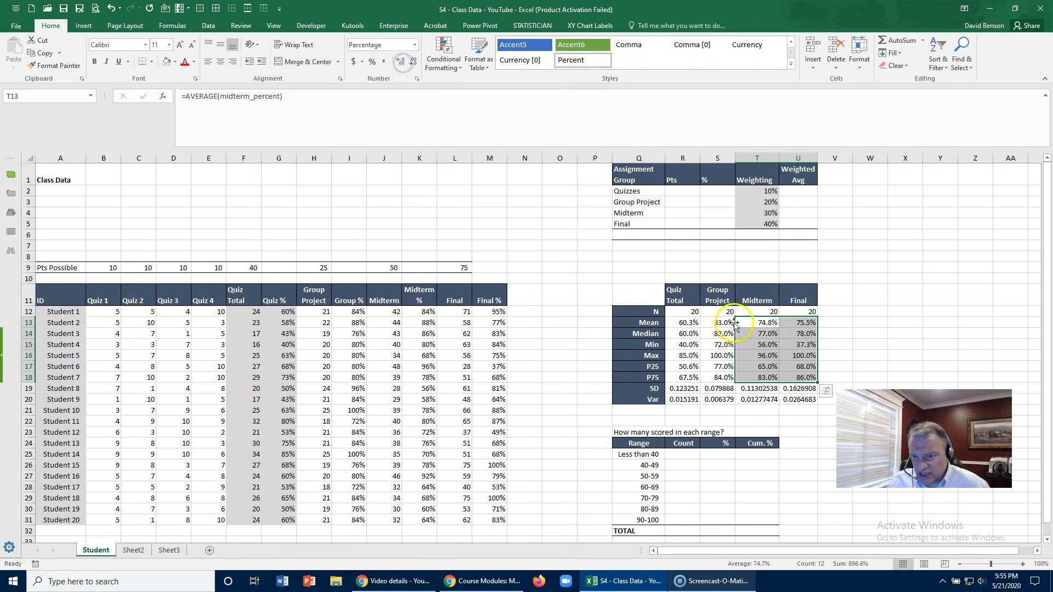
- Check the Final Mean formula in U13 and re-enter the Final Median in U14 as =Median(Final_percent)
{"action": "left_click", "coordinate": [750, 333]}
{"action": "left_click", "coordinate": [802, 323]}
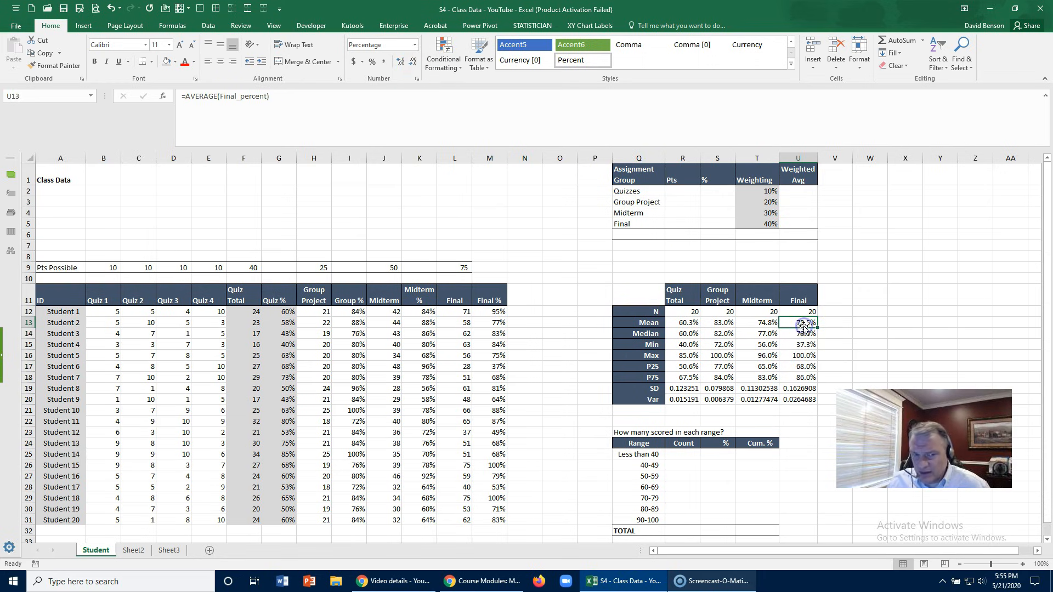
{"action": "left_click", "coordinate": [795, 335]}
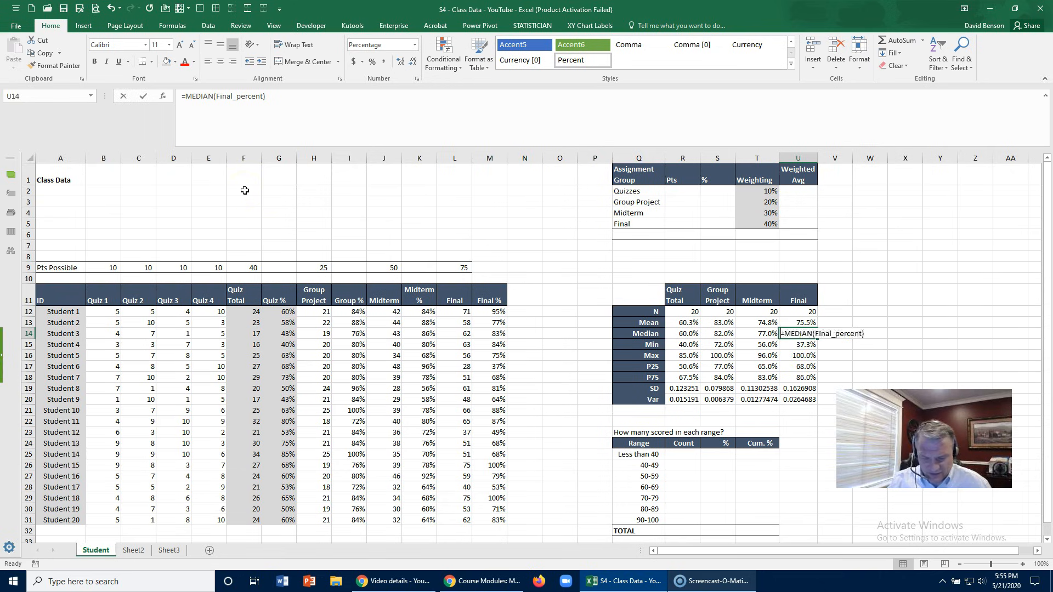
{"action": "type", "text": "=Median(fin"}
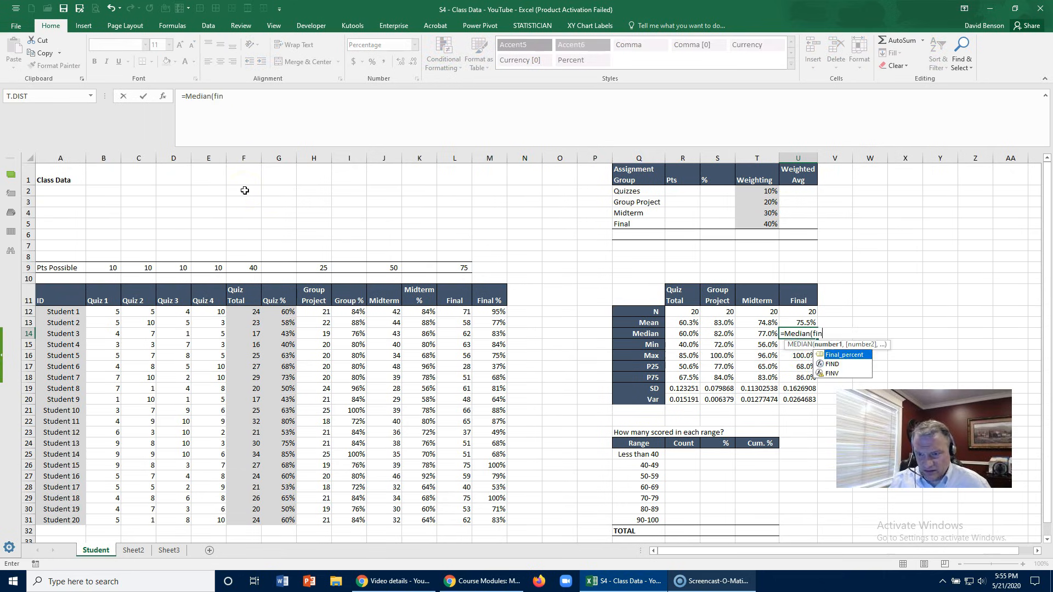
{"action": "double_click", "coordinate": [835, 354]}
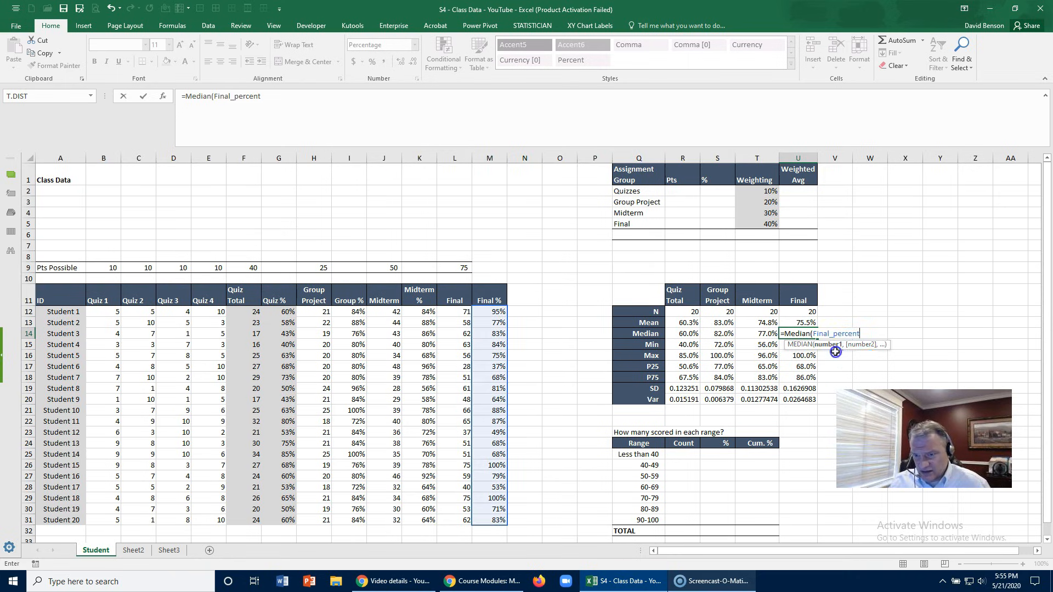
{"action": "type", "text": ")"}
{"action": "key", "text": "Return"}
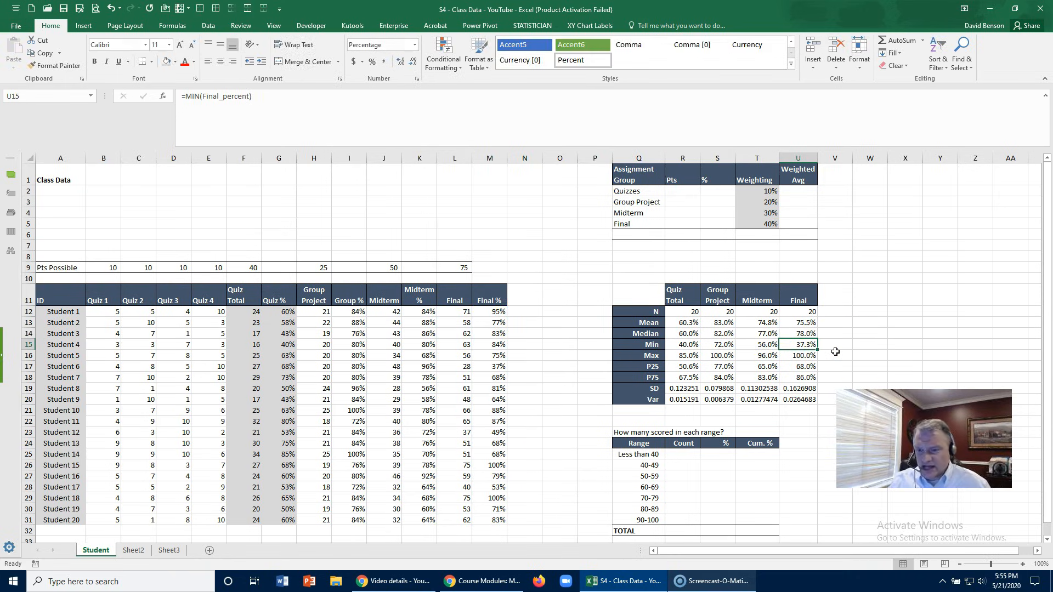
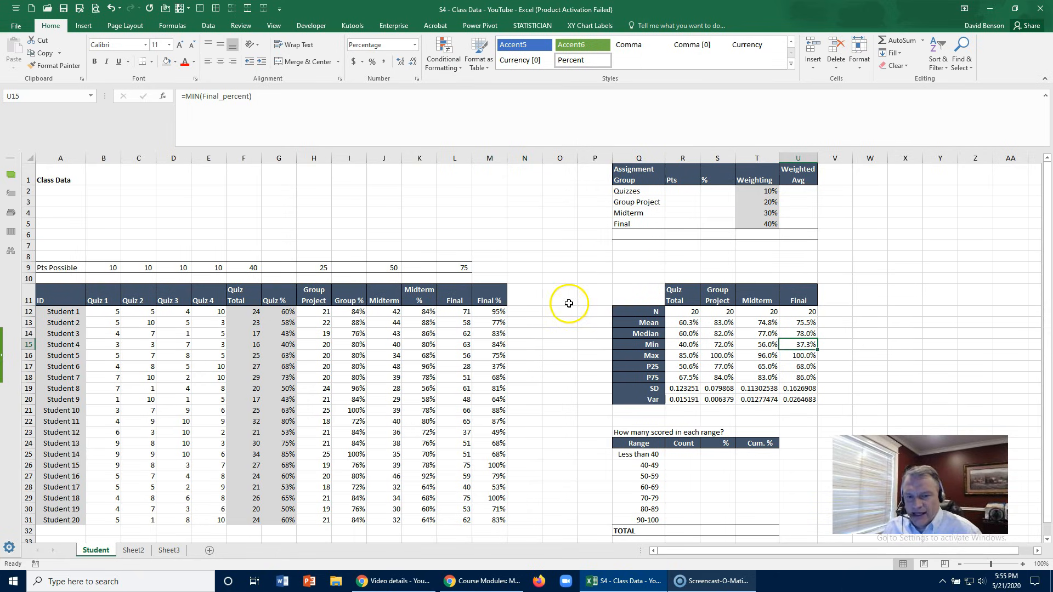
- Insert a Box and Whisker chart from the Final % column, header included, M11:M31
{"action": "scroll", "coordinate": [569, 304], "scroll_direction": "down", "scroll_amount": 1}
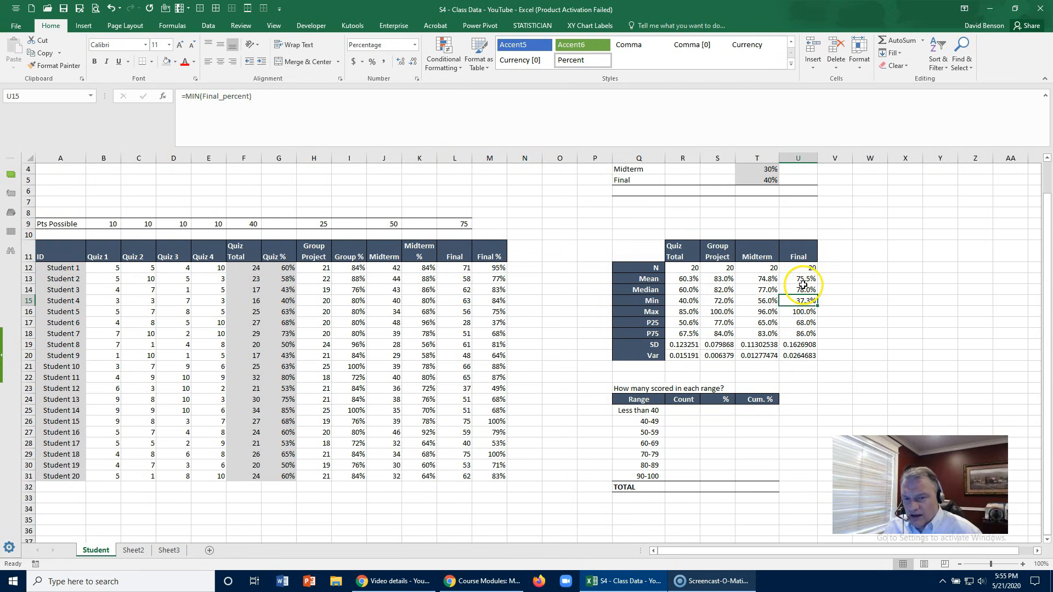
{"action": "left_click", "coordinate": [497, 253]}
{"action": "left_click_drag", "start_coordinate": [497, 266], "coordinate": [490, 476]}
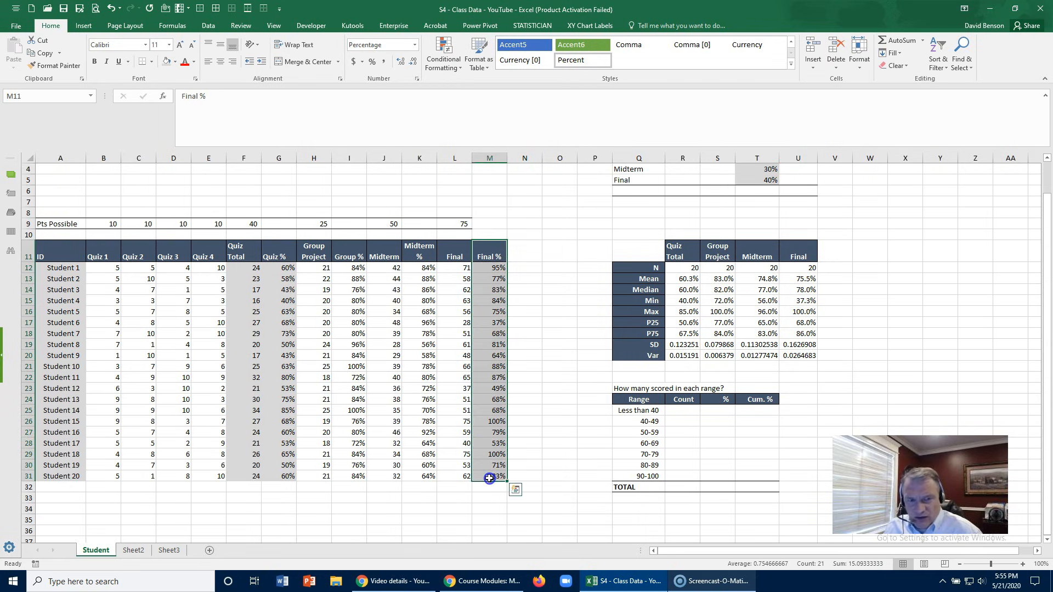
{"action": "left_click", "coordinate": [81, 25]}
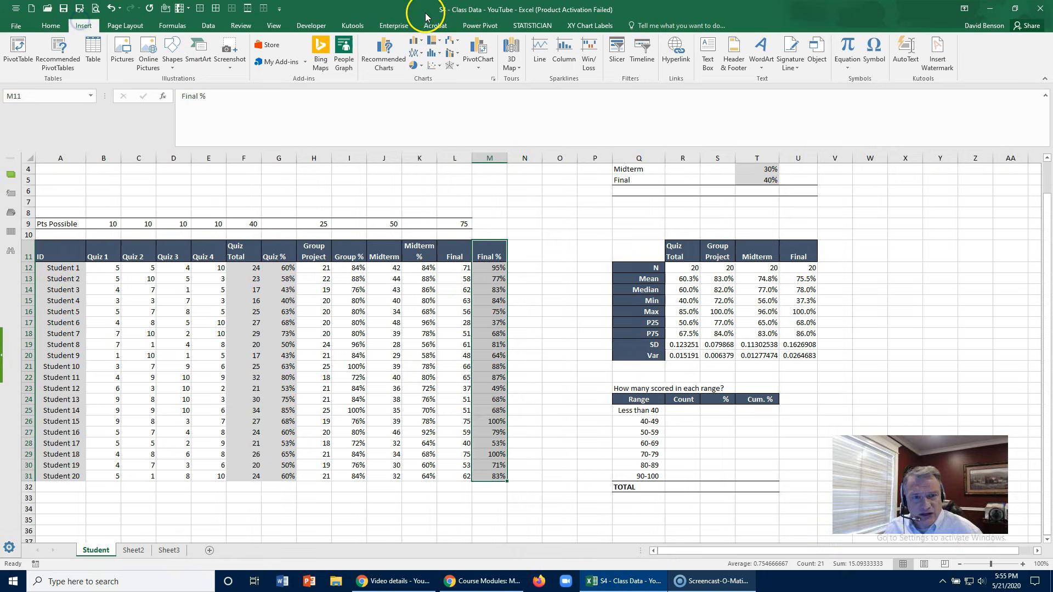
{"action": "left_click", "coordinate": [493, 82]}
{"action": "left_click", "coordinate": [430, 94]}
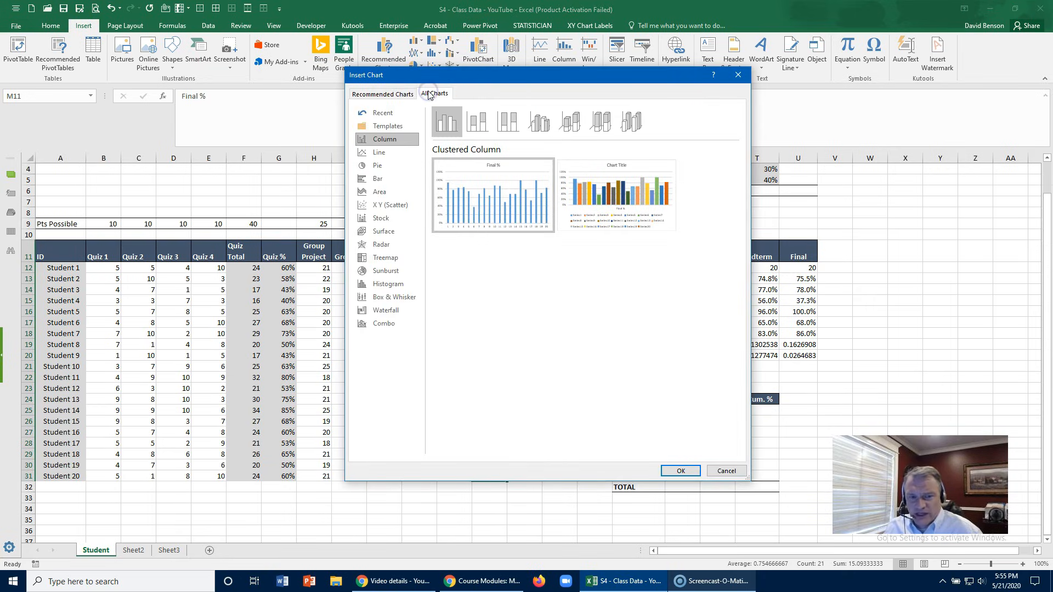
{"action": "left_click", "coordinate": [372, 296]}
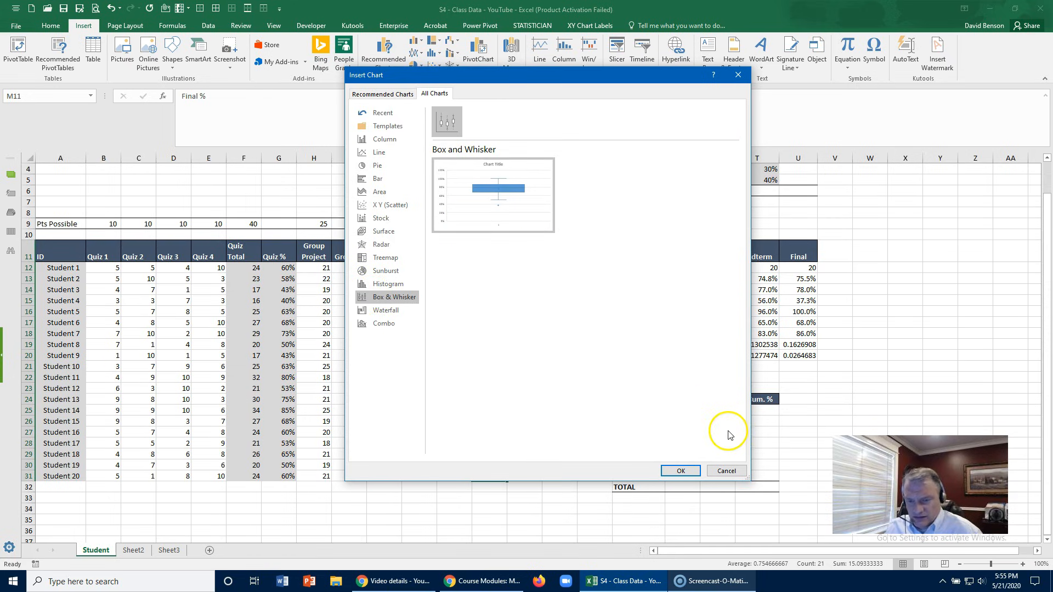
{"action": "left_click", "coordinate": [680, 472]}
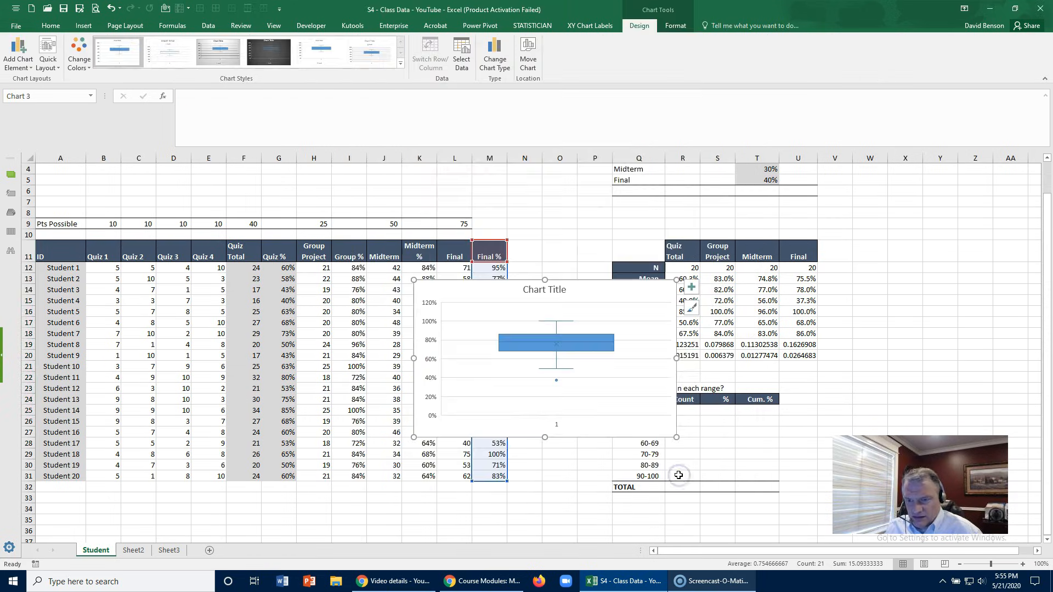
- Move the box and whisker chart beside the descriptive statistics table, just past the Final column
{"action": "left_click_drag", "start_coordinate": [598, 285], "coordinate": [1016, 240]}
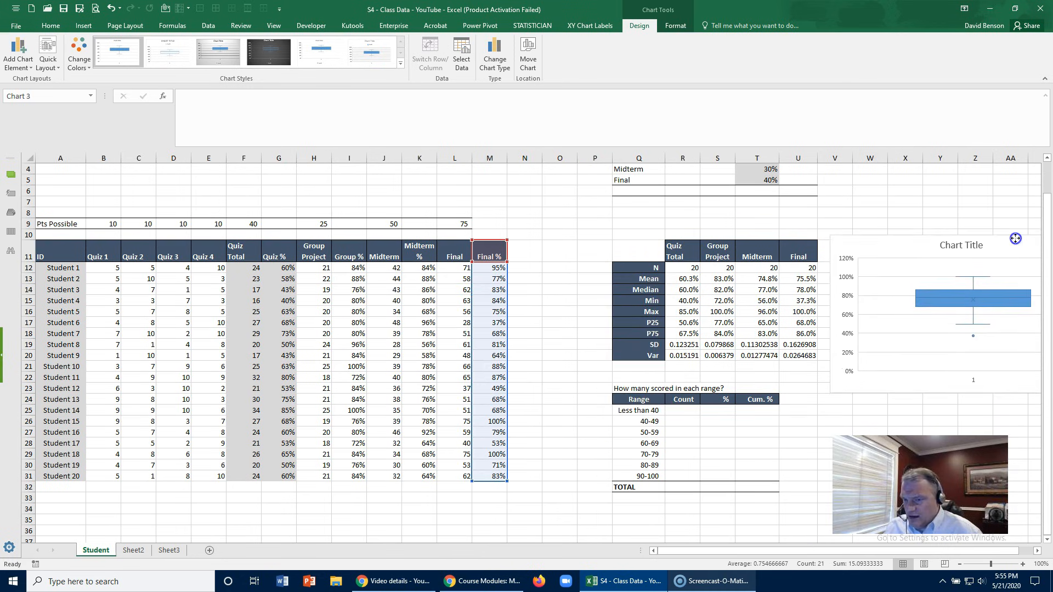
{"action": "left_click_drag", "start_coordinate": [742, 552], "coordinate": [838, 552]}
{"action": "left_click_drag", "start_coordinate": [839, 245], "coordinate": [838, 236]}
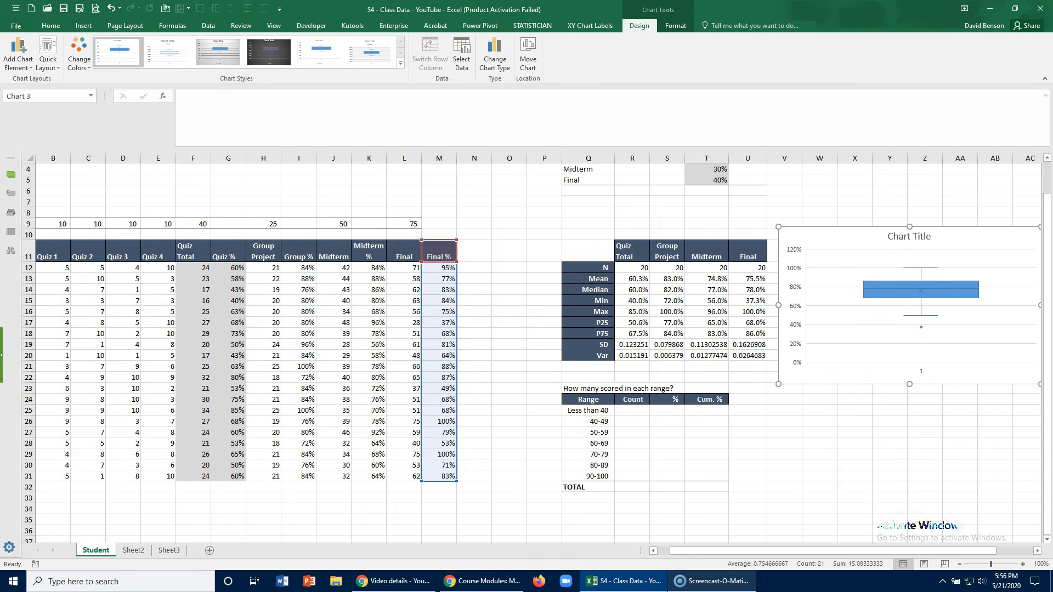
{"action": "left_click", "coordinate": [816, 454]}
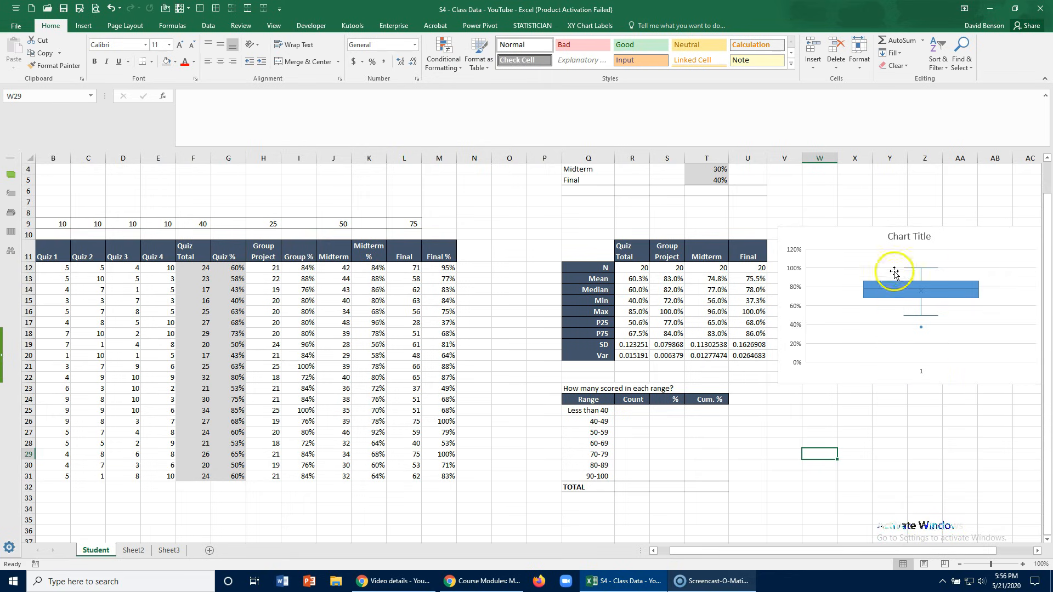
- Change the chart title to "Boxplot of Midterm & Final"
{"action": "left_click", "coordinate": [905, 237]}
{"action": "double_click", "coordinate": [906, 237]}
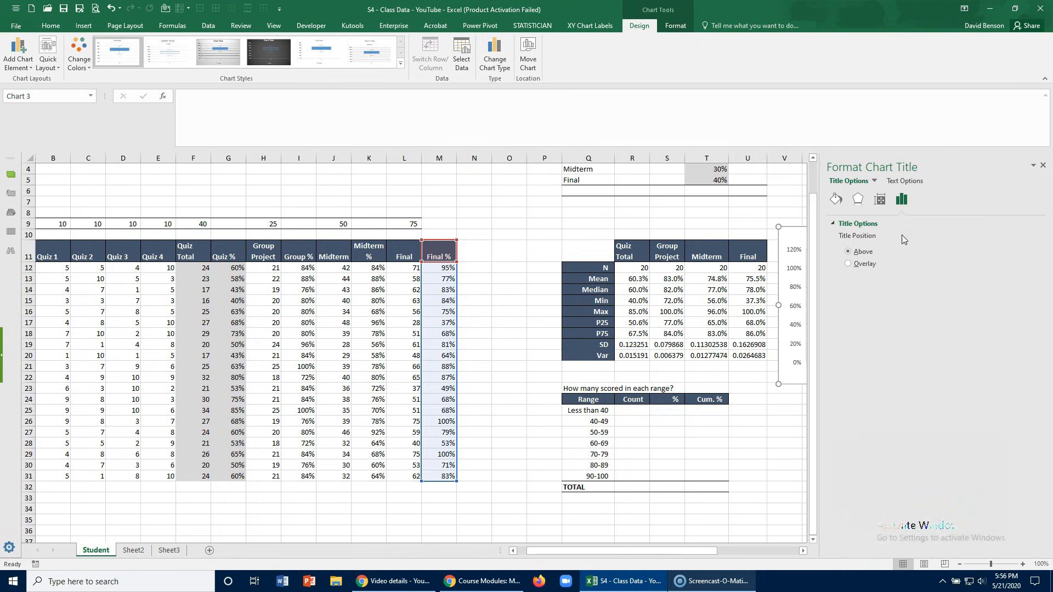
{"action": "left_click", "coordinate": [1042, 165]}
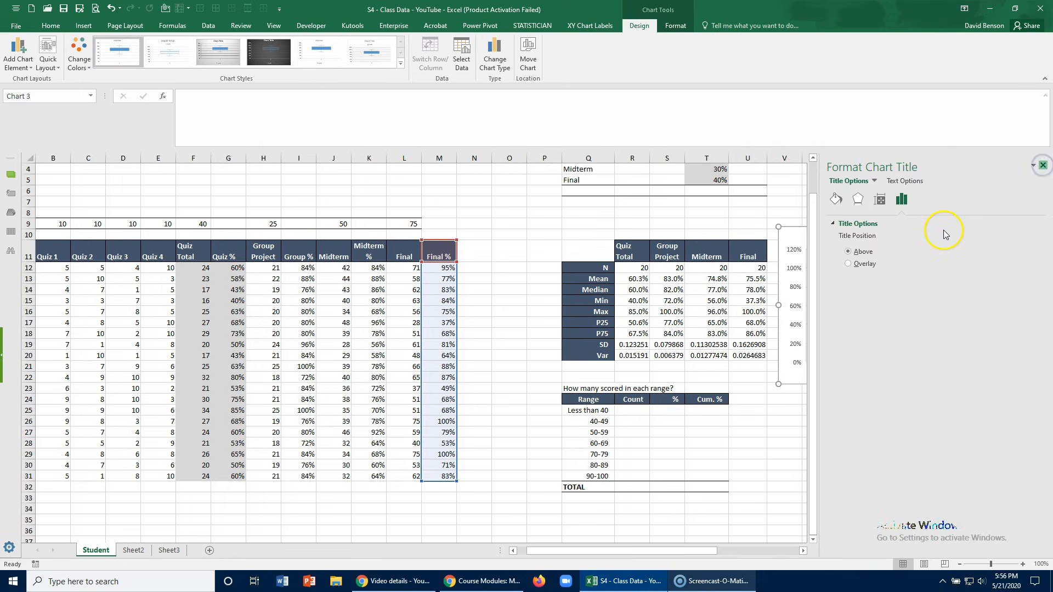
{"action": "left_click_drag", "start_coordinate": [890, 237], "coordinate": [928, 234]}
{"action": "type", "text": "Boxplot o"}
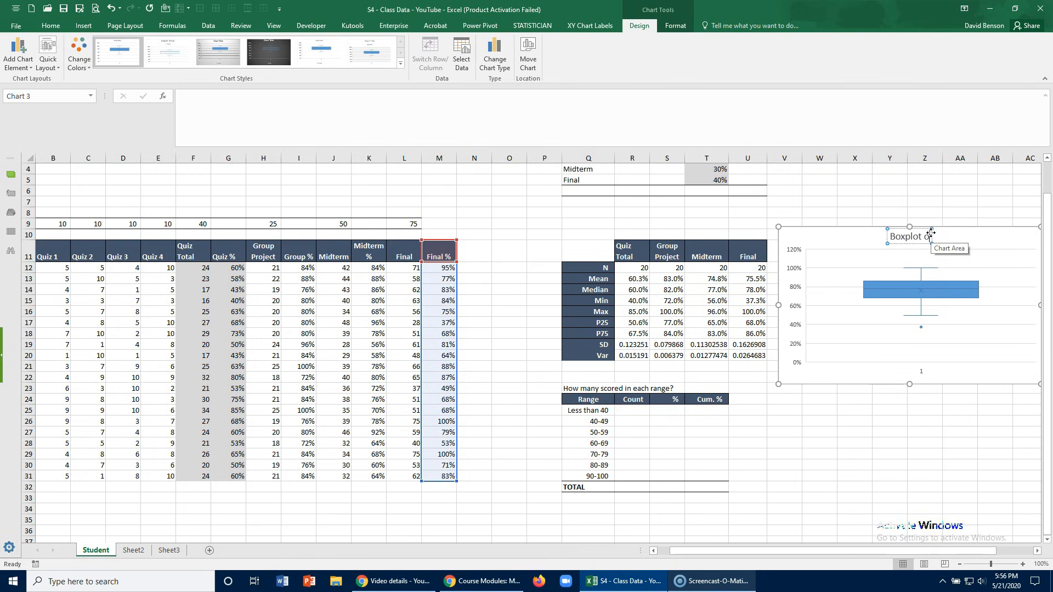
{"action": "type", "text": "f Midterm & Final"}
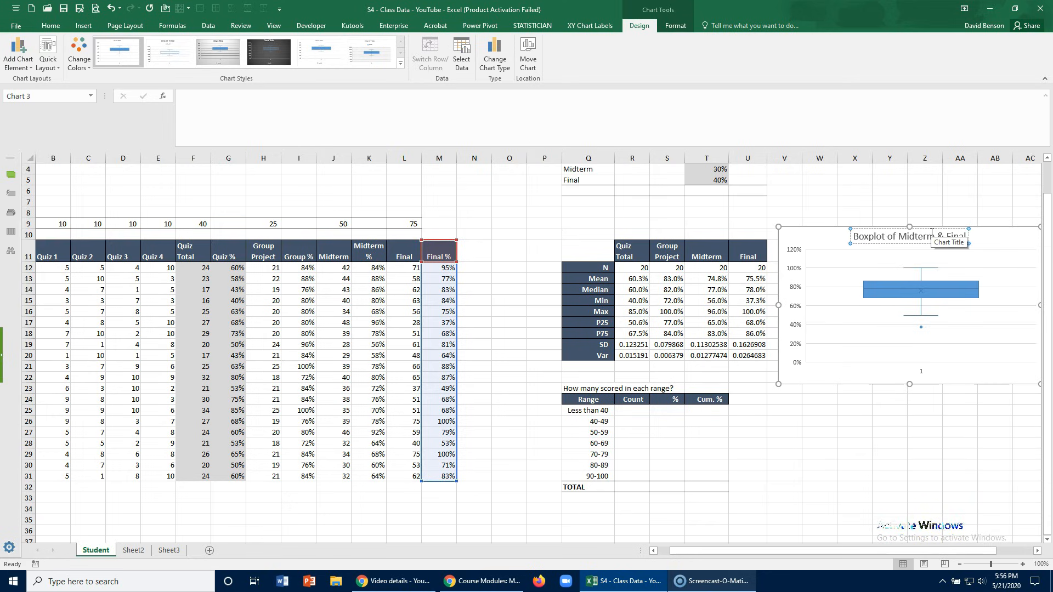
{"action": "left_click", "coordinate": [985, 245]}
{"action": "left_click", "coordinate": [965, 258]}
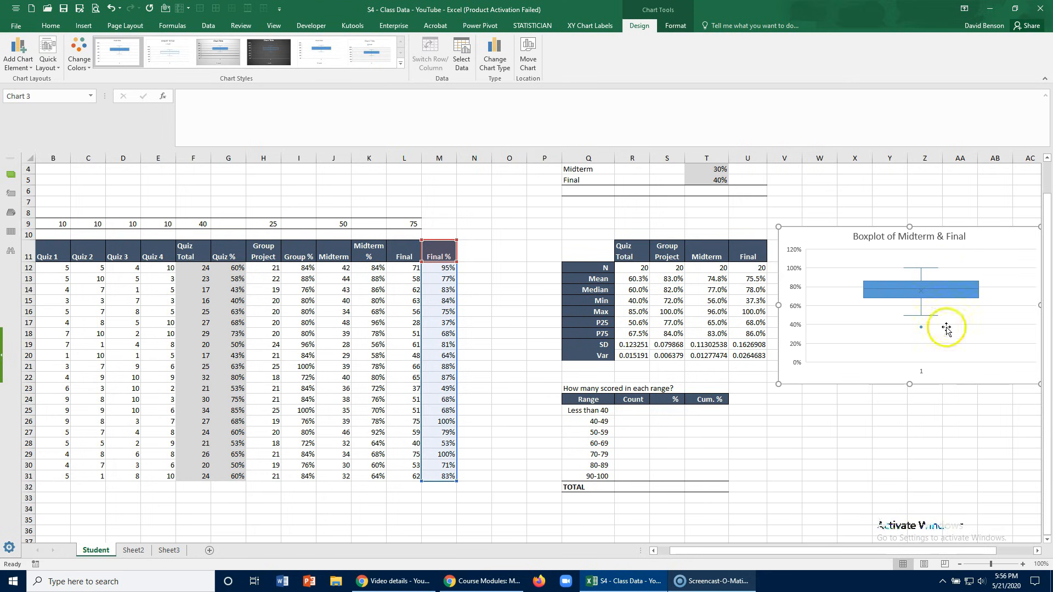
- Enlarge the sheet view to 120% and shift the boxplot slightly up and away from the statistics table
{"action": "left_click", "coordinate": [1036, 551]}
{"action": "left_click", "coordinate": [1036, 551]}
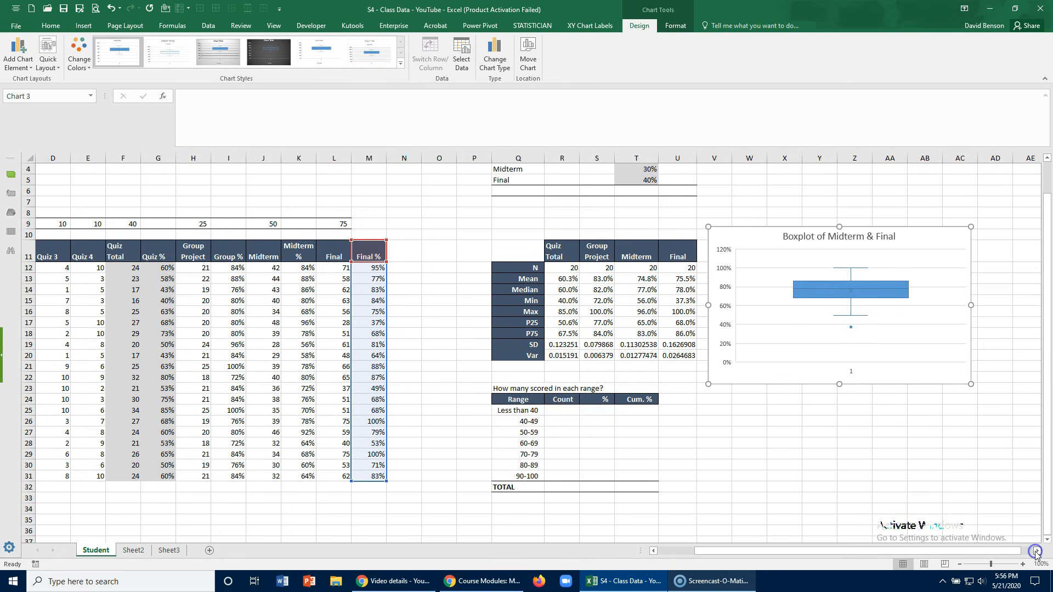
{"action": "left_click", "coordinate": [1023, 565]}
{"action": "left_click", "coordinate": [1024, 564]}
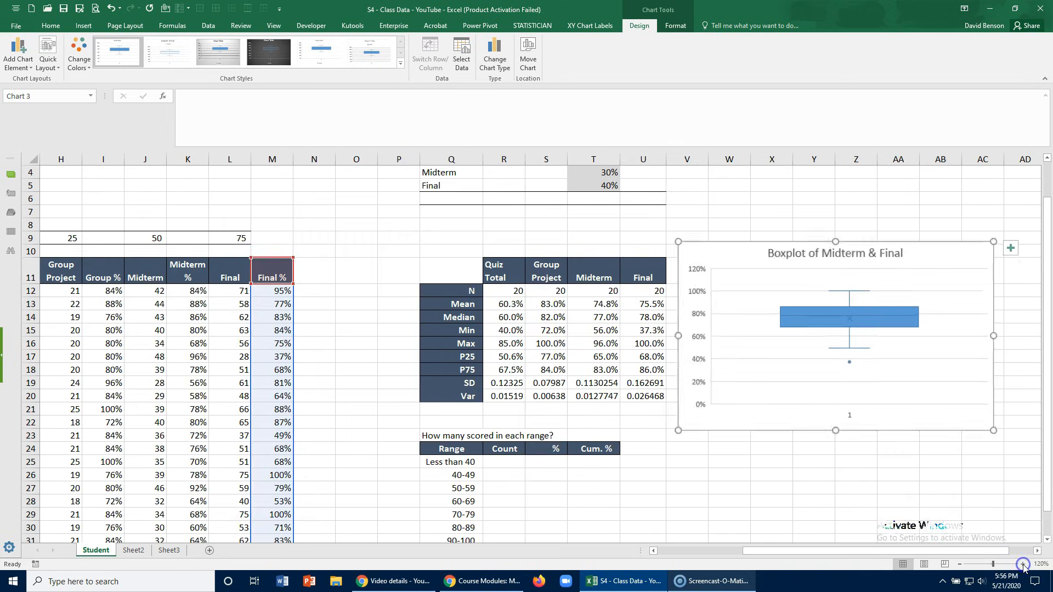
{"action": "left_click_drag", "start_coordinate": [900, 244], "coordinate": [907, 236]}
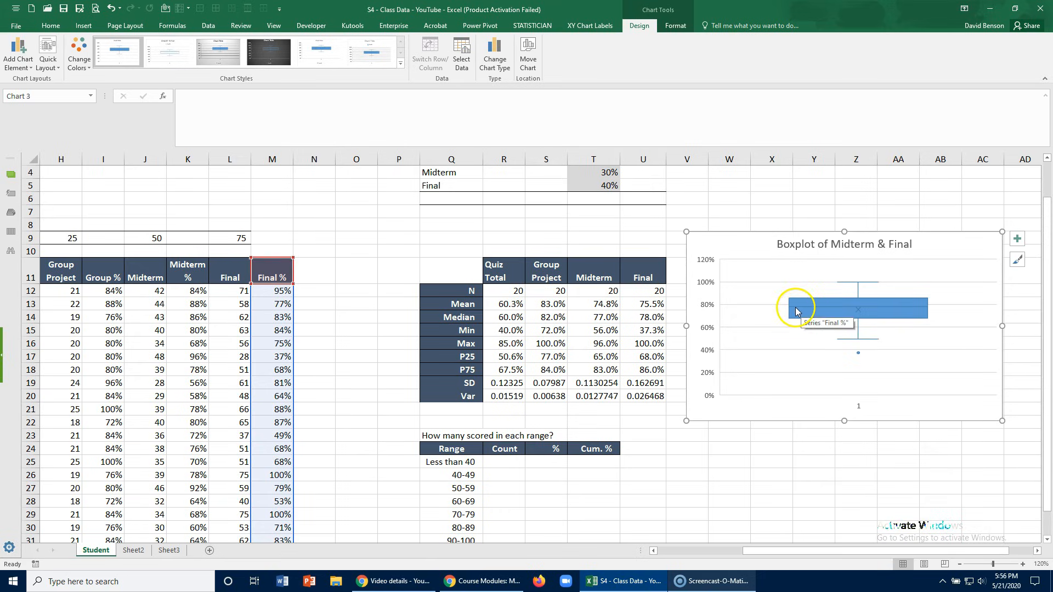
- Compare the boxplot's quartiles, median, mean marker and outlier with the Final P25, P75, Median and Min statistics
{"action": "mouse_move", "coordinate": [800, 319]}
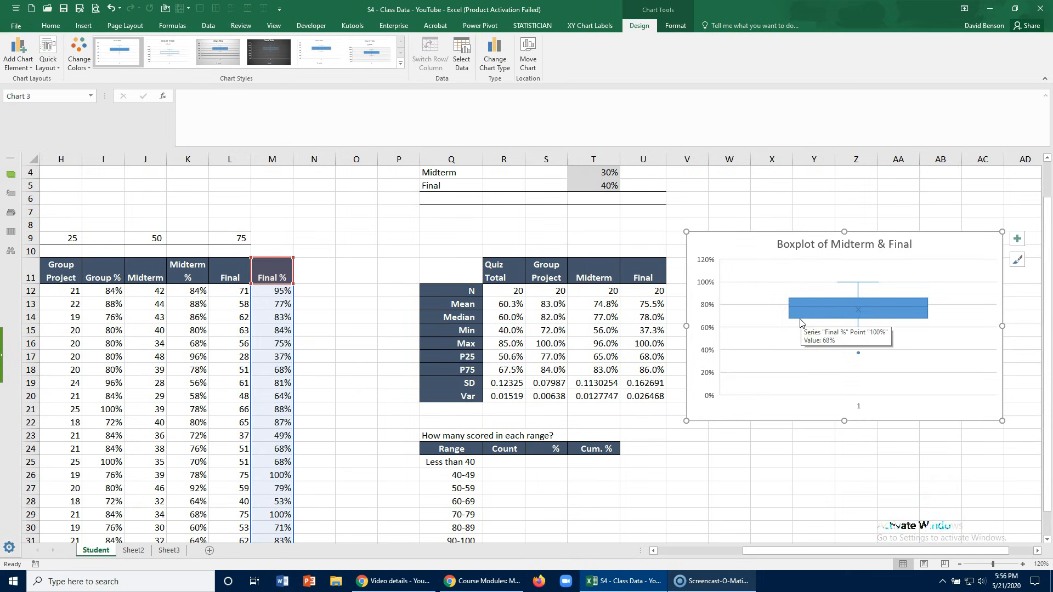
{"action": "left_click", "coordinate": [643, 356]}
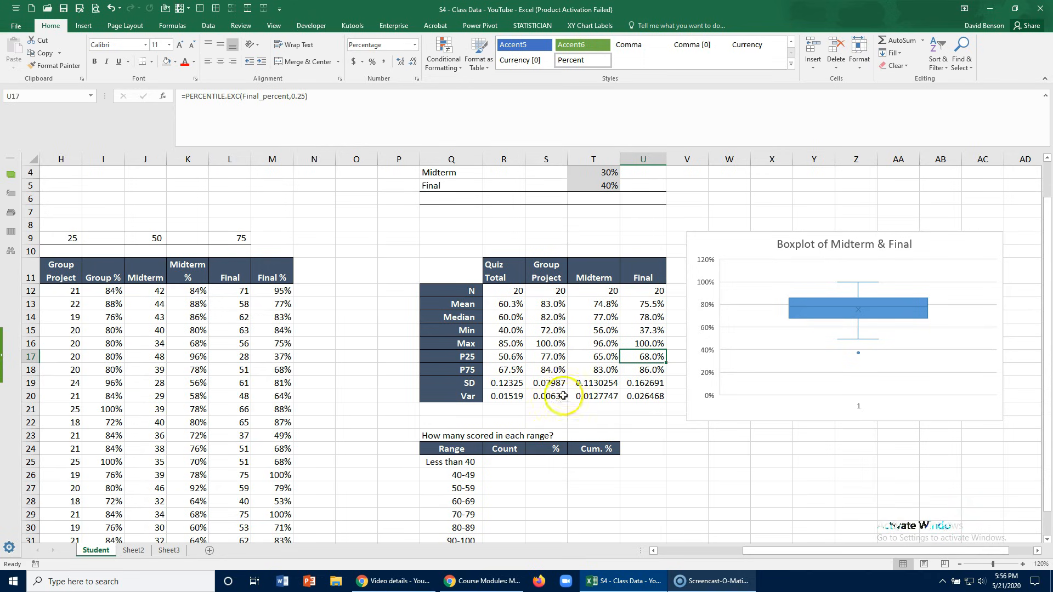
{"action": "left_click", "coordinate": [642, 371]}
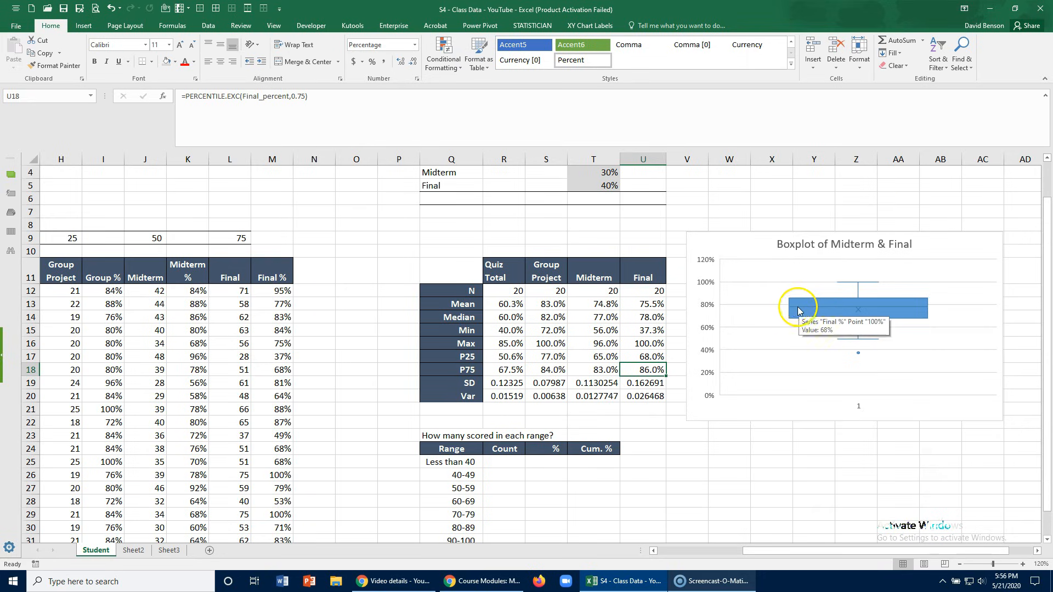
{"action": "mouse_move", "coordinate": [898, 311]}
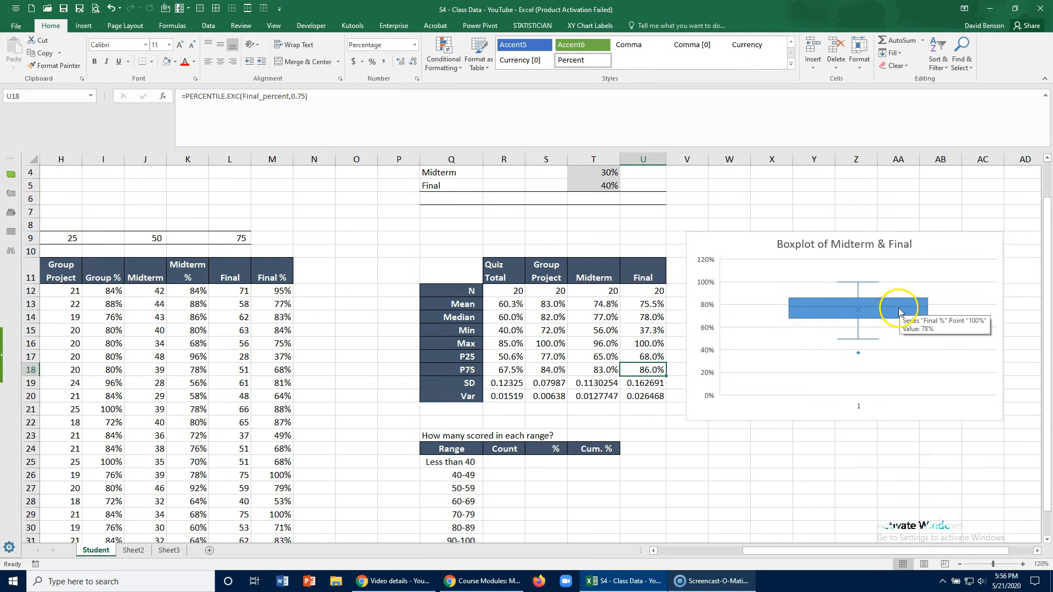
{"action": "left_click", "coordinate": [639, 317]}
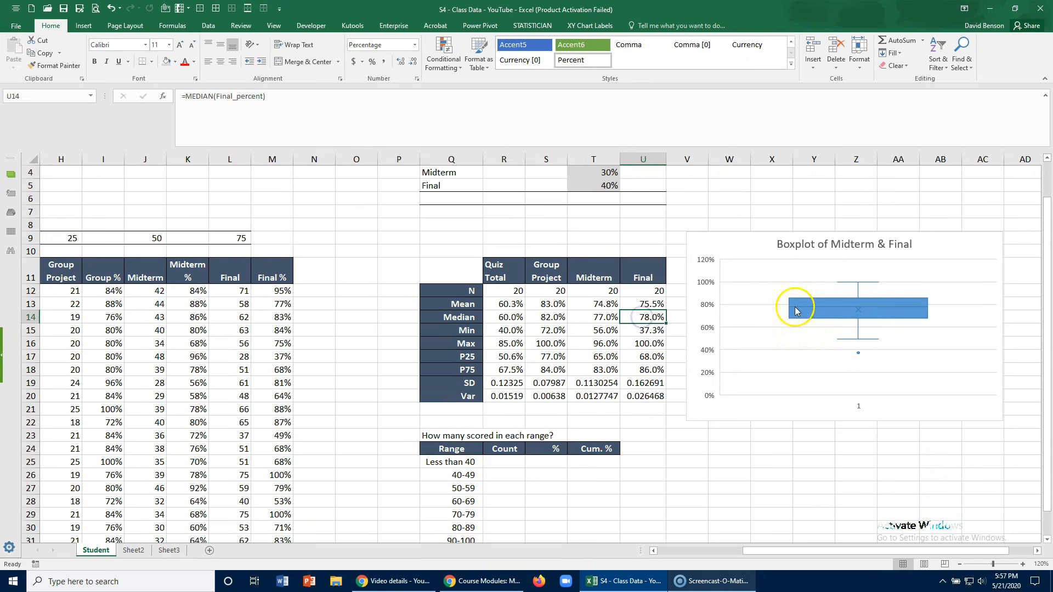
{"action": "mouse_move", "coordinate": [859, 314]}
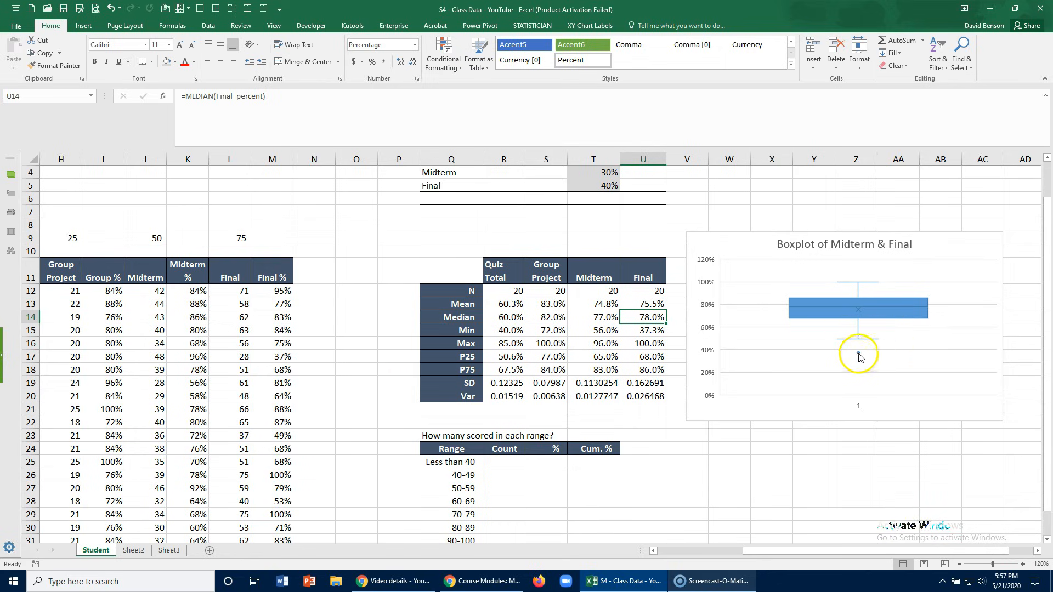
{"action": "mouse_move", "coordinate": [860, 356]}
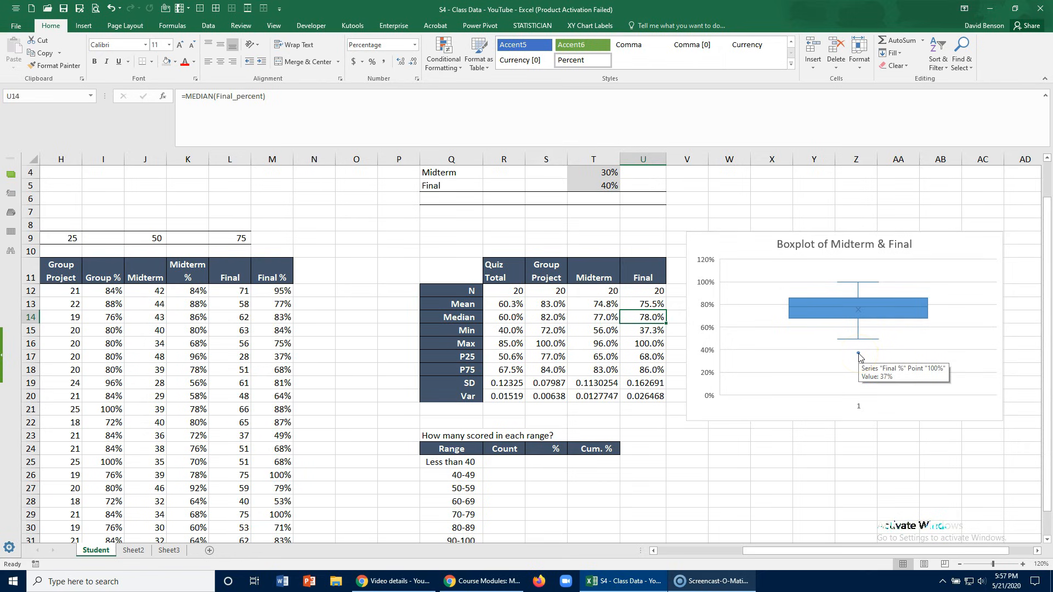
{"action": "left_click", "coordinate": [649, 329]}
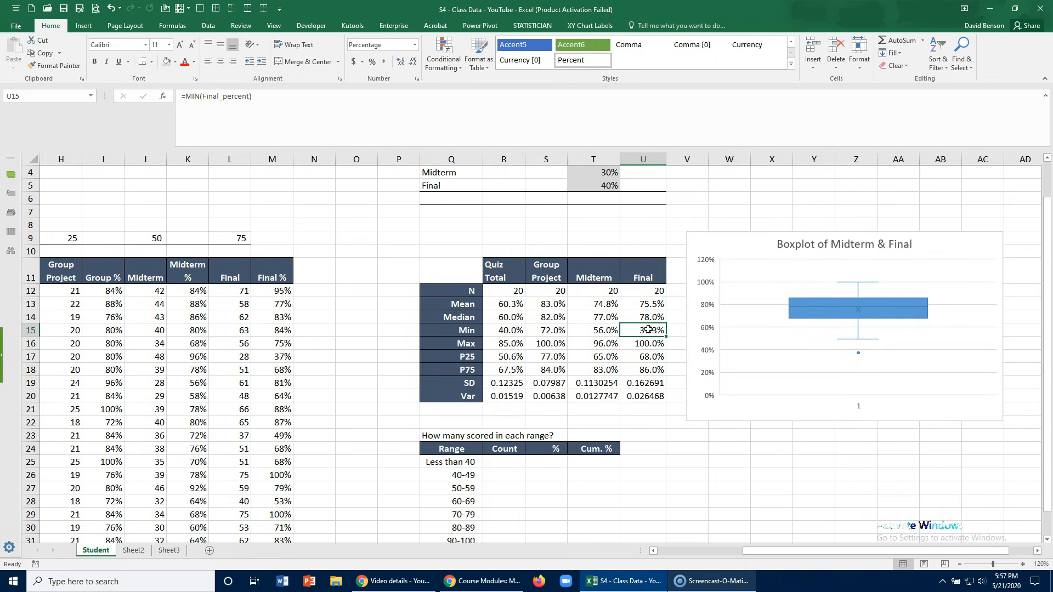
{"action": "scroll", "coordinate": [649, 330], "scroll_direction": "down", "scroll_amount": 1}
{"action": "left_click", "coordinate": [456, 427]}
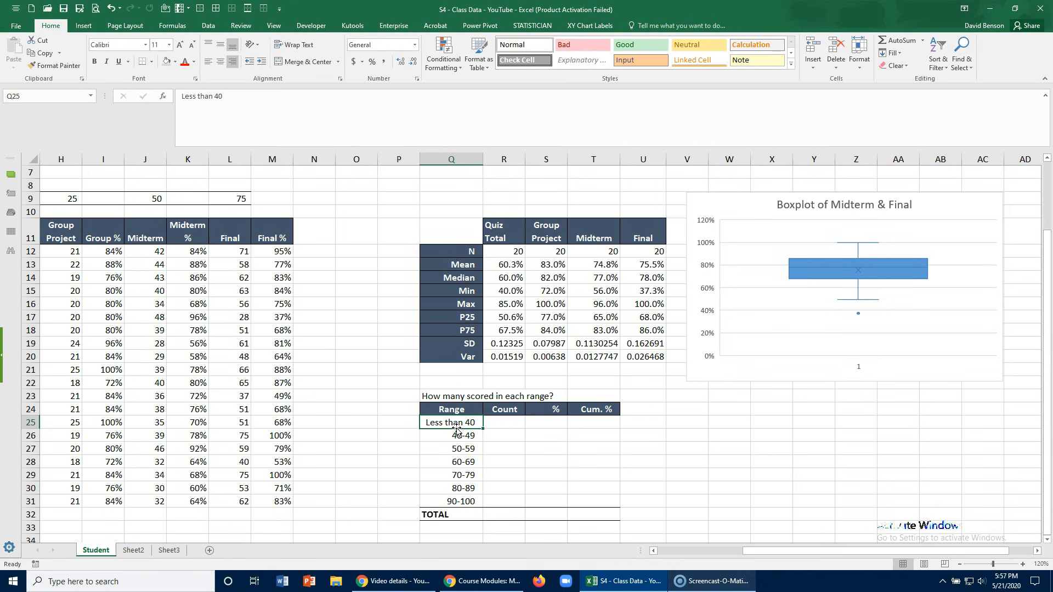
{"action": "left_click", "coordinate": [649, 291]}
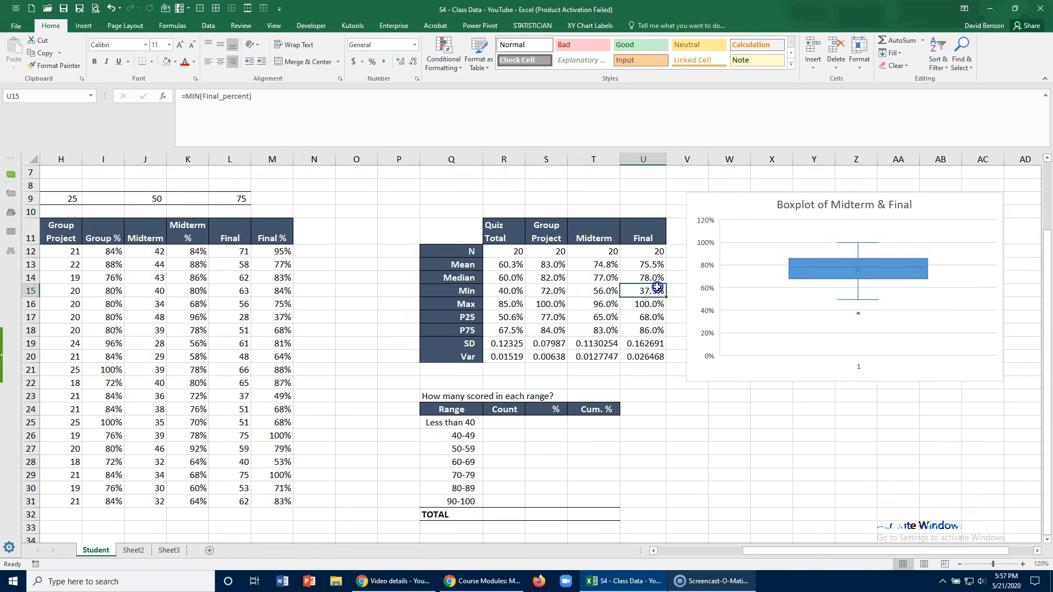
{"action": "scroll", "coordinate": [653, 286], "scroll_direction": "up", "scroll_amount": 1}
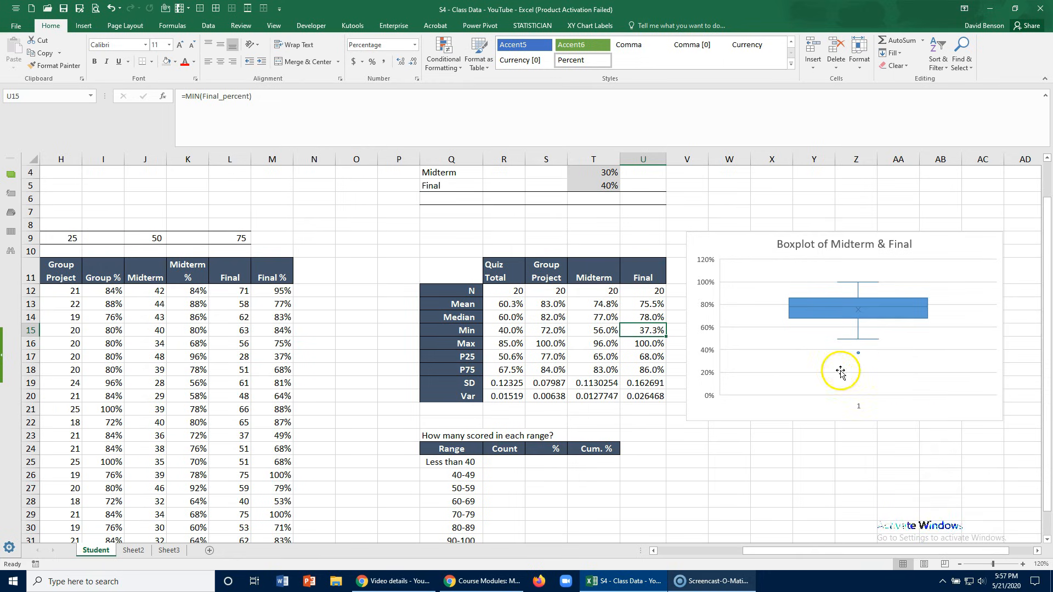
- Add a second data series to the boxplot and take its name from the Midterm % header, K11
{"action": "left_click", "coordinate": [958, 565]}
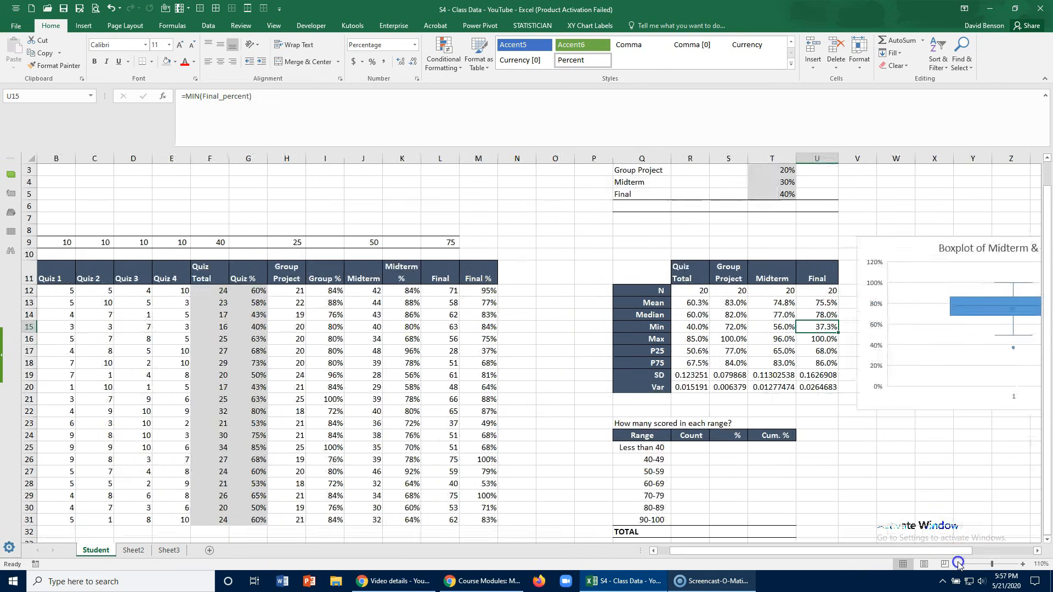
{"action": "left_click", "coordinate": [959, 564]}
{"action": "left_click_drag", "start_coordinate": [966, 550], "coordinate": [994, 550]}
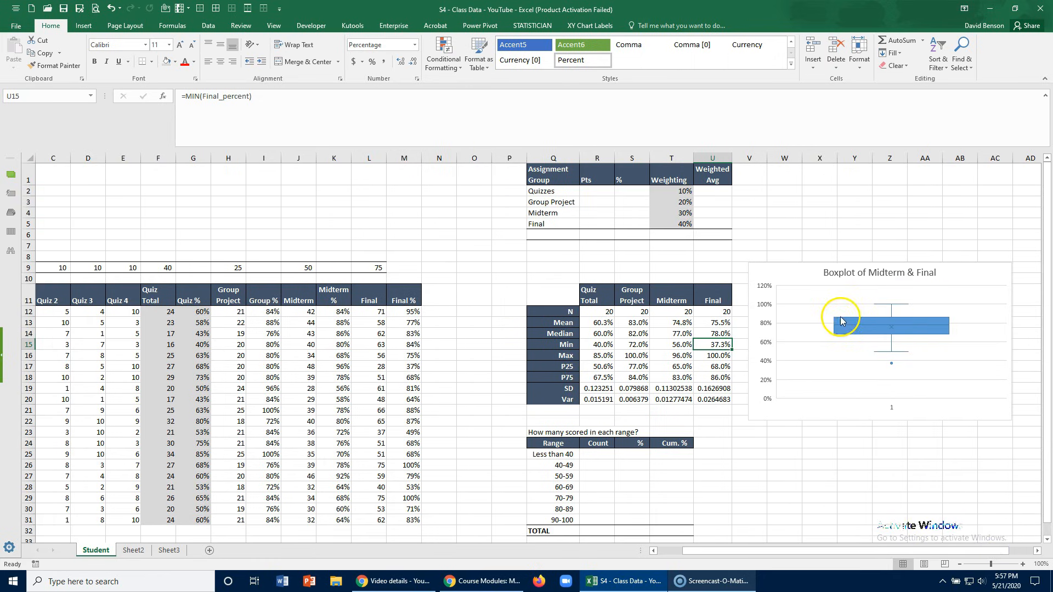
{"action": "right_click", "coordinate": [812, 352]}
{"action": "left_click", "coordinate": [838, 411]}
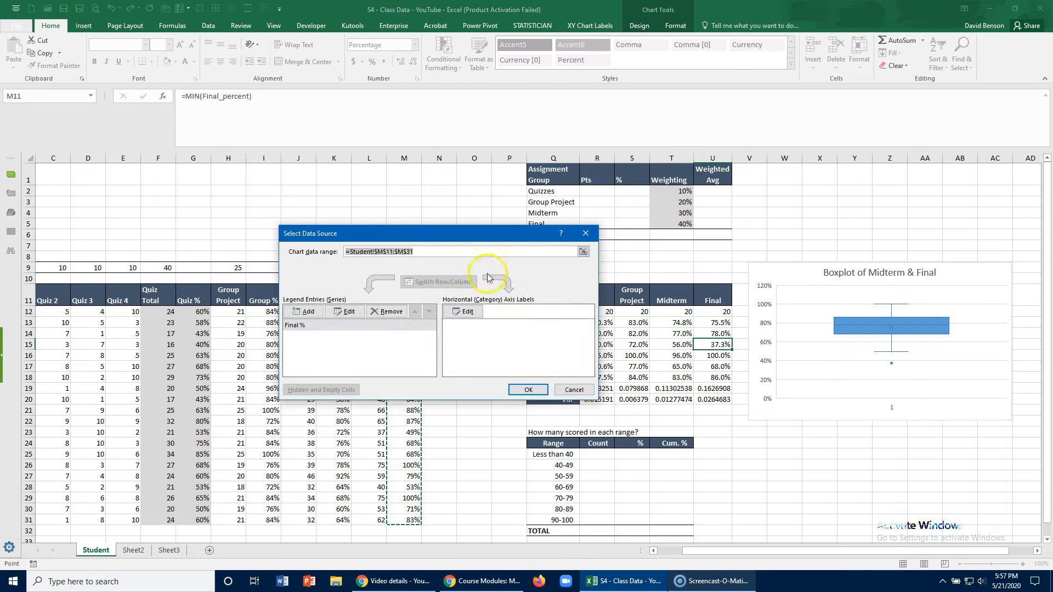
{"action": "left_click_drag", "start_coordinate": [403, 233], "coordinate": [607, 211]}
{"action": "left_click", "coordinate": [510, 289]}
{"action": "left_click_drag", "start_coordinate": [447, 278], "coordinate": [545, 248]}
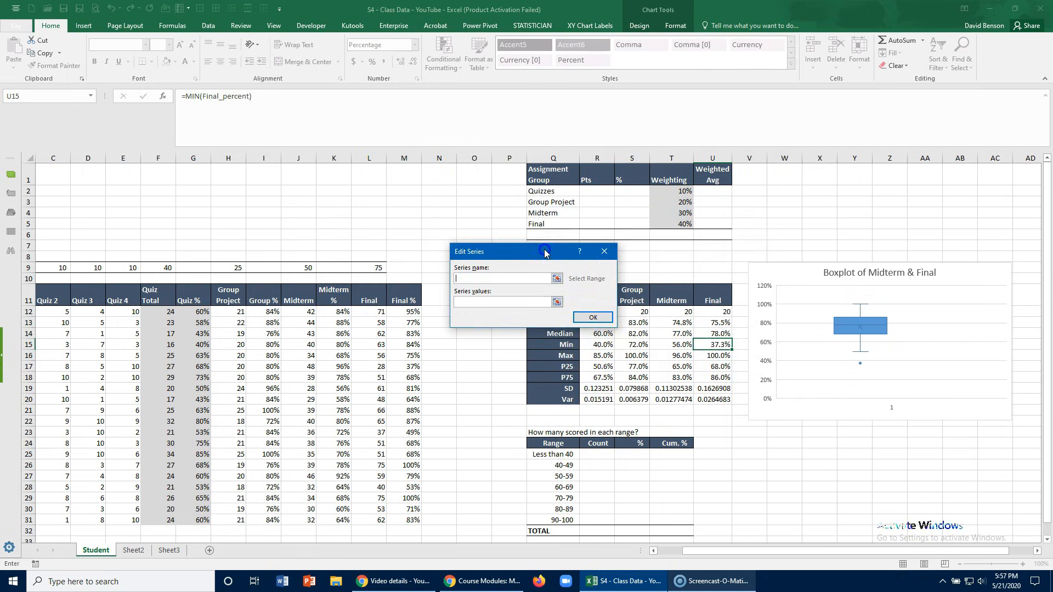
{"action": "left_click", "coordinate": [560, 276]}
{"action": "left_click", "coordinate": [334, 295]}
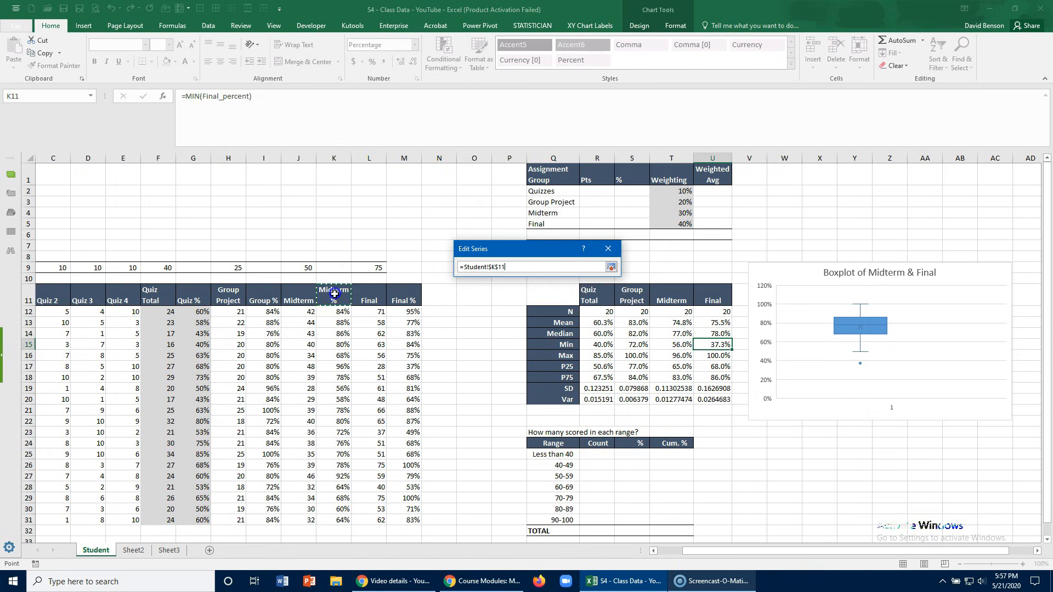
{"action": "left_click", "coordinate": [610, 267]}
- Set the new series' values to the Midterm percentages in K12:K31 and apply the updated data source to the boxplot
{"action": "left_click", "coordinate": [487, 299]}
{"action": "left_click", "coordinate": [560, 299]}
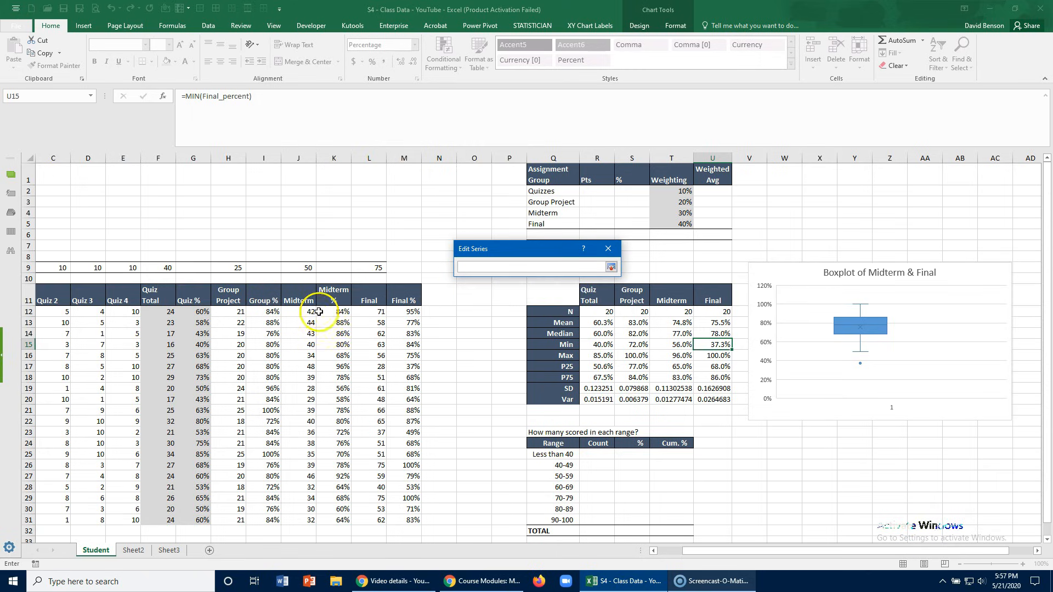
{"action": "left_click", "coordinate": [327, 311]}
{"action": "key", "text": "ctrl+shift+Down"}
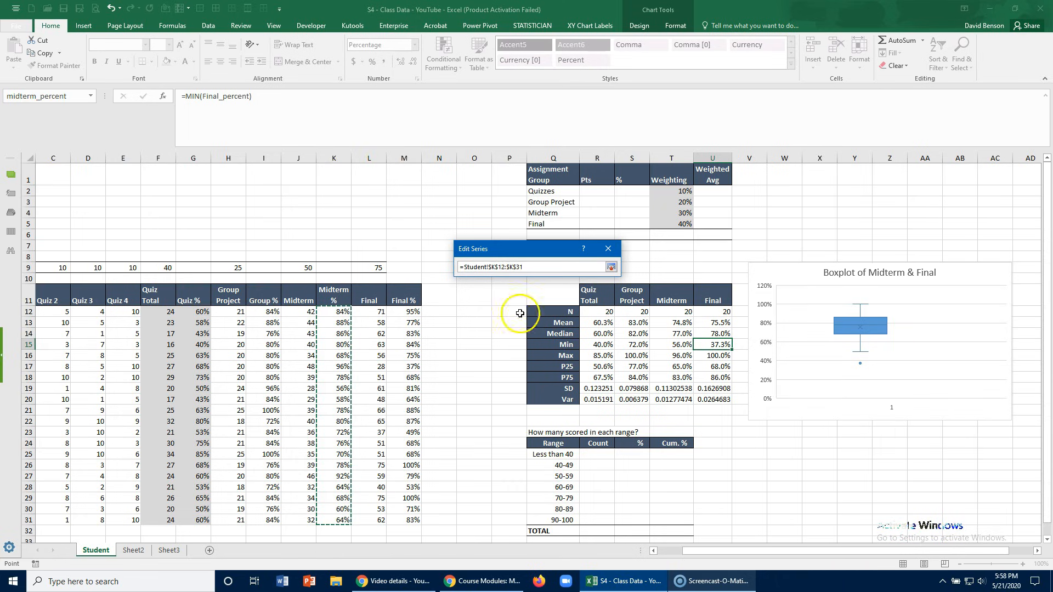
{"action": "left_click", "coordinate": [612, 267]}
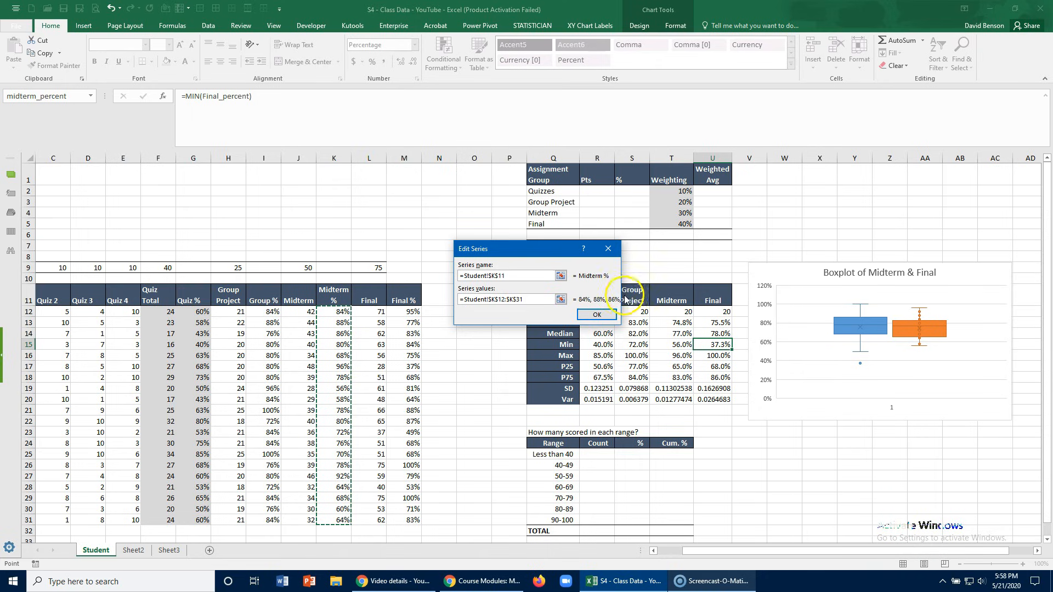
{"action": "left_click", "coordinate": [597, 314]}
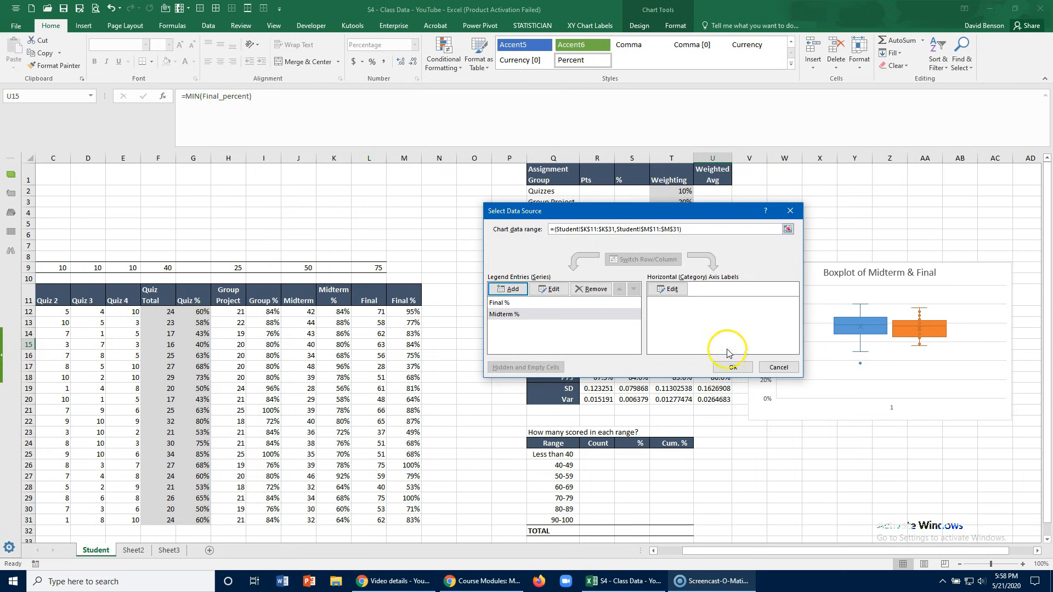
{"action": "left_click", "coordinate": [734, 366]}
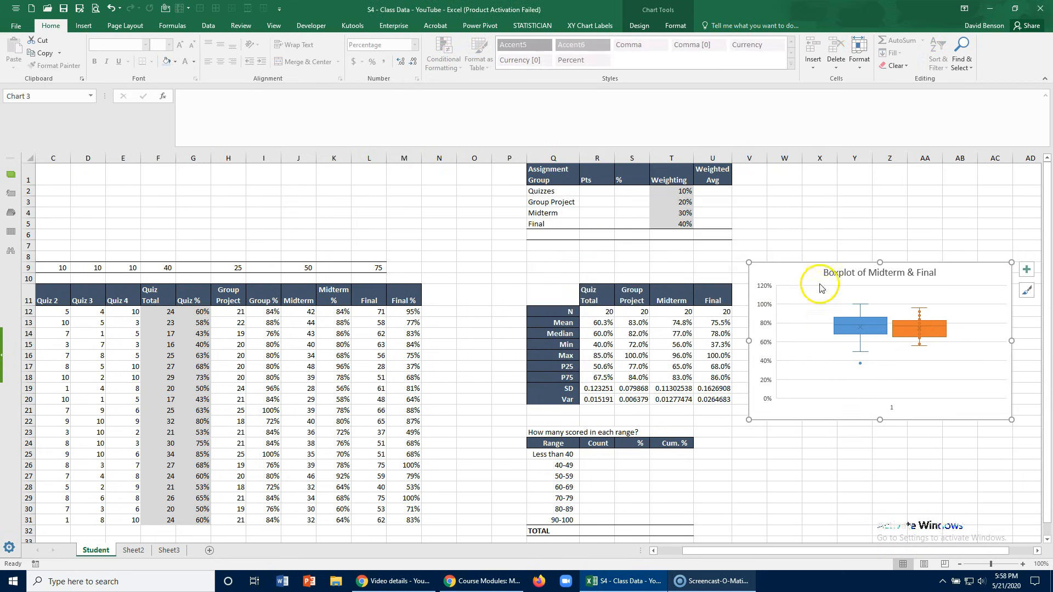
- Shift the boxplot slightly up and add a primary vertical axis title reading "Score"
{"action": "left_click_drag", "start_coordinate": [814, 270], "coordinate": [811, 262]}
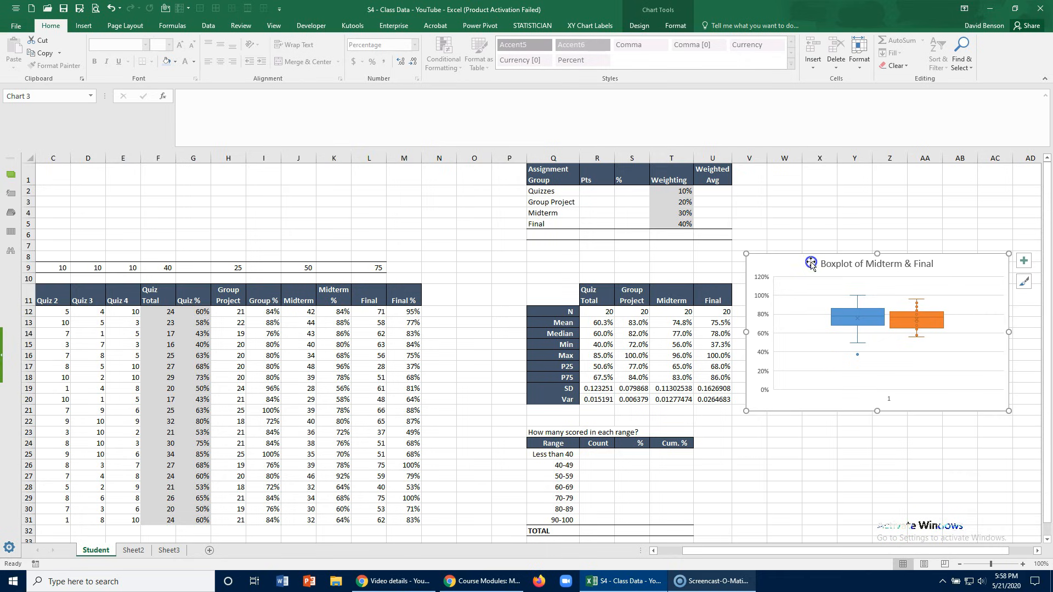
{"action": "left_click", "coordinate": [639, 27]}
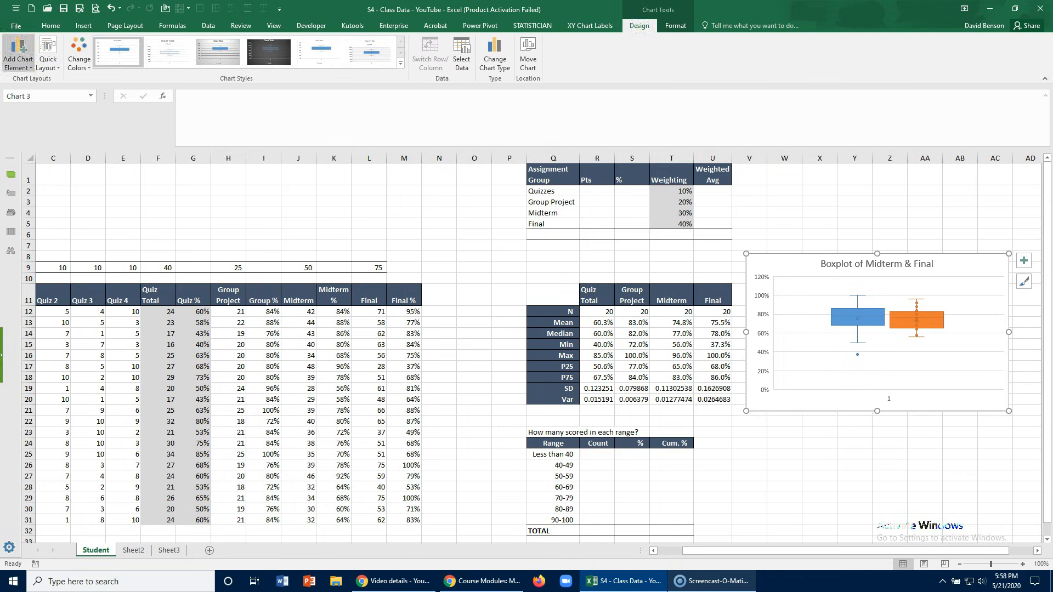
{"action": "left_click", "coordinate": [21, 60]}
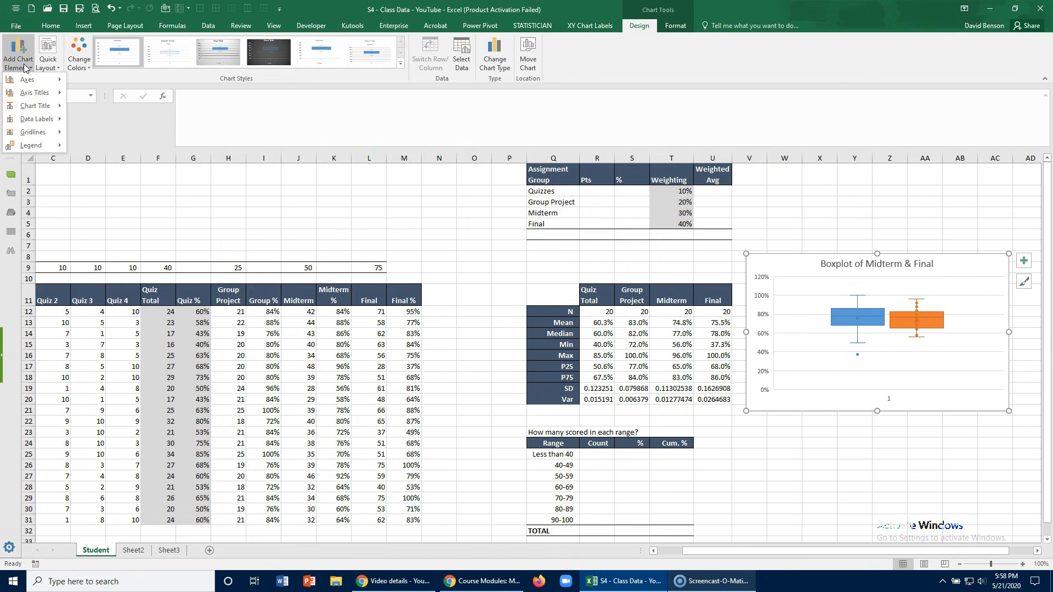
{"action": "mouse_move", "coordinate": [34, 93]}
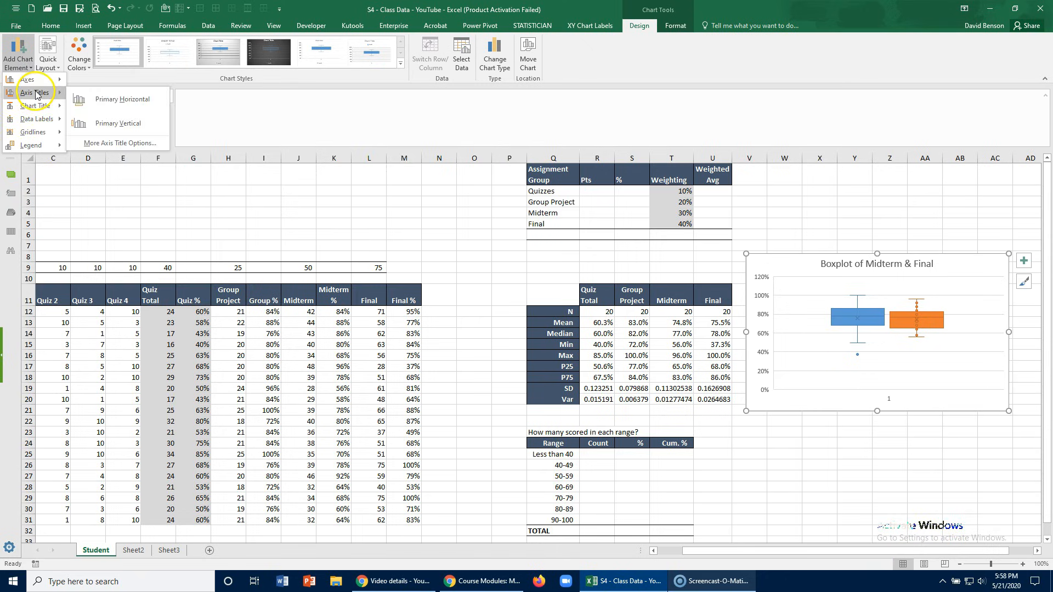
{"action": "left_click", "coordinate": [95, 123]}
{"action": "left_click", "coordinate": [753, 329]}
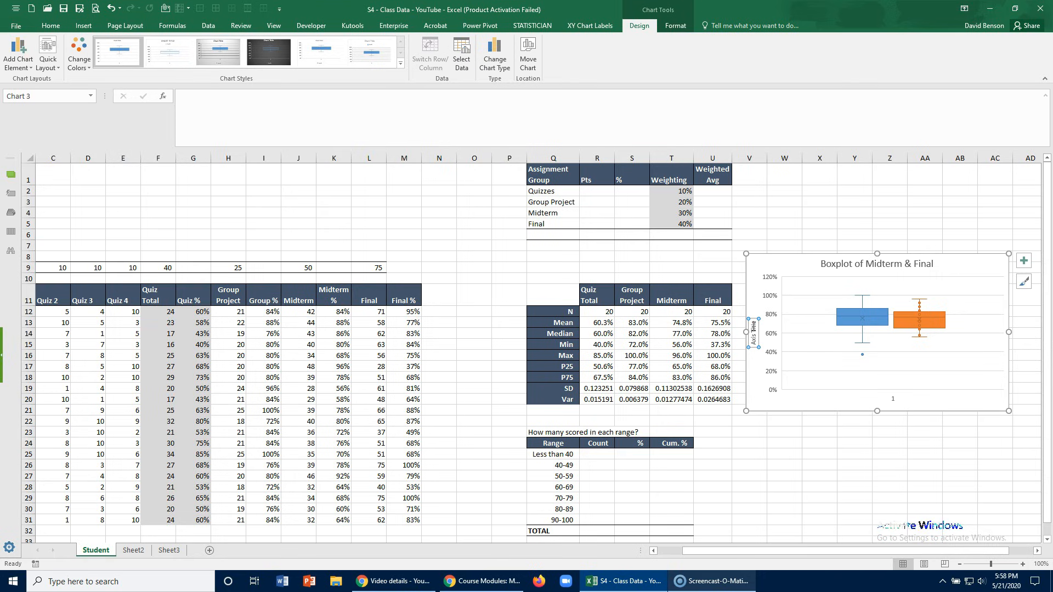
{"action": "type", "text": "Scores"}
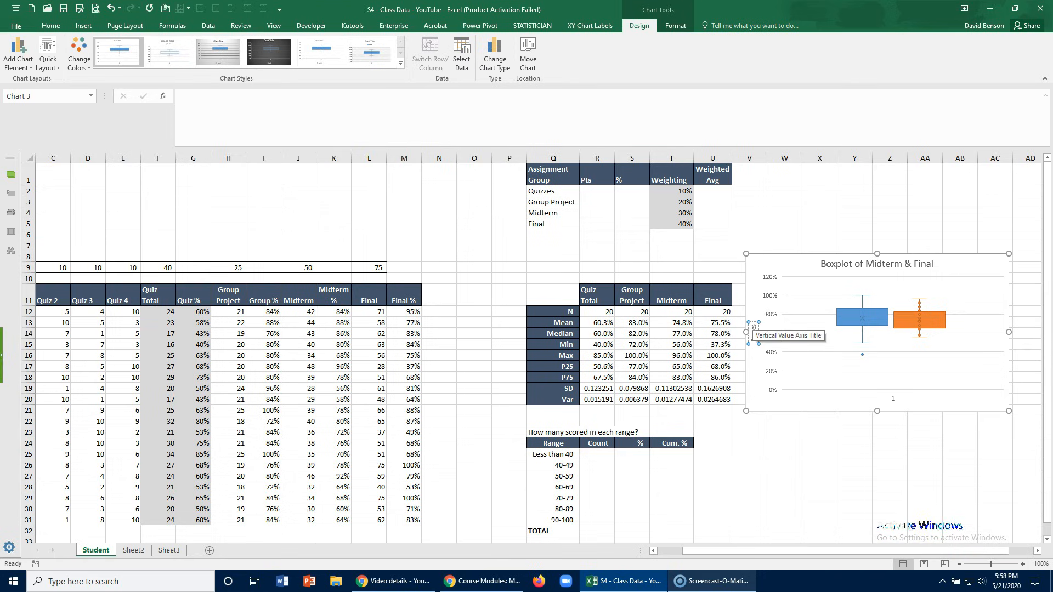
{"action": "key", "text": "BackSpace"}
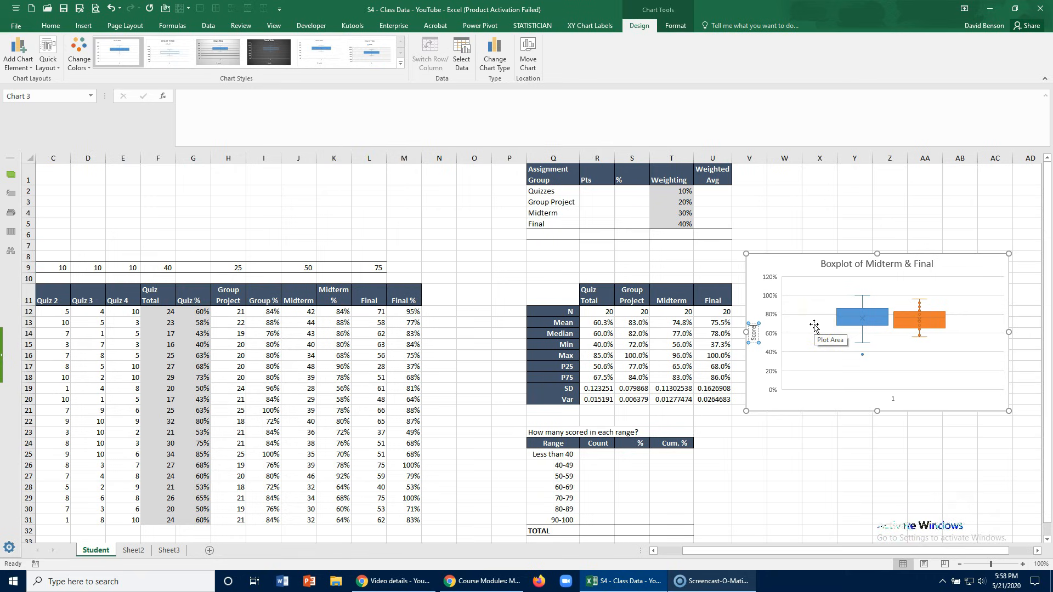
{"action": "left_click", "coordinate": [824, 402]}
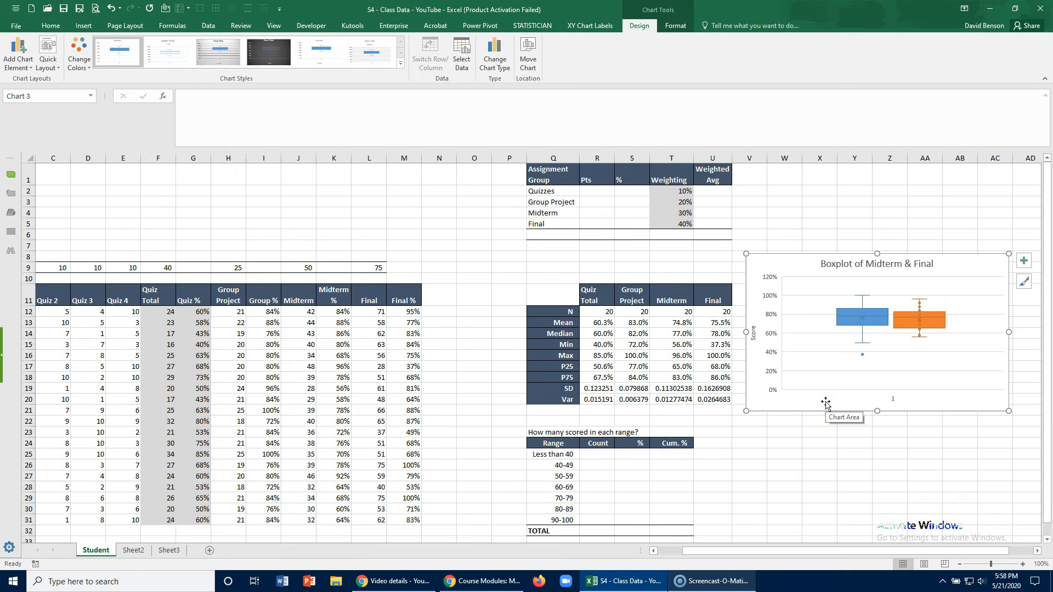
- Add a legend at the bottom of the boxplot and delete the horizontal category axis
{"action": "left_click", "coordinate": [18, 55]}
{"action": "mouse_move", "coordinate": [33, 146]}
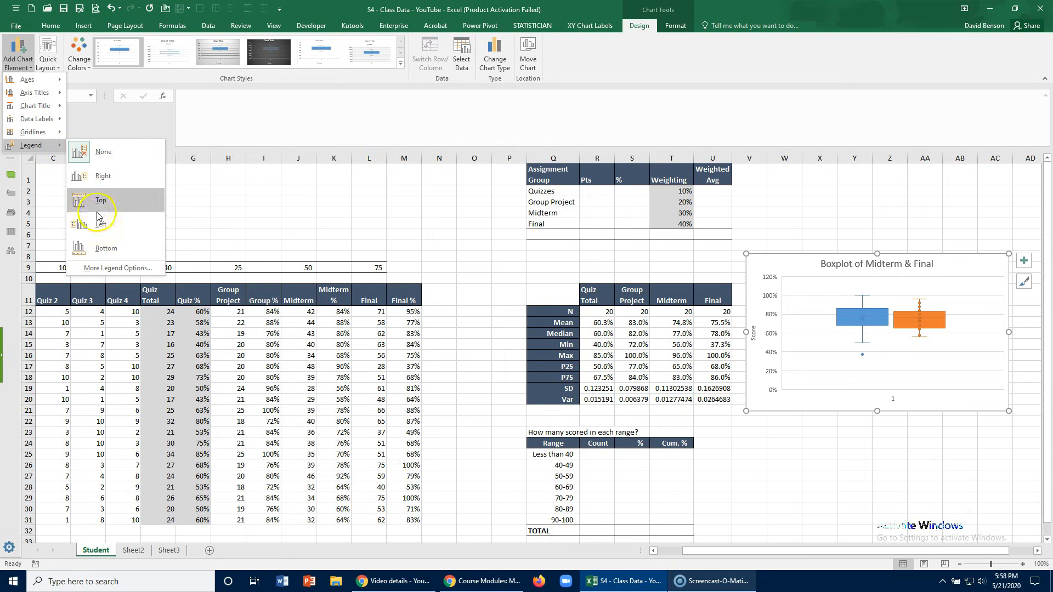
{"action": "left_click", "coordinate": [104, 248]}
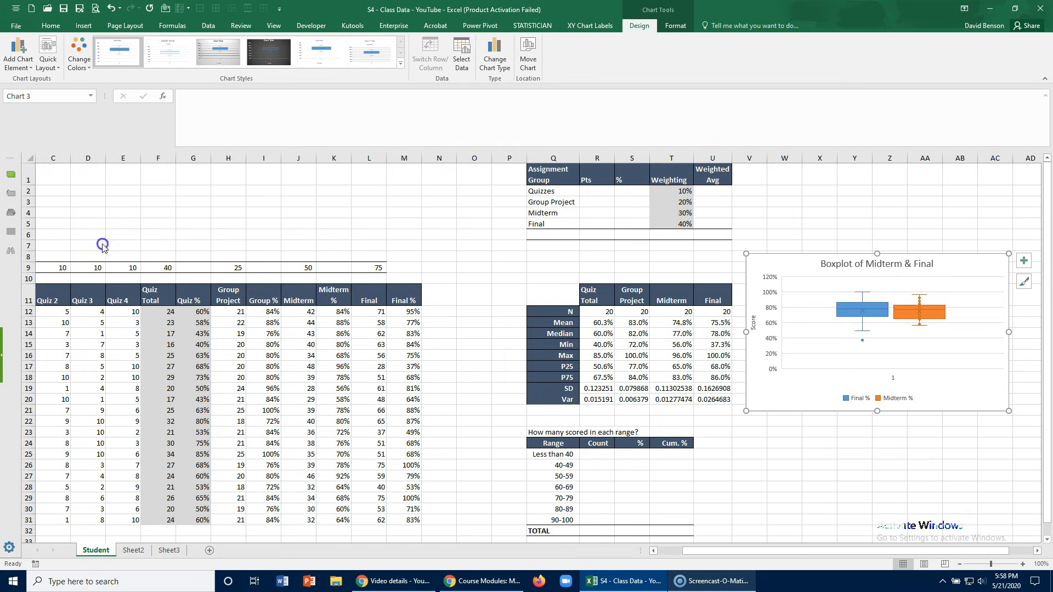
{"action": "left_click", "coordinate": [893, 379]}
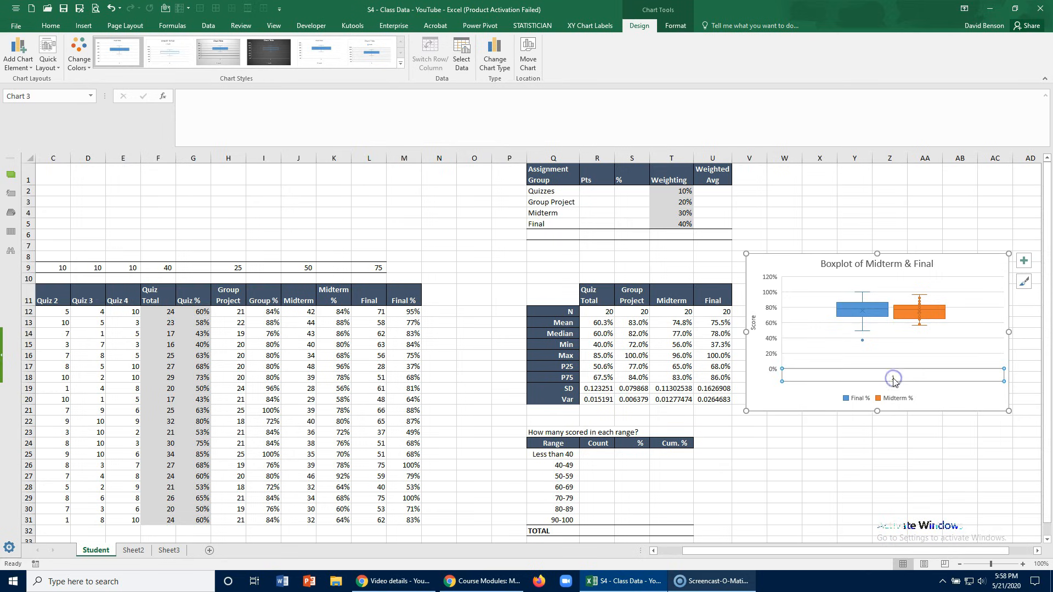
{"action": "key", "text": "Delete"}
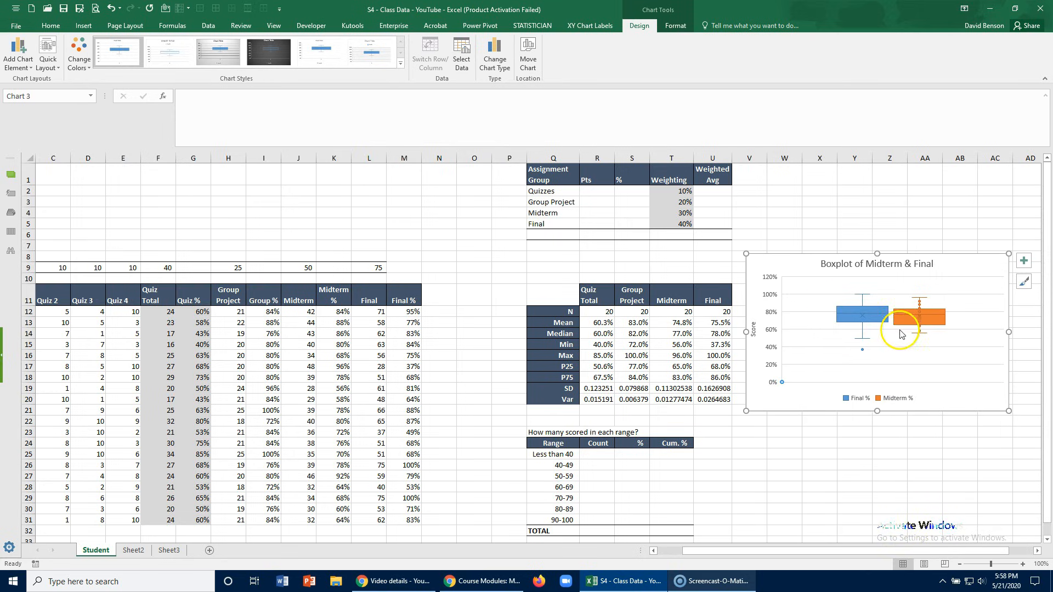
- Nudge the boxplot slightly further from the statistics table and compare the Final and Midterm boxes
{"action": "mouse_move", "coordinate": [903, 322]}
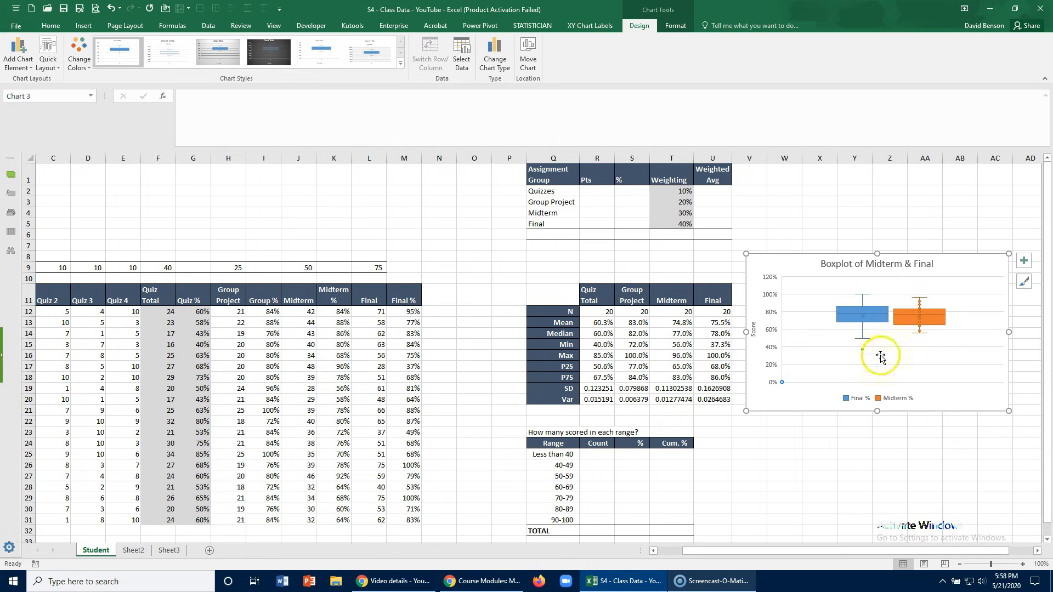
{"action": "left_click_drag", "start_coordinate": [805, 263], "coordinate": [815, 261]}
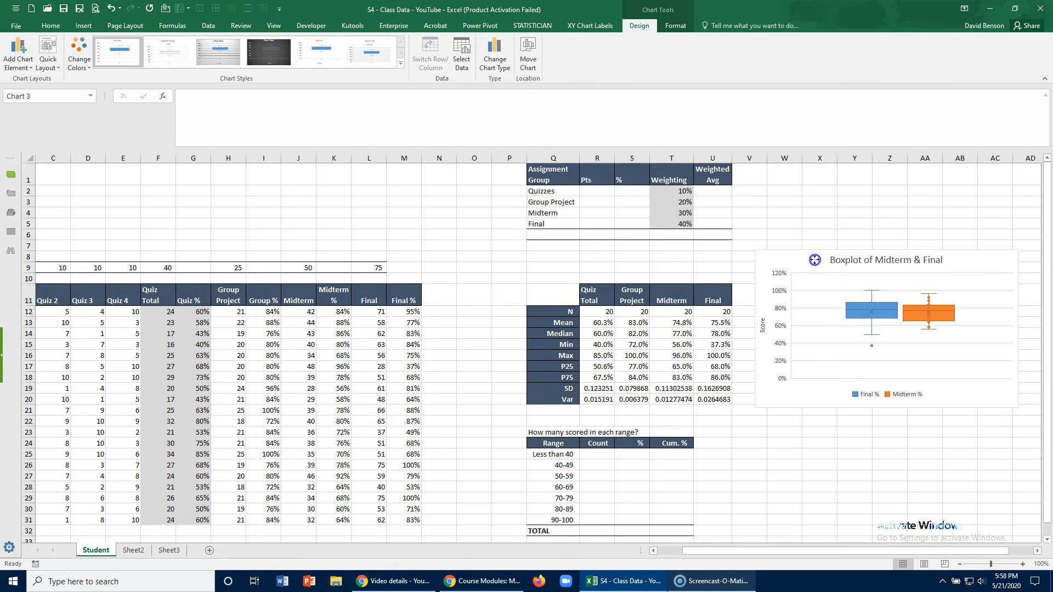
{"action": "left_click", "coordinate": [925, 305]}
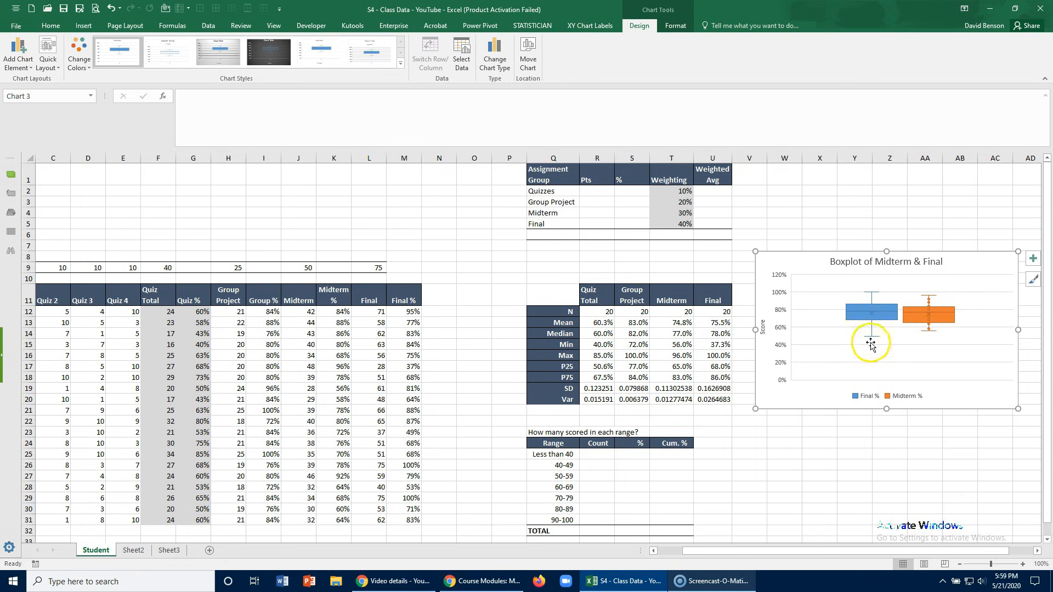
{"action": "mouse_move", "coordinate": [872, 349]}
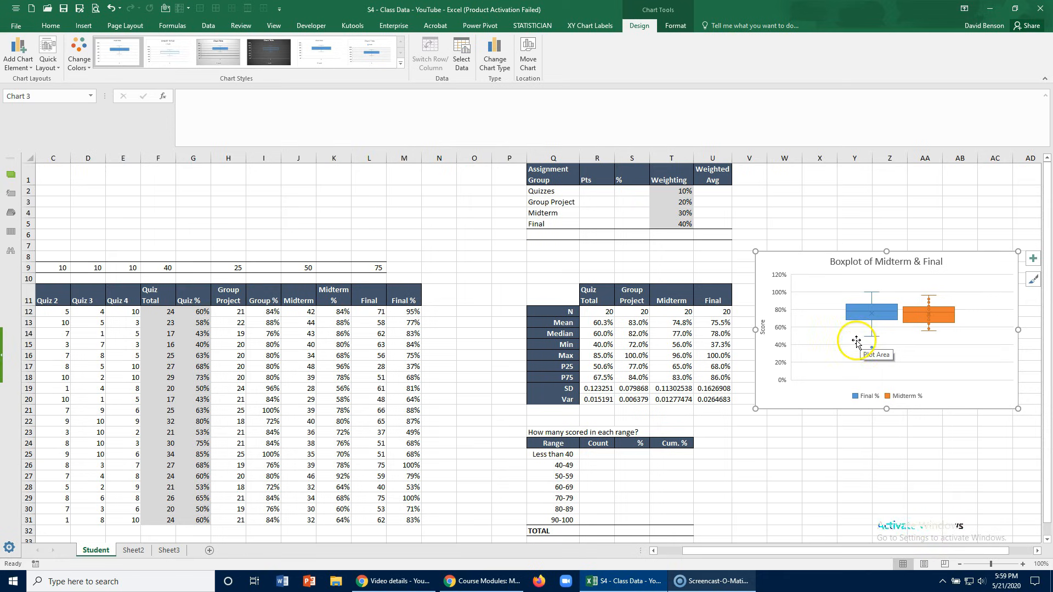
- Examine the score-range table below the statistics and its range labels from "Less than 40" through 50-59
{"action": "scroll", "coordinate": [860, 340], "scroll_direction": "down", "scroll_amount": 1}
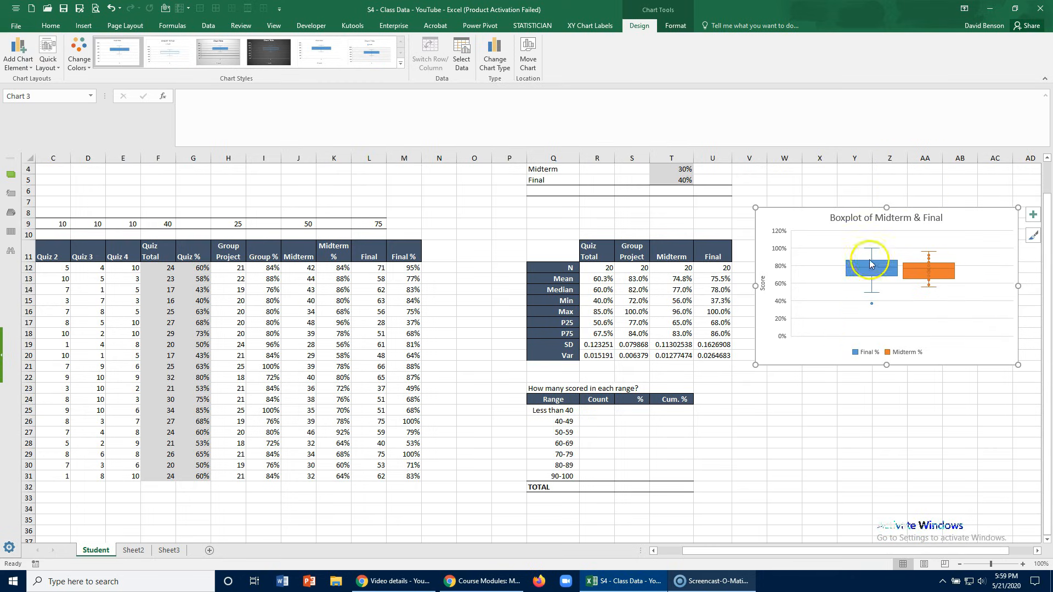
{"action": "scroll", "coordinate": [708, 373], "scroll_direction": "down", "scroll_amount": 2}
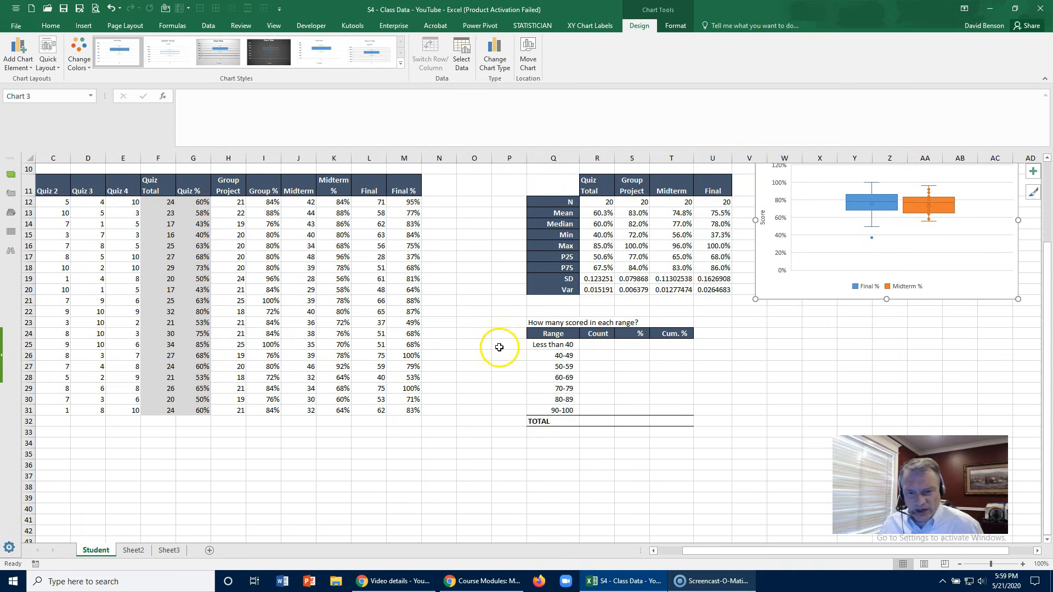
{"action": "left_click", "coordinate": [538, 345]}
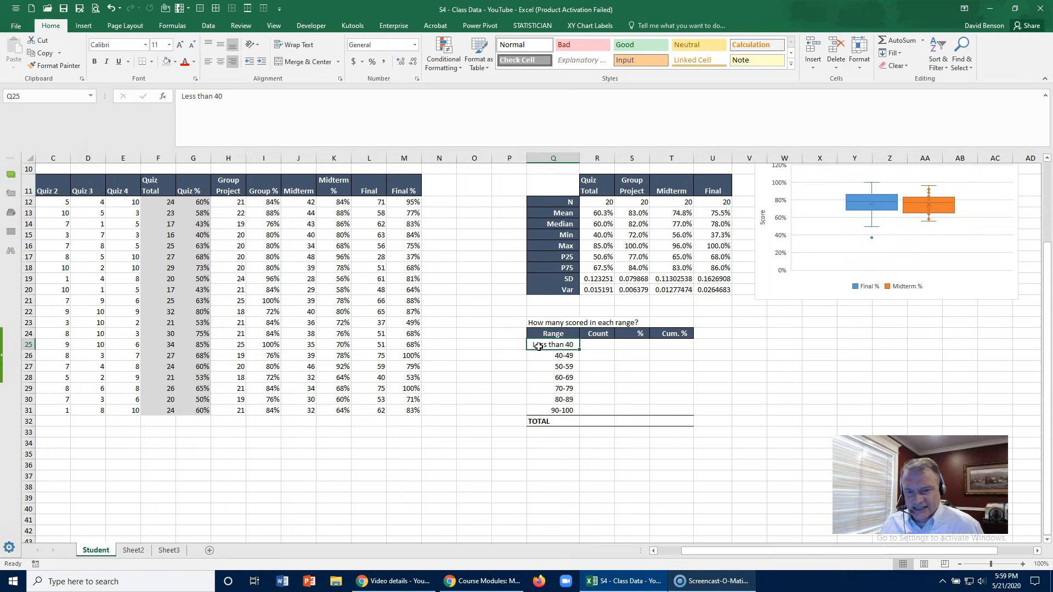
{"action": "left_click", "coordinate": [554, 323]}
{"action": "left_click", "coordinate": [558, 344]}
{"action": "left_click", "coordinate": [560, 354]}
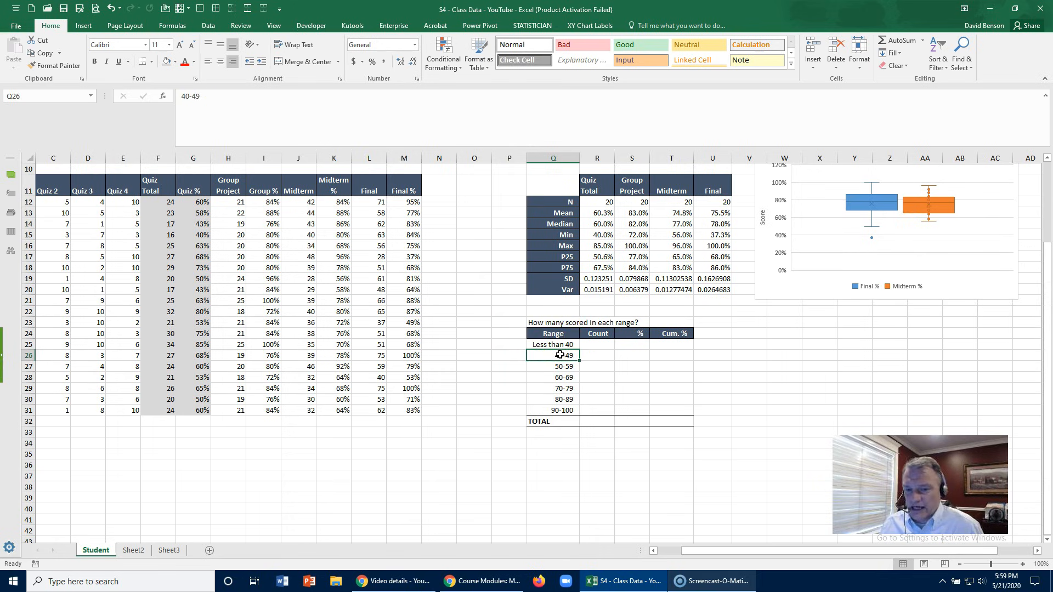
{"action": "left_click", "coordinate": [560, 366]}
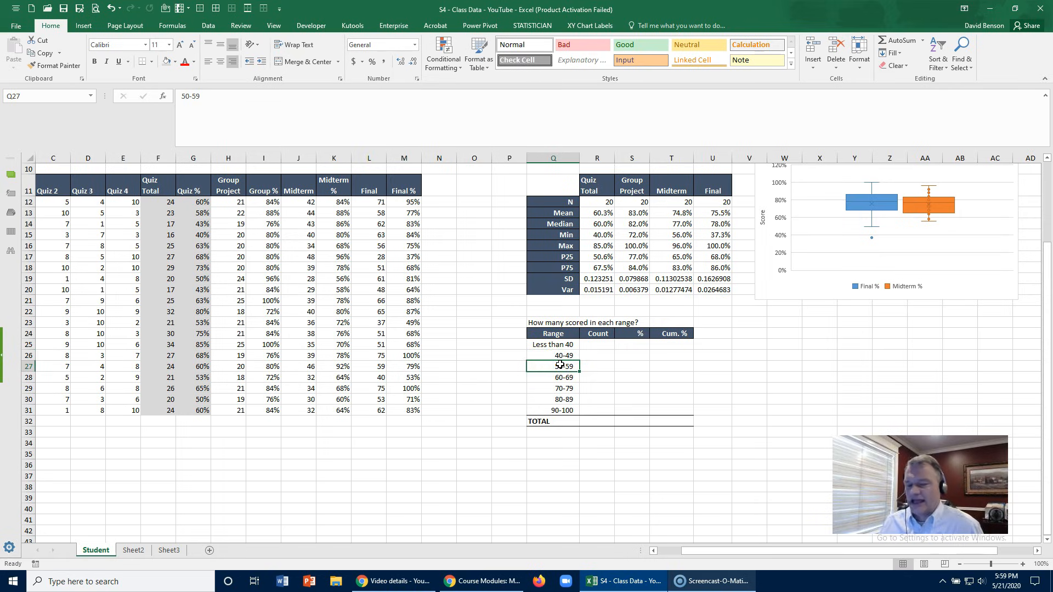
{"action": "left_click", "coordinate": [553, 344]}
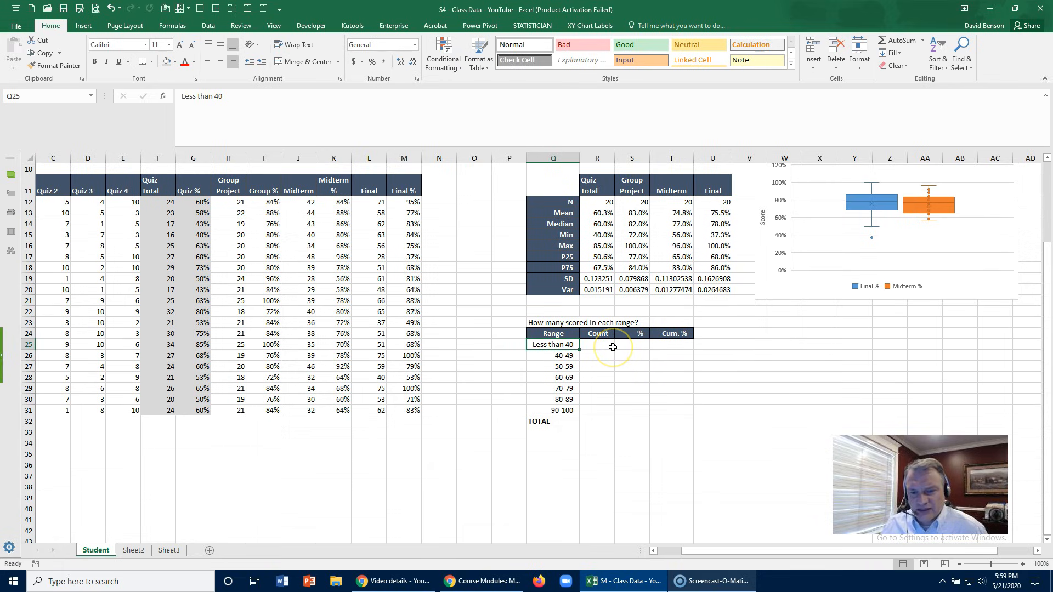
- Enter the bounds of the "Less than 40" range beside its label: 0% in O25 and 40% in P25
{"action": "left_click", "coordinate": [480, 346]}
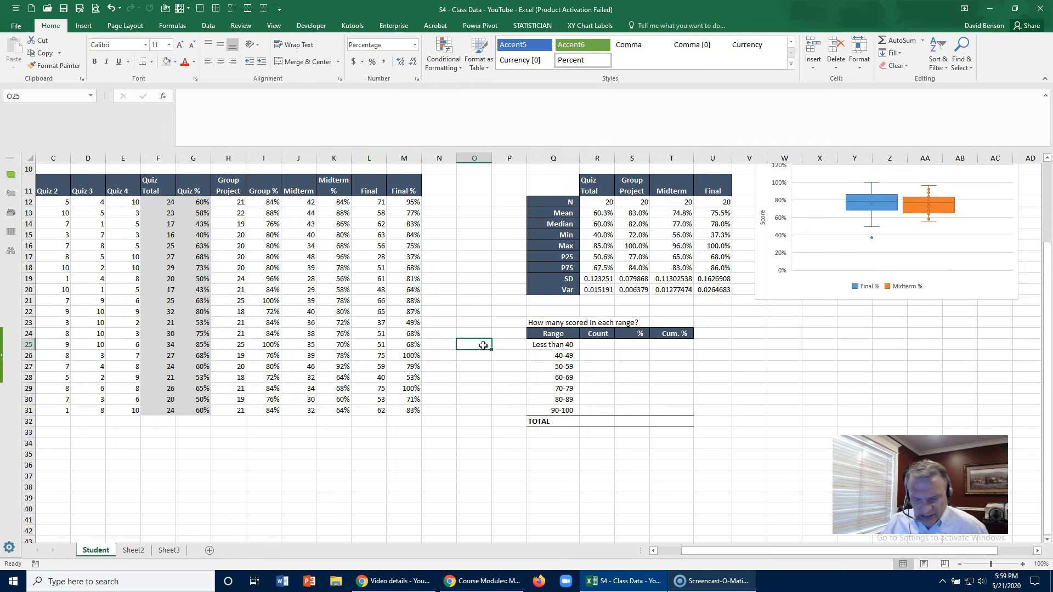
{"action": "key", "text": "Right"}
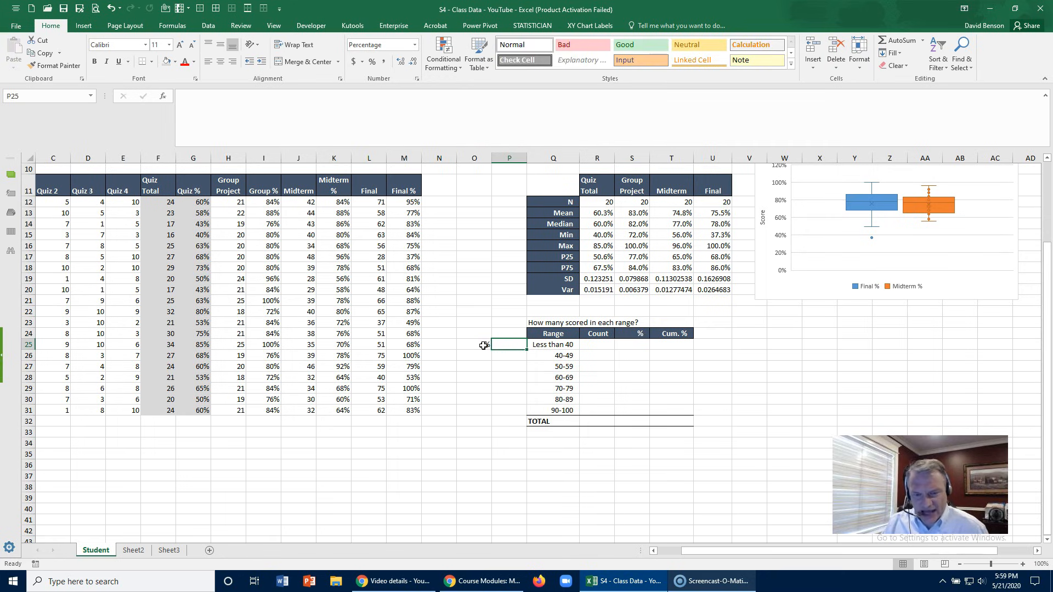
{"action": "type", "text": "40"}
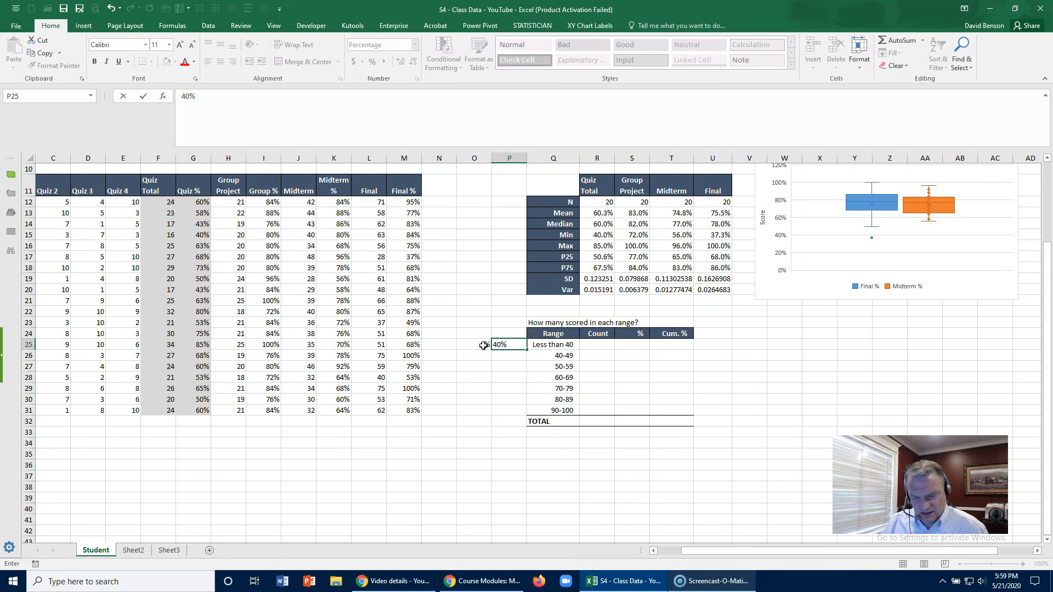
{"action": "left_click", "coordinate": [483, 346]}
- Enter lower bounds 40%, 50% and 60% from O26 down and extend the series to 100% in O32
{"action": "left_click", "coordinate": [470, 353]}
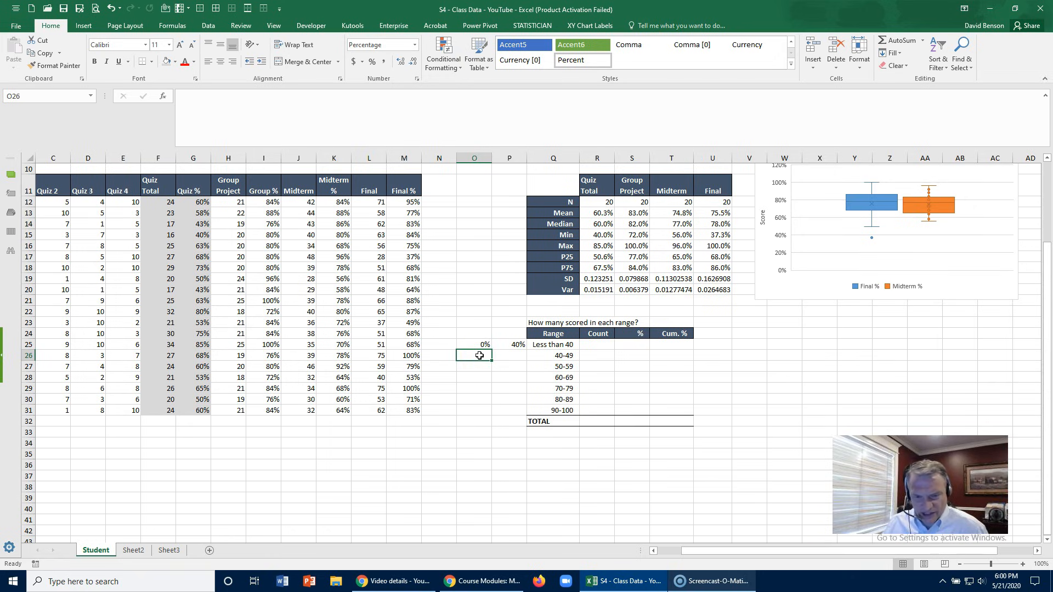
{"action": "type", "text": "40"}
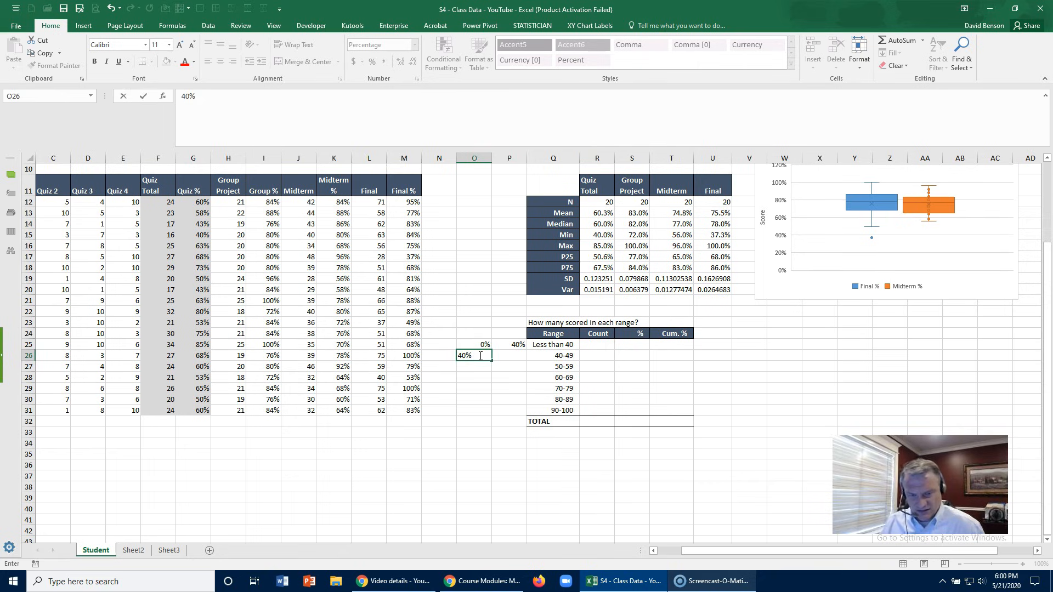
{"action": "key", "text": "Return"}
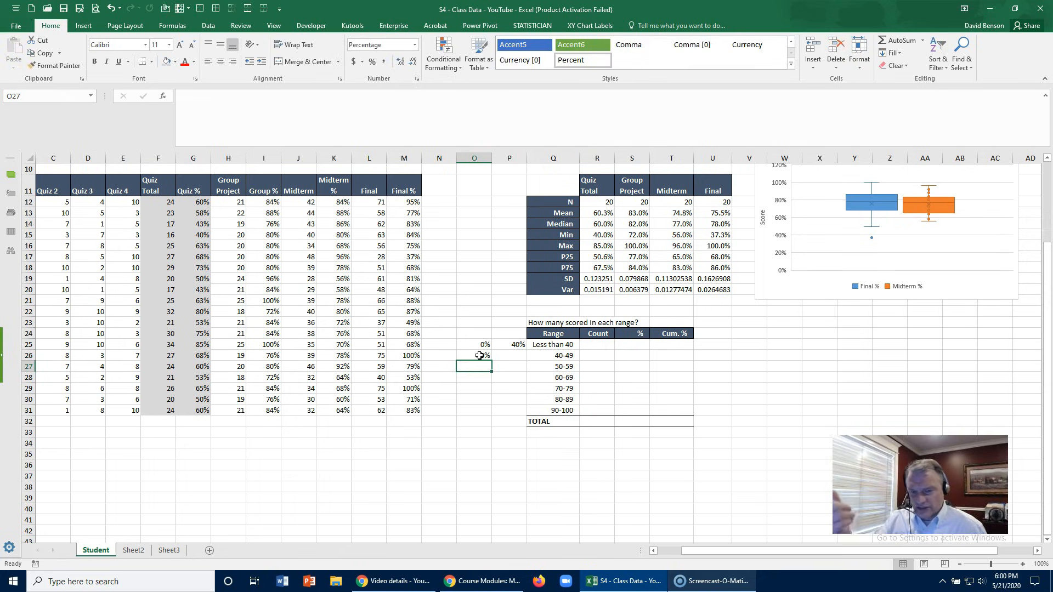
{"action": "type", "text": "50"}
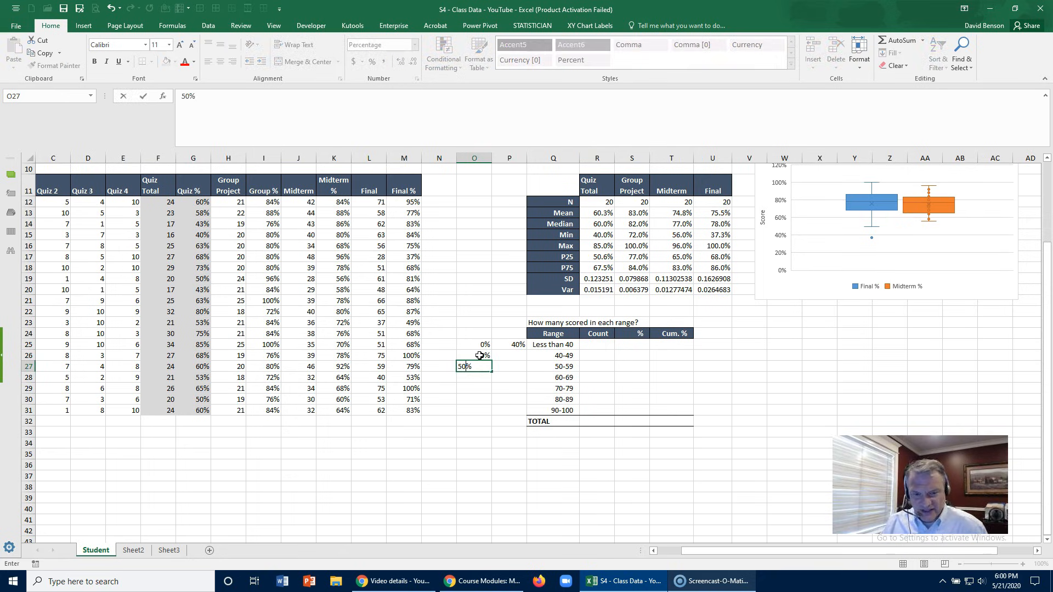
{"action": "key", "text": "Return"}
{"action": "type", "text": "60"}
{"action": "key", "text": "Return"}
{"action": "left_click_drag", "start_coordinate": [479, 355], "coordinate": [474, 437]}
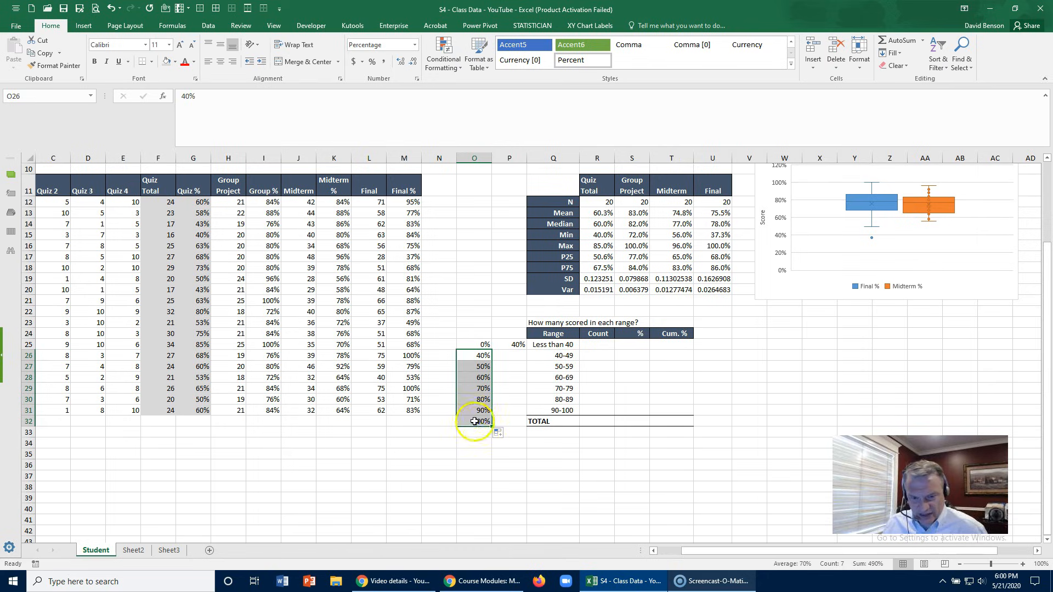
- Clear the 100% in O32 and copy the bounds 50% through 90% into the upper-bound column starting at P26
{"action": "left_click", "coordinate": [475, 419]}
{"action": "key", "text": "Delete"}
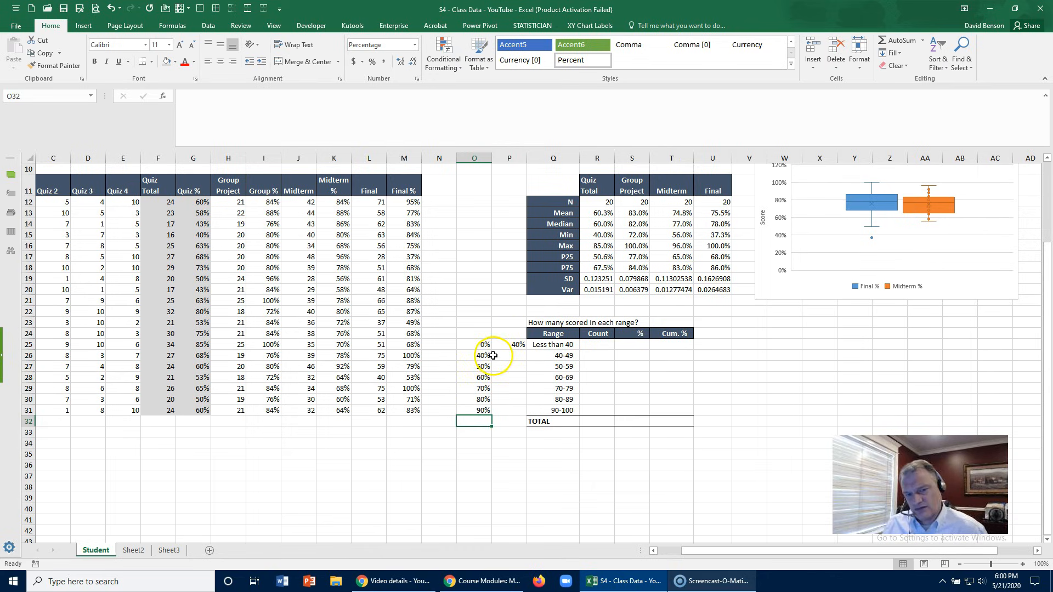
{"action": "left_click_drag", "start_coordinate": [481, 367], "coordinate": [482, 410]}
{"action": "key", "text": "ctrl+c"}
{"action": "left_click", "coordinate": [512, 355]}
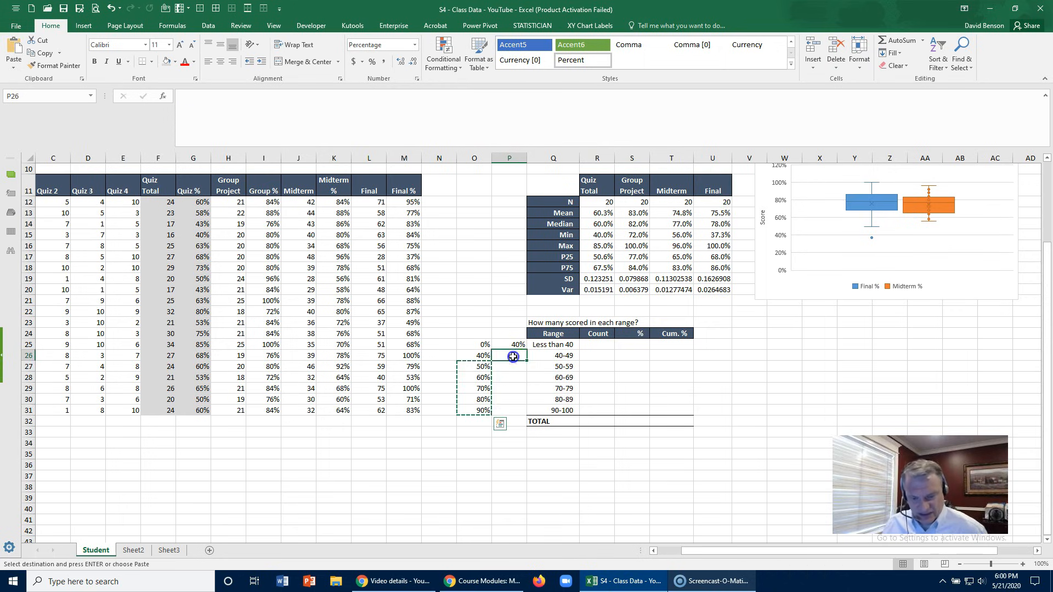
{"action": "key", "text": "ctrl+v"}
- Enter 100% in P31 as the upper bound of the 90-100 range
{"action": "left_click", "coordinate": [509, 411]}
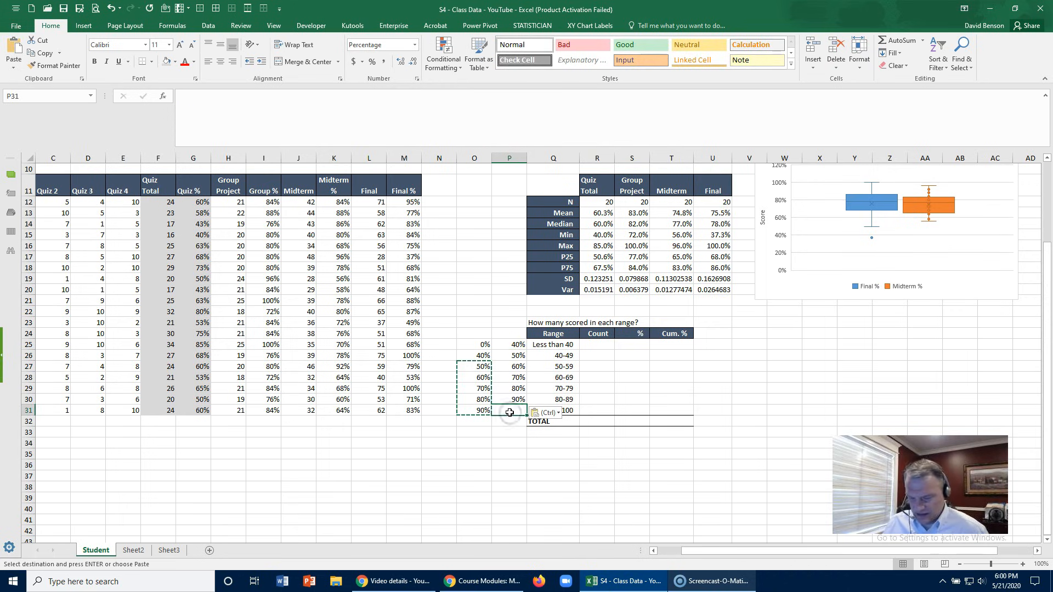
{"action": "type", "text": "100"}
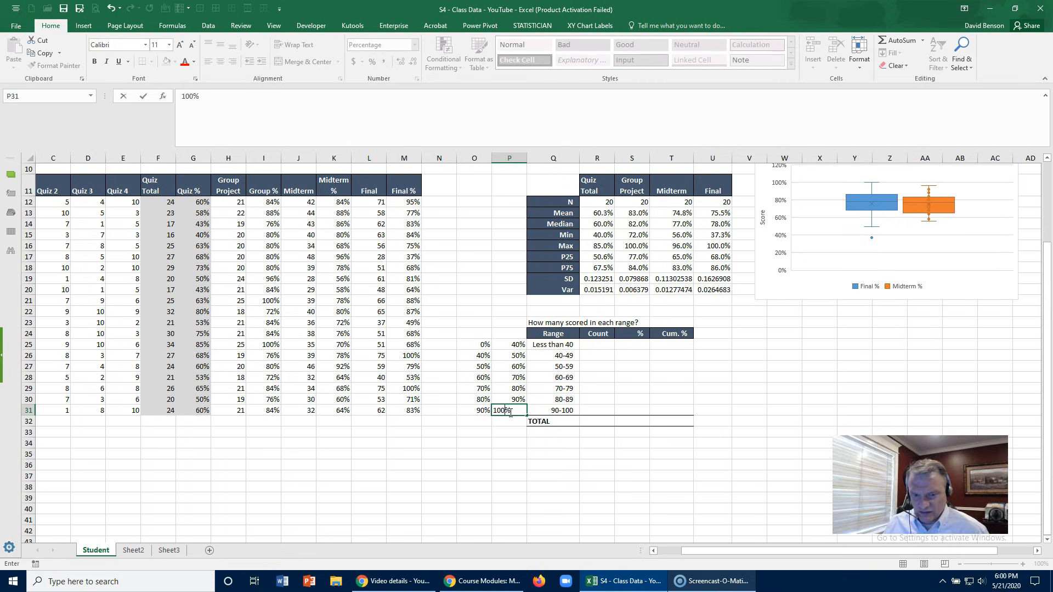
{"action": "key", "text": "ctrl+Return"}
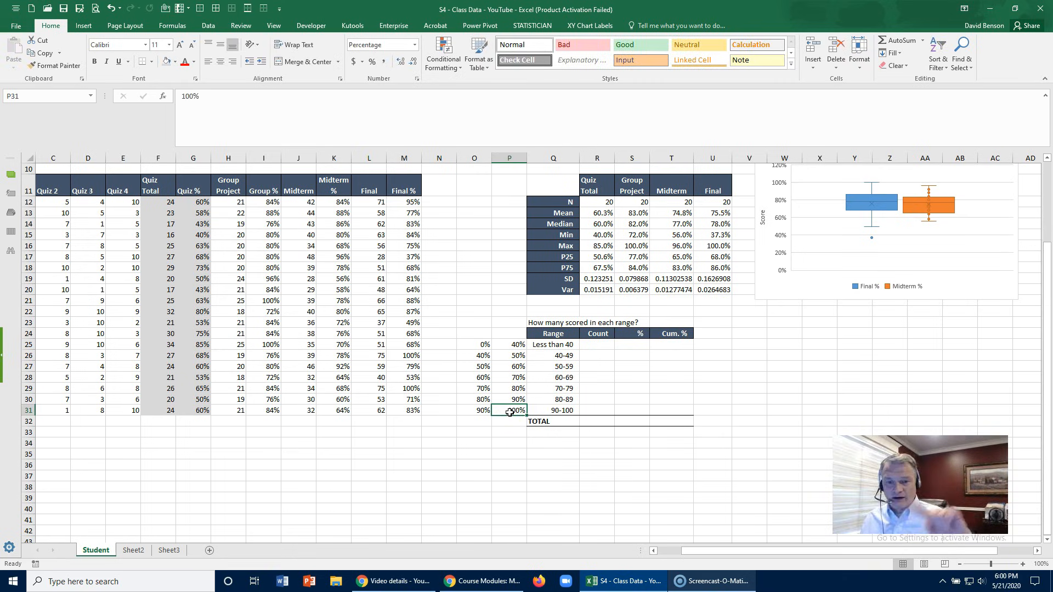
- Enter =COUNTIF(Final_percent,"<40%") in R25 to count the final scores in the "Less than 40" range
{"action": "left_click", "coordinate": [612, 345]}
{"action": "type", "text": "="}
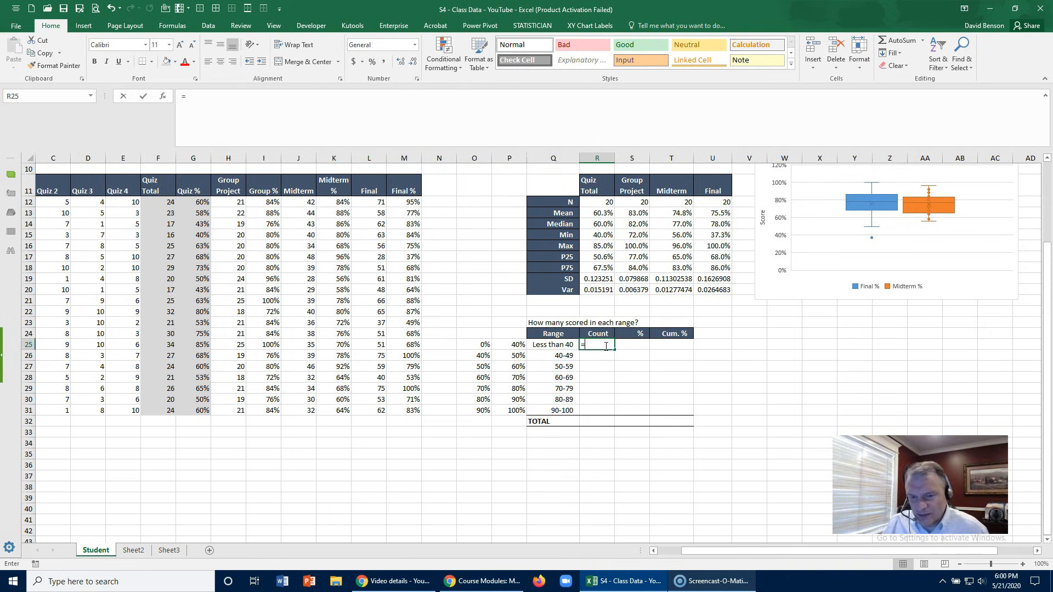
{"action": "type", "text": "count"}
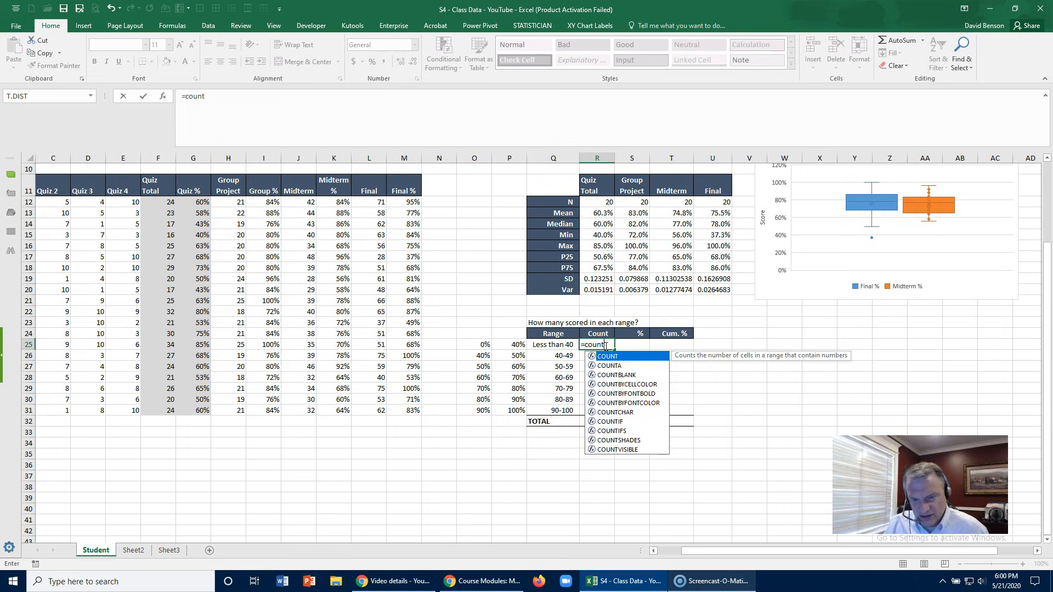
{"action": "type", "text": "if"}
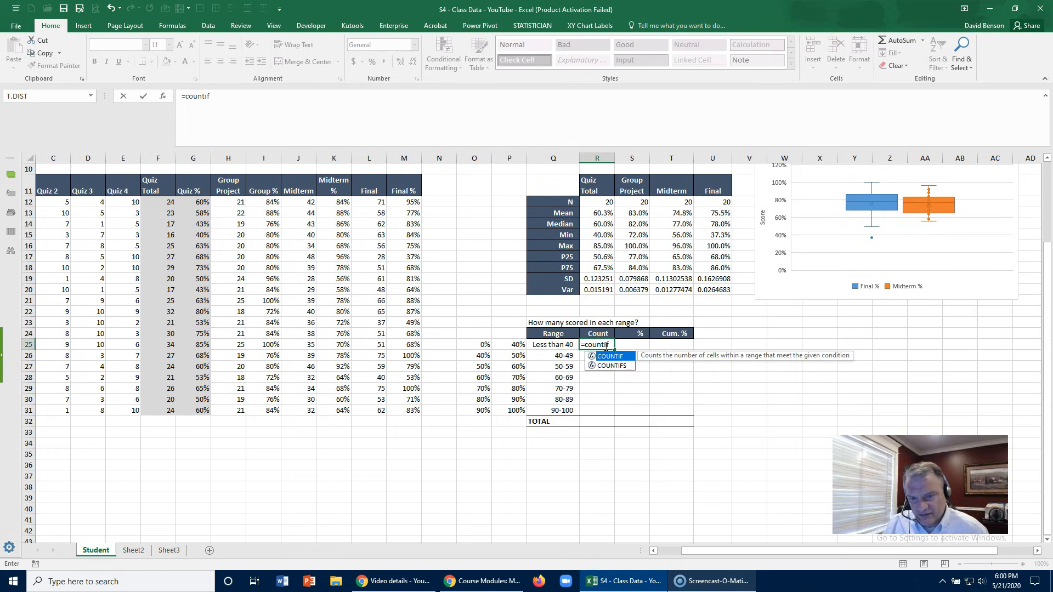
{"action": "type", "text": "("}
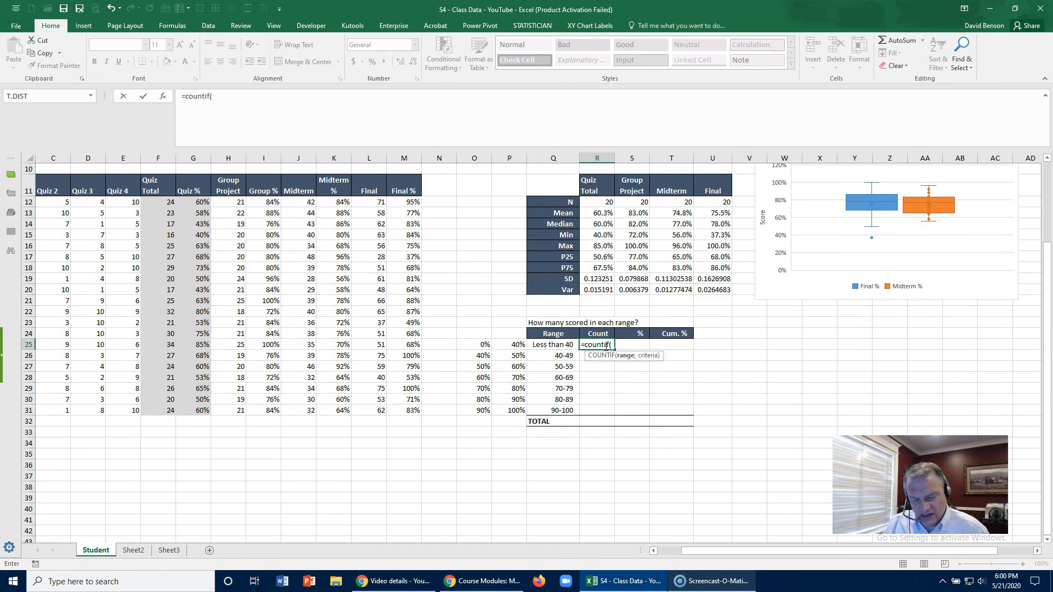
{"action": "type", "text": "fin"}
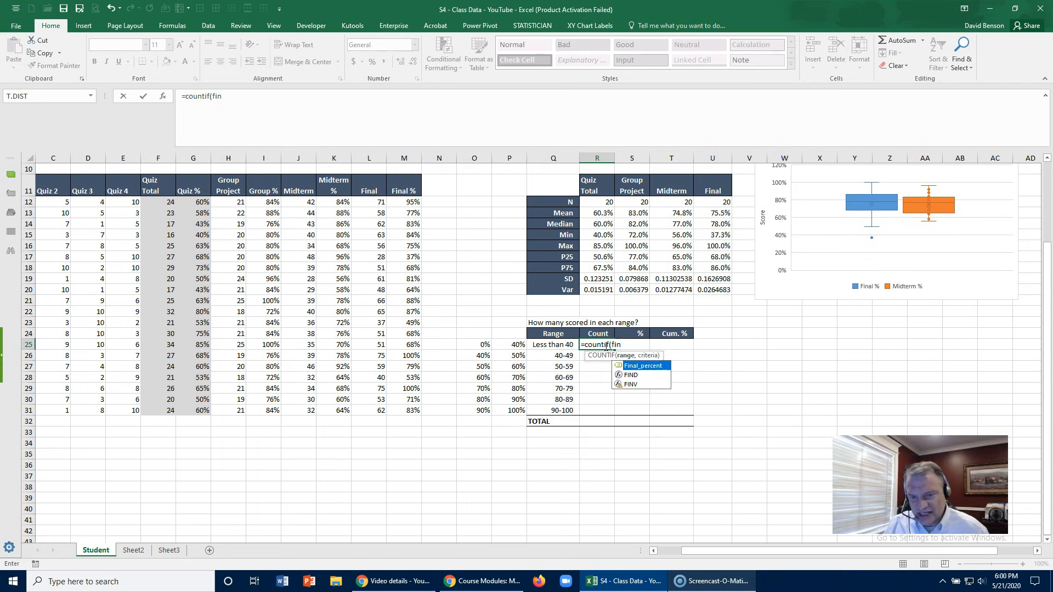
{"action": "key", "text": "Tab"}
{"action": "type", "text": ","}
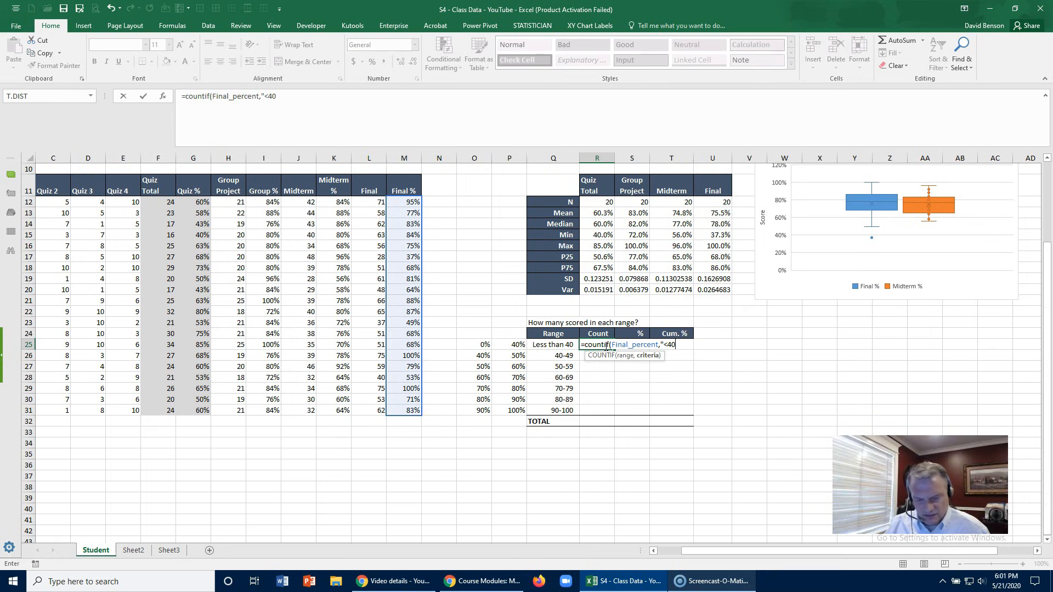
{"action": "type", "text": "%"}
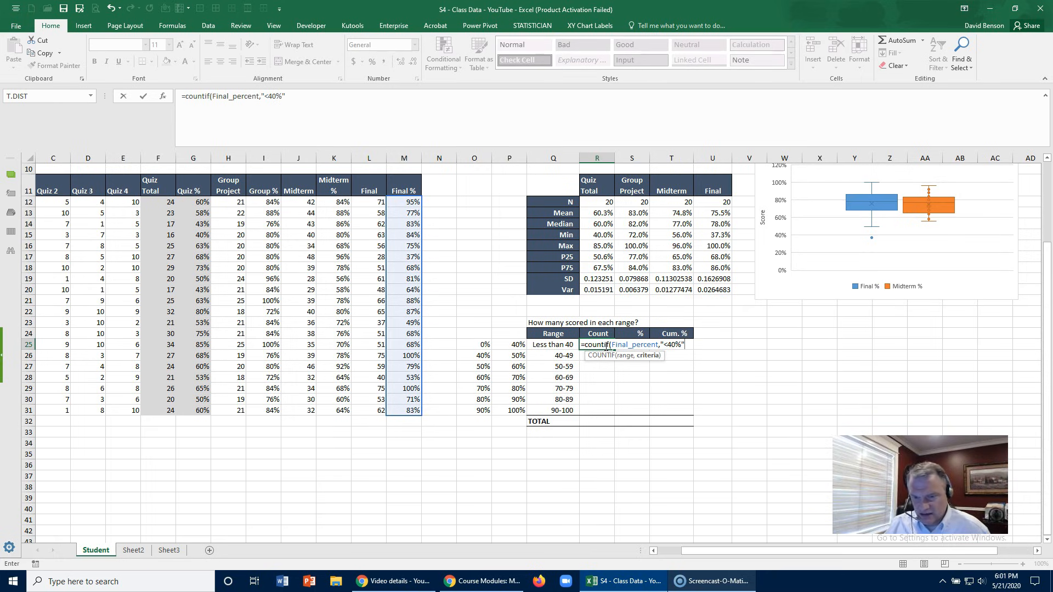
{"action": "key", "text": "Return"}
{"action": "key", "text": "Up"}
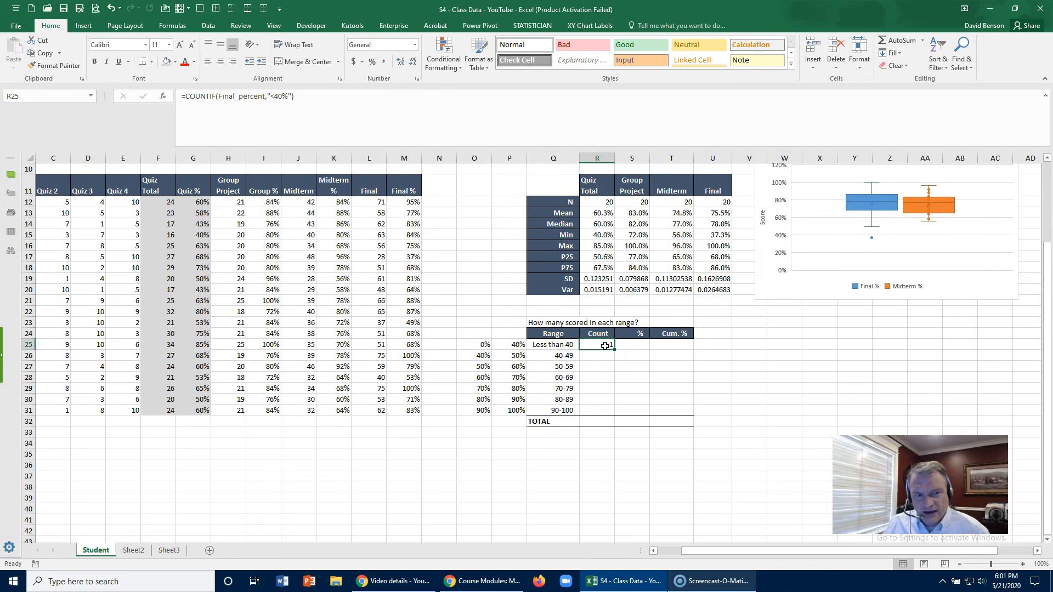
- Review the criterion of the R25 formula and check the matching score in M17 of the Final % column
{"action": "left_click", "coordinate": [280, 96]}
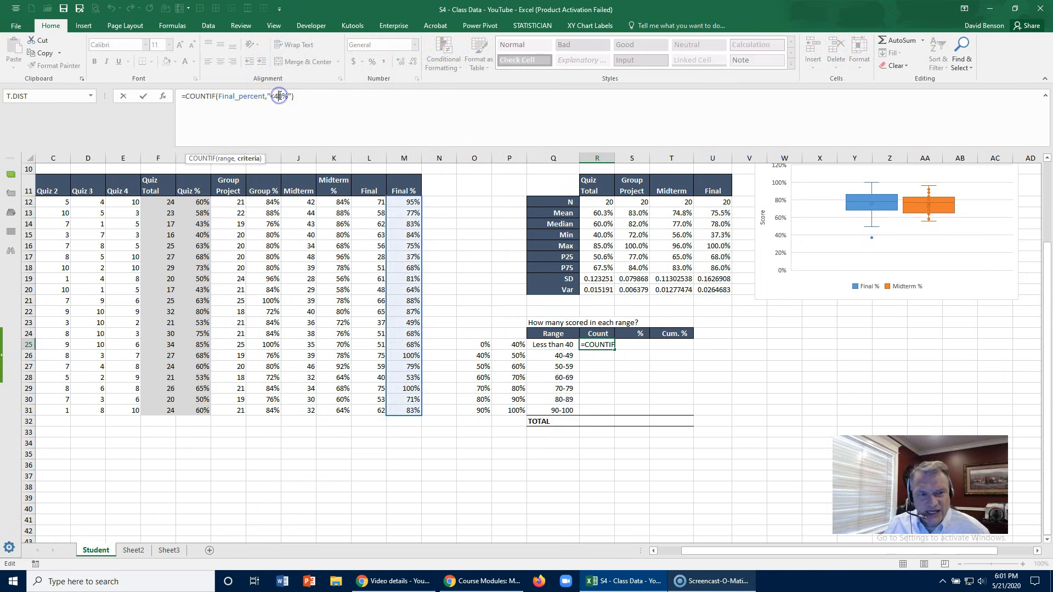
{"action": "key", "text": "Escape"}
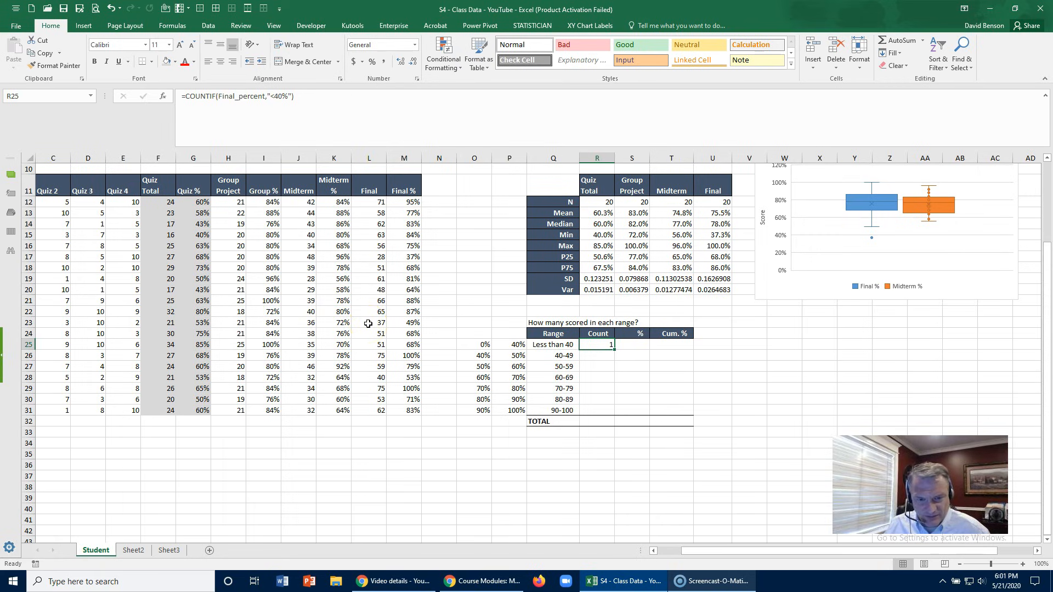
{"action": "left_click", "coordinate": [400, 259]}
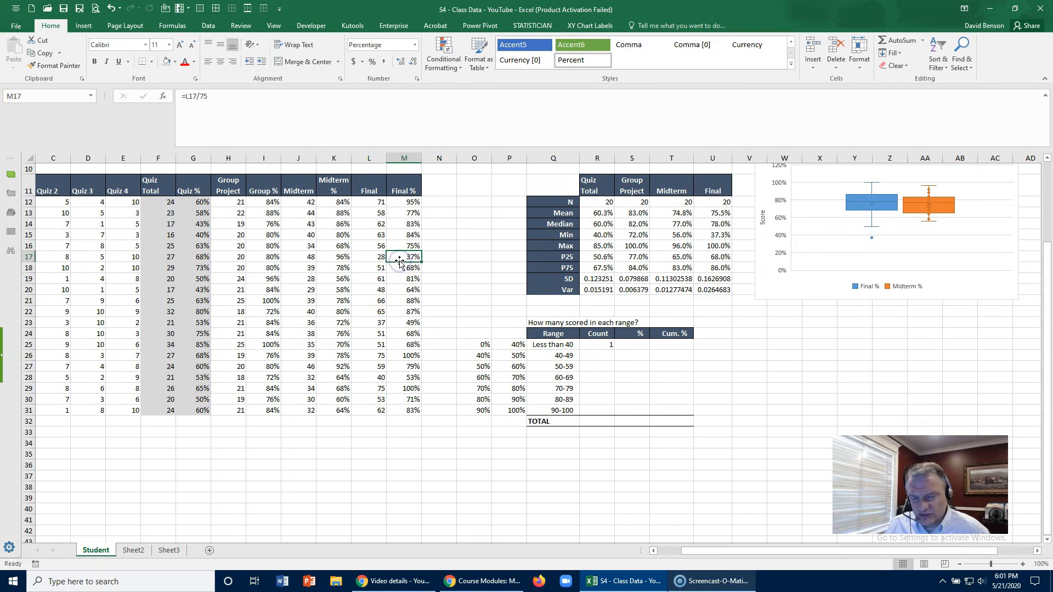
{"action": "left_click", "coordinate": [608, 357]}
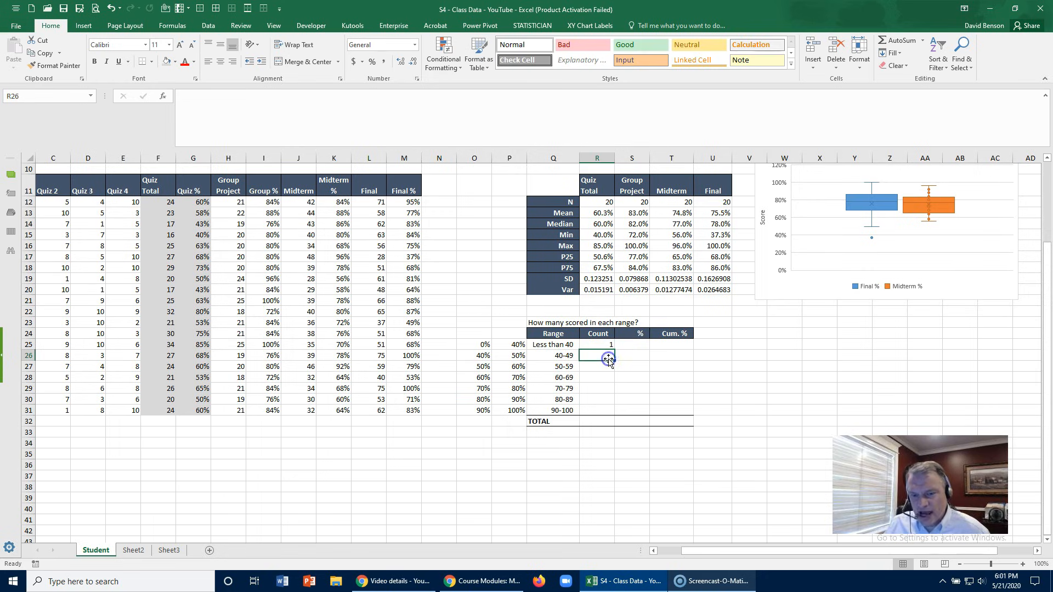
- Try the R25 COUNTIF formula with the criterion "<40", without the percent sign
{"action": "left_click", "coordinate": [605, 346]}
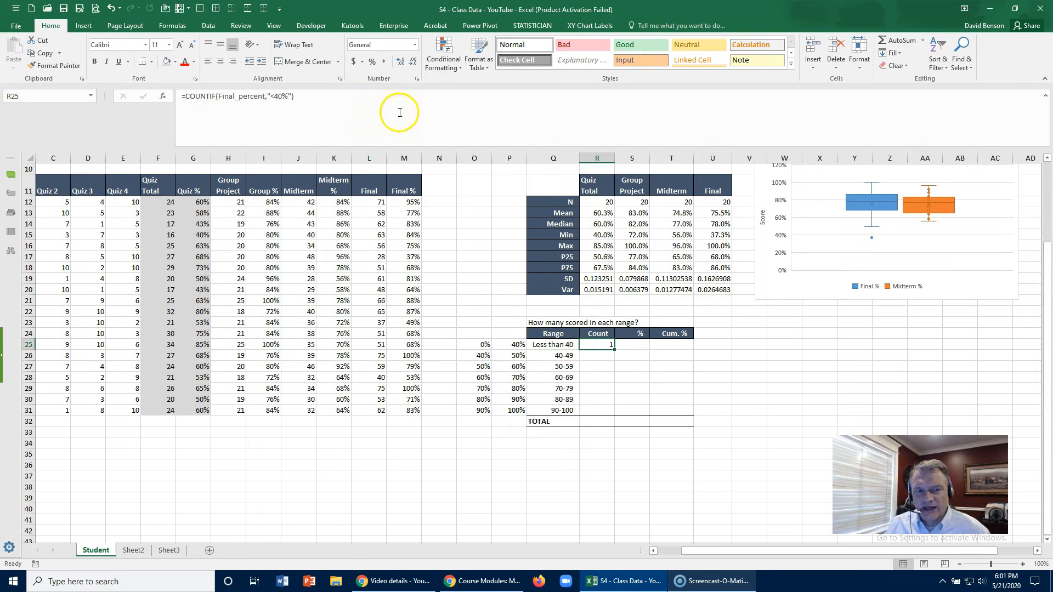
{"action": "left_click", "coordinate": [281, 98]}
{"action": "key", "text": "Delete"}
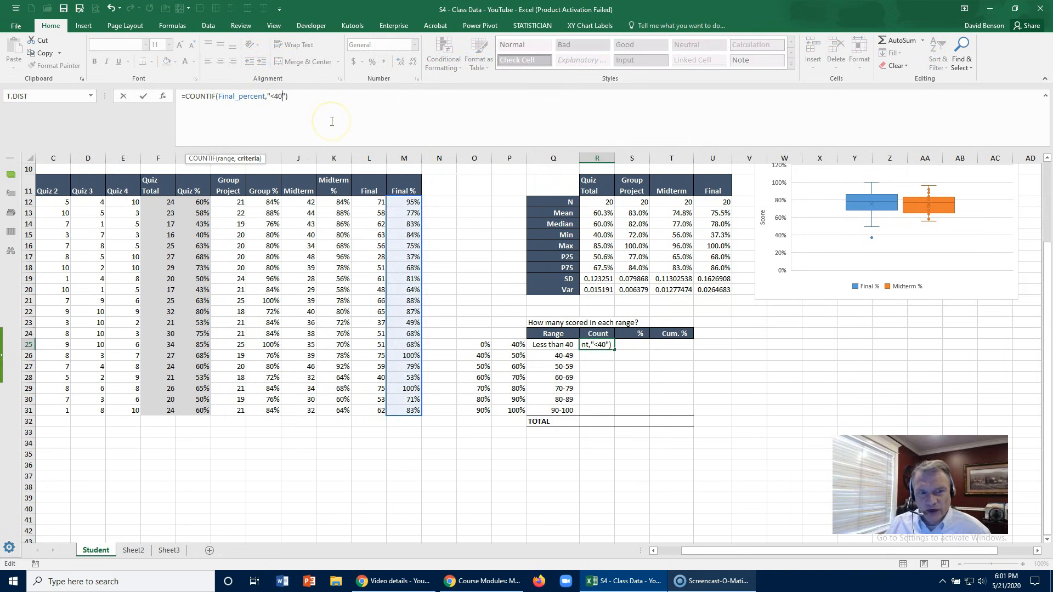
{"action": "key", "text": "ctrl+Return"}
{"action": "key", "text": "Up"}
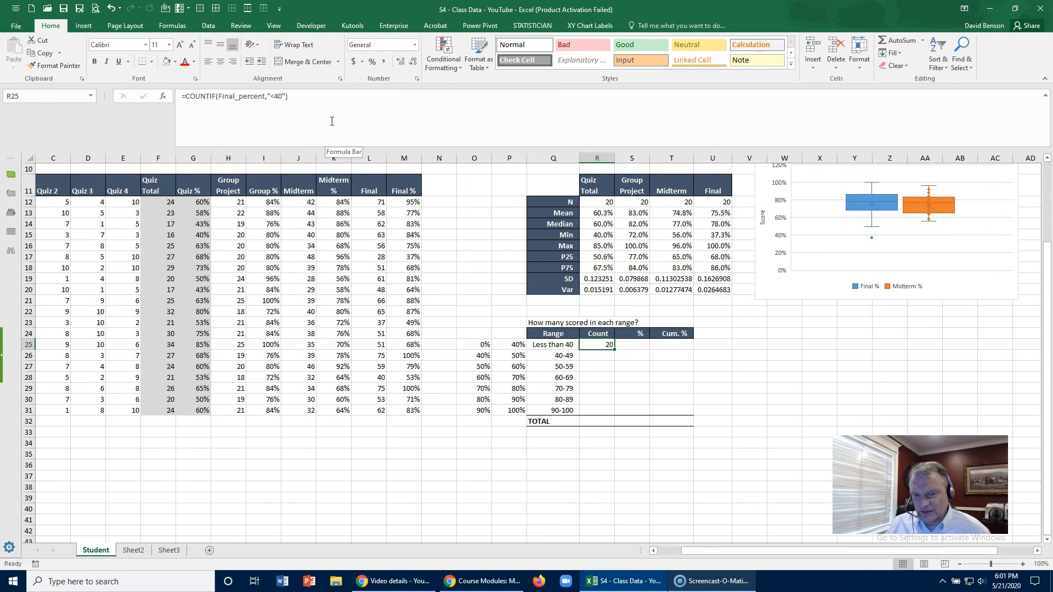
- Rewrite the R25 formula as =COUNTIF(Final_percent,"<40%") with the percent sign in the criterion
{"action": "type", "text": "=count"}
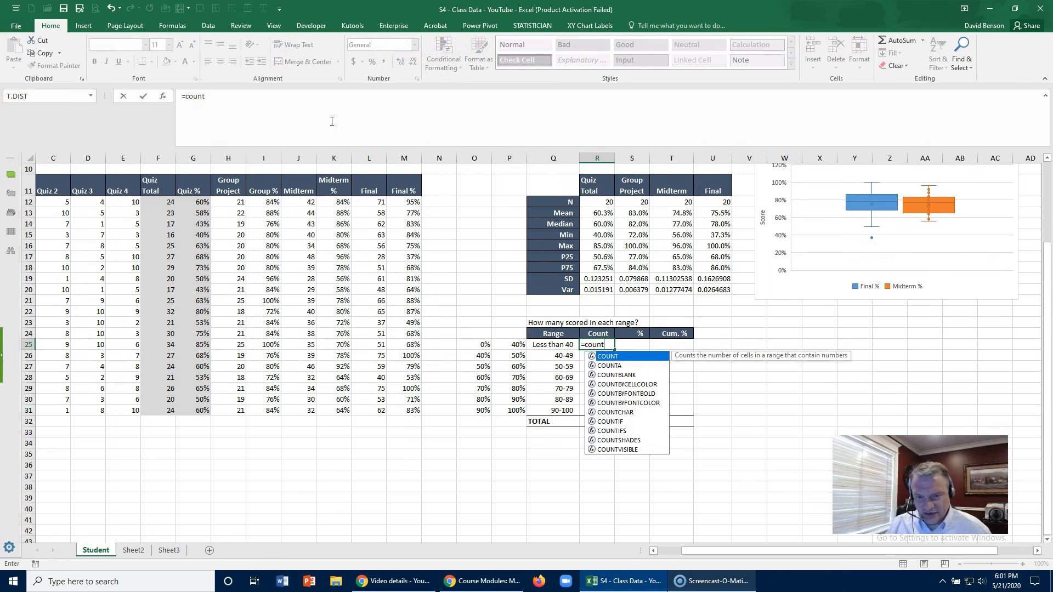
{"action": "type", "text": "if(fin"}
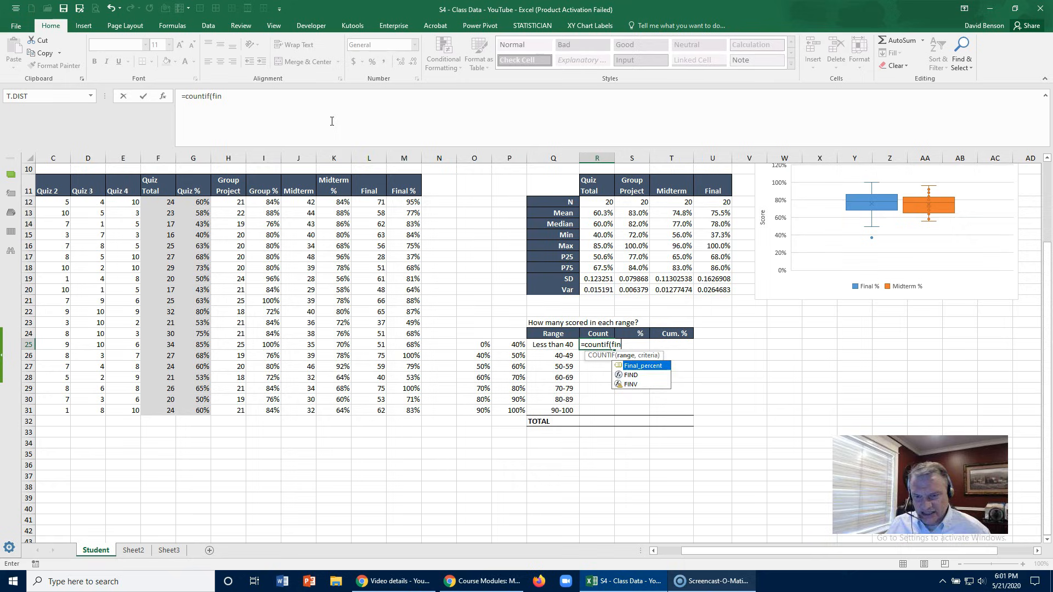
{"action": "key", "text": "Tab"}
{"action": "type", "text": ",\"<"}
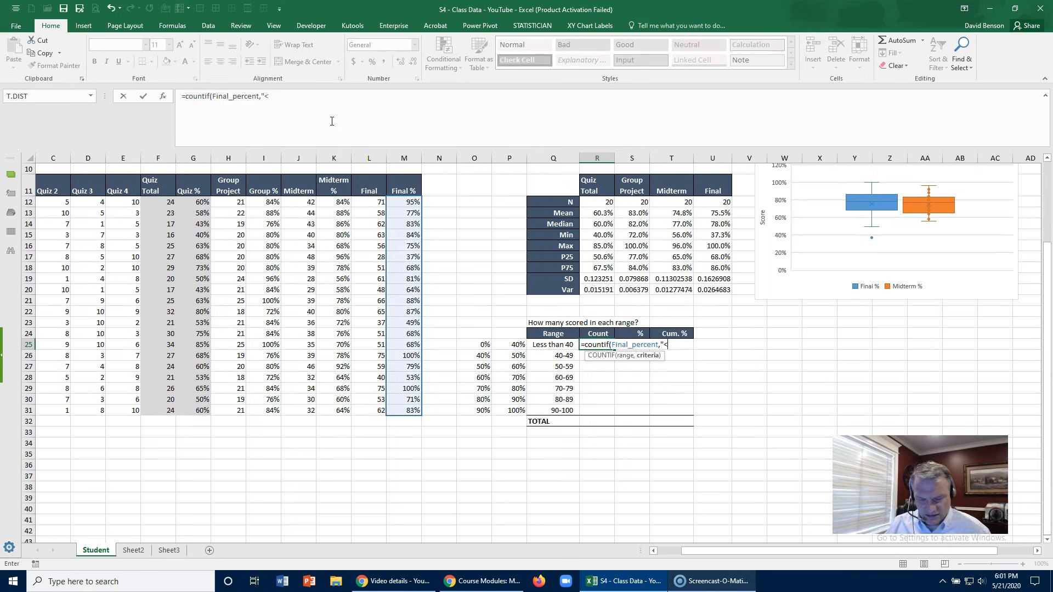
{"action": "type", "text": "40%"}
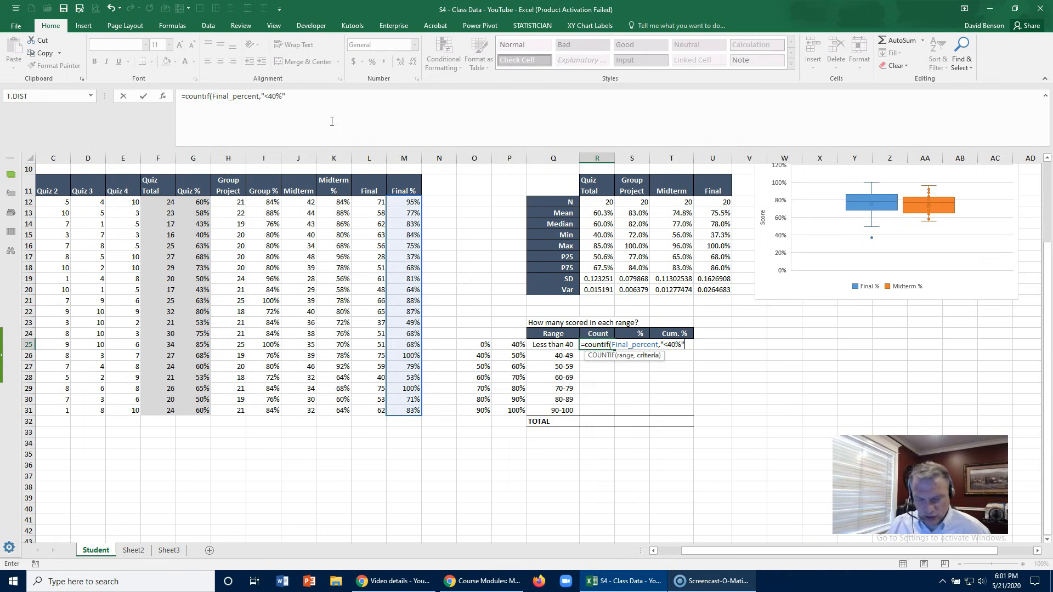
{"action": "type", "text": "\")"}
{"action": "key", "text": "ctrl+Return"}
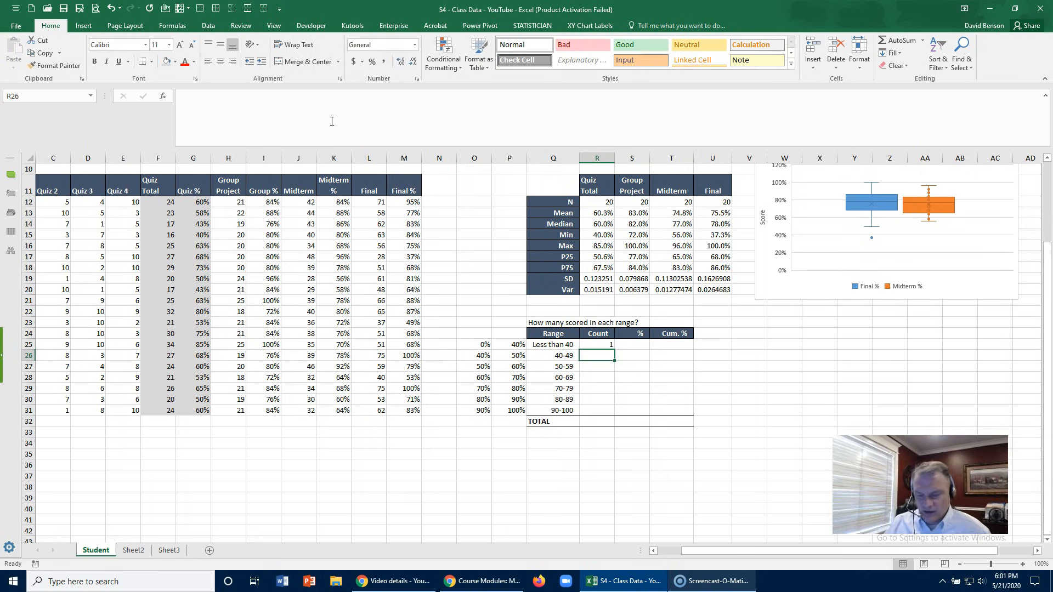
{"action": "left_click", "coordinate": [284, 94]}
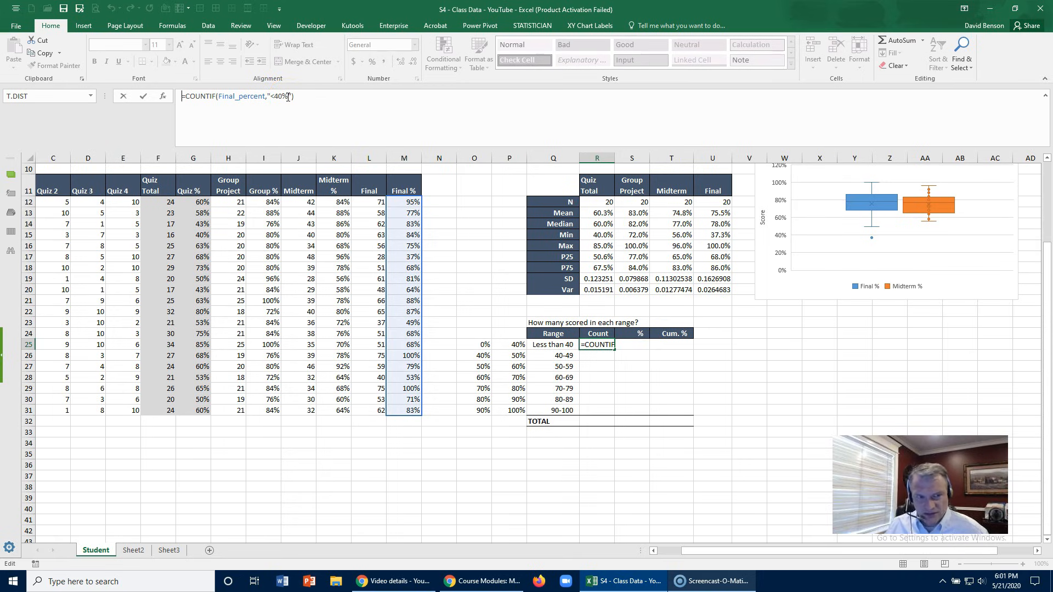
{"action": "key", "text": "Return"}
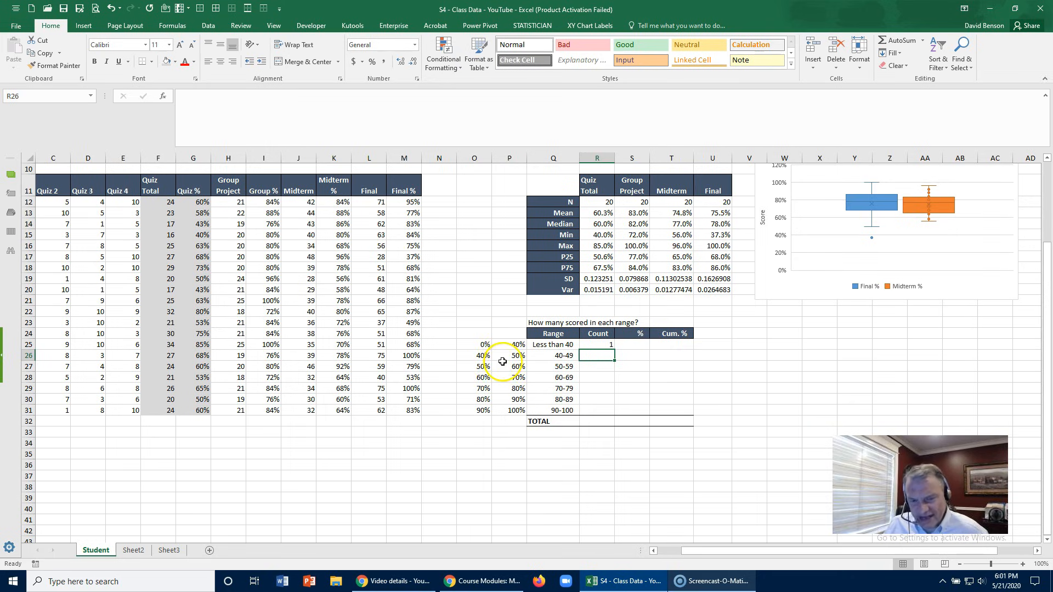
- Check the 40-49 range and its upper bound, then show the Final % scores with one decimal and restore whole percentages
{"action": "left_click", "coordinate": [560, 355]}
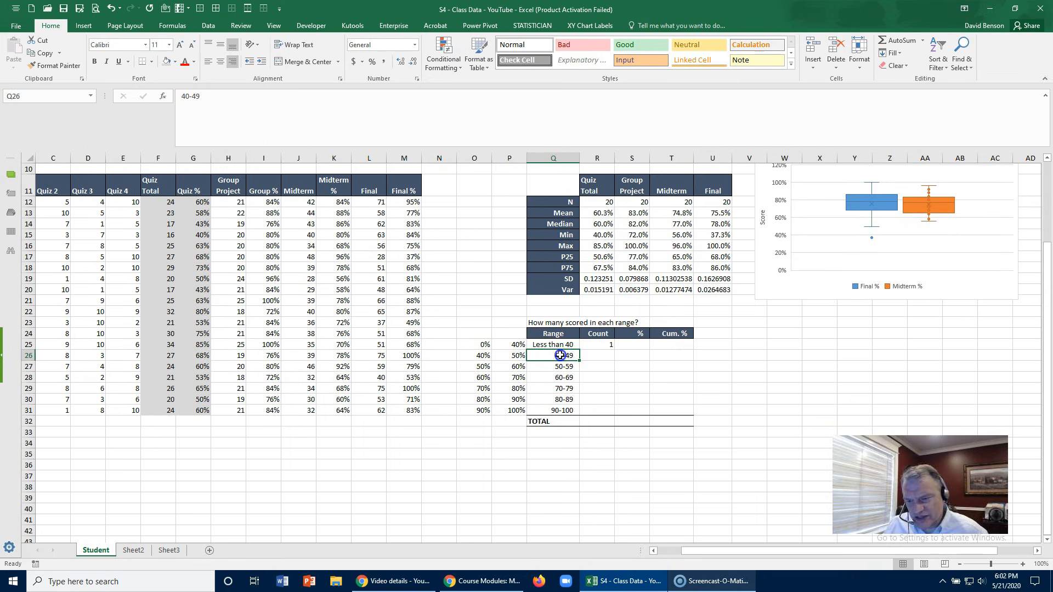
{"action": "left_click", "coordinate": [516, 355]}
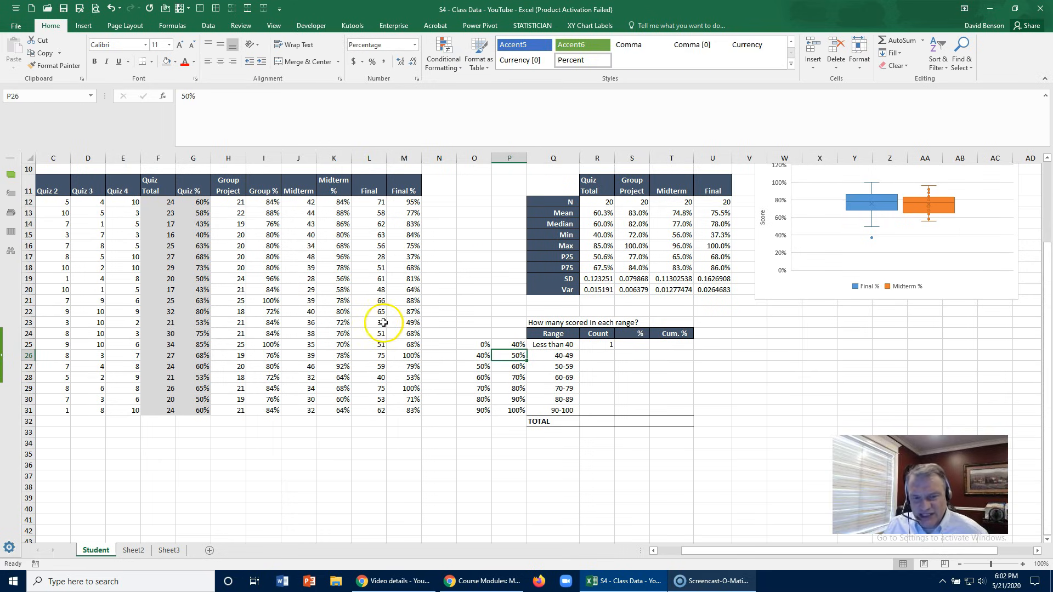
{"action": "left_click_drag", "start_coordinate": [405, 202], "coordinate": [412, 409]}
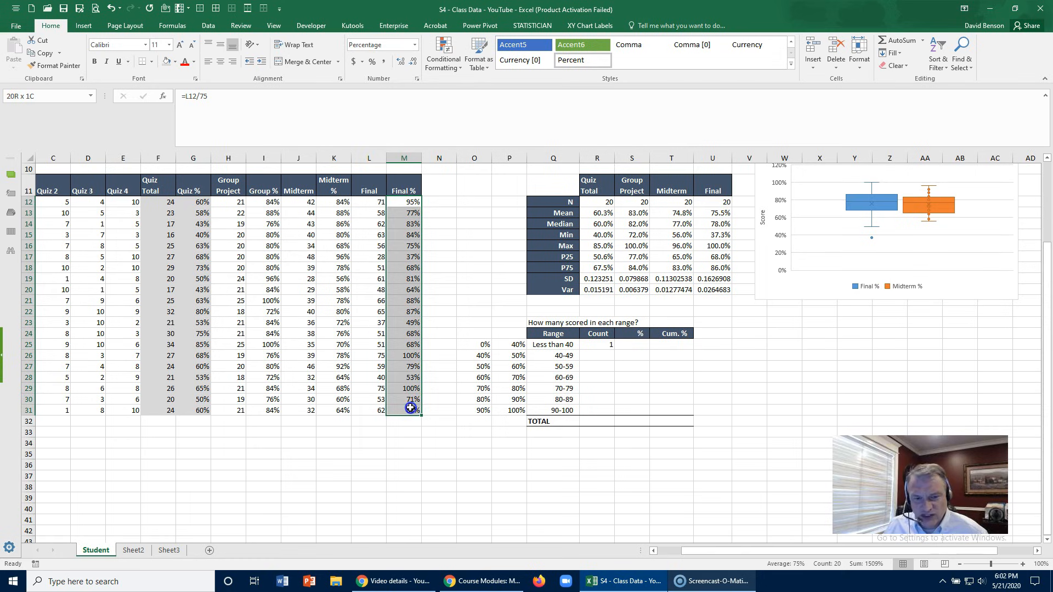
{"action": "left_click", "coordinate": [401, 62]}
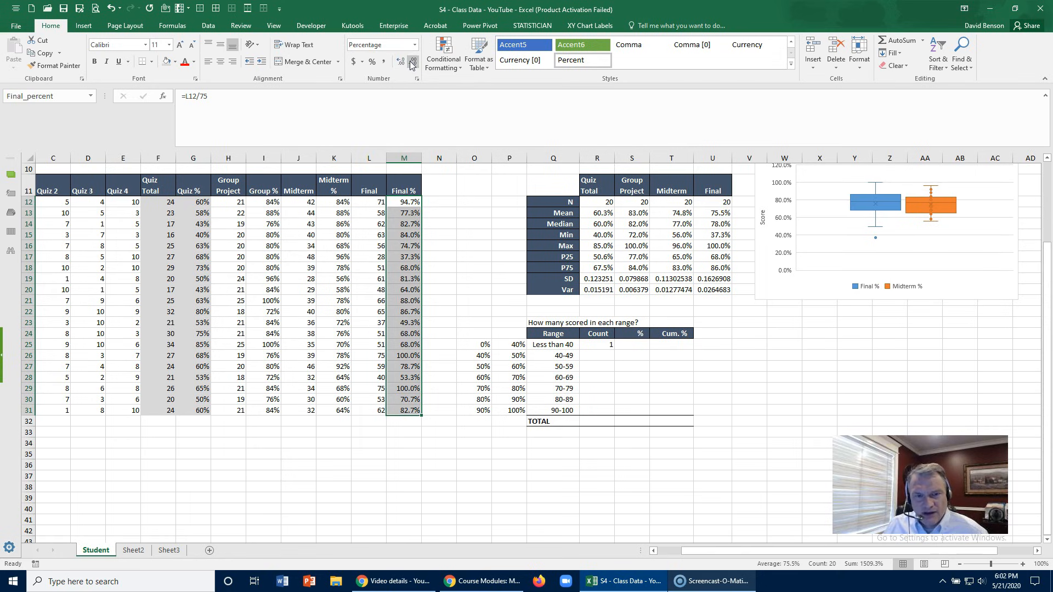
{"action": "left_click", "coordinate": [411, 62]}
- Start a COUNTIFS formula in R26 counting Final_percent values greater than or equal to the lower bound in O26
{"action": "left_click", "coordinate": [475, 357]}
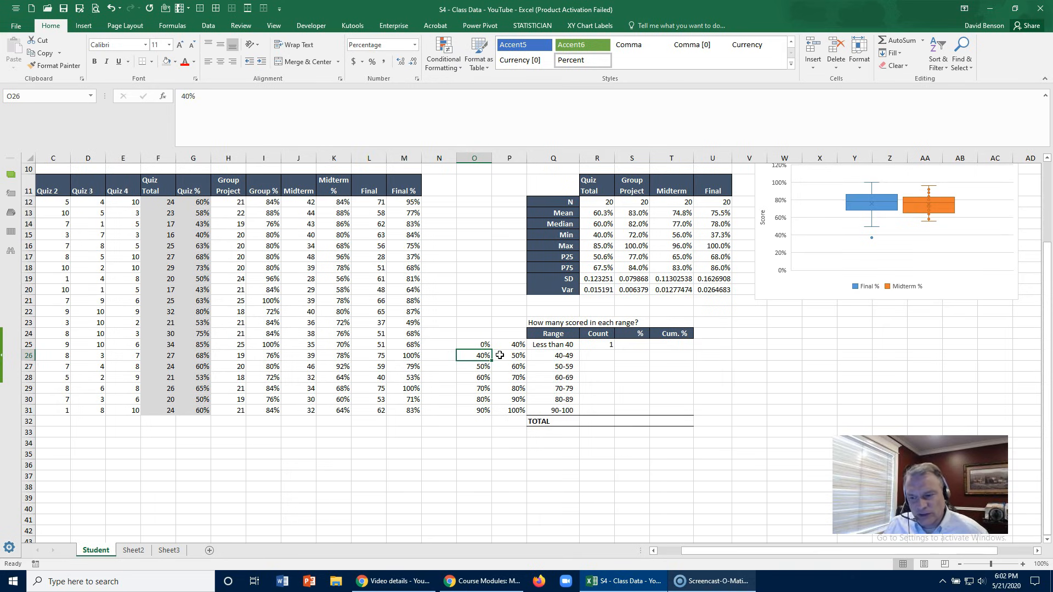
{"action": "left_click", "coordinate": [589, 354]}
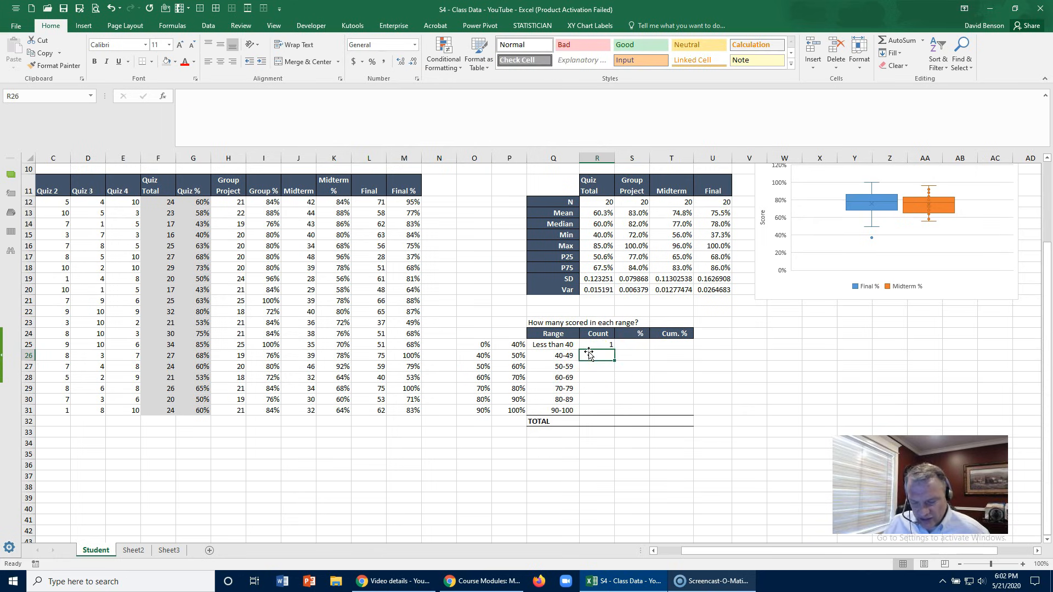
{"action": "type", "text": "=c"}
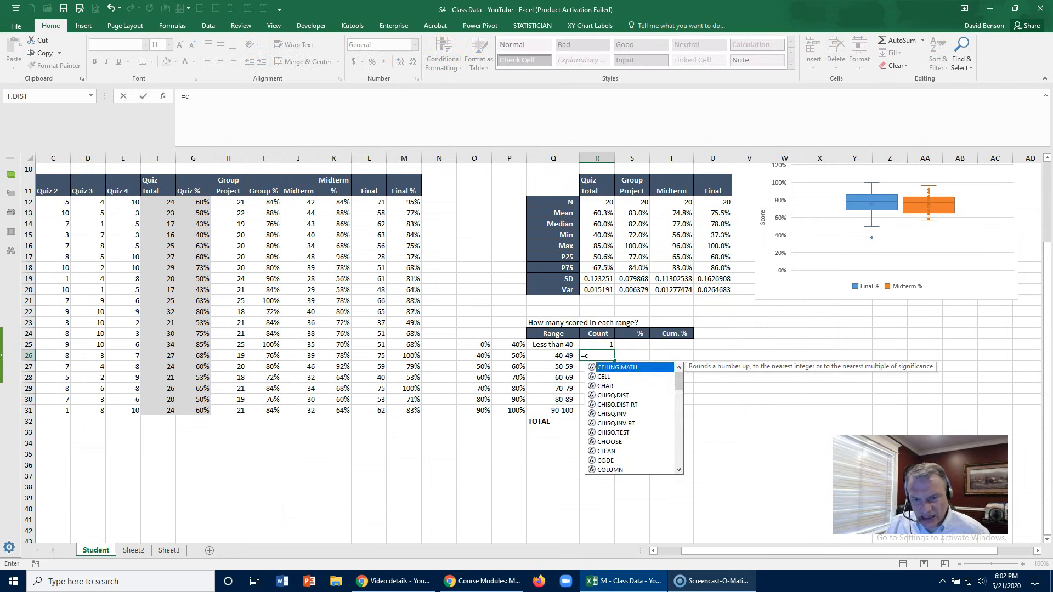
{"action": "type", "text": "ountifs"}
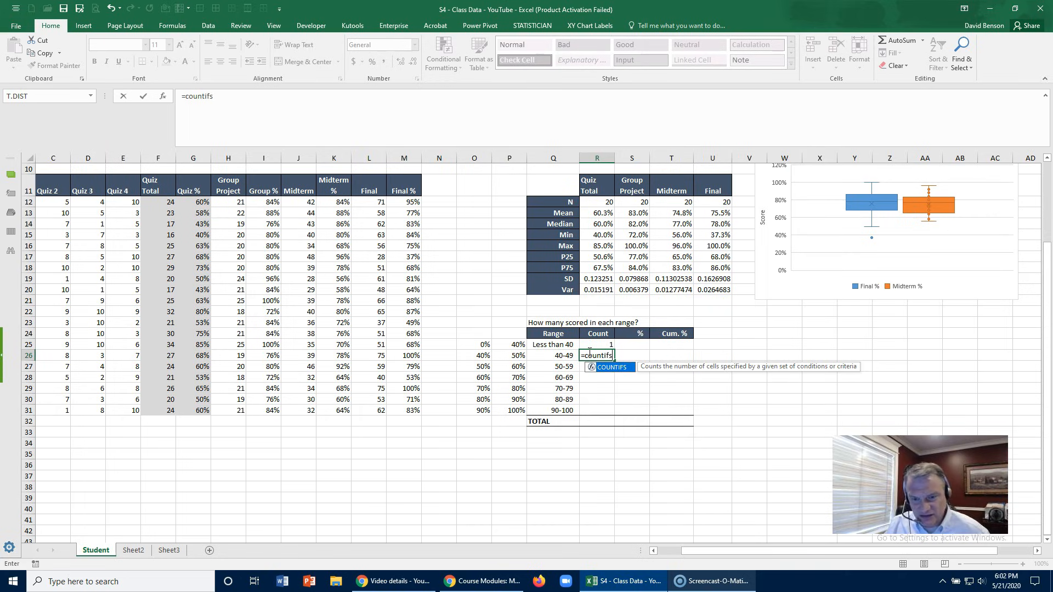
{"action": "type", "text": "("}
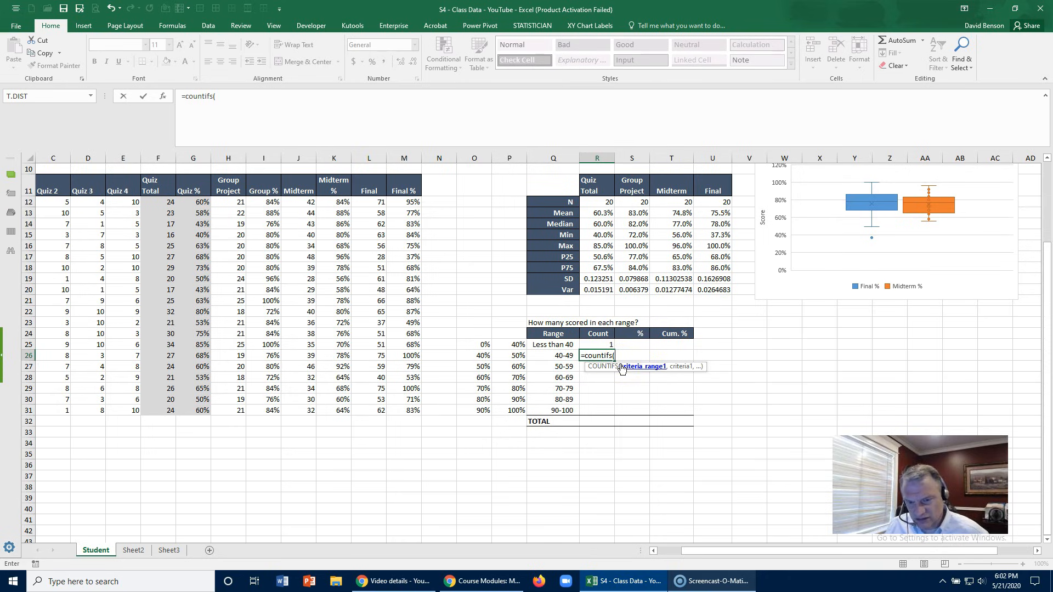
{"action": "type", "text": "fin"}
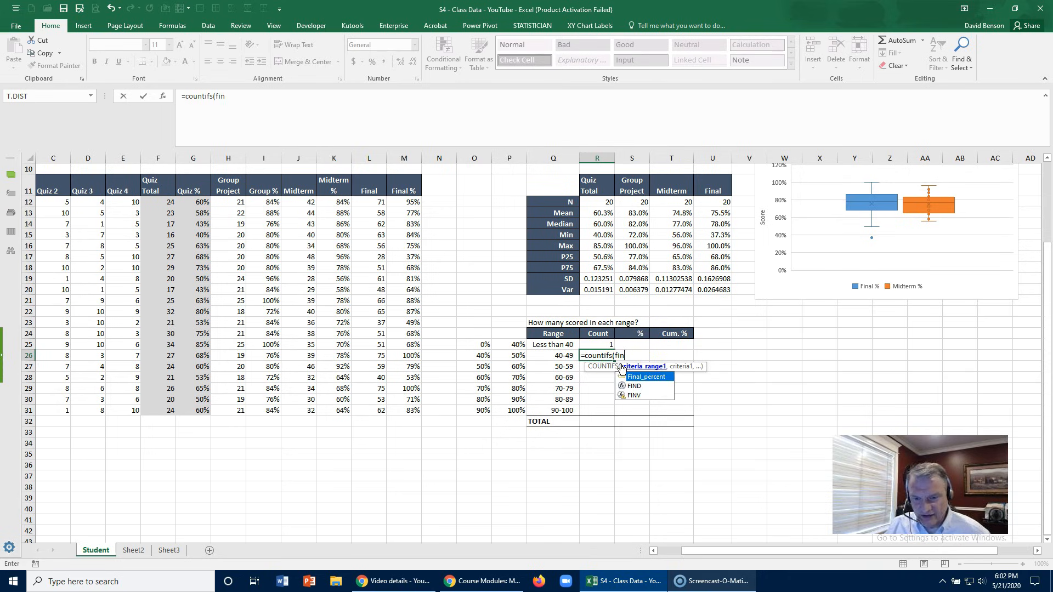
{"action": "double_click", "coordinate": [646, 376]}
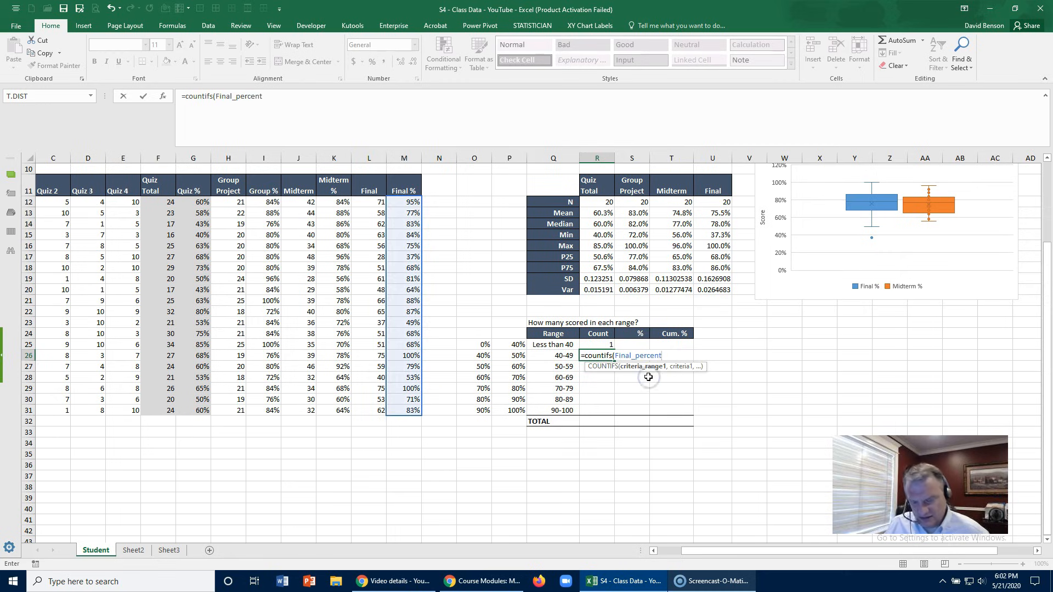
{"action": "type", "text": ",\">="}
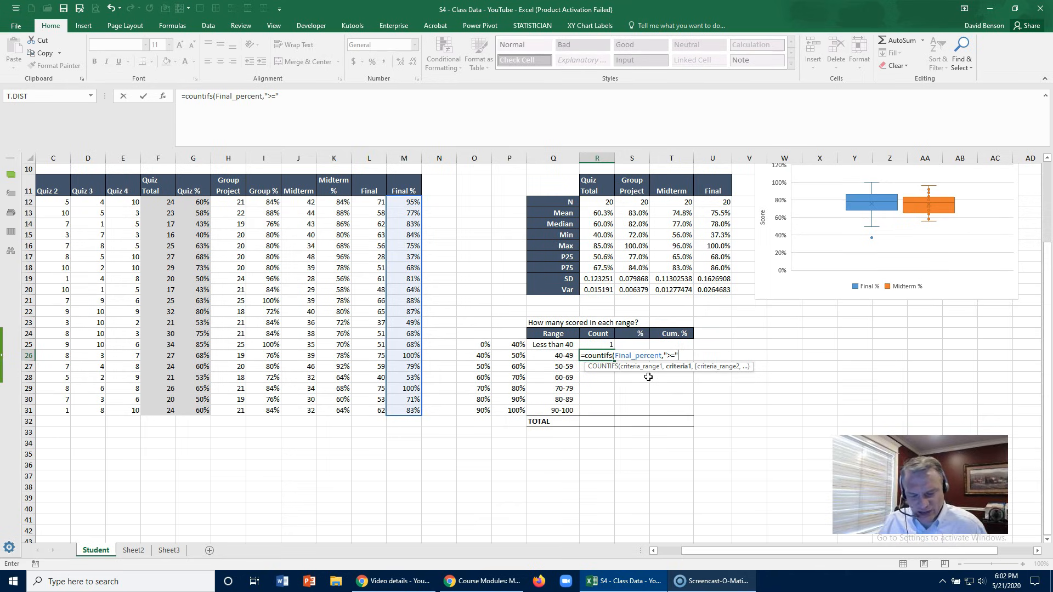
{"action": "type", "text": "&"}
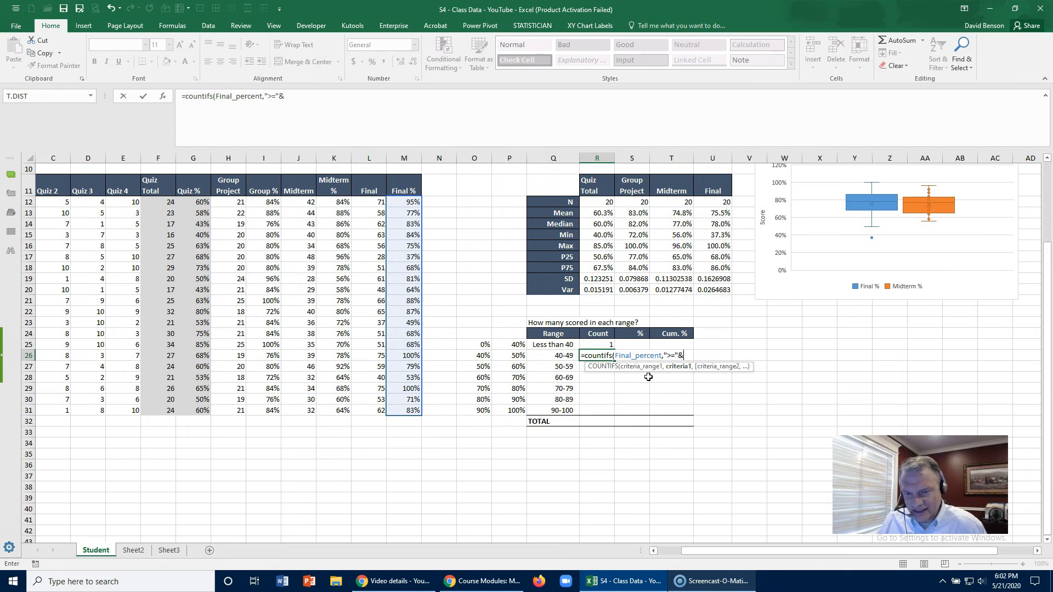
{"action": "left_click", "coordinate": [482, 356]}
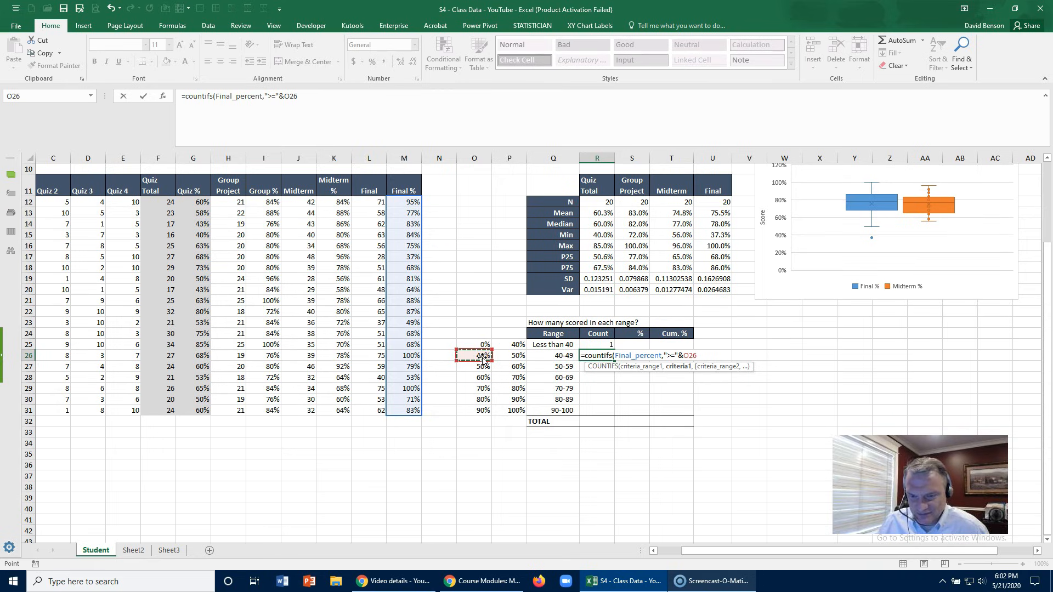
- Add a second COUNTIFS condition for Final_percent values less than the upper bound in P26 and complete the R26 formula
{"action": "type", "text": ","}
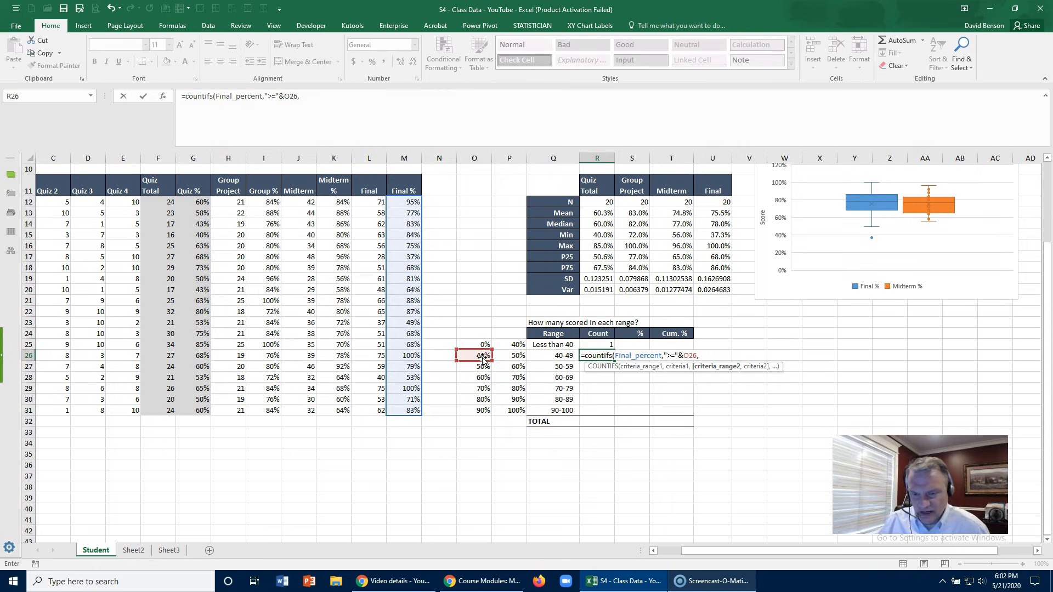
{"action": "type", "text": "Final_percent,\"<"}
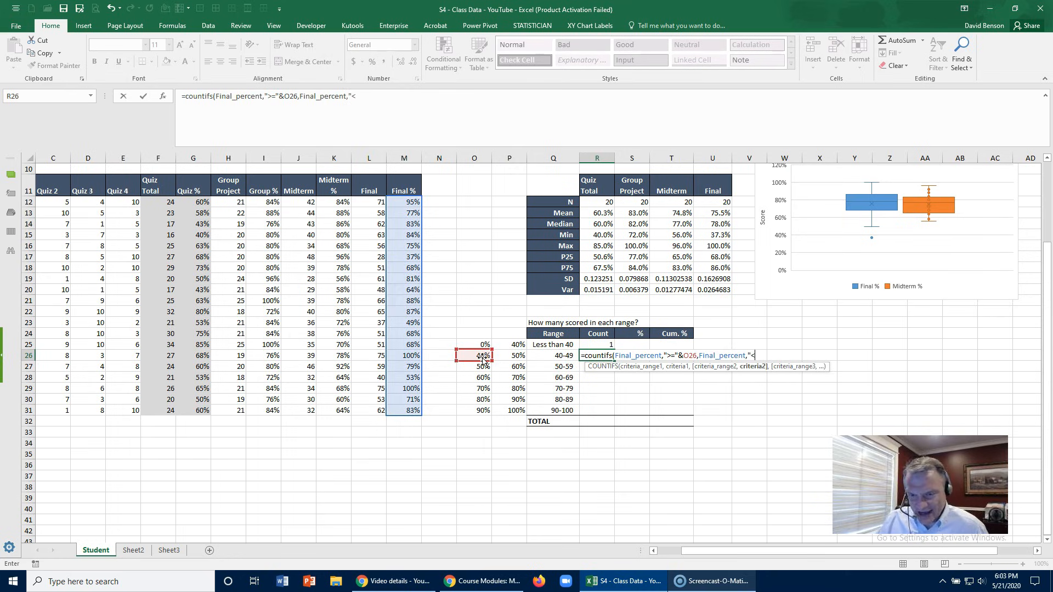
{"action": "type", "text": "\"&"}
{"action": "left_click", "coordinate": [518, 355]}
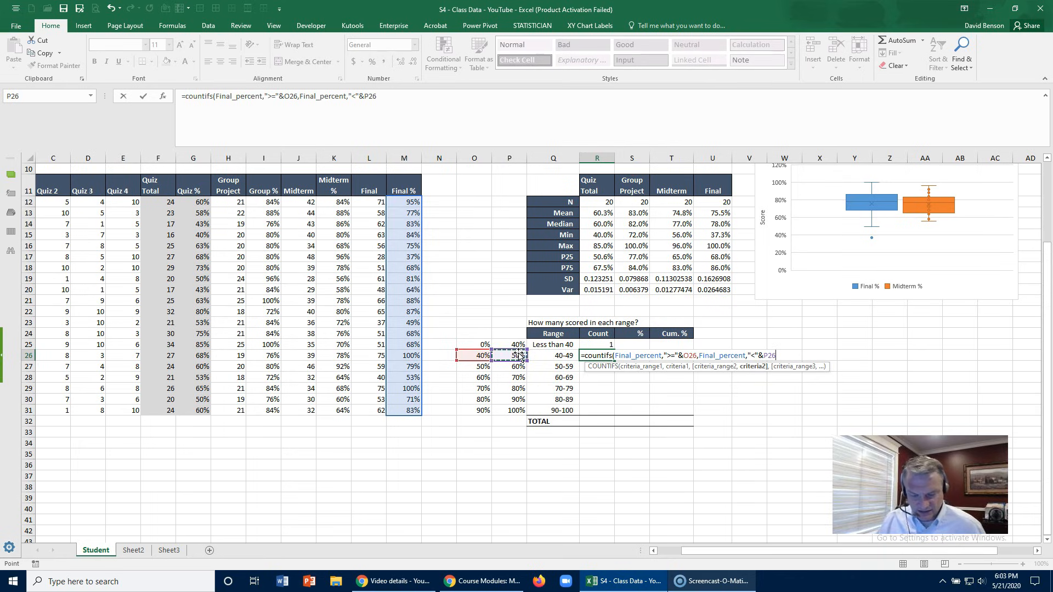
{"action": "key", "text": "Return"}
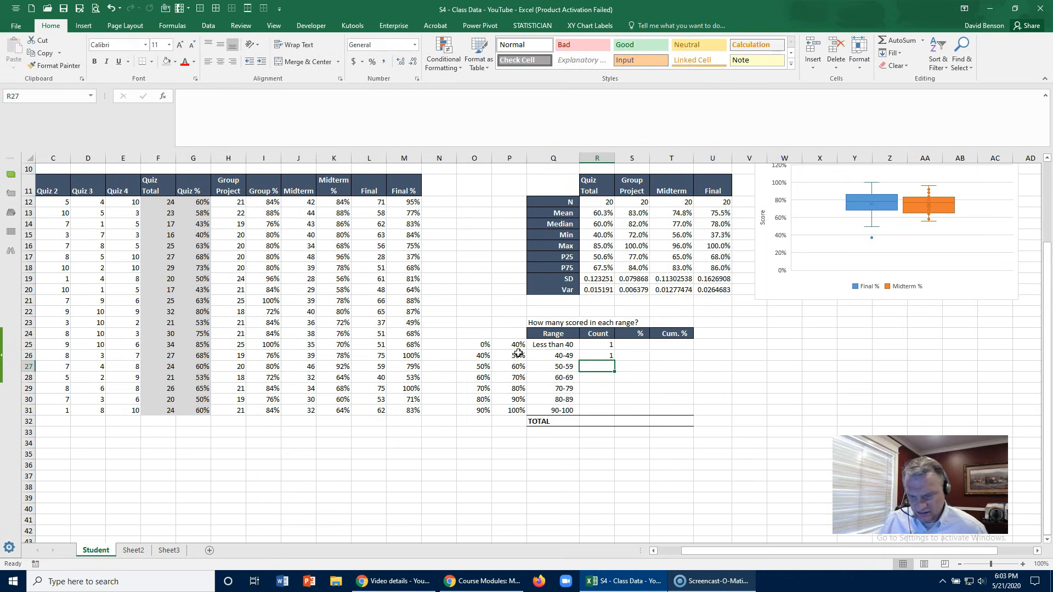
- Review the criteria in the R26 formula and try it without the ampersand before P26
{"action": "key", "text": "Up"}
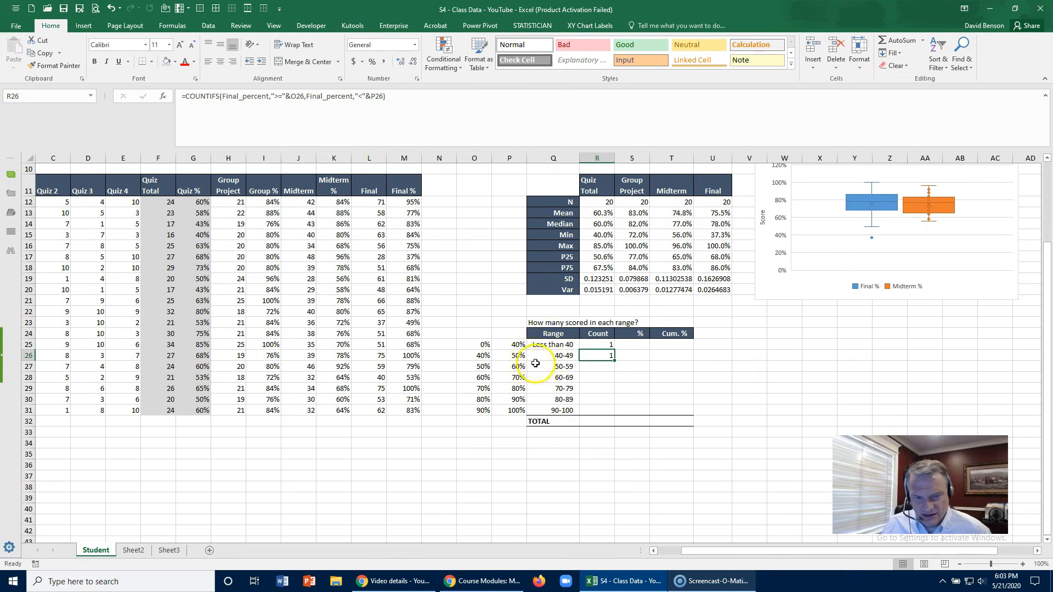
{"action": "left_click", "coordinate": [275, 97]}
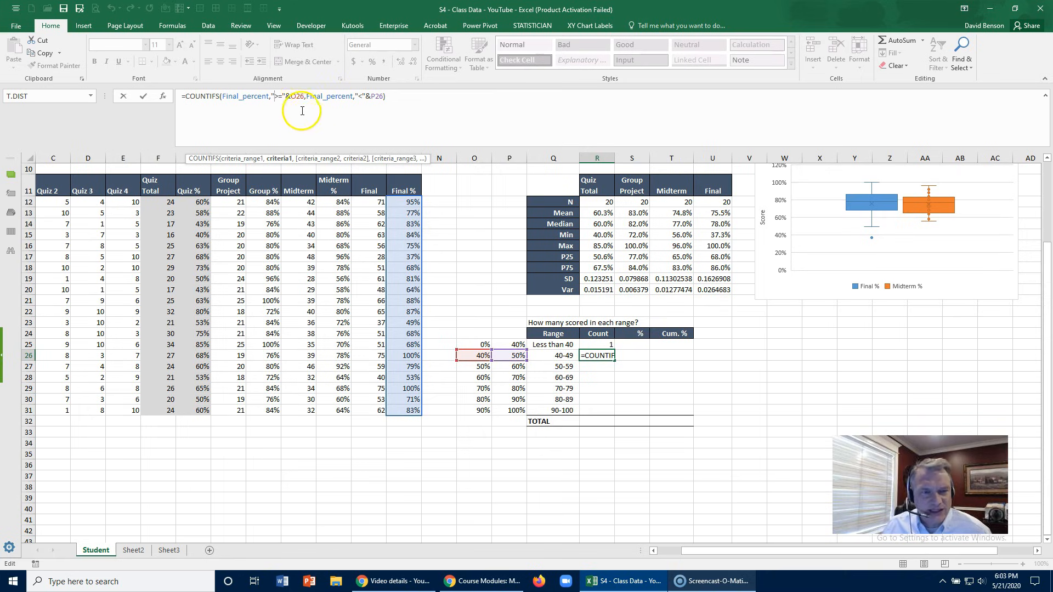
{"action": "left_click", "coordinate": [368, 99]}
{"action": "key", "text": "BackSpace"}
{"action": "key", "text": "Return"}
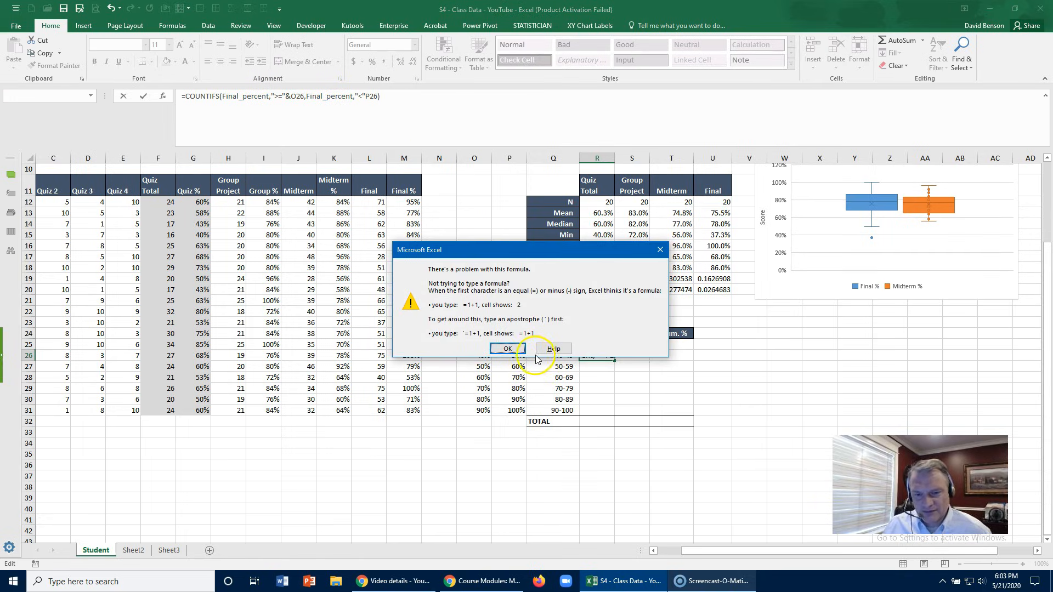
{"action": "left_click", "coordinate": [517, 351]}
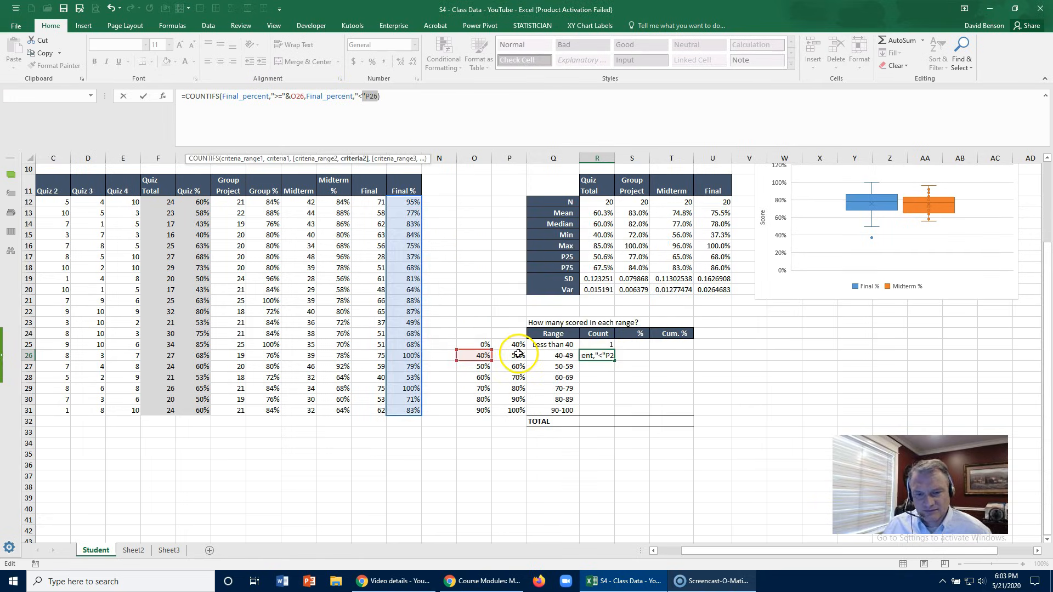
- Restore the ampersand between "<" and P26 in the R26 COUNTIFS formula
{"action": "left_click", "coordinate": [364, 96]}
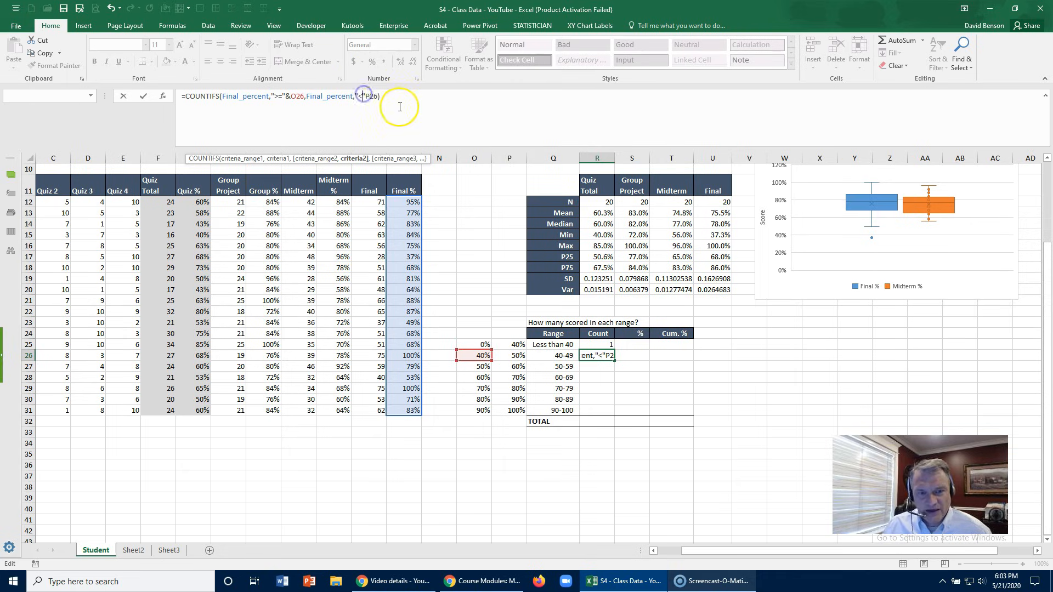
{"action": "type", "text": "&"}
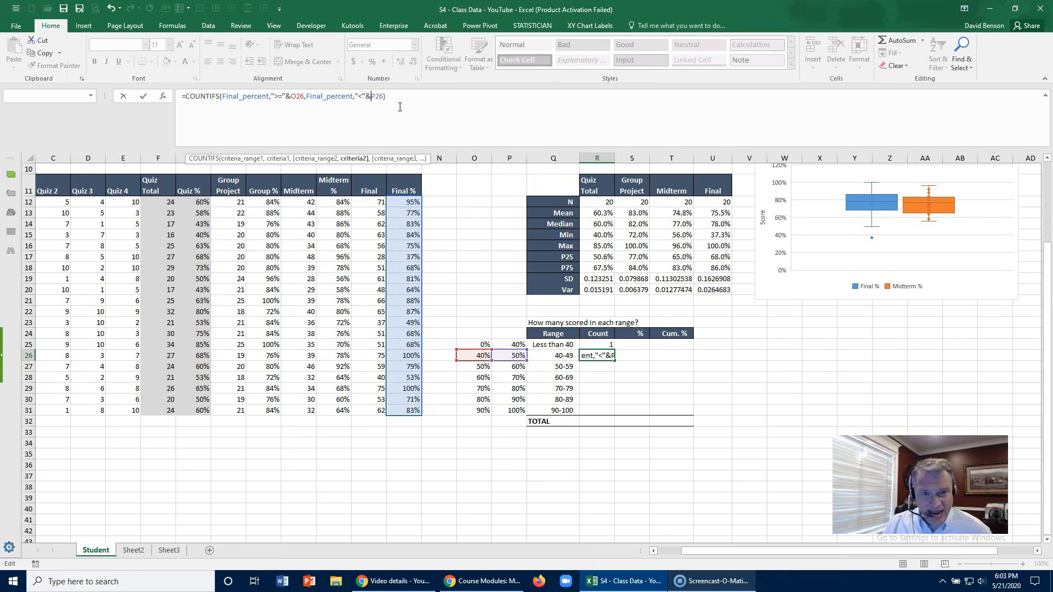
{"action": "key", "text": "Return"}
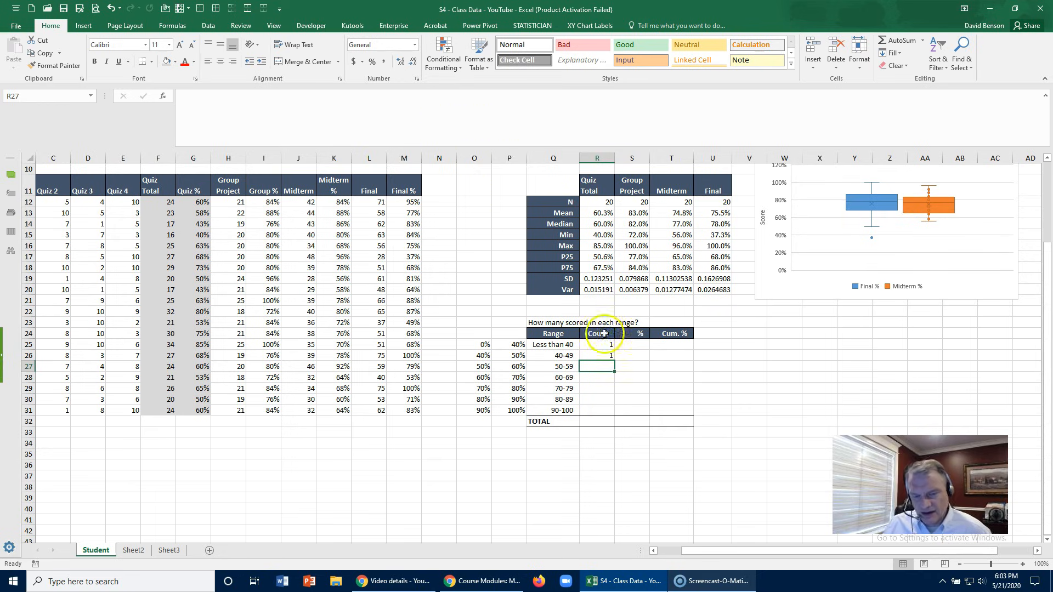
- Turn on filtering for the student score table from its Final % header
{"action": "left_click", "coordinate": [604, 354]}
{"action": "left_click", "coordinate": [404, 189]}
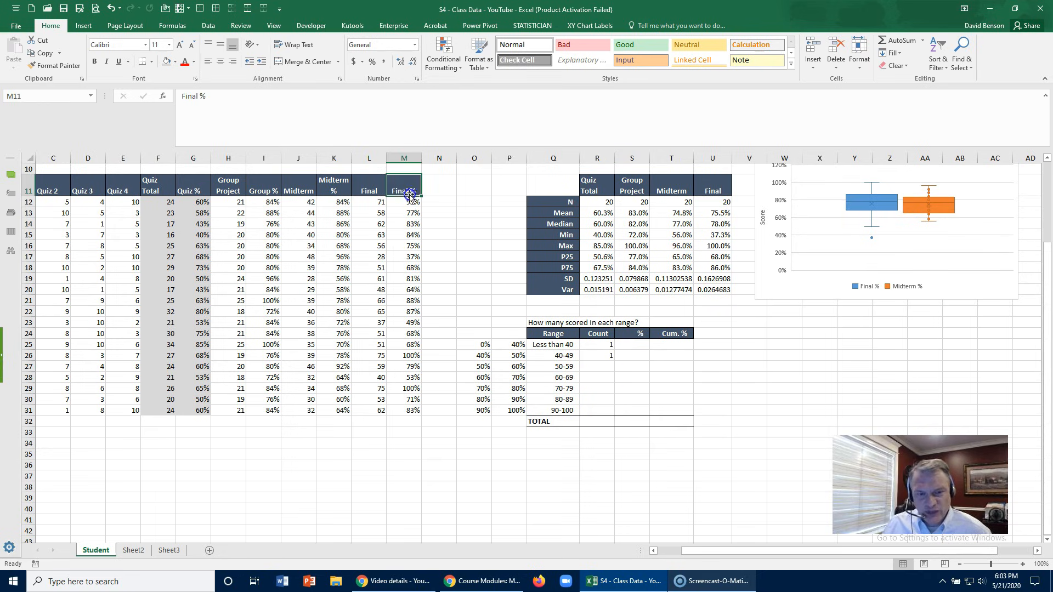
{"action": "left_click", "coordinate": [208, 27]}
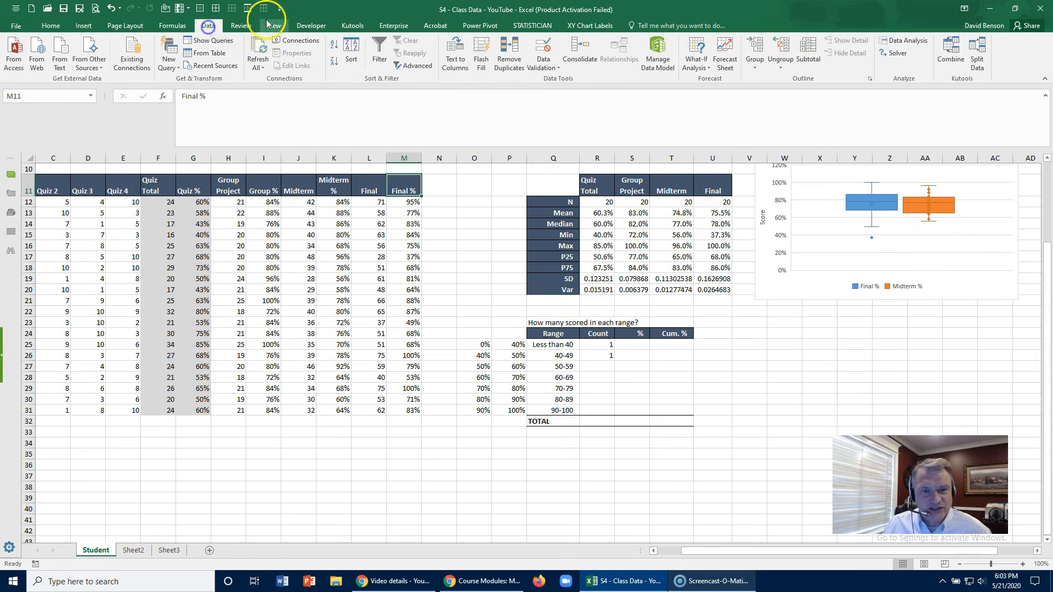
{"action": "left_click", "coordinate": [379, 55]}
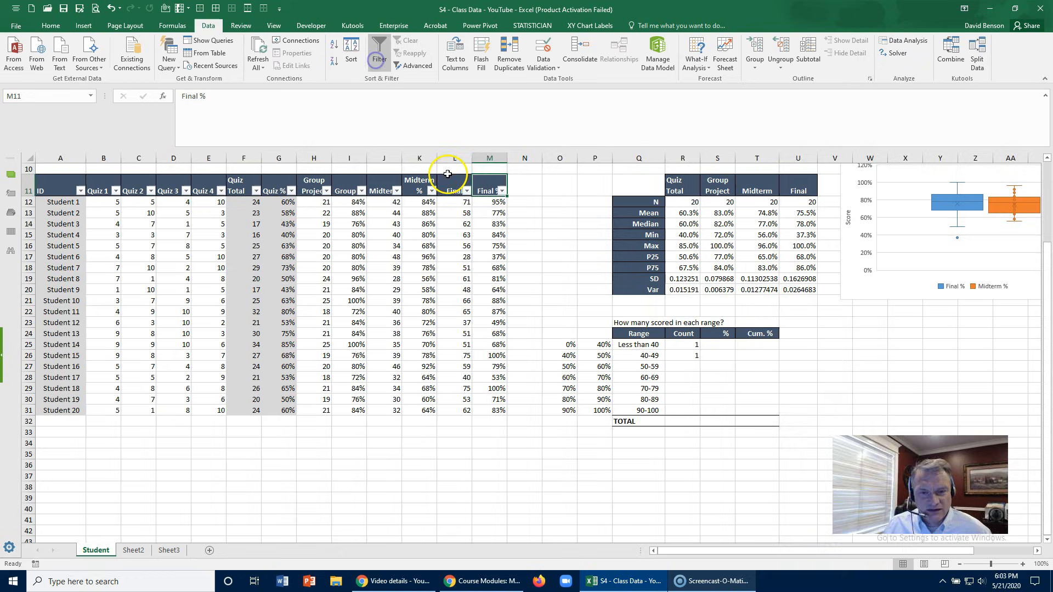
- Filter Final % to scores greater than or equal to 0.4 and less than 0.5, check the matching rows, and clear the filter
{"action": "left_click", "coordinate": [502, 192]}
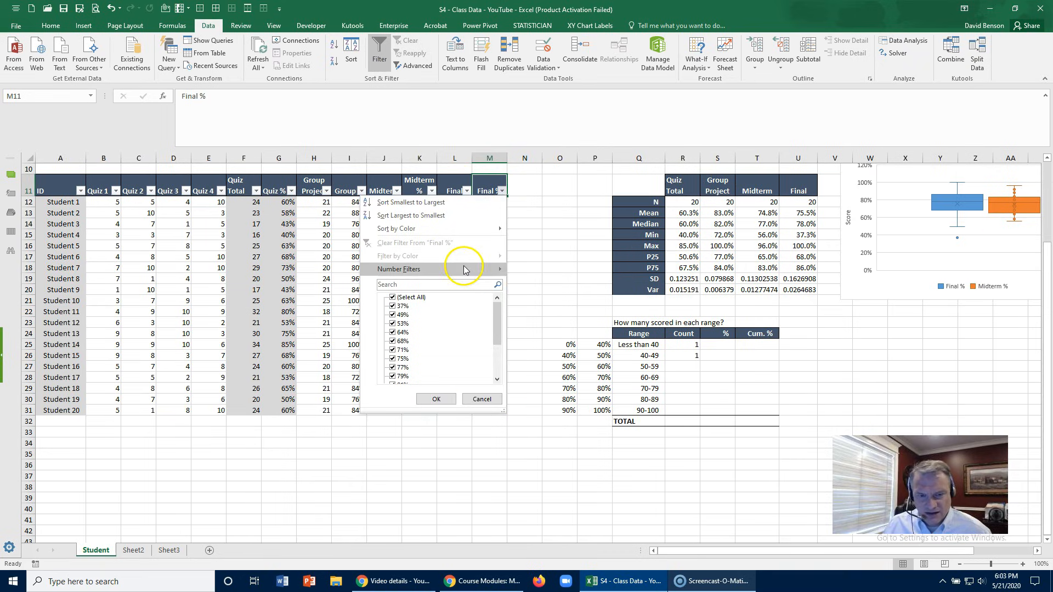
{"action": "mouse_move", "coordinate": [469, 269]}
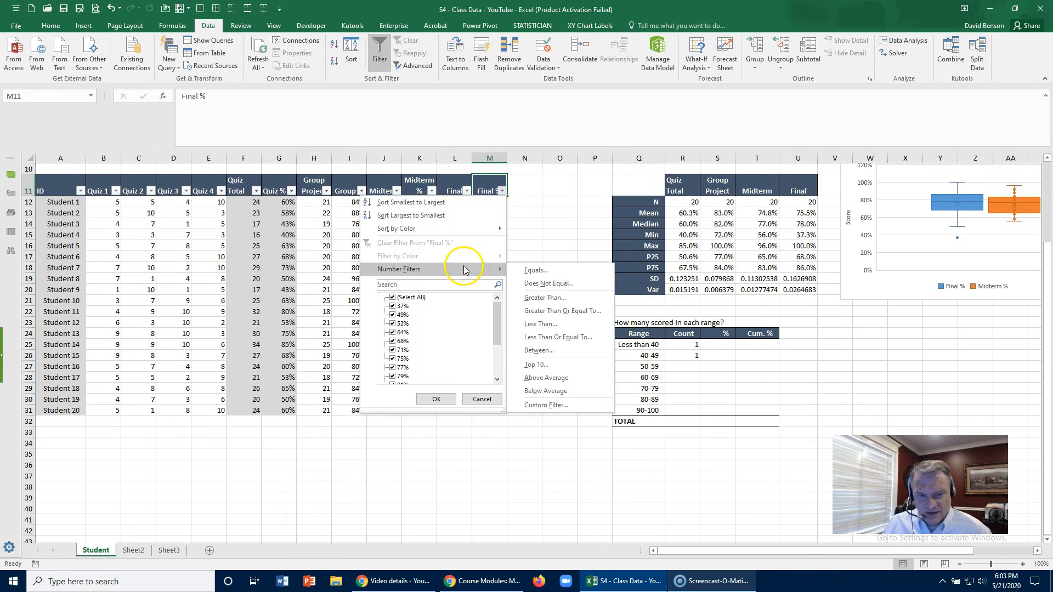
{"action": "left_click", "coordinate": [548, 311]}
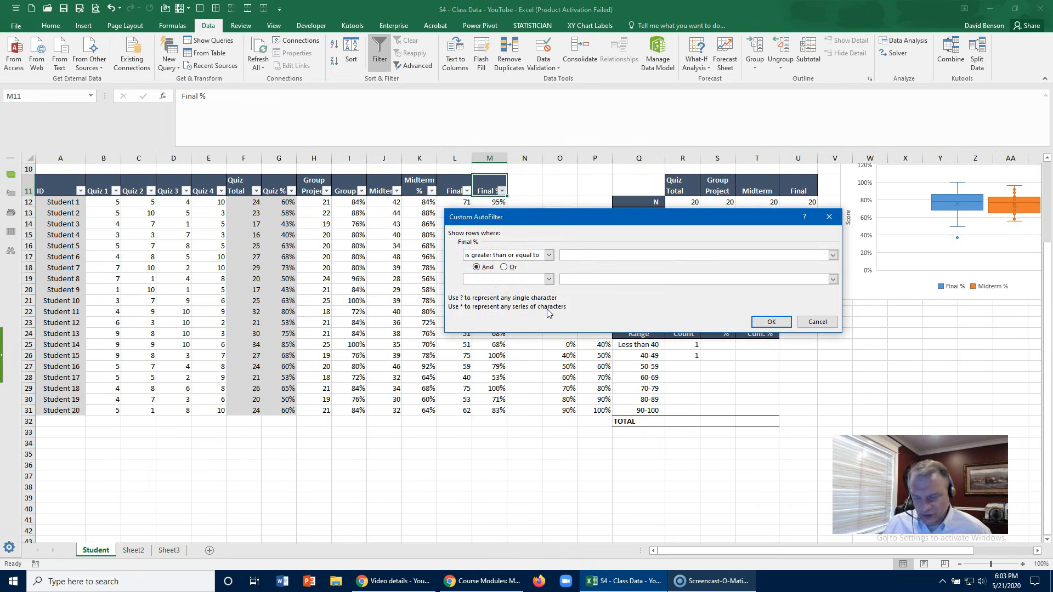
{"action": "type", "text": "0.4"}
{"action": "left_click", "coordinate": [535, 281]}
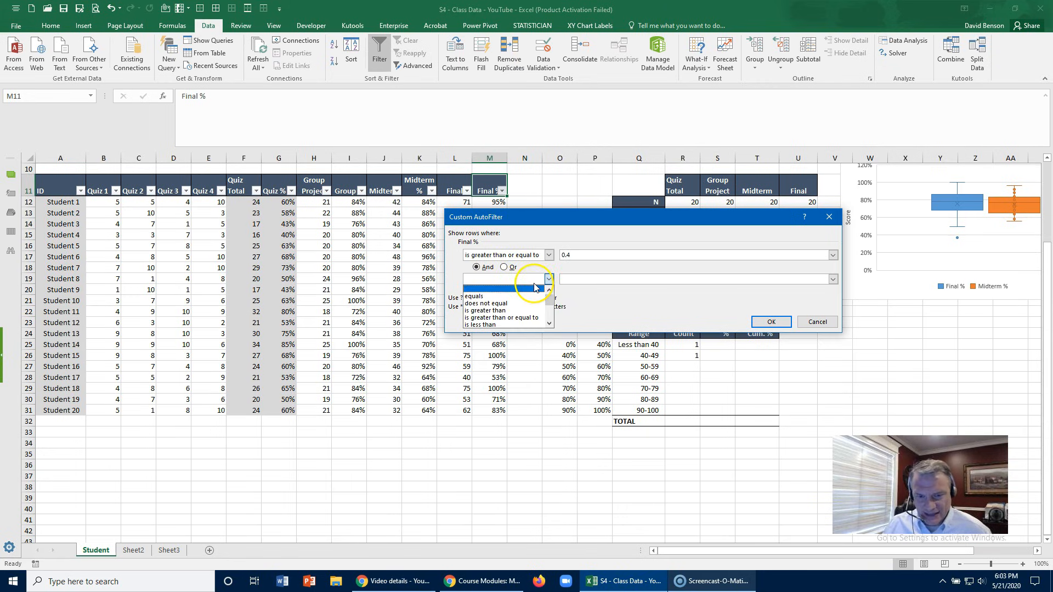
{"action": "left_click", "coordinate": [540, 317]}
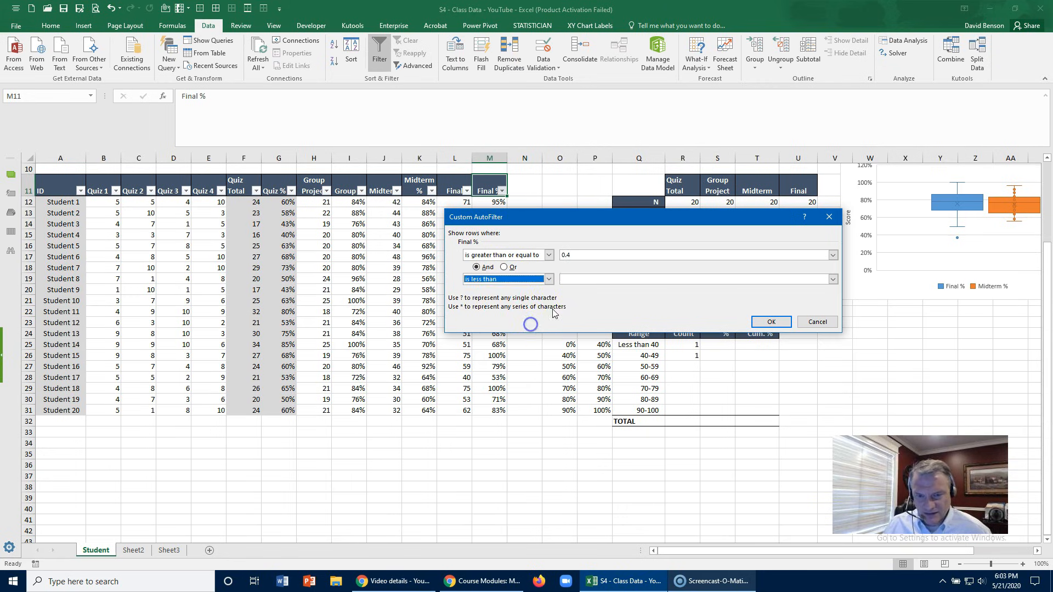
{"action": "left_click", "coordinate": [576, 279]}
{"action": "type", "text": "0.5"}
{"action": "key", "text": "Return"}
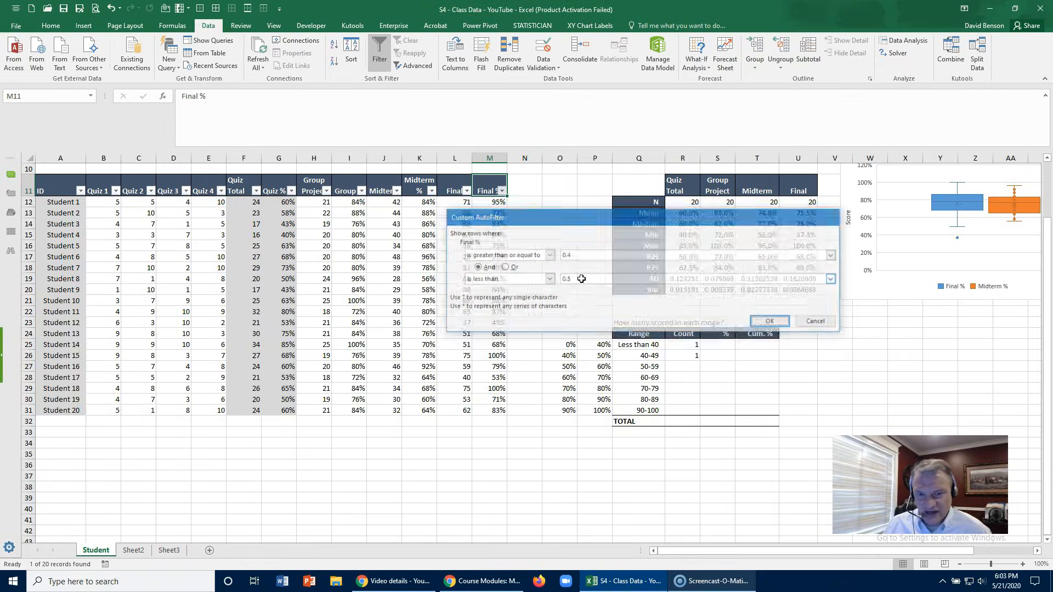
{"action": "scroll", "coordinate": [521, 242], "scroll_direction": "up", "scroll_amount": 2}
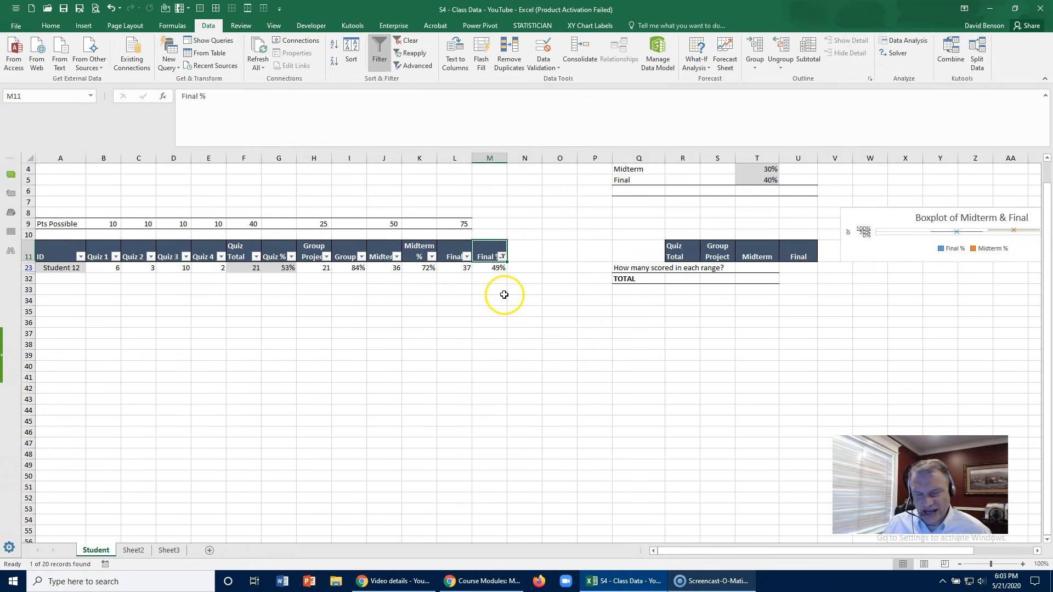
{"action": "left_click", "coordinate": [406, 40]}
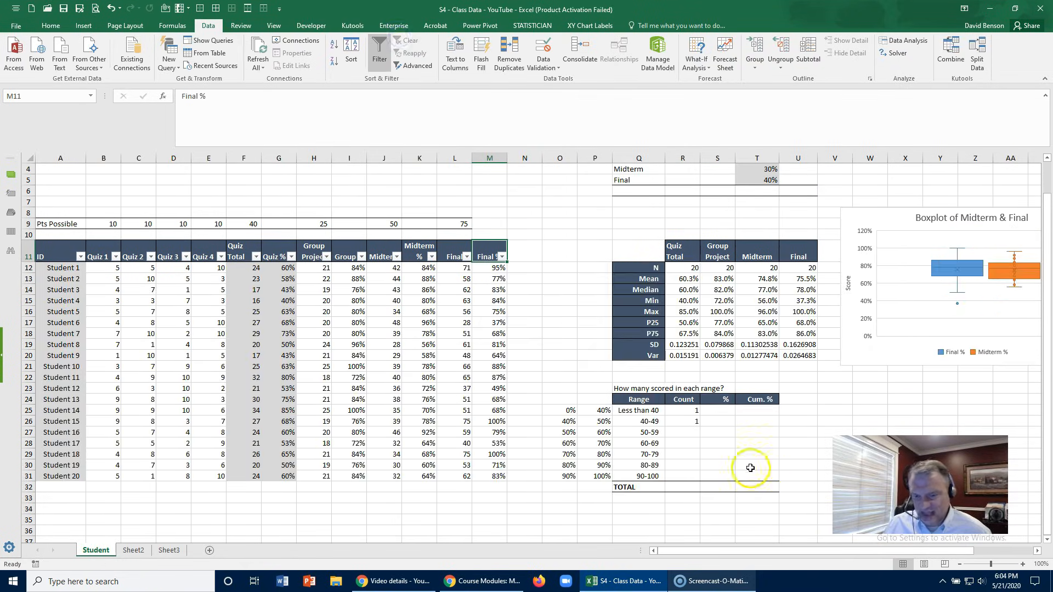
- Copy the R26 COUNTIFS formula down through R31 for the remaining ranges, leaving out the TOTAL row
{"action": "left_click", "coordinate": [683, 421]}
{"action": "double_click", "coordinate": [700, 427]}
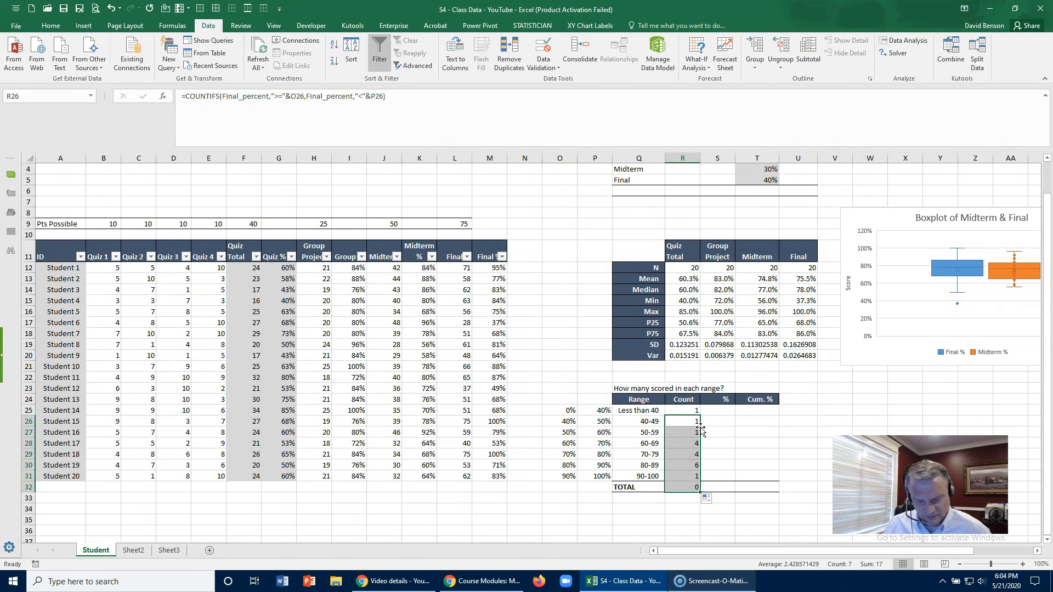
{"action": "key", "text": "ctrl+z"}
{"action": "left_click_drag", "start_coordinate": [700, 427], "coordinate": [698, 477]}
{"action": "left_click", "coordinate": [724, 443]}
{"action": "scroll", "coordinate": [747, 438], "scroll_direction": "down", "scroll_amount": 2}
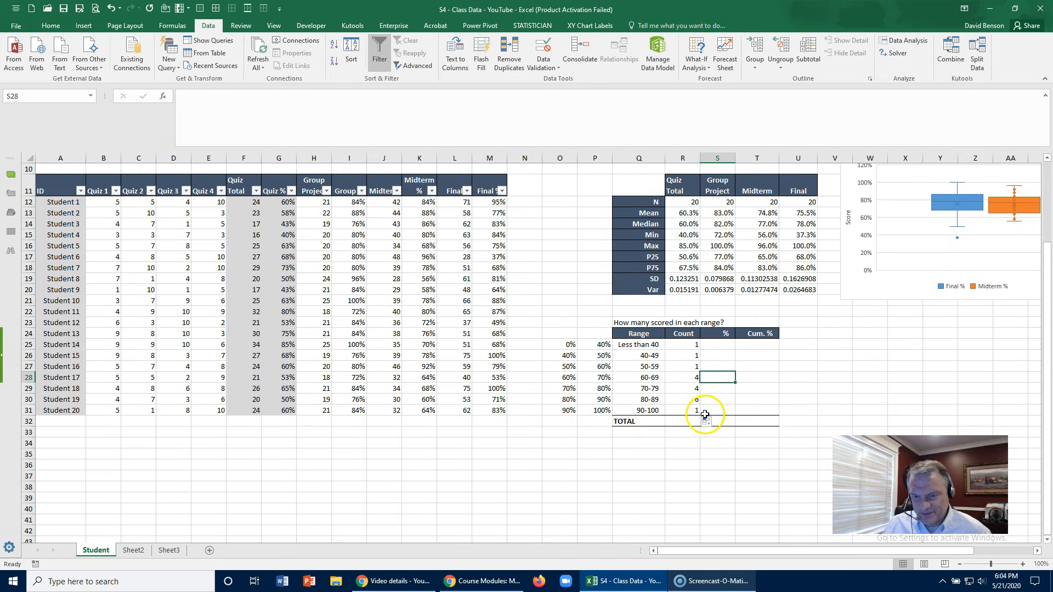
- Total the Count column in R32 with AutoSum over R25:R31
{"action": "left_click", "coordinate": [683, 411]}
{"action": "left_click", "coordinate": [678, 422]}
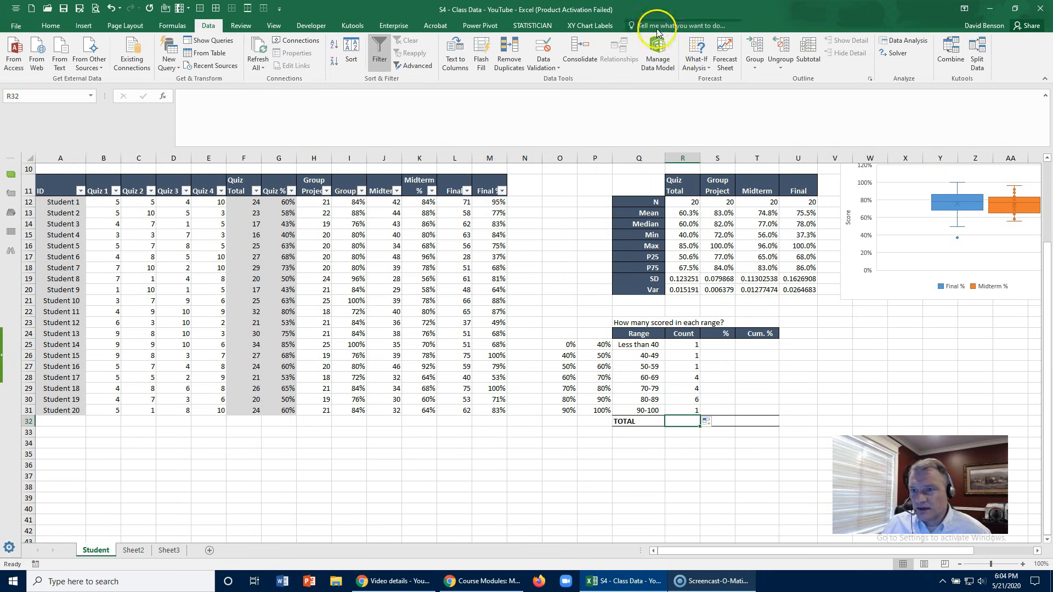
{"action": "left_click", "coordinate": [51, 26]}
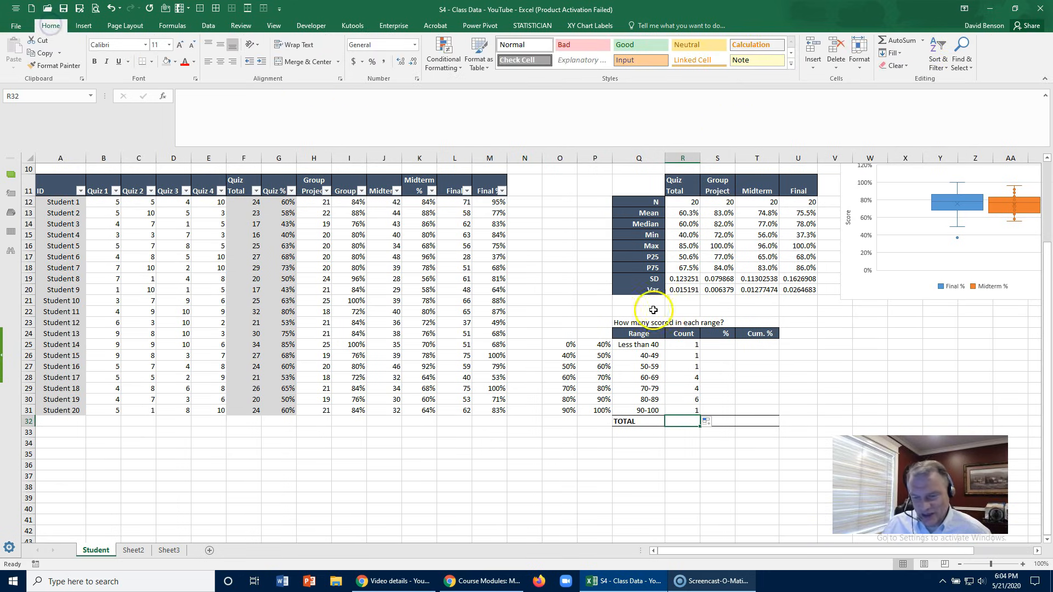
{"action": "left_click", "coordinate": [894, 40]}
{"action": "key", "text": "Return"}
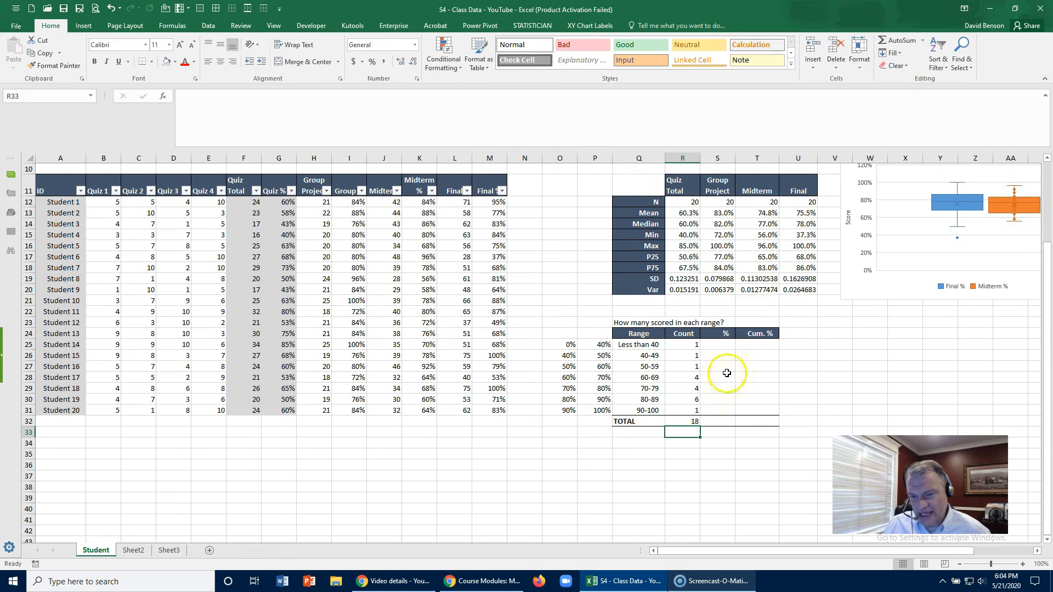
- Compare the Count total in R32 with the number of Final % scores in M12:M31
{"action": "left_click", "coordinate": [685, 422]}
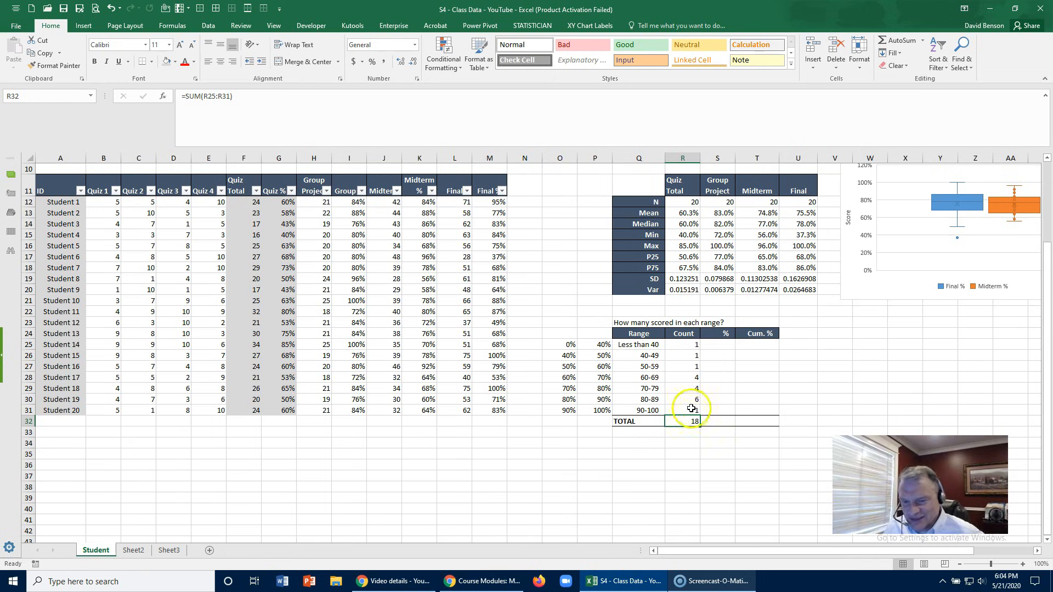
{"action": "left_click", "coordinate": [482, 205]}
{"action": "left_click_drag", "start_coordinate": [482, 205], "coordinate": [492, 410]}
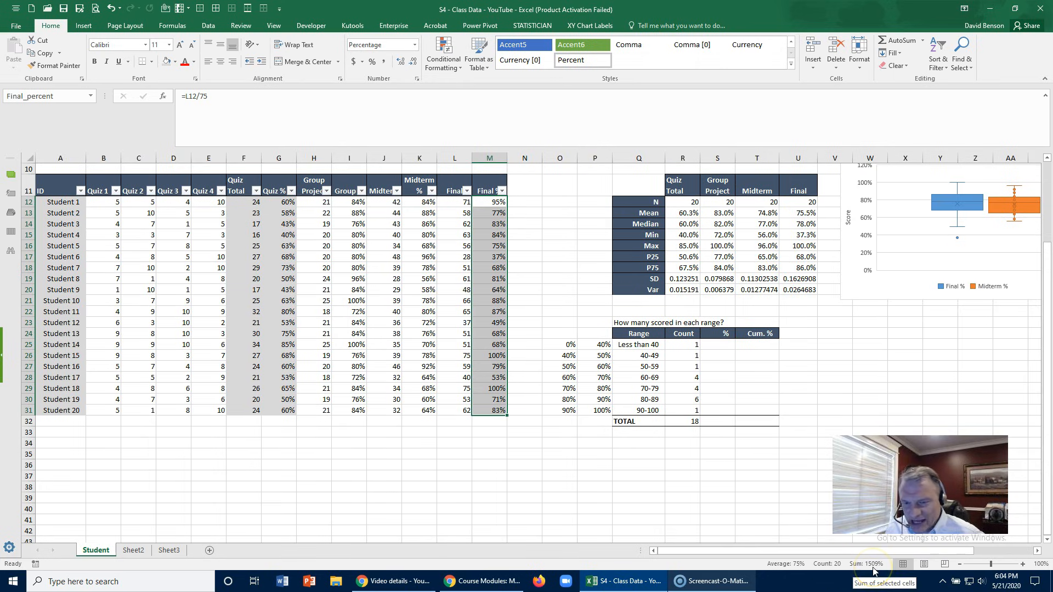
- Change the upper criterion in the R31 COUNTIFS formula to "<="&P31 so the 90-100 range includes its limit
{"action": "left_click", "coordinate": [690, 409]}
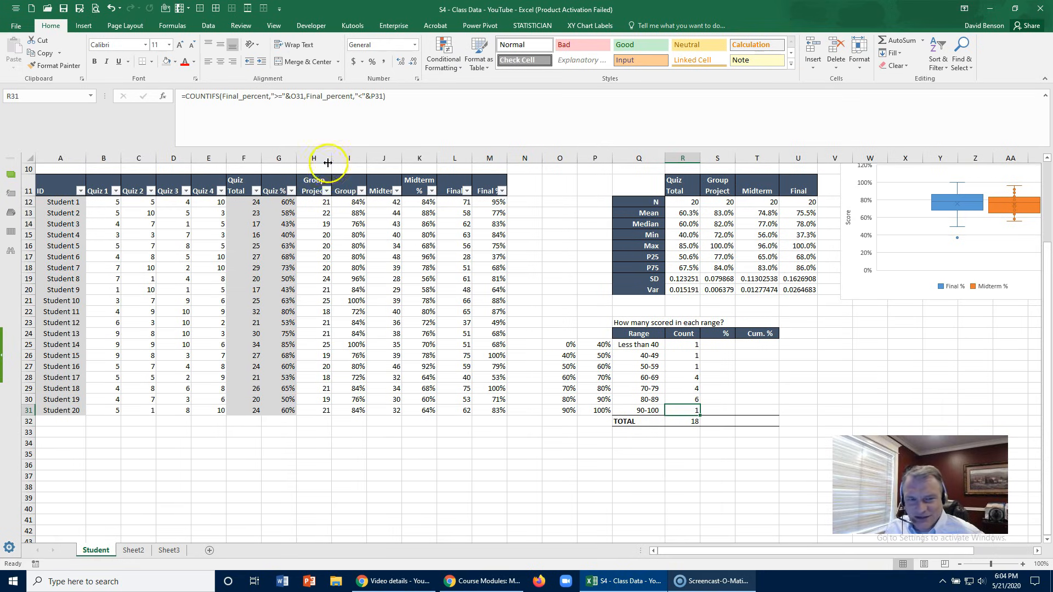
{"action": "left_click", "coordinate": [363, 97]}
{"action": "type", "text": "="}
{"action": "key", "text": "Return"}
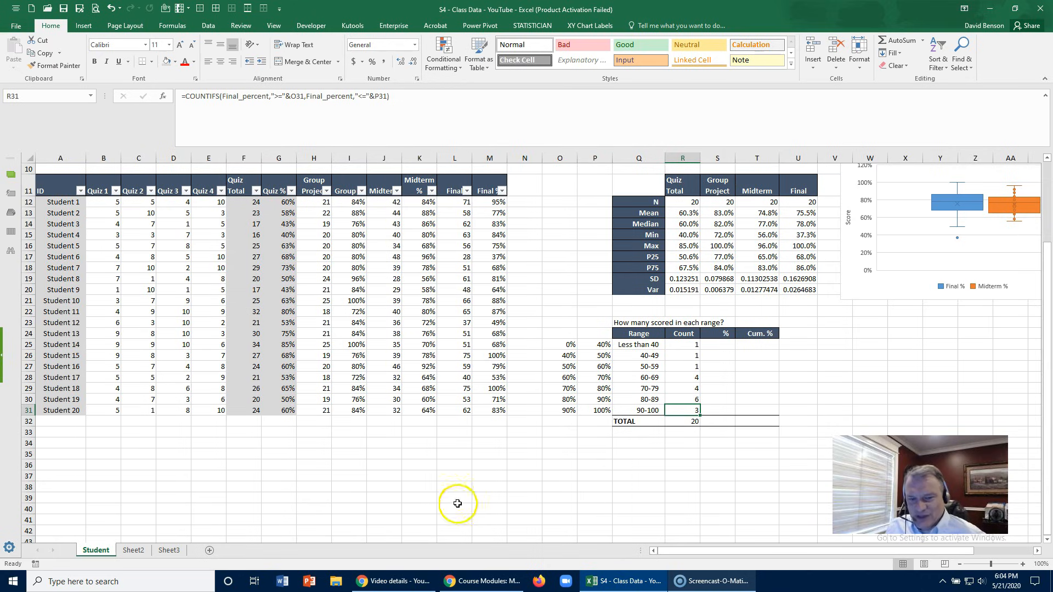
- Check the 100% scores in the Final % column, the total in R32 and the criteria of the R31 COUNTIFS formula
{"action": "left_click", "coordinate": [483, 355]}
{"action": "left_click", "coordinate": [494, 389]}
{"action": "left_click", "coordinate": [697, 426]}
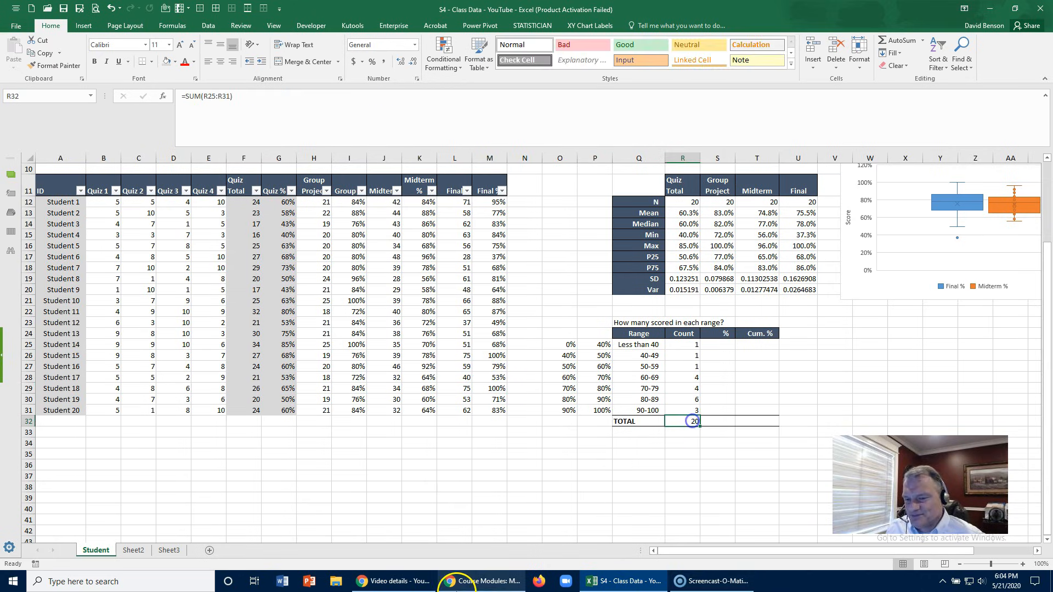
{"action": "left_click", "coordinate": [679, 406]}
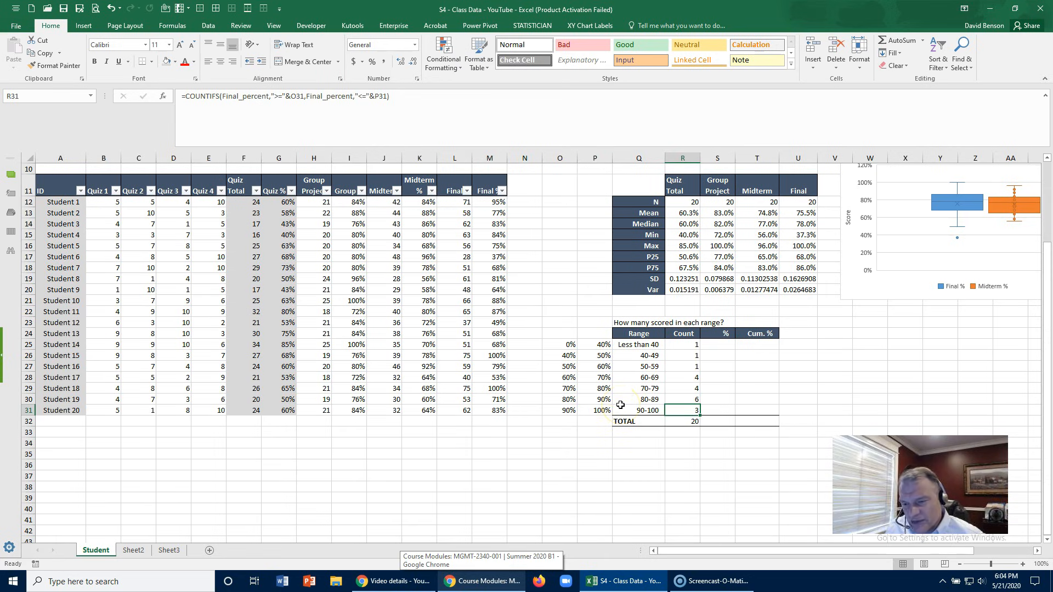
{"action": "left_click", "coordinate": [290, 96]}
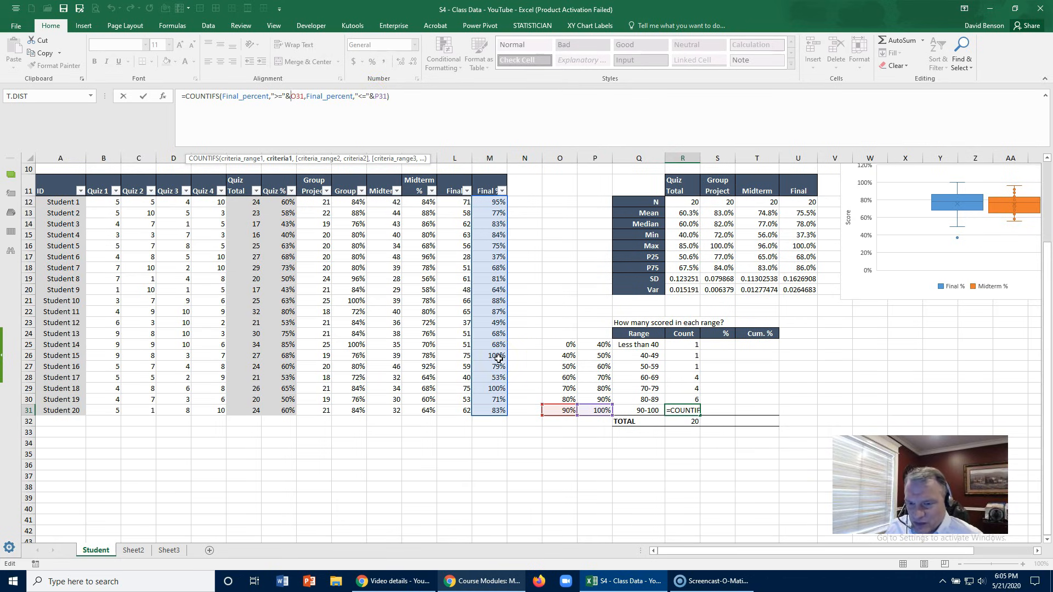
{"action": "key", "text": "Escape"}
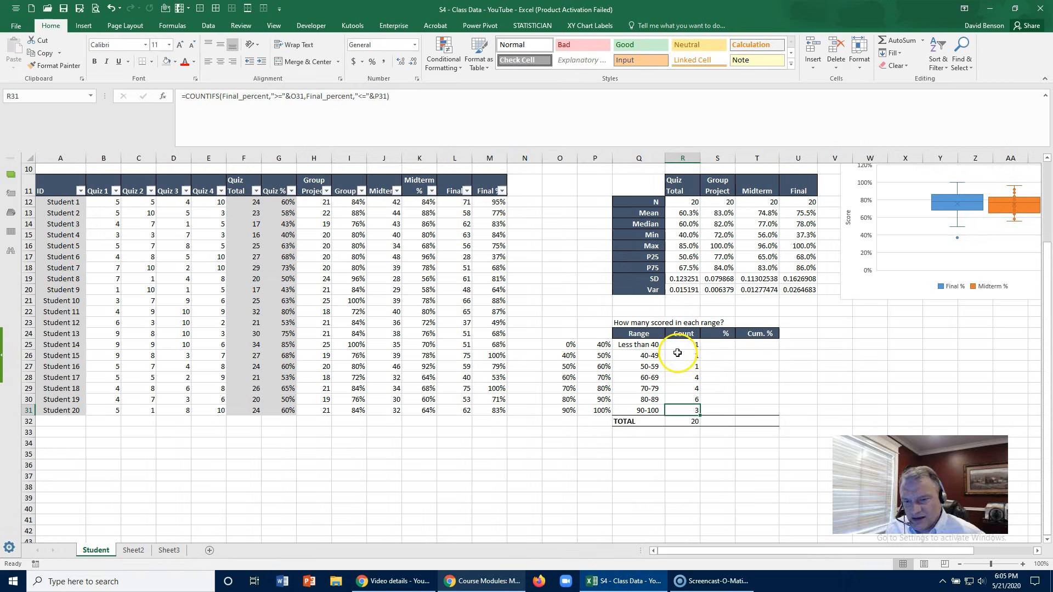
- Enter =R25/$R$32 in S25 to calculate the percentage for the Less than 40 range
{"action": "left_click", "coordinate": [752, 354]}
{"action": "left_click", "coordinate": [706, 347]}
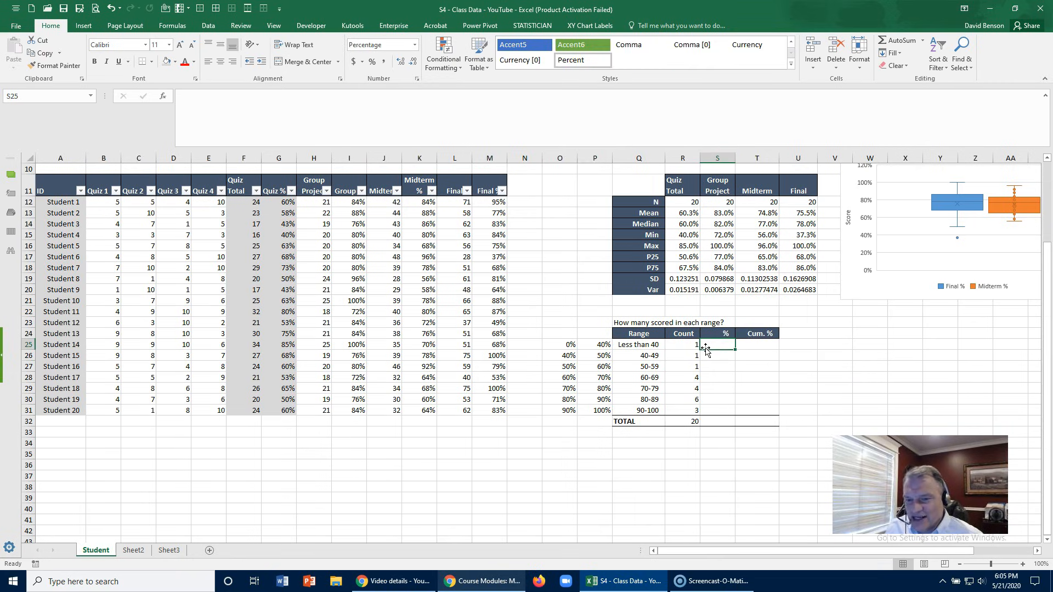
{"action": "type", "text": "="}
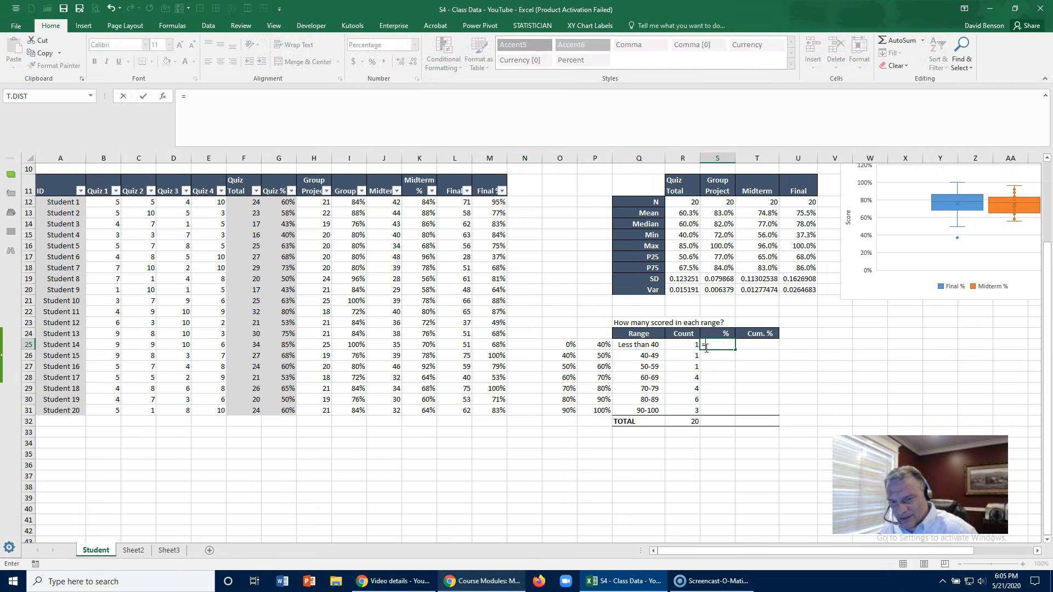
{"action": "left_click", "coordinate": [692, 345]}
{"action": "type", "text": "/"}
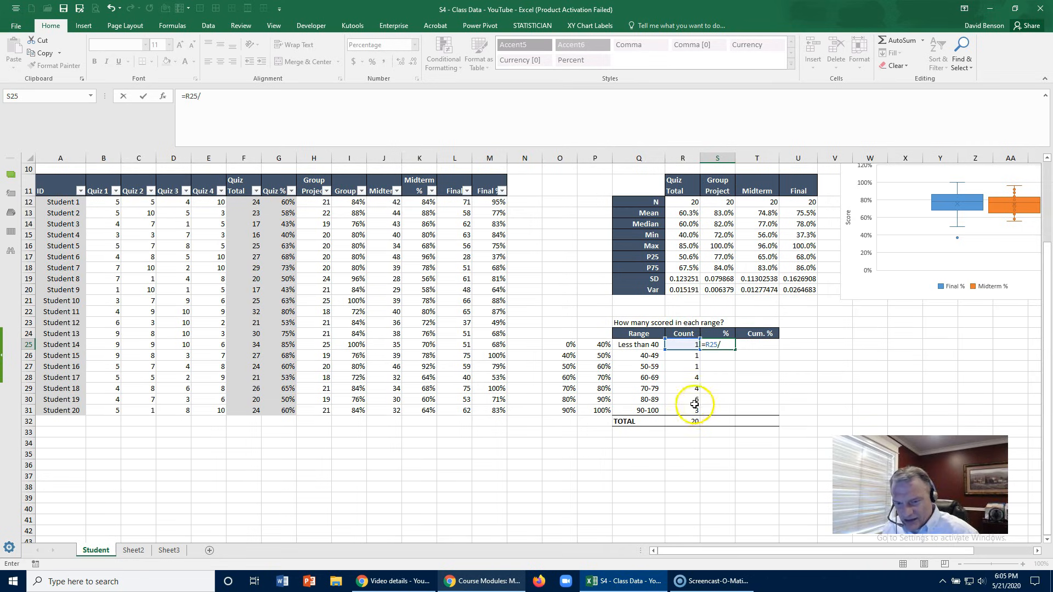
{"action": "left_click", "coordinate": [692, 421]}
{"action": "left_click", "coordinate": [203, 97]}
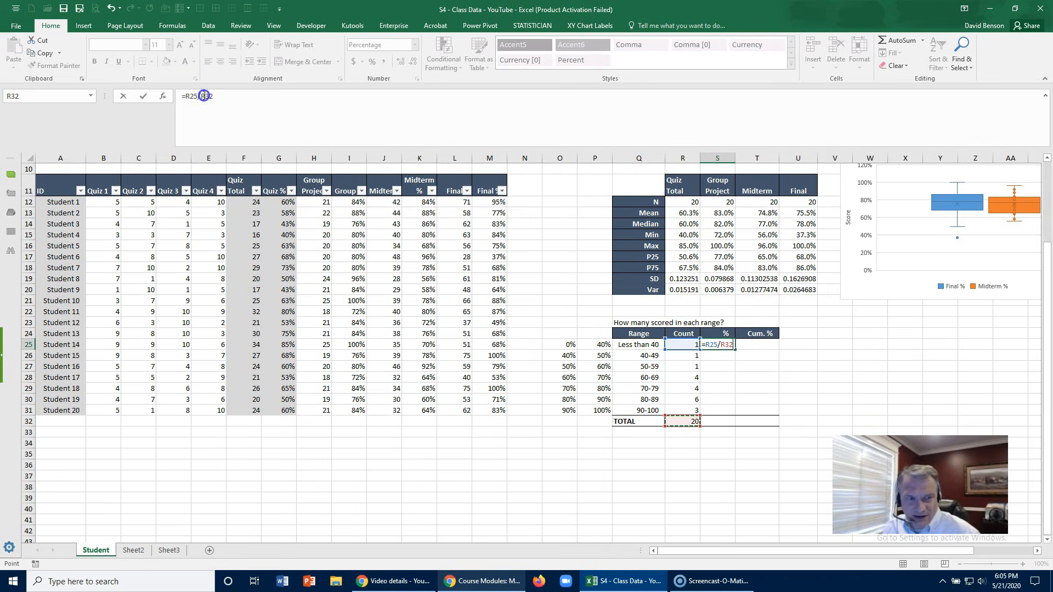
{"action": "key", "text": "F4"}
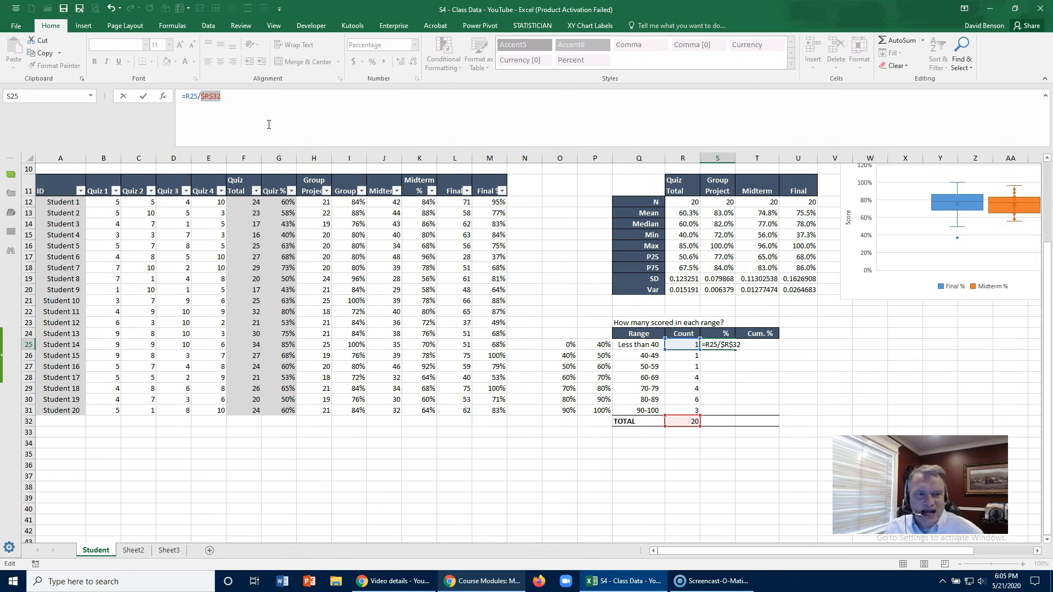
{"action": "key", "text": "ctrl+Return"}
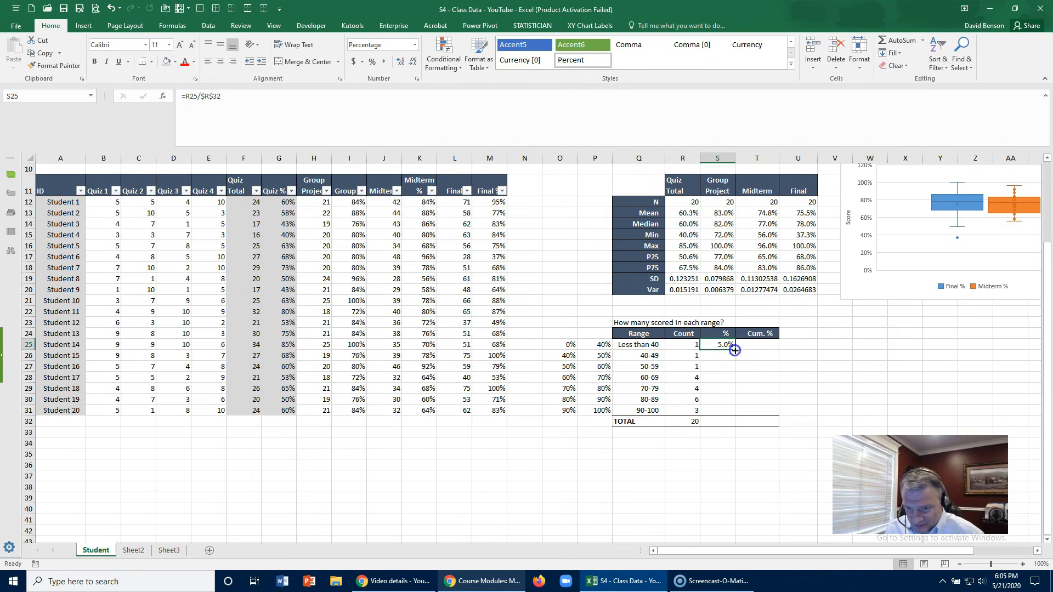
- Copy the S25 percentage formula down through S31 and total the % column in S32 with AutoSum
{"action": "double_click", "coordinate": [735, 347]}
{"action": "left_click", "coordinate": [724, 419]}
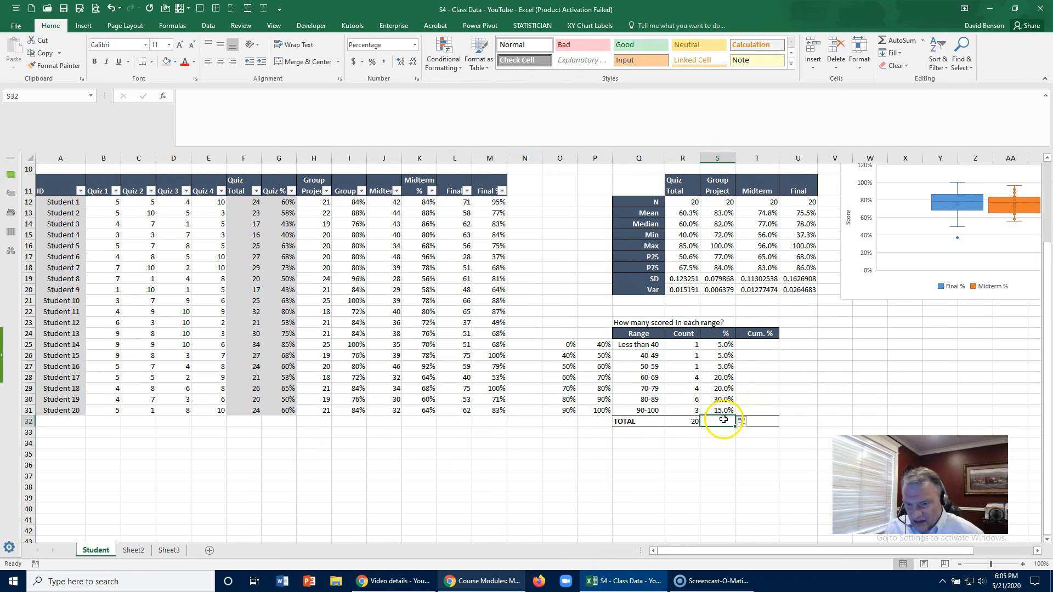
{"action": "left_click", "coordinate": [893, 40]}
{"action": "key", "text": "Return"}
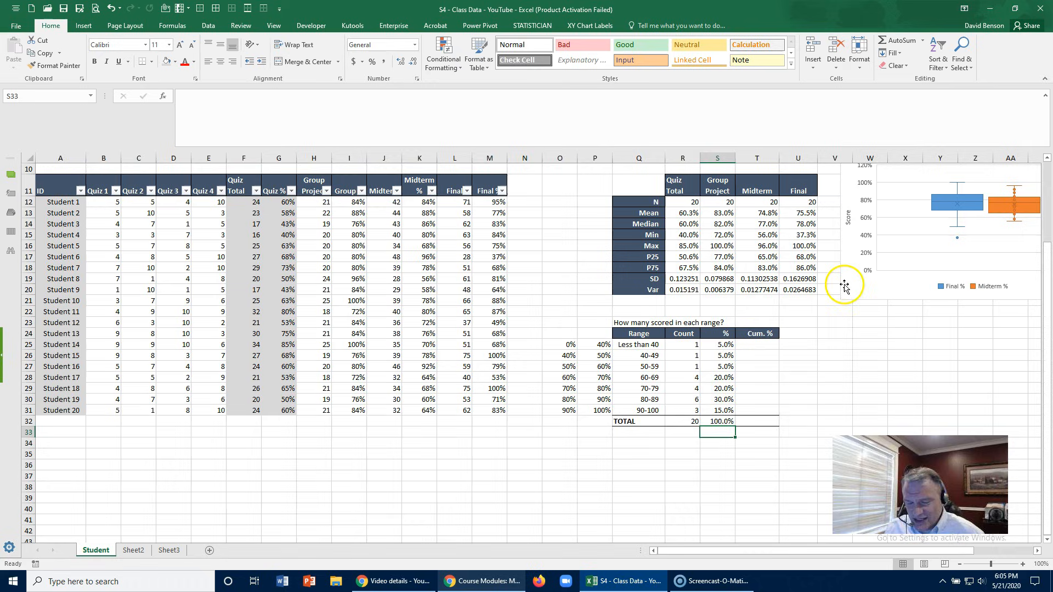
{"action": "left_click", "coordinate": [719, 421]}
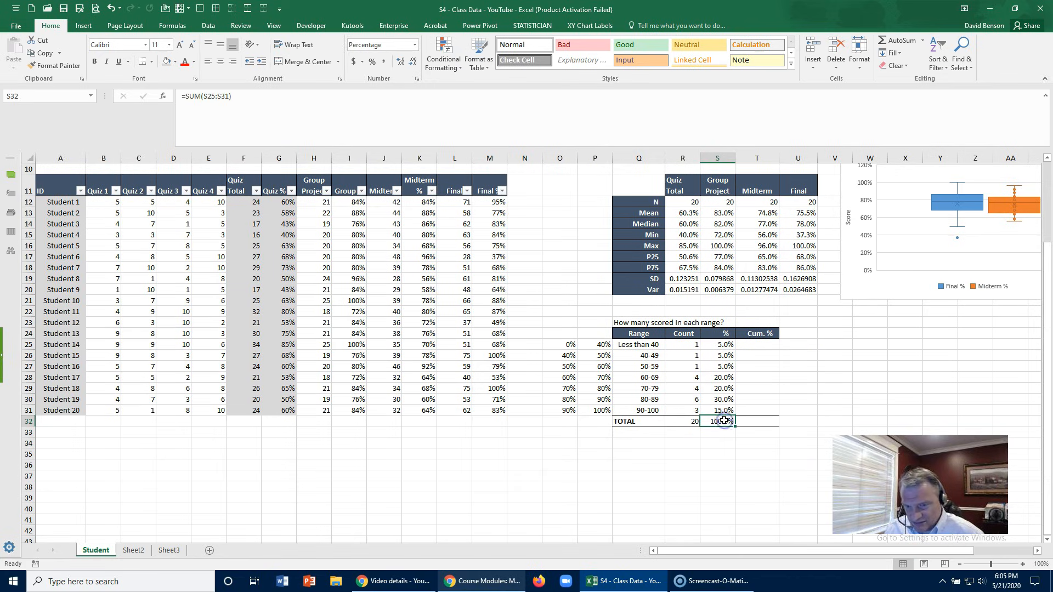
- Start the Cum. % column with =S25 in T25 and =T25+S26 in T26
{"action": "left_click", "coordinate": [758, 348]}
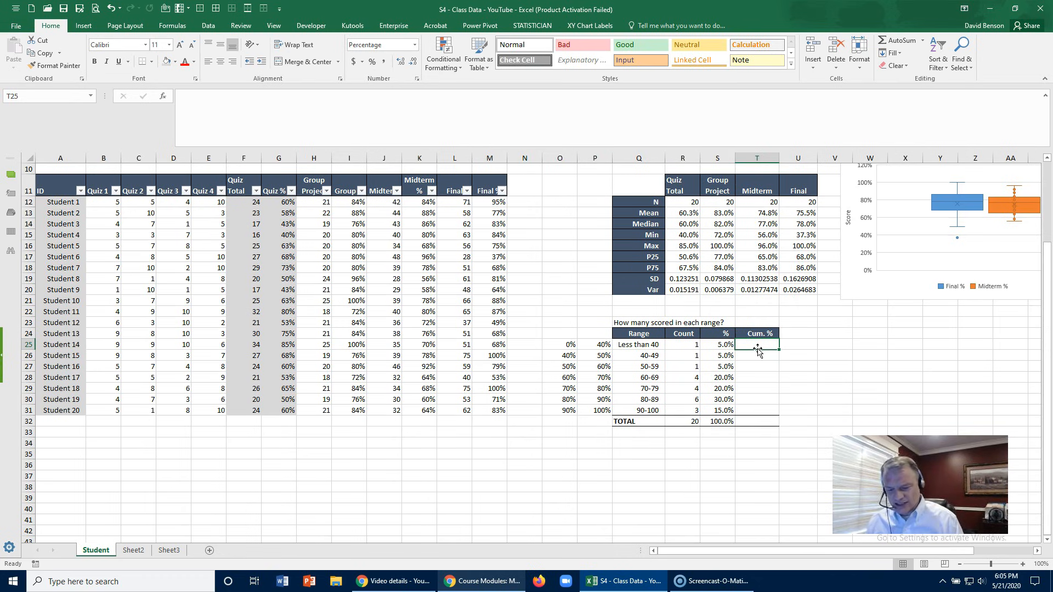
{"action": "type", "text": "="}
{"action": "left_click", "coordinate": [731, 347]}
{"action": "key", "text": "Return"}
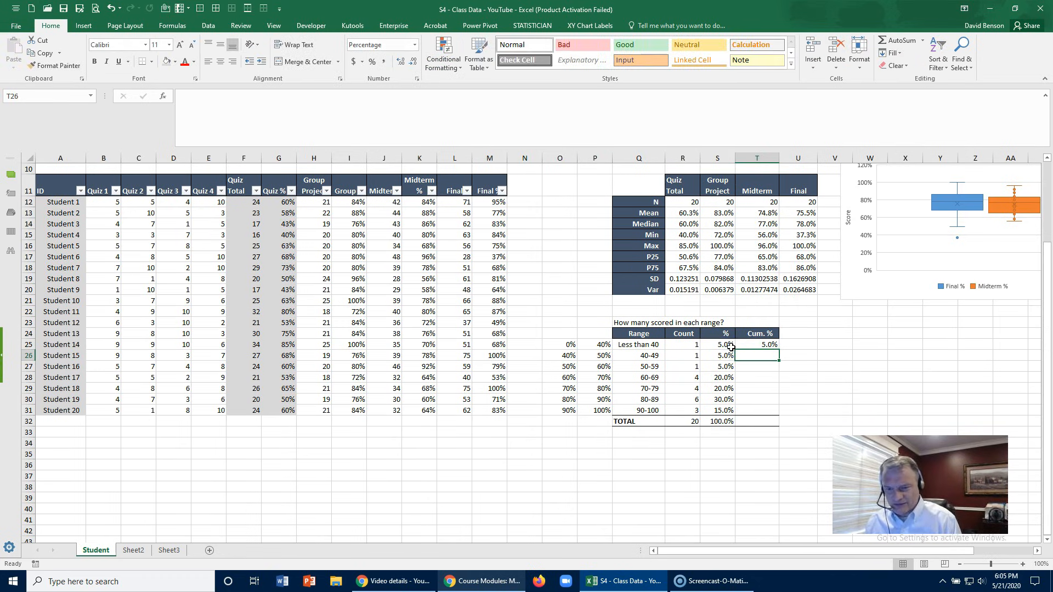
{"action": "type", "text": "="}
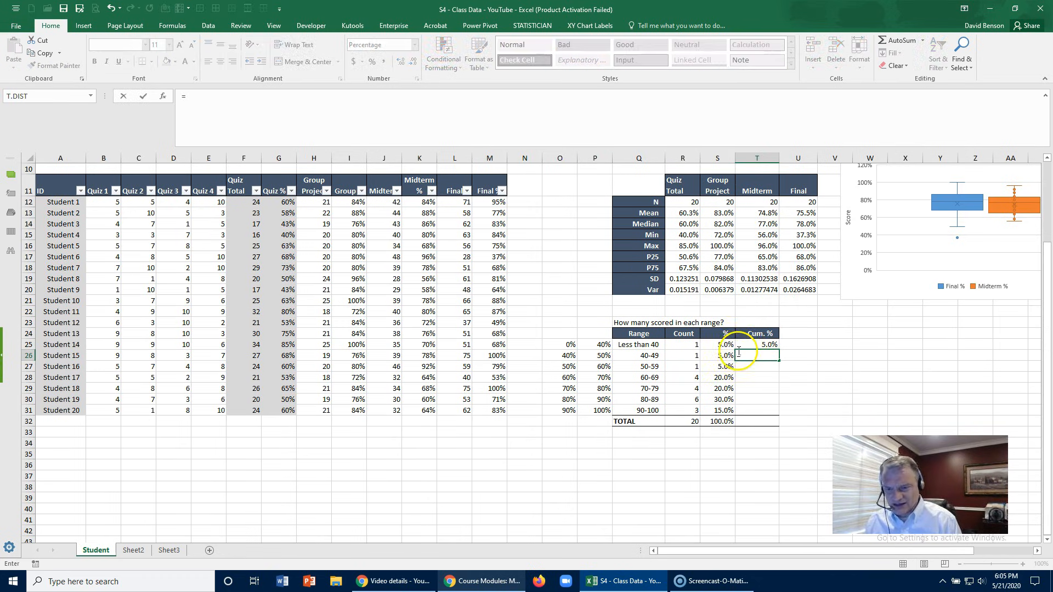
{"action": "left_click", "coordinate": [749, 346]}
{"action": "type", "text": "+"}
{"action": "left_click", "coordinate": [720, 357]}
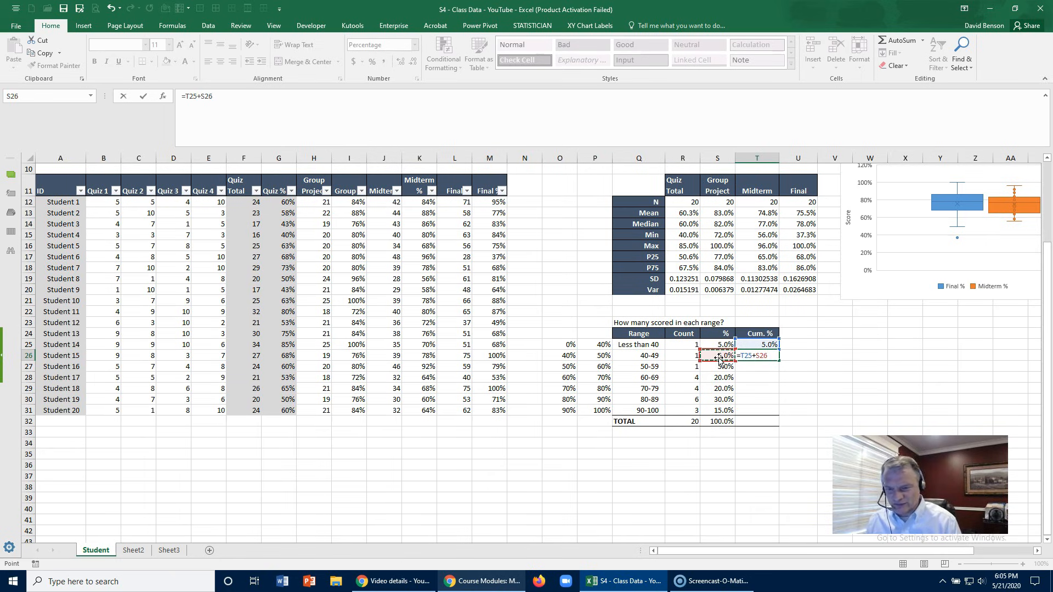
{"action": "key", "text": "Return"}
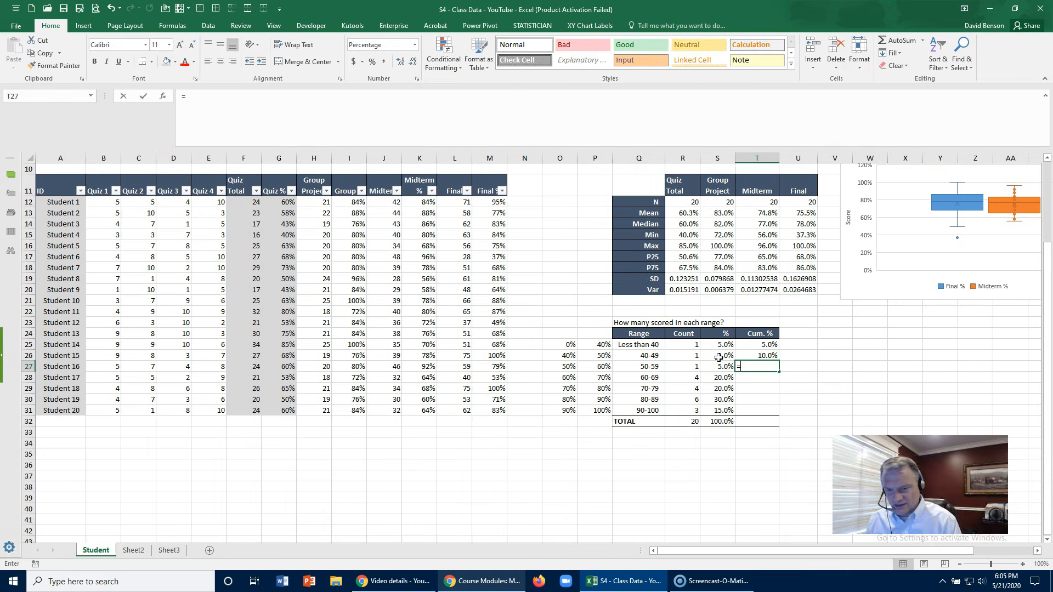
- Continue the cumulative percentages with =T26+S27 in T27 and =T27+S28 in T28
{"action": "type", "text": "="}
{"action": "left_click", "coordinate": [747, 355]}
{"action": "type", "text": "+"}
{"action": "left_click", "coordinate": [725, 366]}
{"action": "key", "text": "Return"}
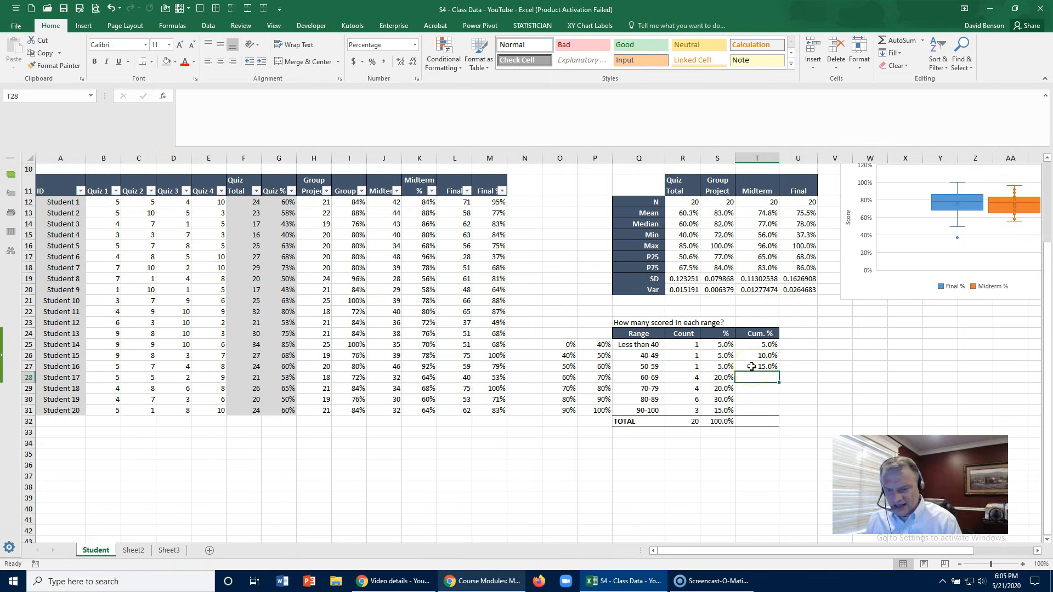
{"action": "type", "text": "="}
{"action": "left_click", "coordinate": [751, 366]}
{"action": "type", "text": "+"}
{"action": "left_click", "coordinate": [717, 379]}
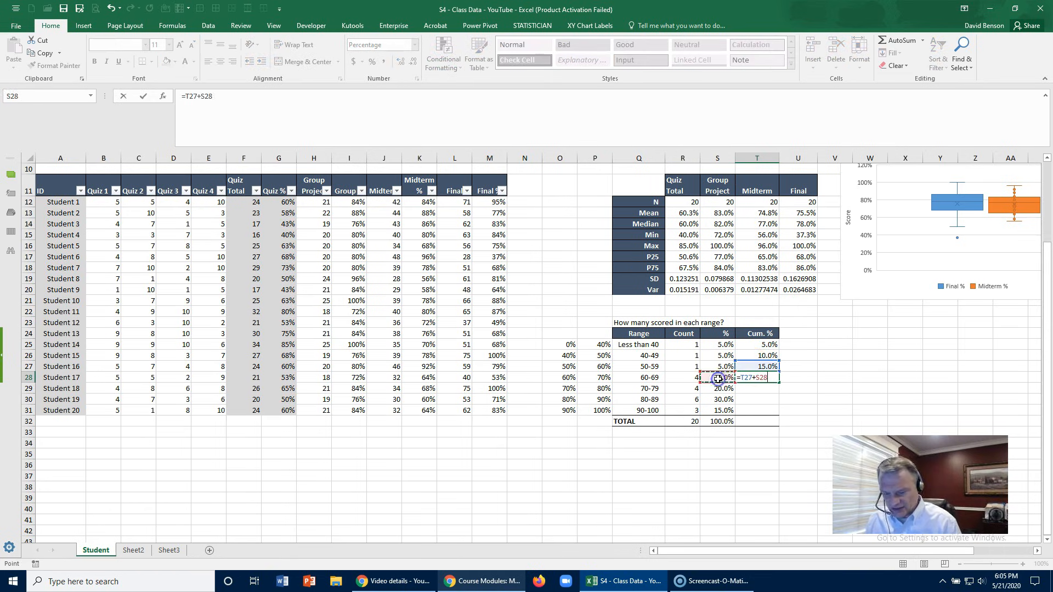
{"action": "key", "text": "Return"}
- Copy the T28 cumulative formula down through T31, leaving out the TOTAL row
{"action": "left_click", "coordinate": [748, 378]}
{"action": "left_click_drag", "start_coordinate": [778, 383], "coordinate": [776, 411]}
{"action": "left_click", "coordinate": [800, 387]}
{"action": "left_click", "coordinate": [765, 415]}
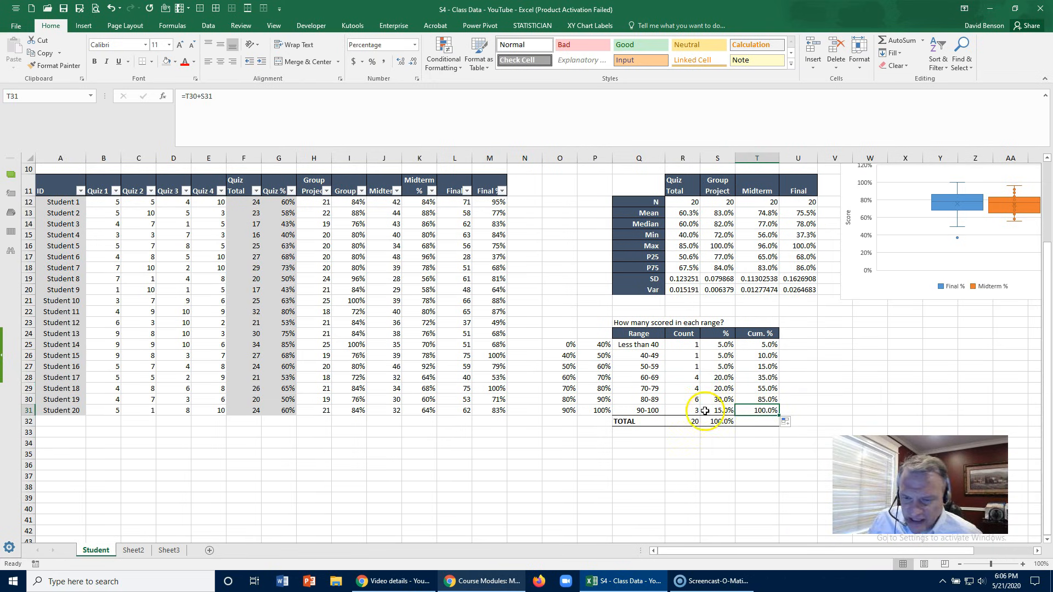
{"action": "left_click_drag", "start_coordinate": [650, 411], "coordinate": [650, 400]}
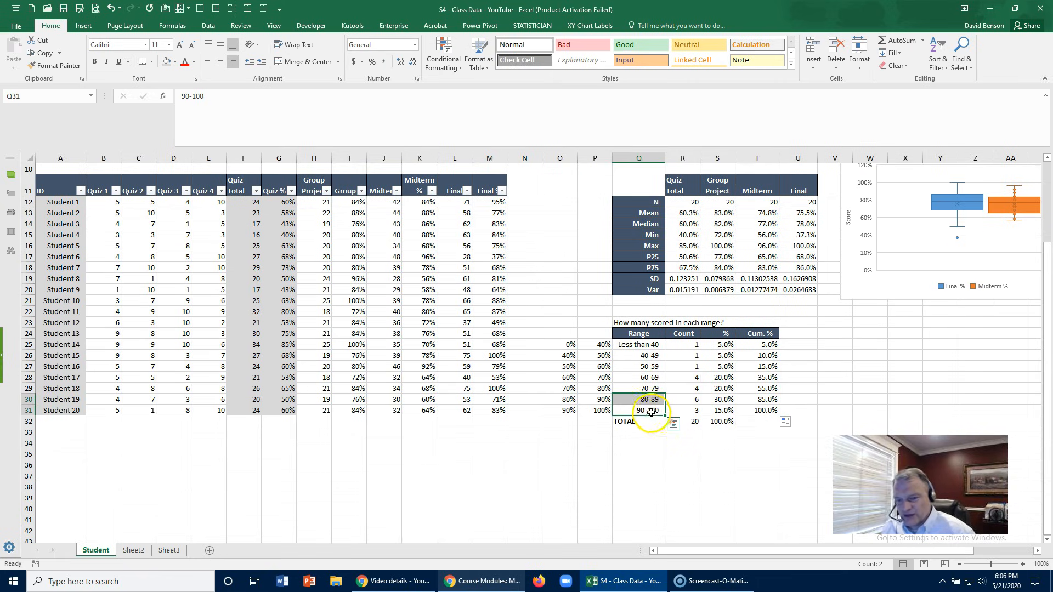
{"action": "left_click", "coordinate": [647, 377]}
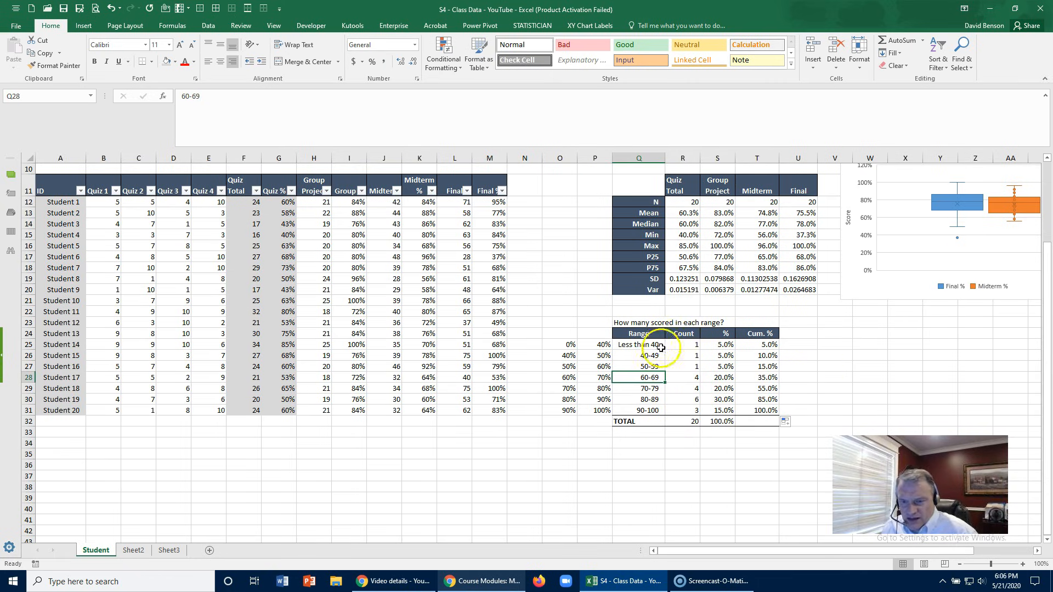
{"action": "left_click", "coordinate": [680, 344]}
{"action": "left_click", "coordinate": [749, 344]}
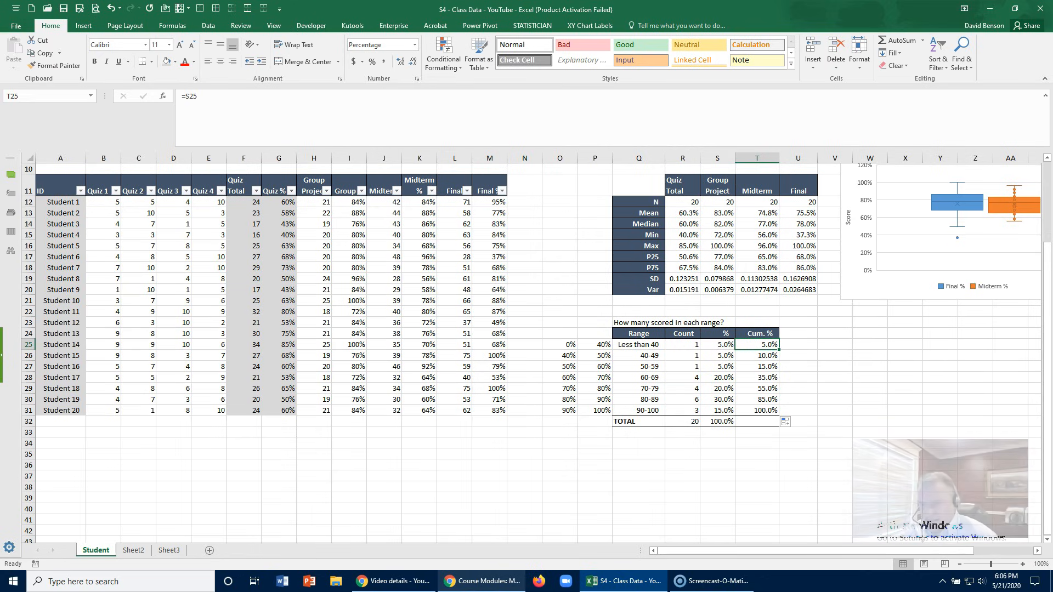
{"action": "left_click", "coordinate": [640, 458]}
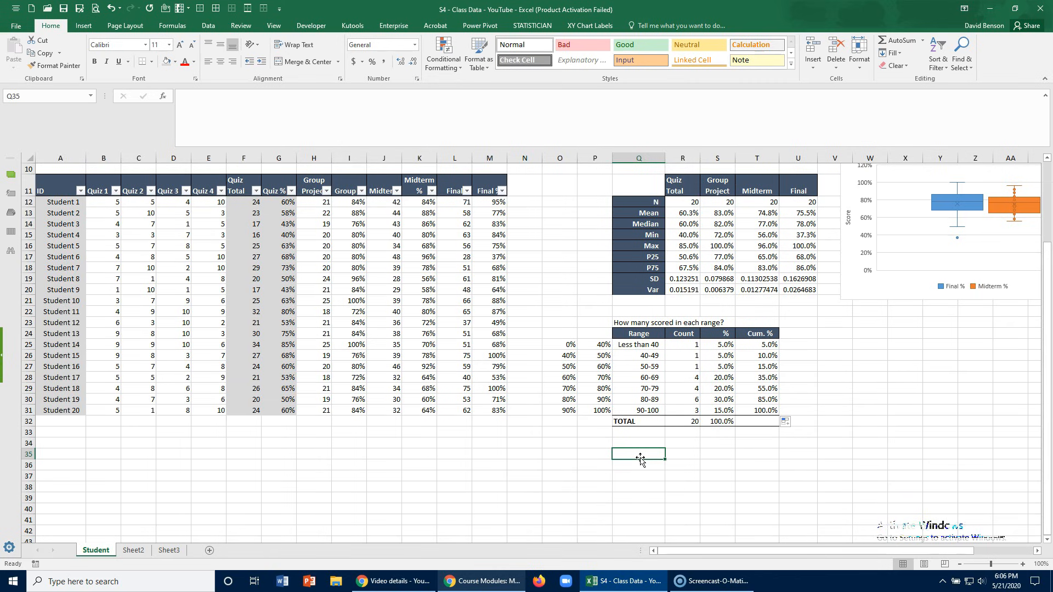
- Insert a clustered column chart of the Range and Count columns, Q24:R31, leaving out the TOTAL row
{"action": "left_click_drag", "start_coordinate": [651, 335], "coordinate": [687, 410]}
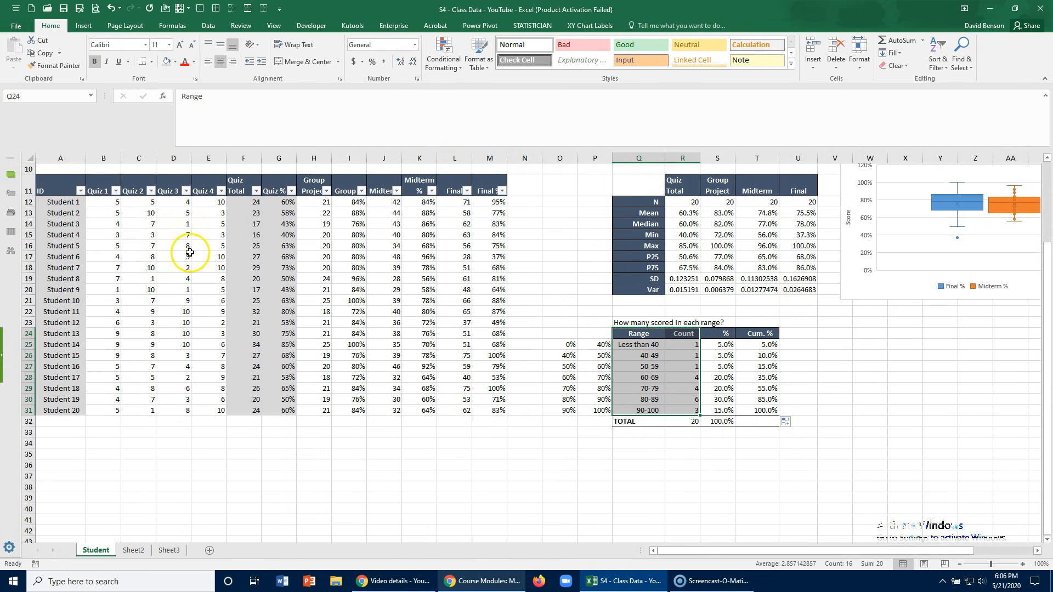
{"action": "left_click", "coordinate": [83, 28]}
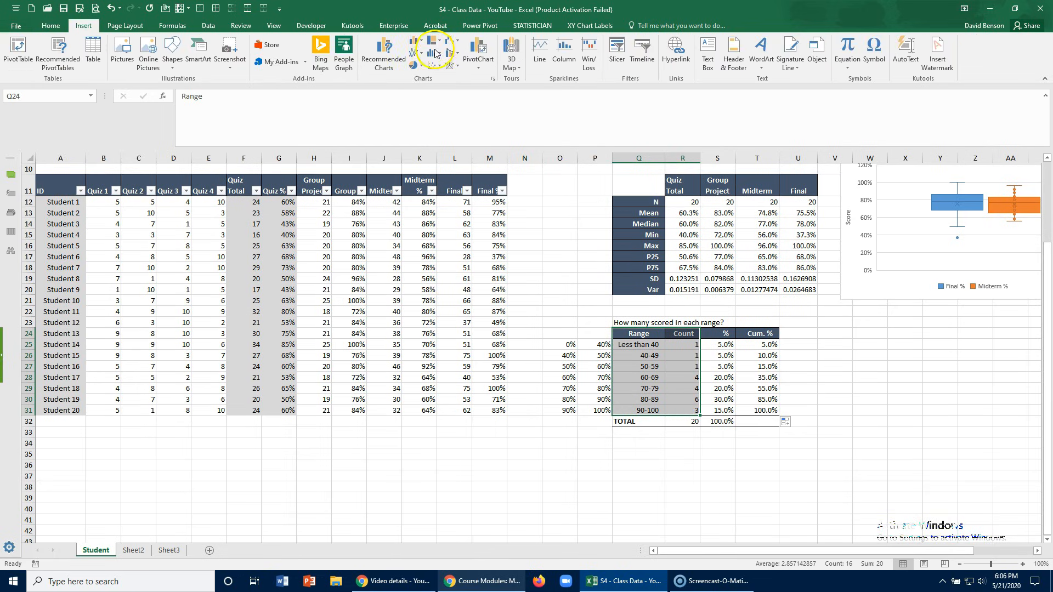
{"action": "left_click", "coordinate": [494, 80]}
{"action": "left_click", "coordinate": [415, 124]}
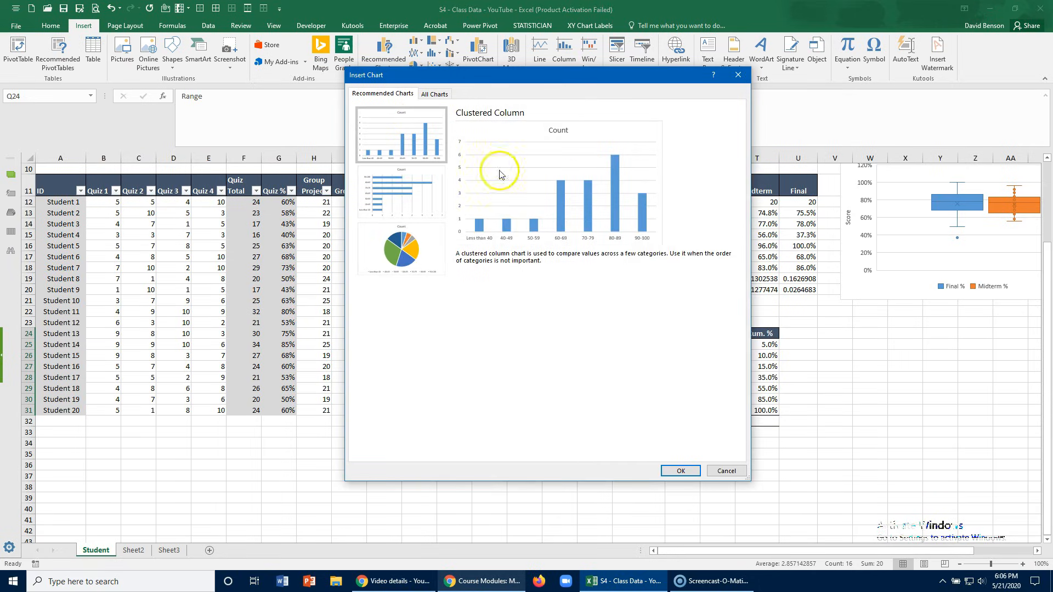
{"action": "left_click", "coordinate": [676, 469]}
- Change the chart title to "Breakdown of Final Exam Scores"
{"action": "left_click", "coordinate": [529, 292]}
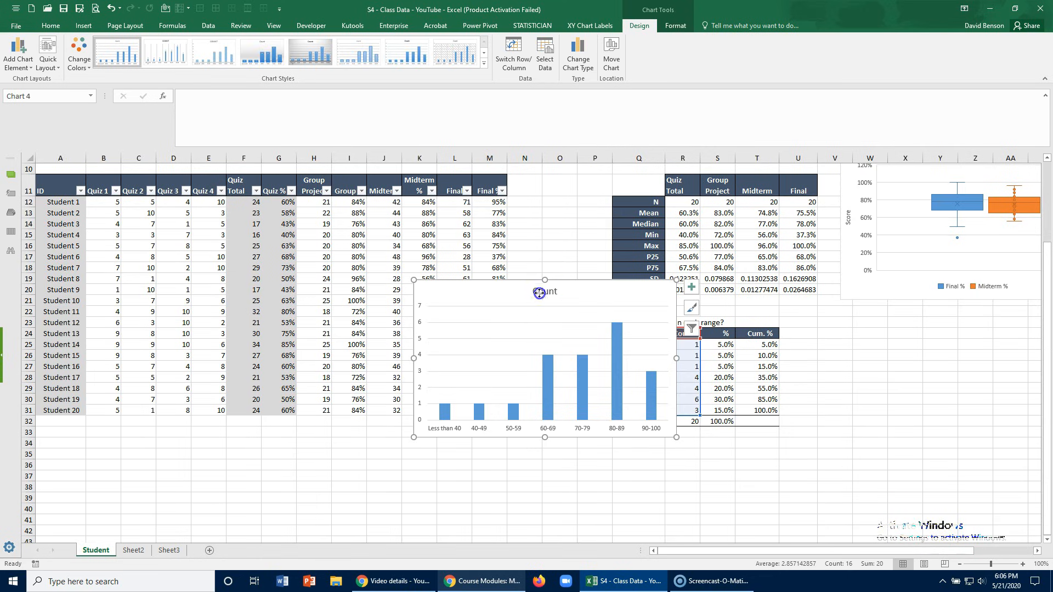
{"action": "double_click", "coordinate": [540, 293]}
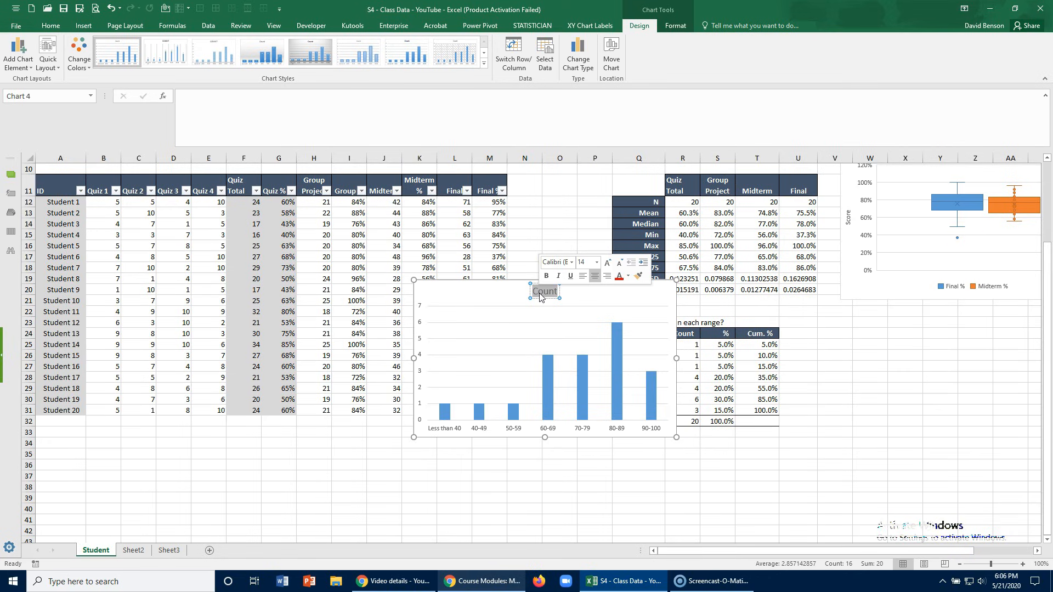
{"action": "type", "text": "Breakdown of Fina"}
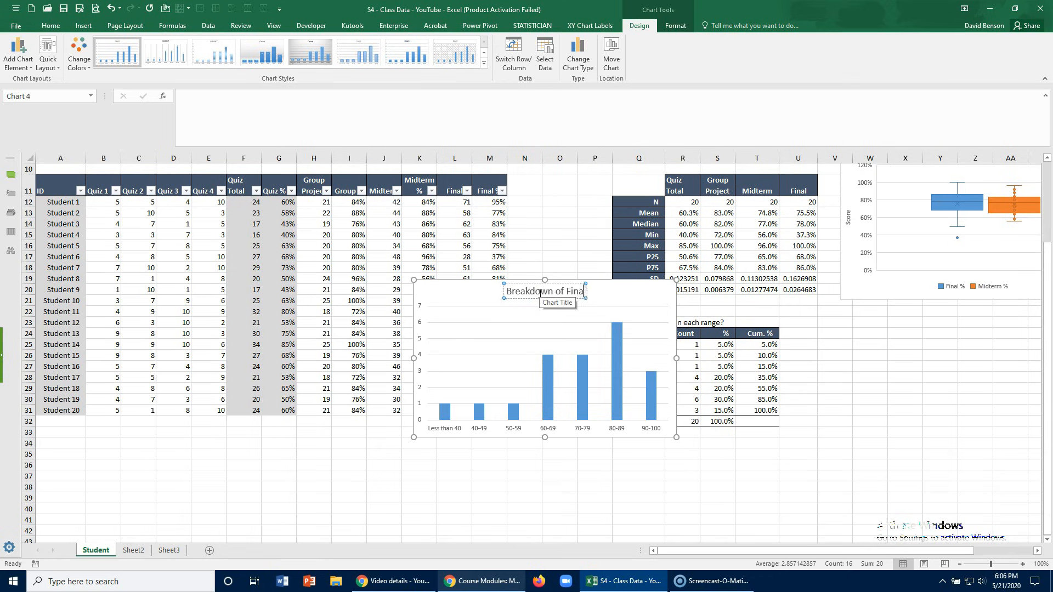
{"action": "type", "text": "l Exam Scores"}
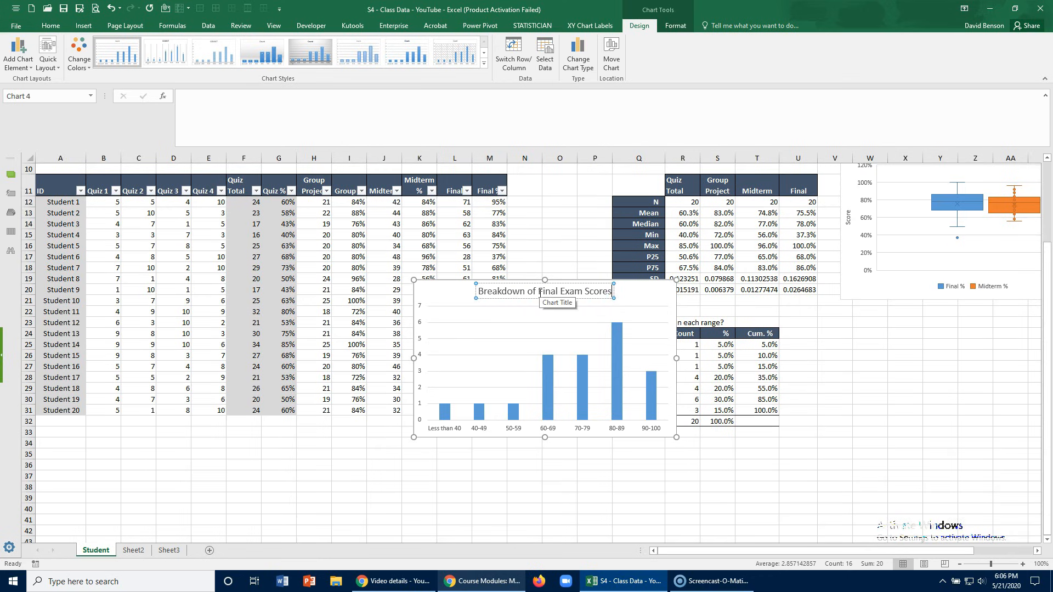
{"action": "left_click", "coordinate": [462, 306]}
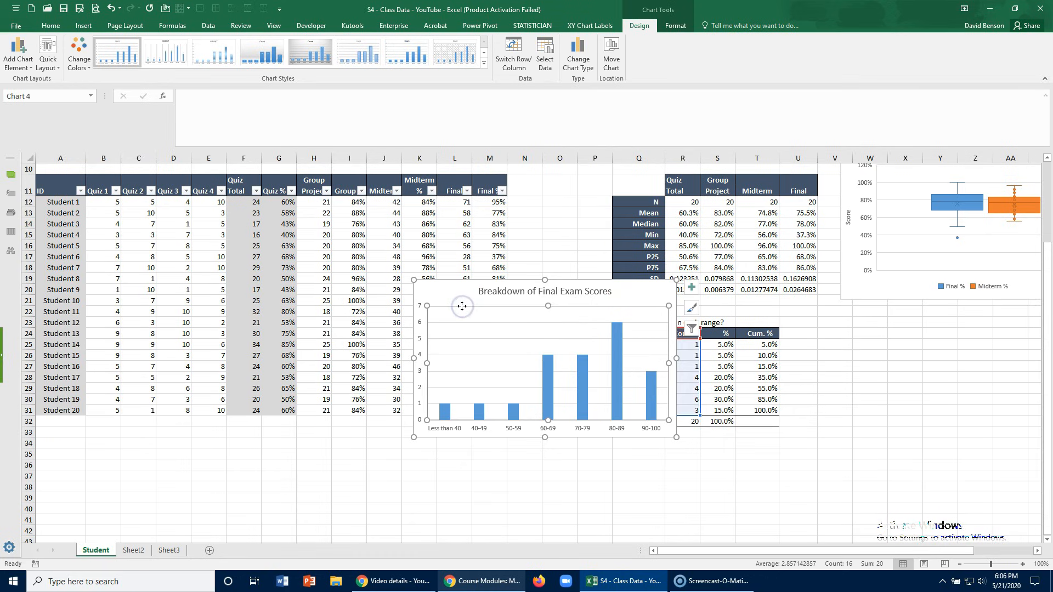
- Add a primary vertical axis title reading "Count of Students" to the column chart
{"action": "left_click", "coordinate": [24, 68]}
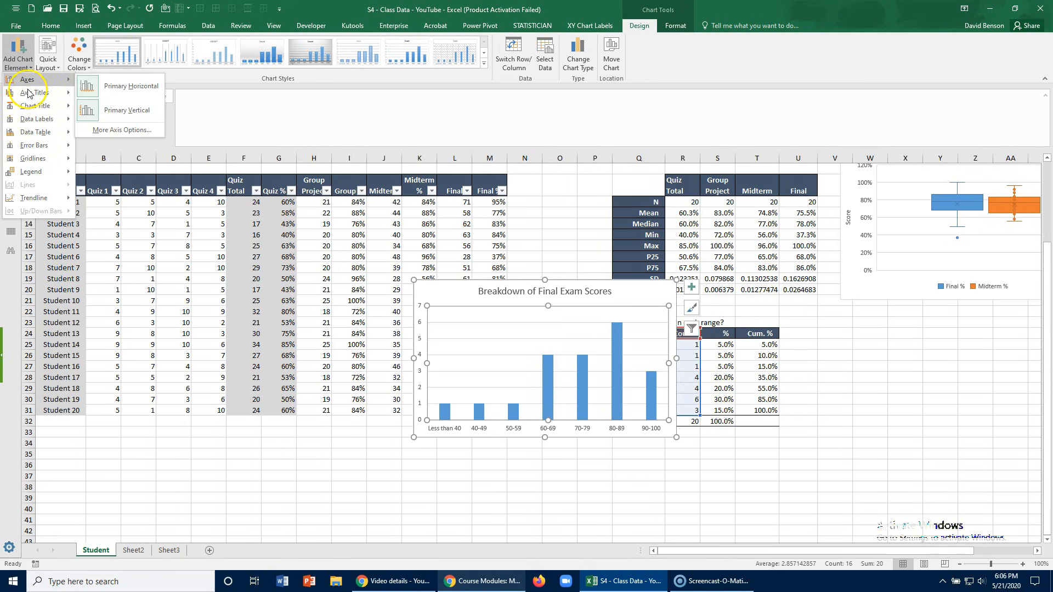
{"action": "mouse_move", "coordinate": [30, 96]}
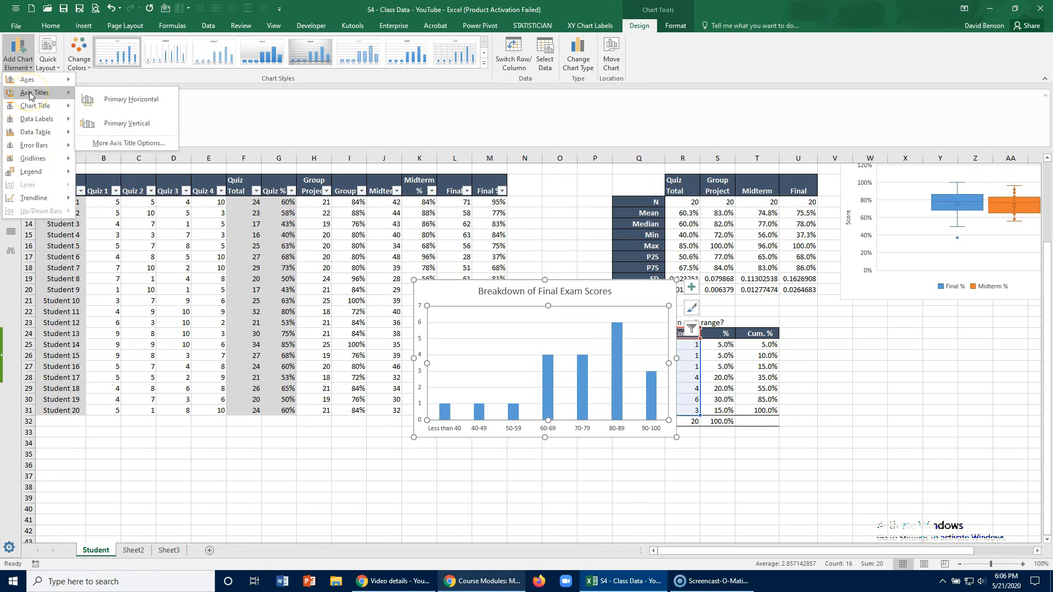
{"action": "left_click", "coordinate": [117, 123]}
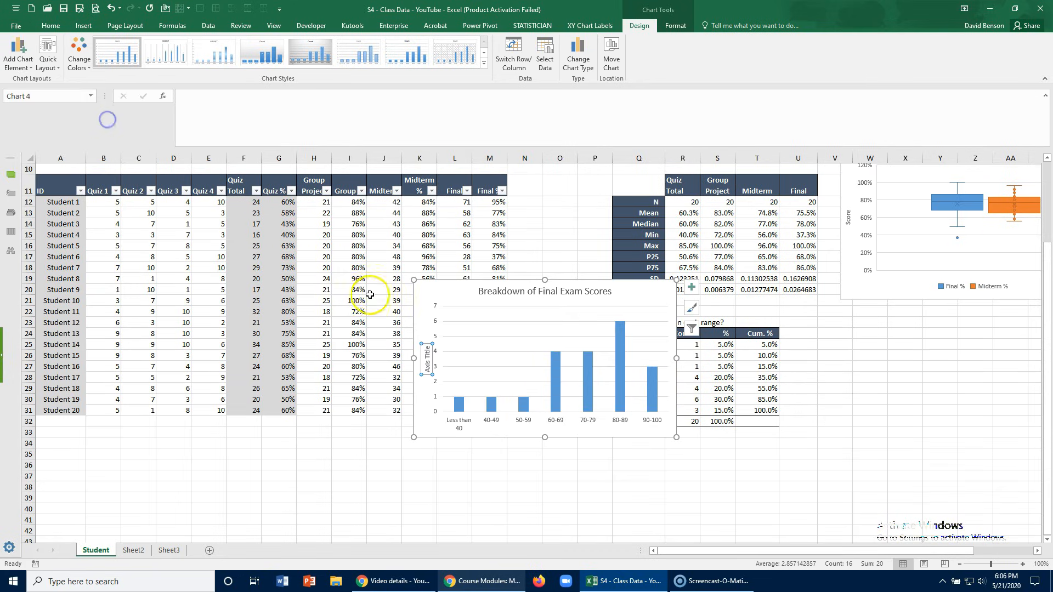
{"action": "left_click", "coordinate": [427, 344]}
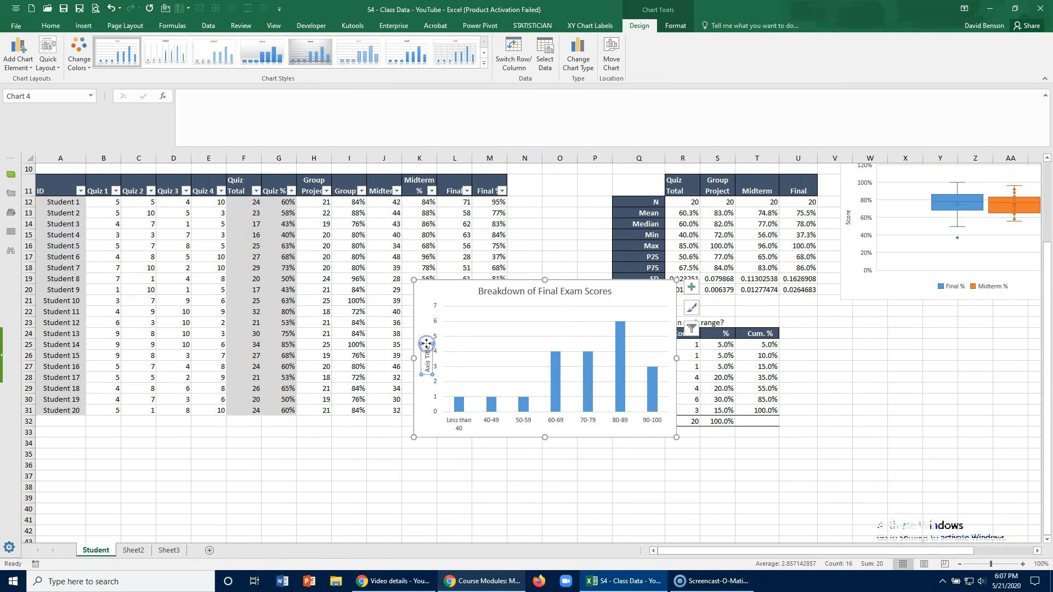
{"action": "type", "text": "Count of Students"}
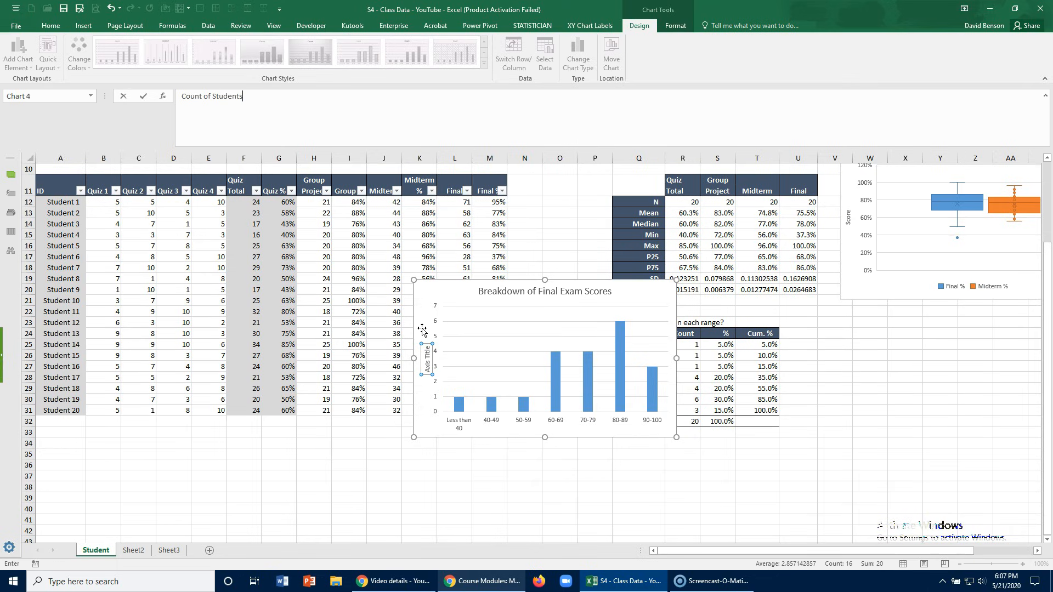
{"action": "key", "text": "Return"}
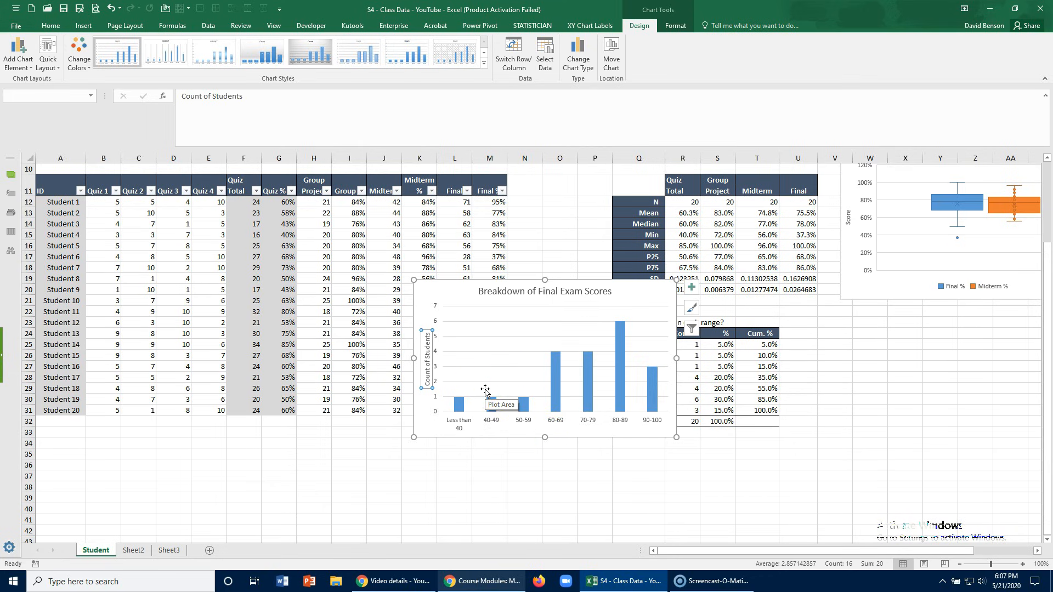
- Add a primary horizontal axis title reading "Score Bins" to the column chart
{"action": "left_click", "coordinate": [18, 54]}
{"action": "mouse_move", "coordinate": [36, 98]}
{"action": "left_click", "coordinate": [114, 103]}
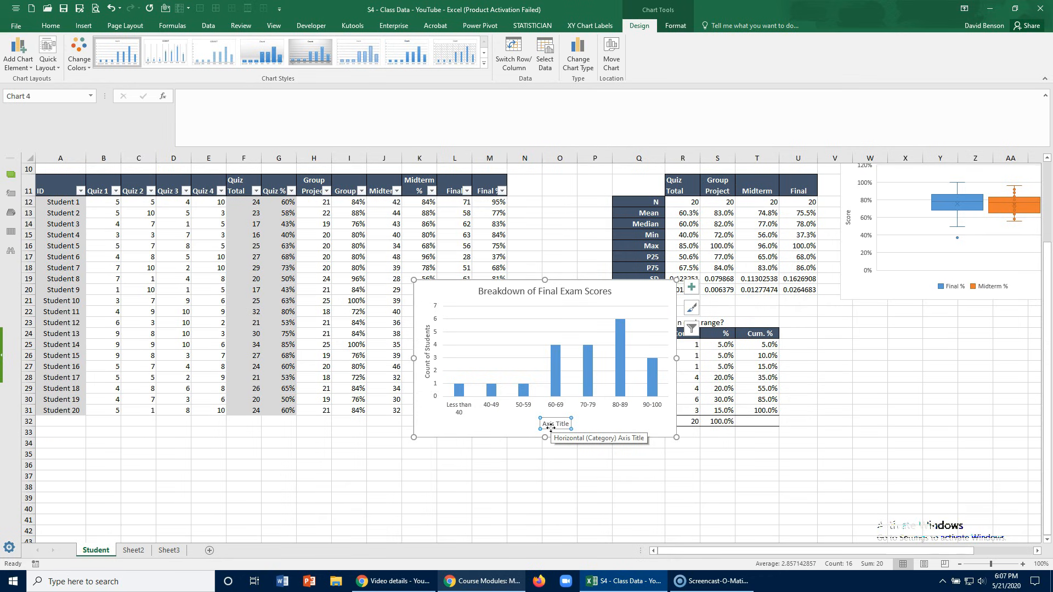
{"action": "type", "text": "Score Bins"}
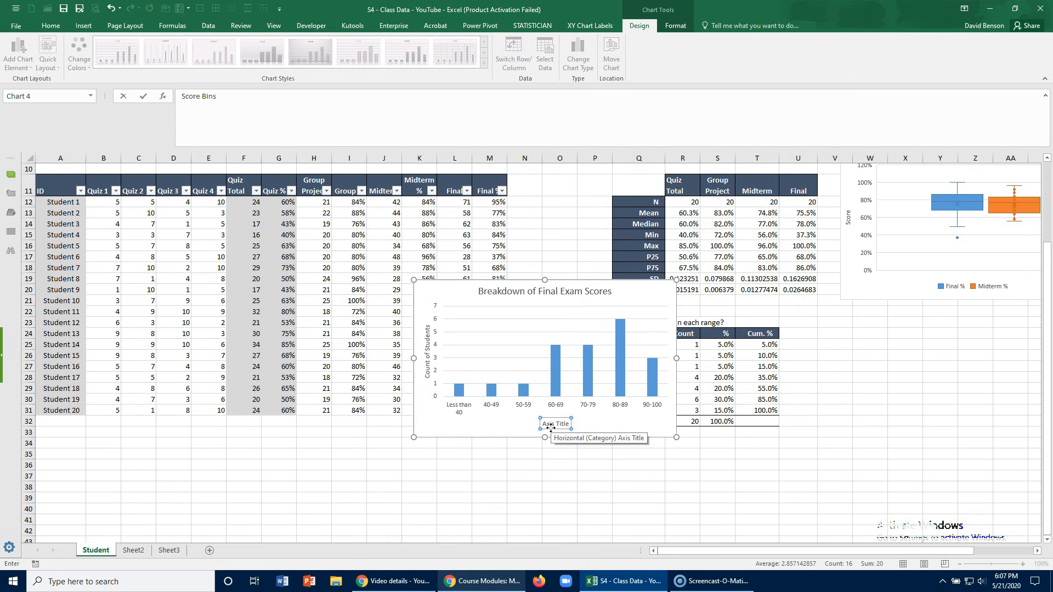
{"action": "key", "text": "Return"}
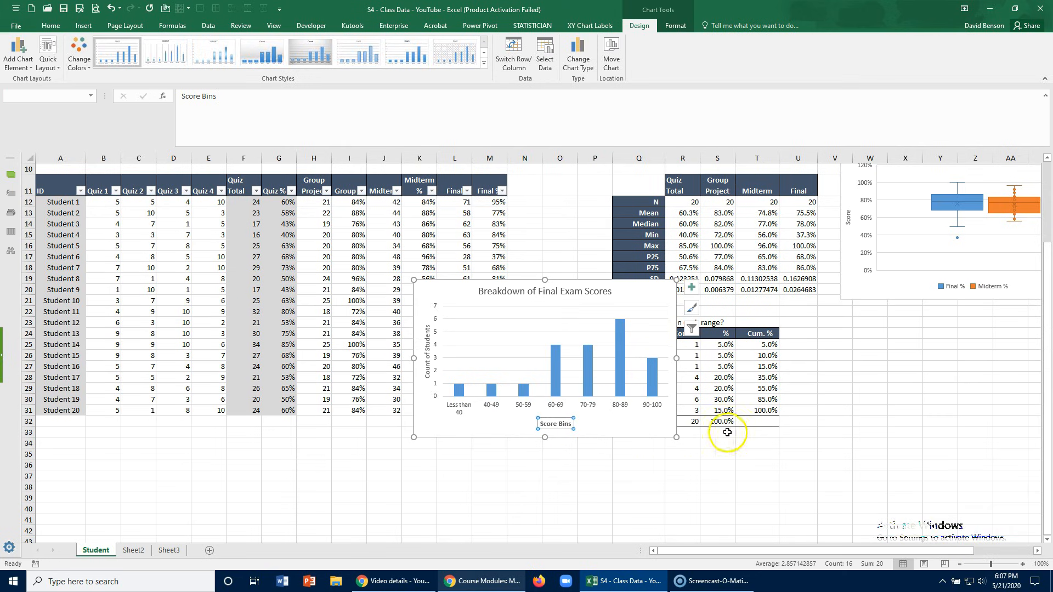
- Reposition the chart within view and add data labels to the Count columns
{"action": "left_click_drag", "start_coordinate": [457, 282], "coordinate": [837, 318]}
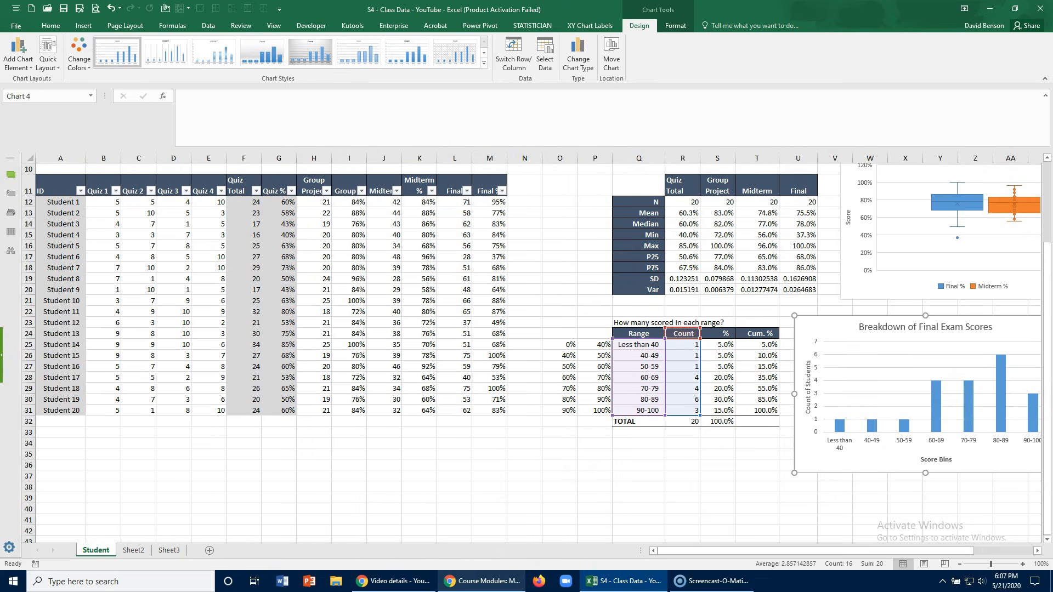
{"action": "left_click_drag", "start_coordinate": [890, 336], "coordinate": [526, 303]}
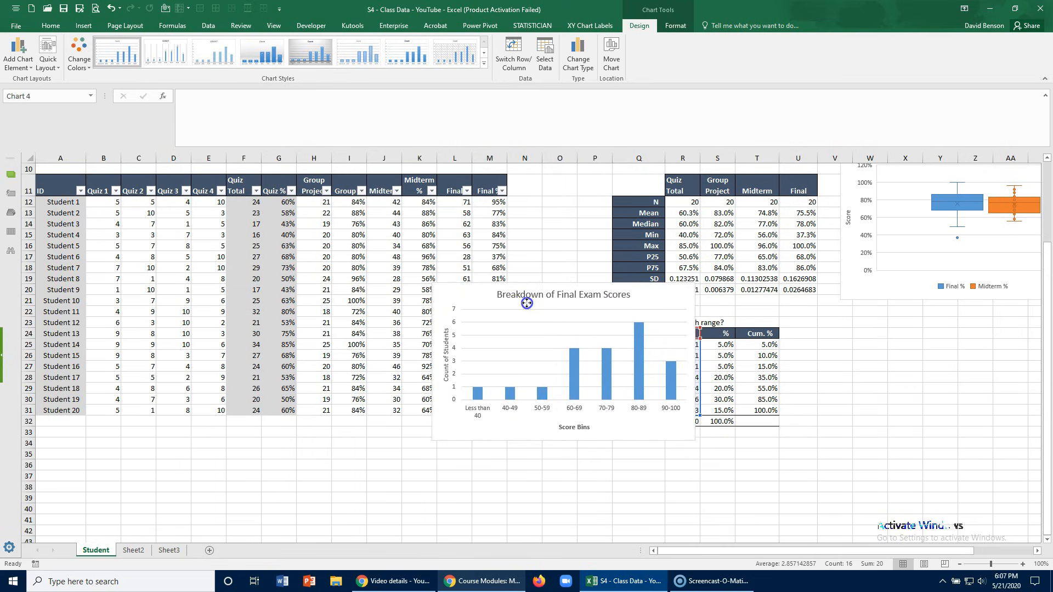
{"action": "left_click", "coordinate": [576, 373]}
{"action": "right_click", "coordinate": [576, 373]}
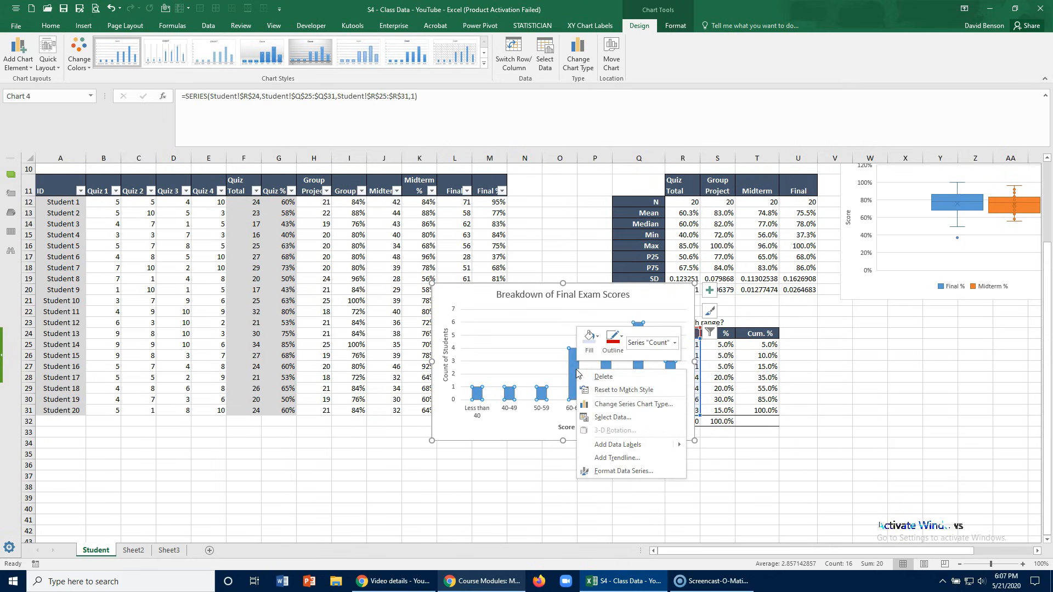
{"action": "left_click", "coordinate": [601, 443]}
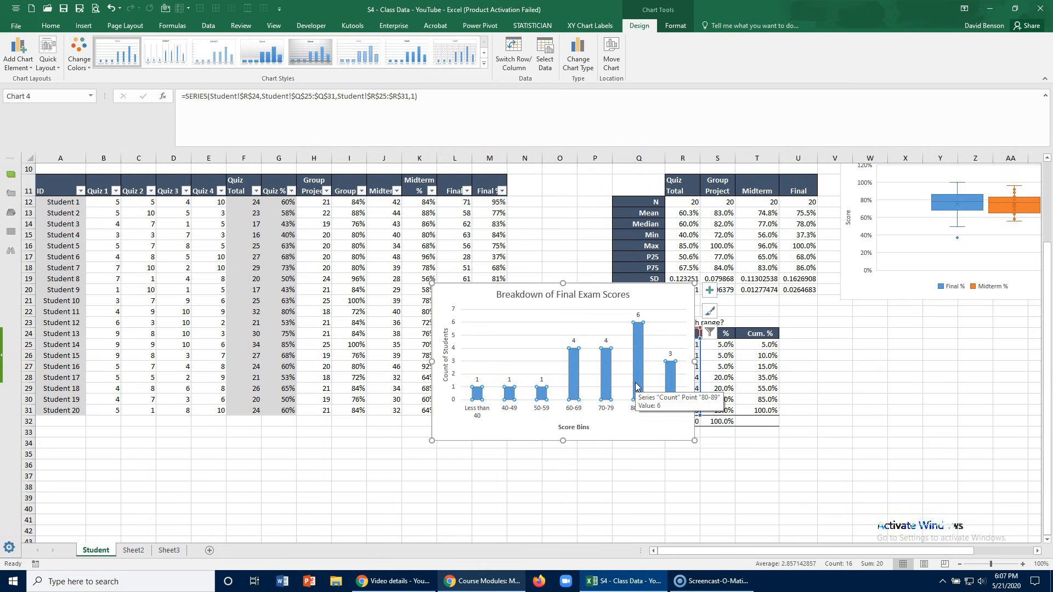
- Try a 100% gap width for the Count columns, settle on 50%, and close the series formatting
{"action": "right_click", "coordinate": [574, 372]}
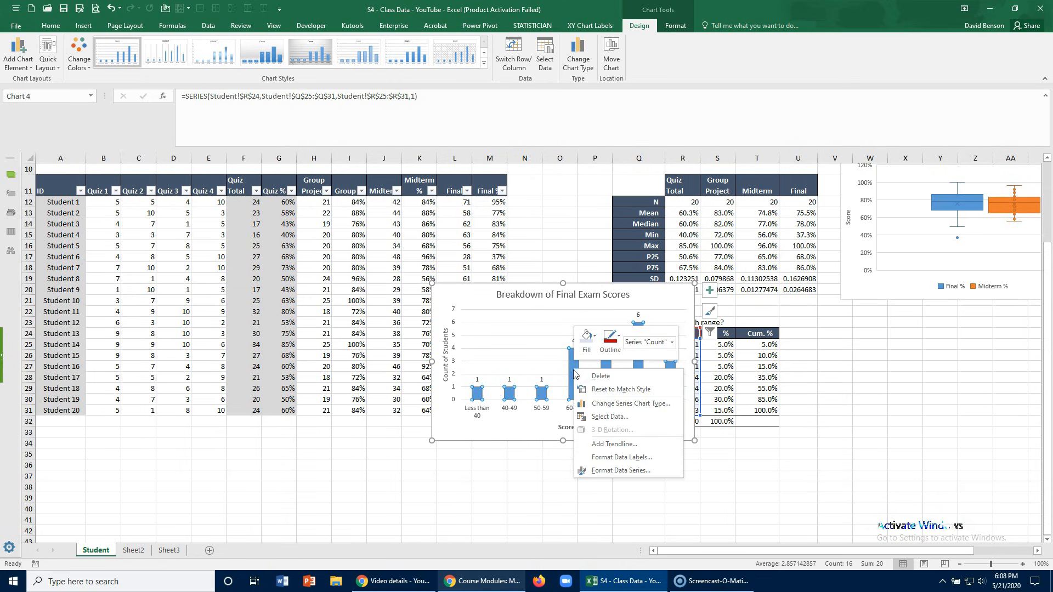
{"action": "left_click", "coordinate": [606, 472]}
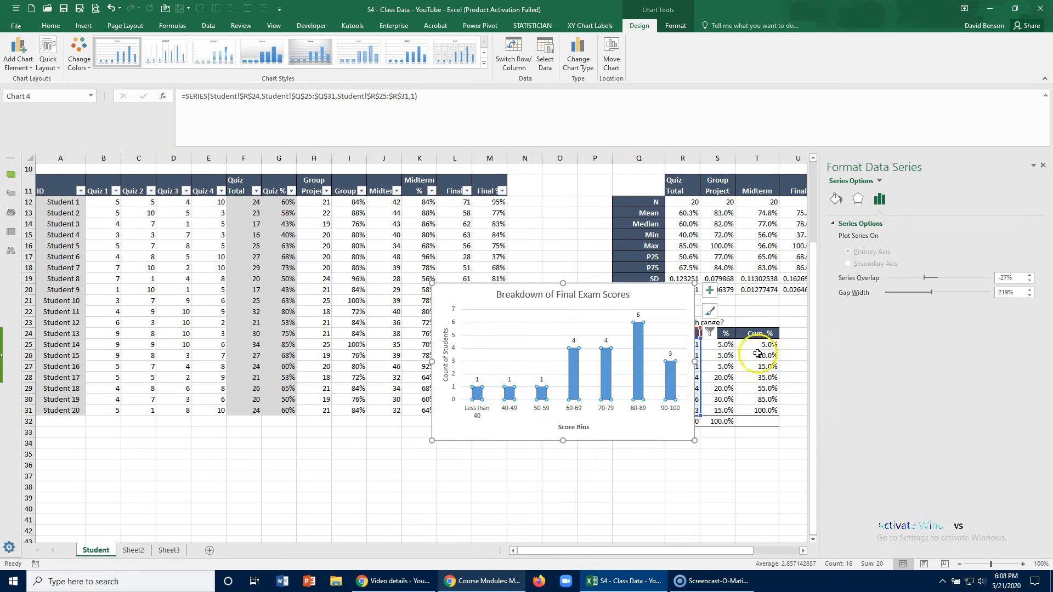
{"action": "left_click", "coordinate": [1002, 293]}
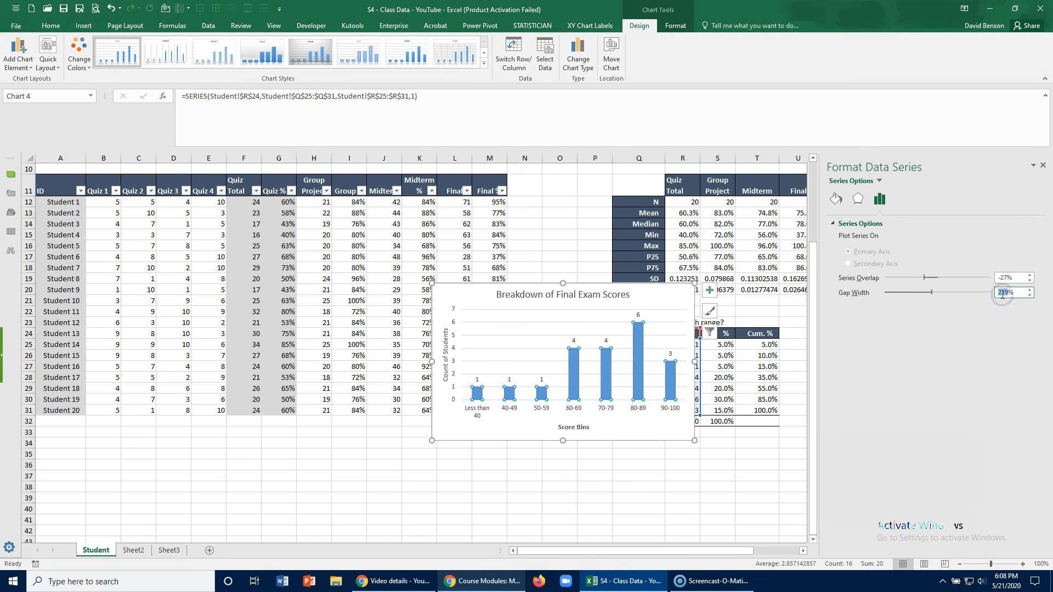
{"action": "type", "text": "100"}
{"action": "key", "text": "Return"}
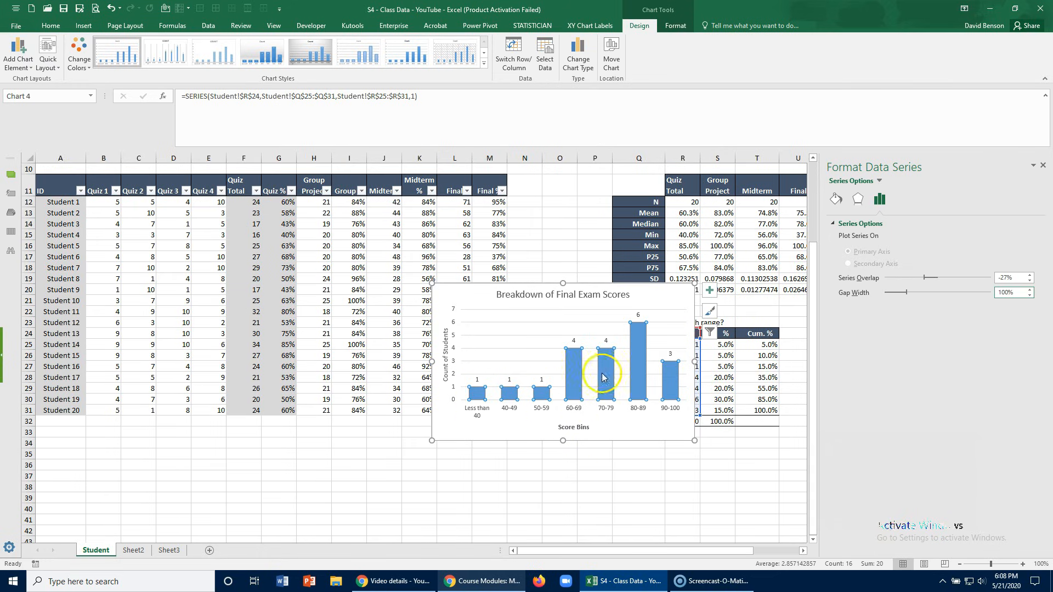
{"action": "double_click", "coordinate": [1002, 292]}
{"action": "type", "text": "50"}
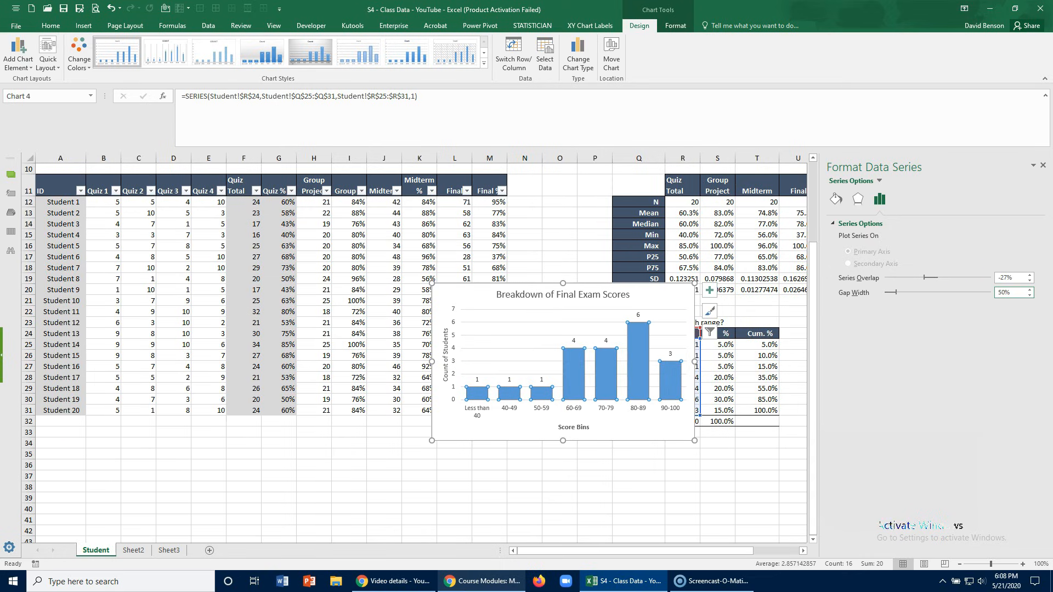
{"action": "left_click", "coordinate": [563, 496]}
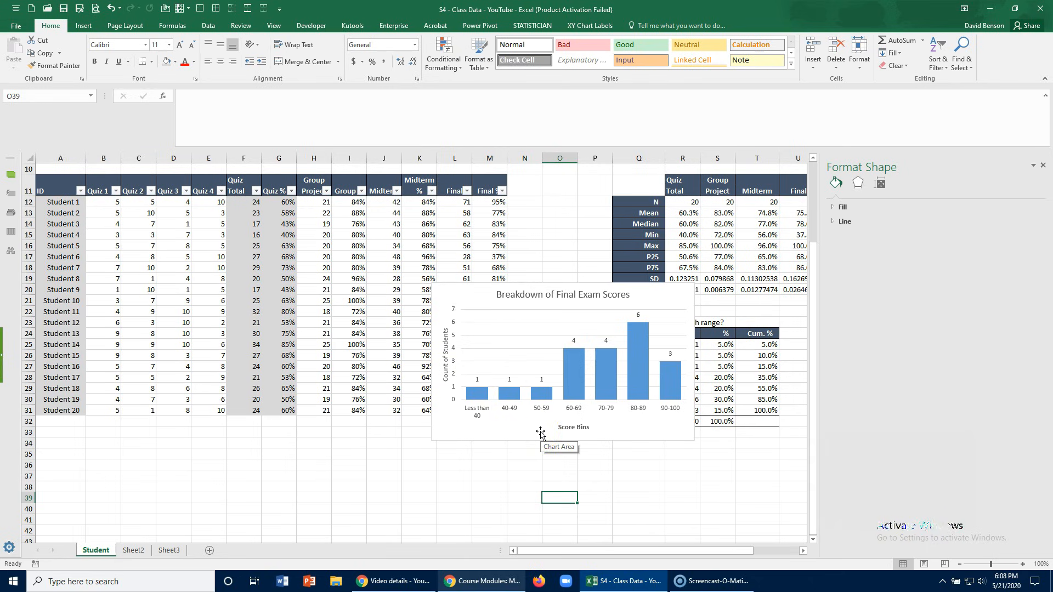
{"action": "left_click", "coordinate": [1043, 165]}
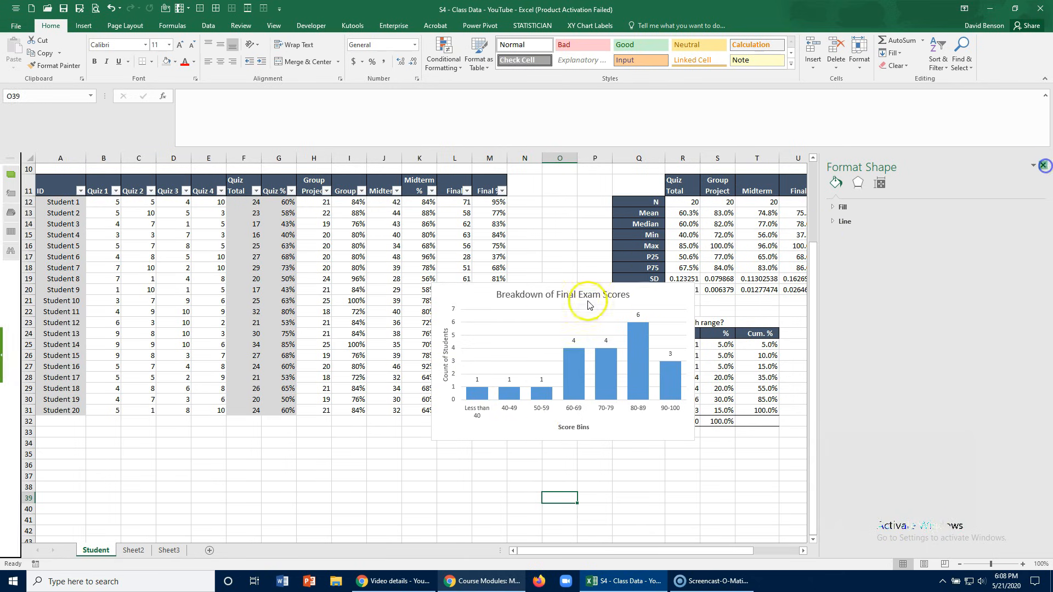
- Move the whole column chart beneath the boxplot beside the score-range table, undoing the accidental shift of the chart title
{"action": "left_click_drag", "start_coordinate": [528, 303], "coordinate": [652, 301]}
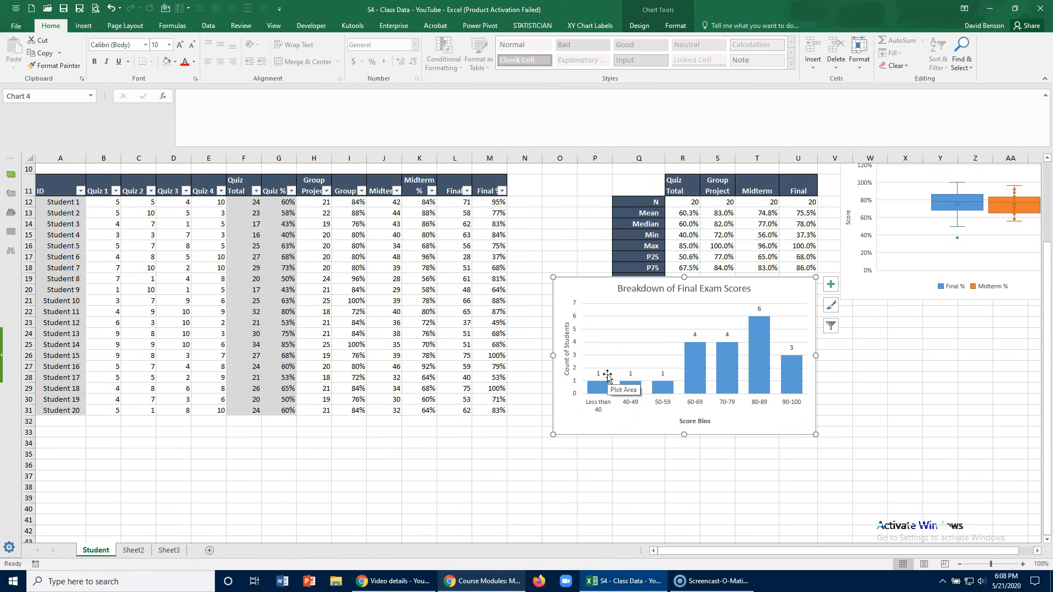
{"action": "left_click_drag", "start_coordinate": [670, 295], "coordinate": [923, 327]}
{"action": "key", "text": "ctrl+z"}
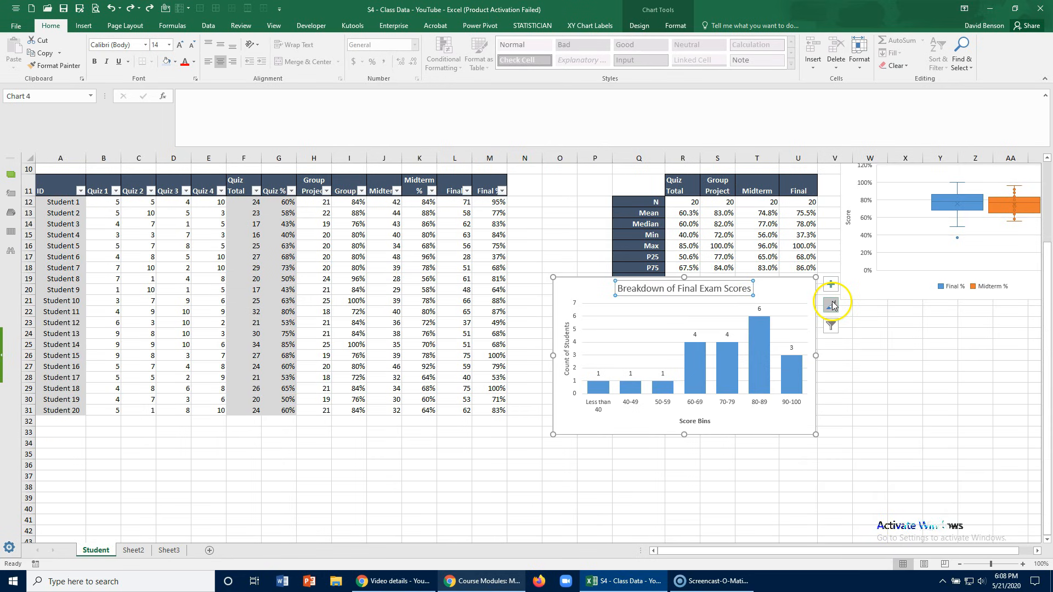
{"action": "left_click_drag", "start_coordinate": [583, 284], "coordinate": [870, 313]}
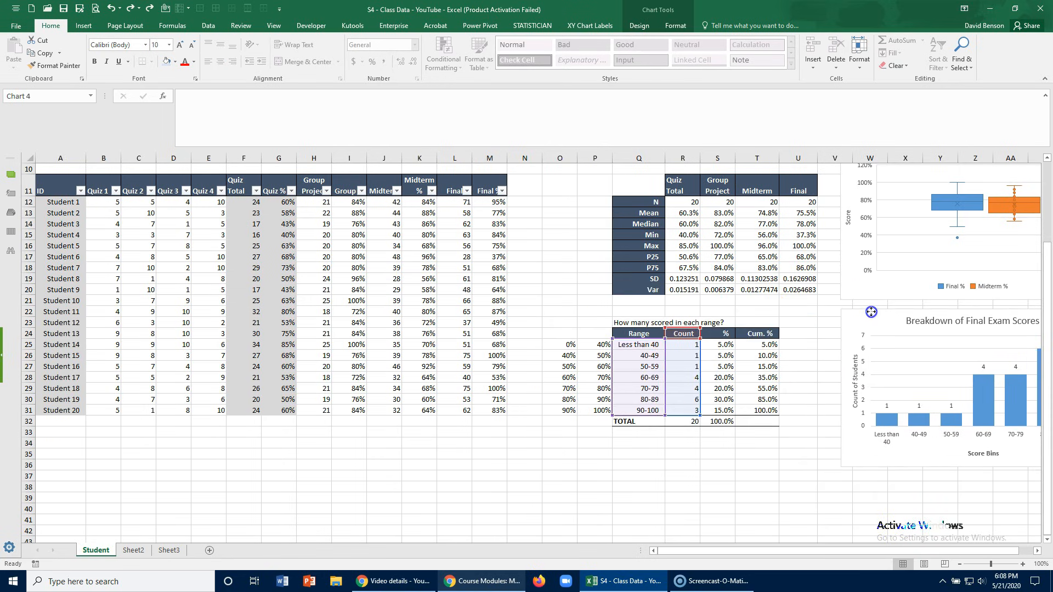
- Link the Quizzes and Group Project points in the Assignment Group table to Student 1's scores in F12 and H12
{"action": "scroll", "coordinate": [518, 332], "scroll_direction": "up", "scroll_amount": 1}
{"action": "scroll", "coordinate": [519, 331], "scroll_direction": "up", "scroll_amount": 2}
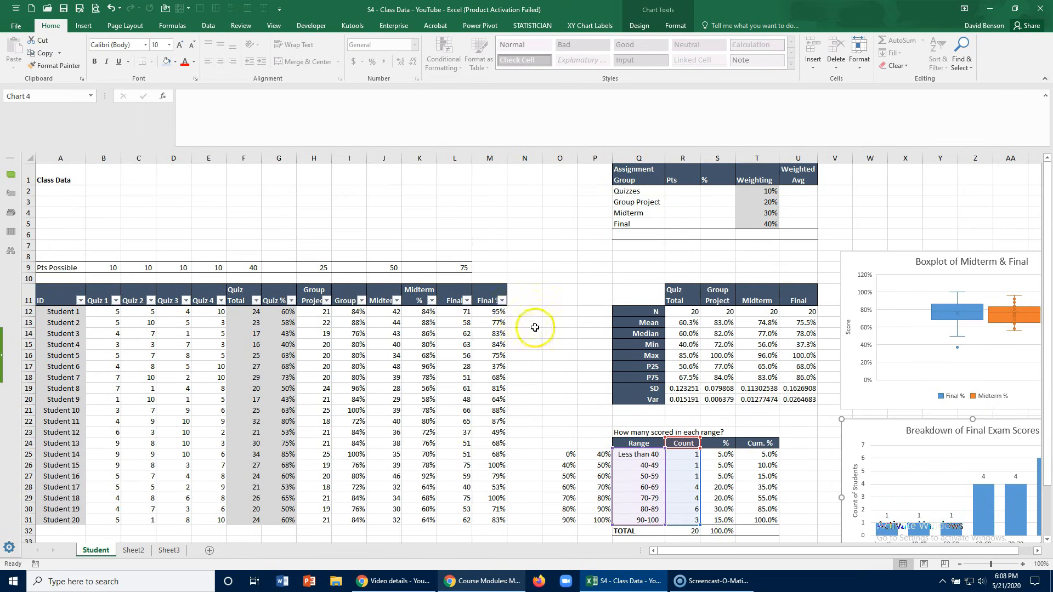
{"action": "scroll", "coordinate": [536, 329], "scroll_direction": "down", "scroll_amount": 3}
{"action": "scroll", "coordinate": [677, 387], "scroll_direction": "up", "scroll_amount": 3}
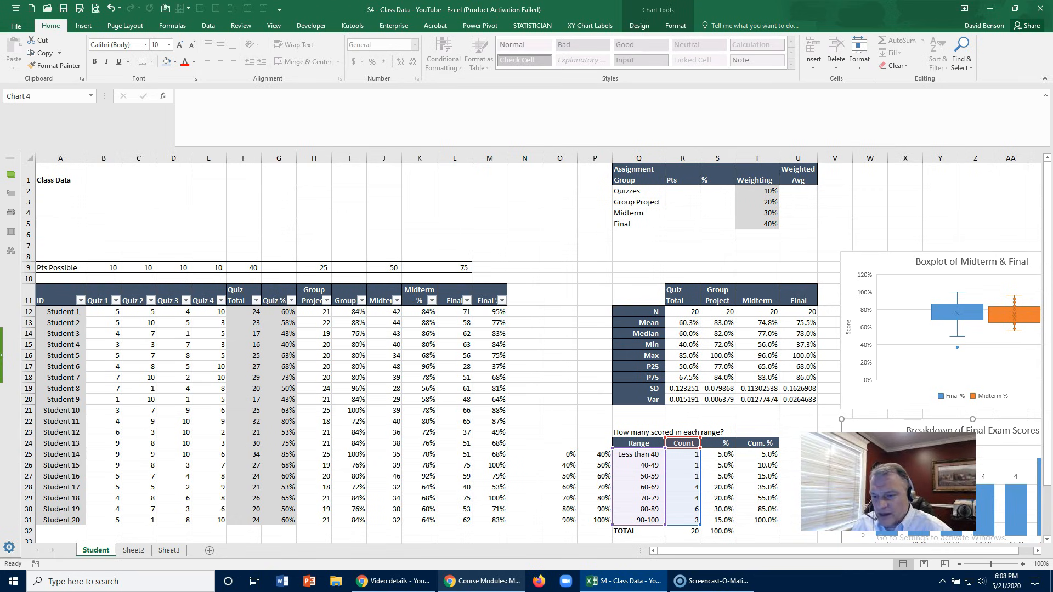
{"action": "left_click", "coordinate": [672, 175]}
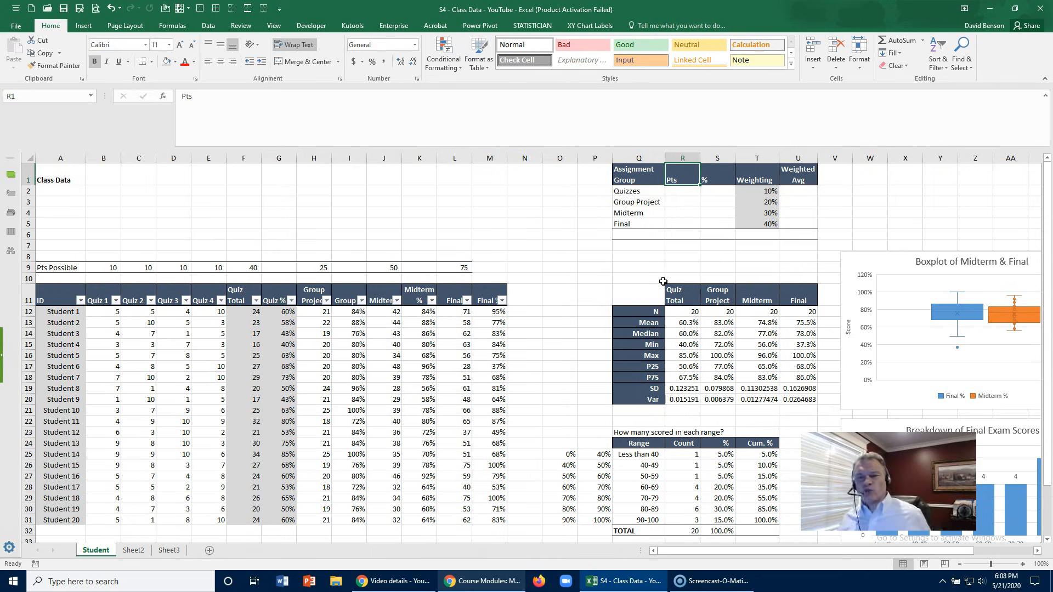
{"action": "key", "text": "Down"}
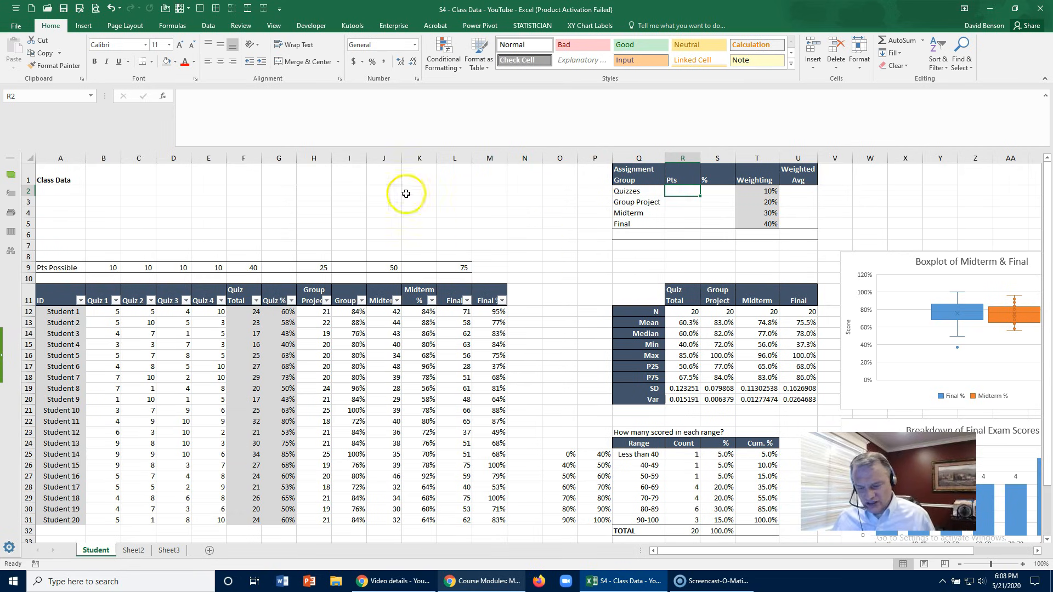
{"action": "type", "text": "="}
{"action": "left_click", "coordinate": [246, 313]}
{"action": "key", "text": "Return"}
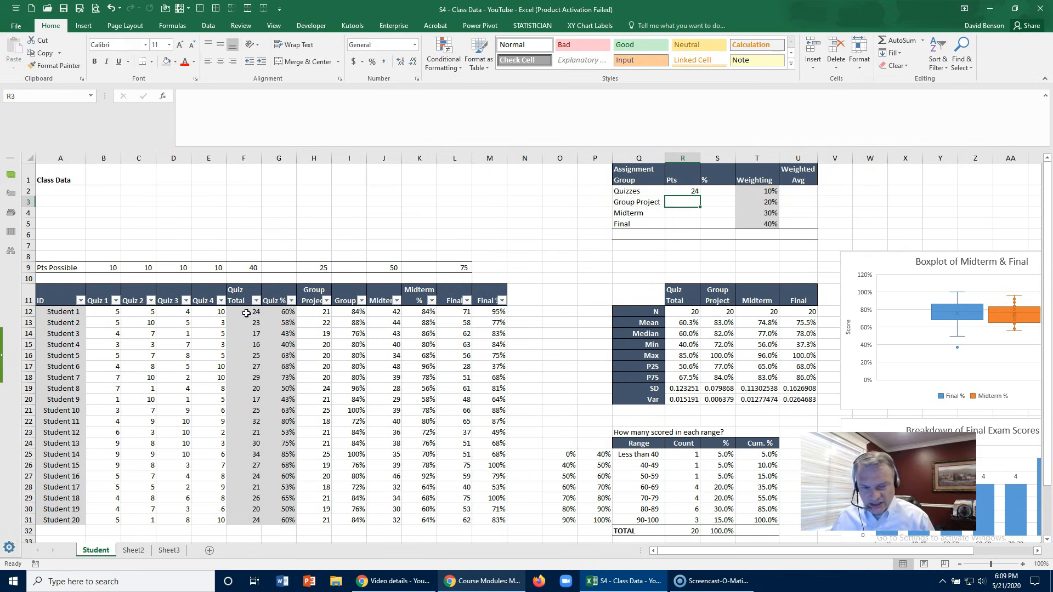
{"action": "type", "text": "="}
{"action": "left_click", "coordinate": [306, 314]}
{"action": "key", "text": "Return"}
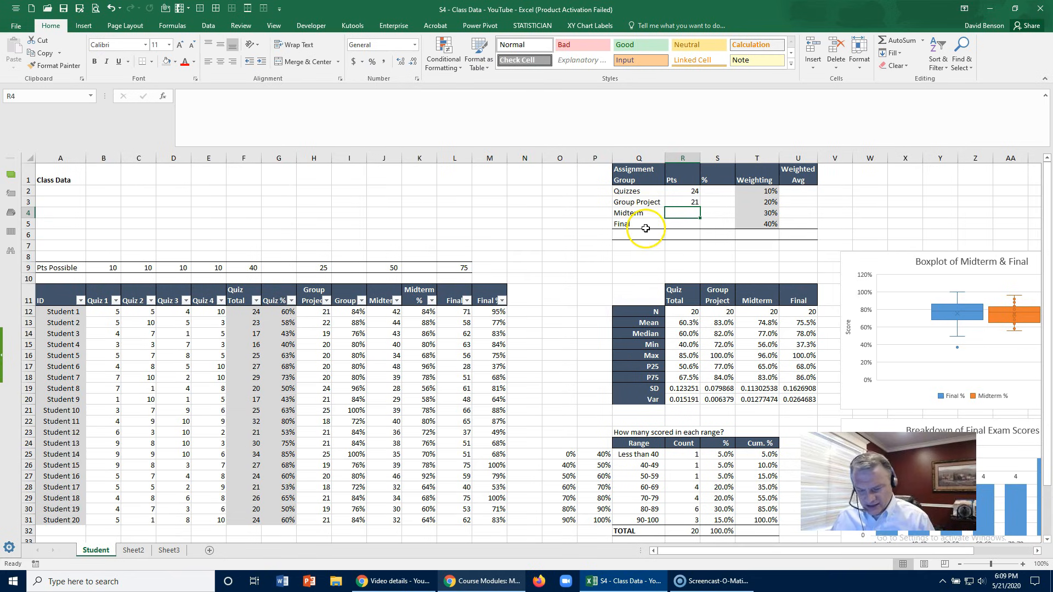
- Link the Midterm and Final points in the Assignment Group table to Student 1's scores in J12 and L12
{"action": "type", "text": "="}
{"action": "left_click", "coordinate": [384, 313]}
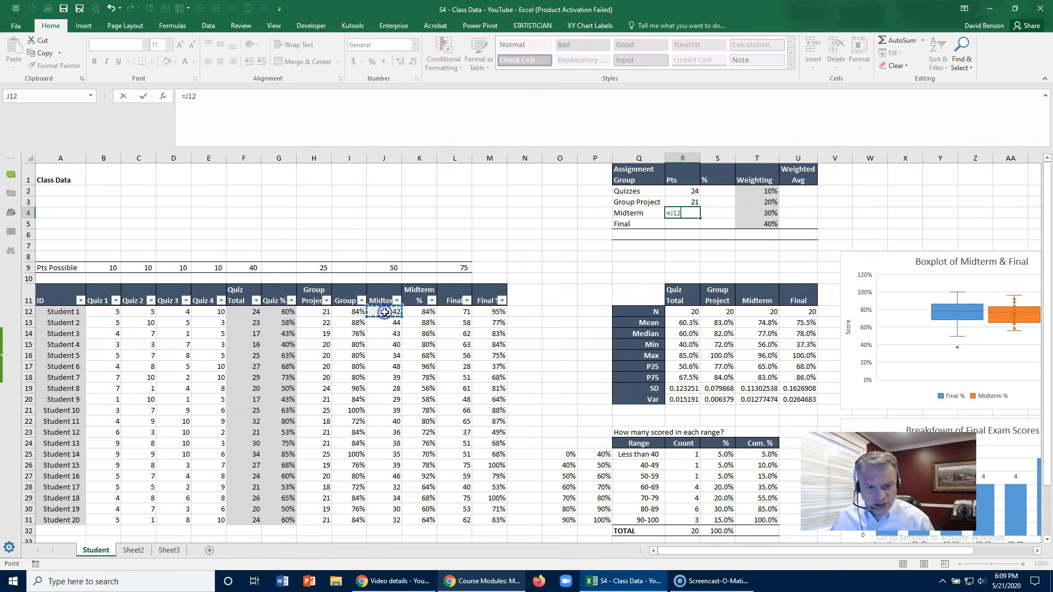
{"action": "key", "text": "Return"}
{"action": "left_click", "coordinate": [62, 312]}
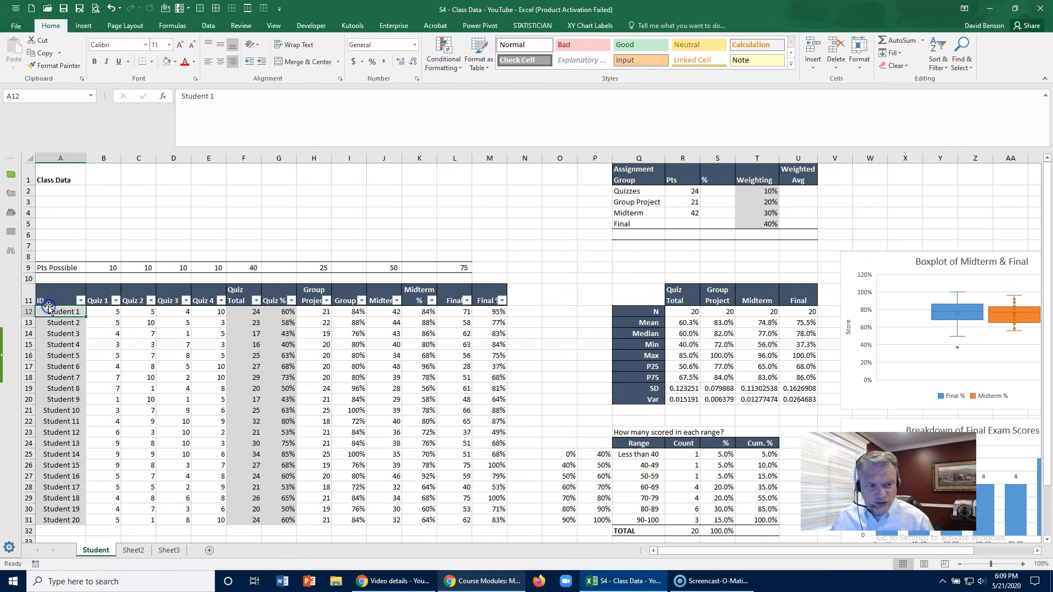
{"action": "left_click", "coordinate": [682, 224]}
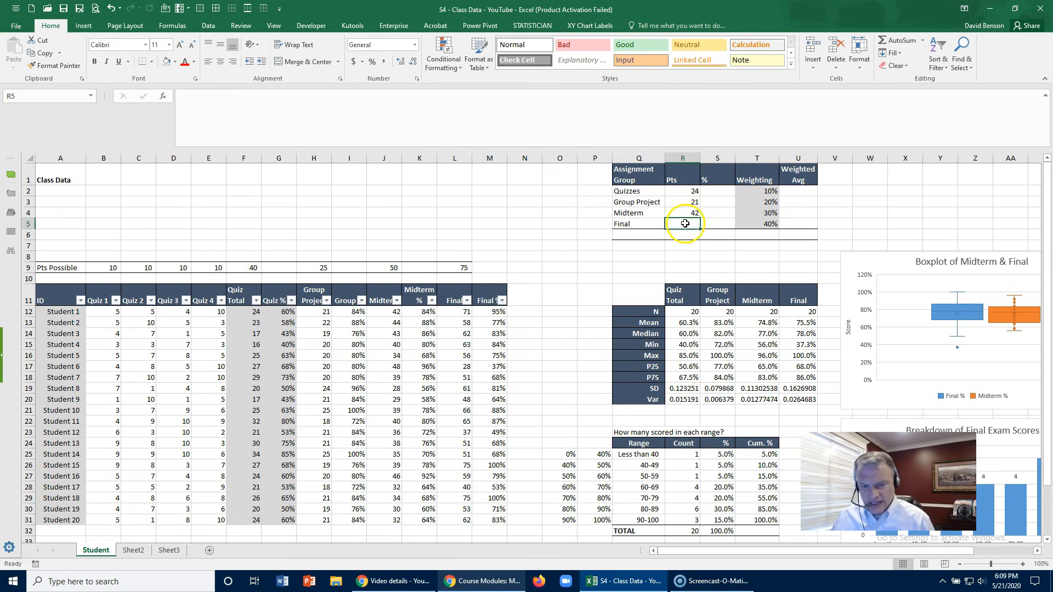
{"action": "type", "text": "="}
{"action": "left_click", "coordinate": [454, 311]}
{"action": "key", "text": "Return"}
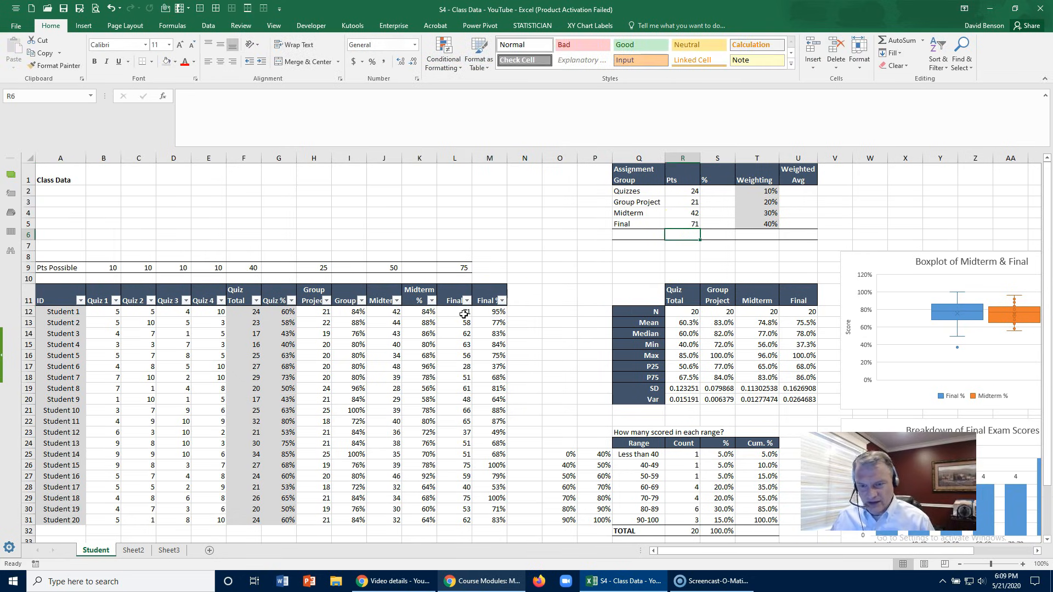
- Calculate the Quizzes percentage in S2 with the formula =R2/40
{"action": "left_click", "coordinate": [686, 191]}
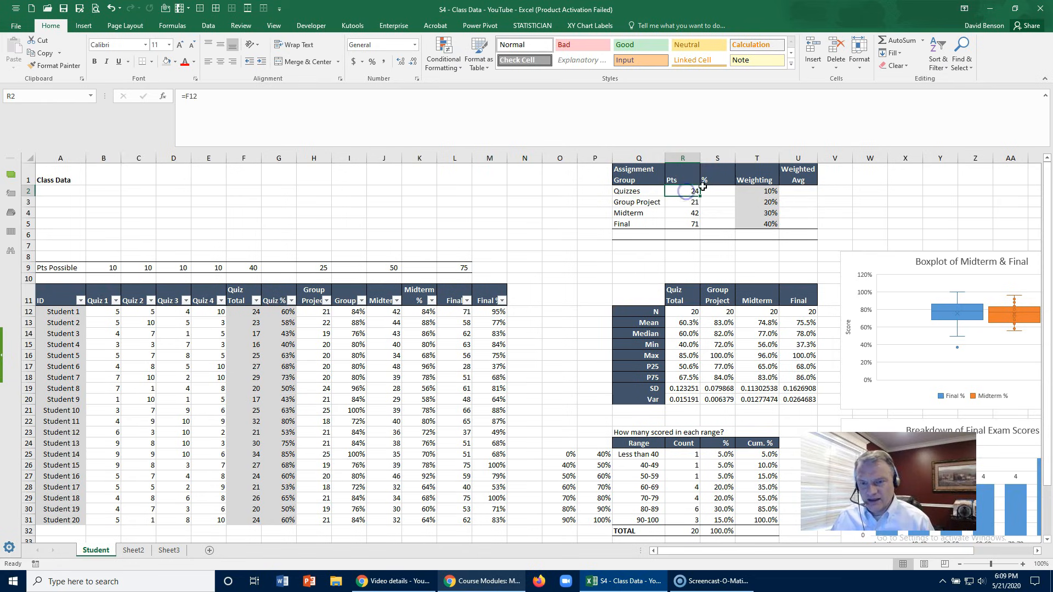
{"action": "left_click", "coordinate": [713, 189]}
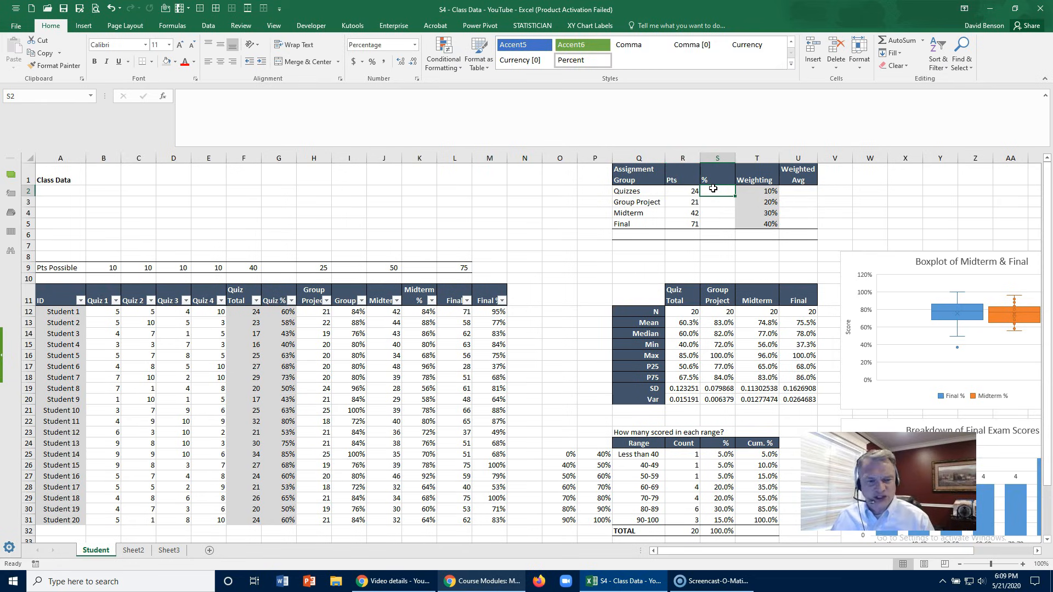
{"action": "type", "text": "="}
{"action": "left_click", "coordinate": [692, 190]}
{"action": "type", "text": "/40"}
{"action": "key", "text": "Return"}
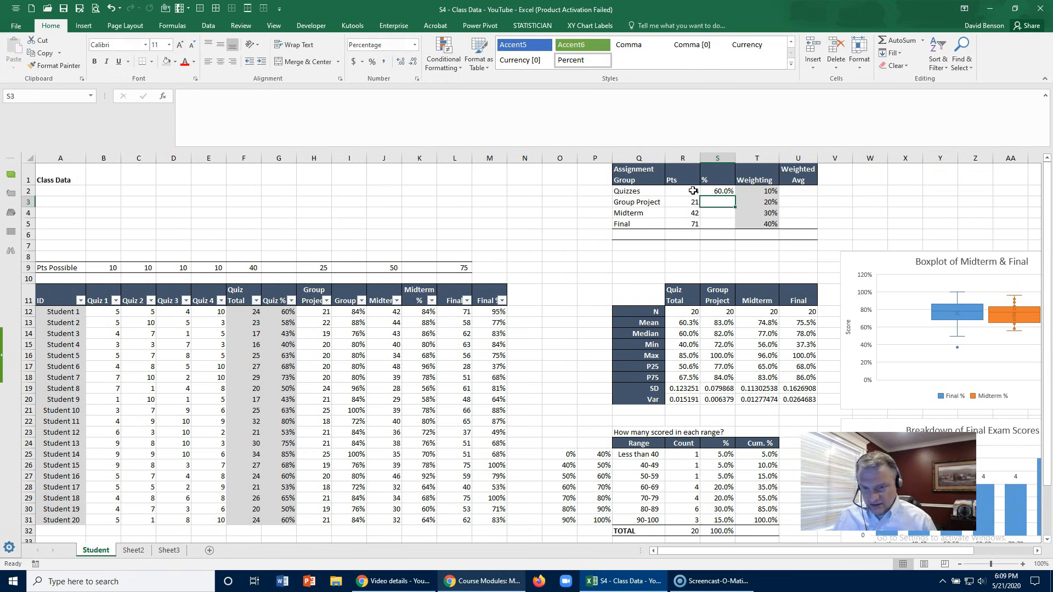
- Calculate the Group Project and Midterm percentages by dividing their points in R3 and R4 by the 25 and 50 points possible
{"action": "type", "text": "="}
{"action": "left_click", "coordinate": [686, 202]}
{"action": "type", "text": "/25"}
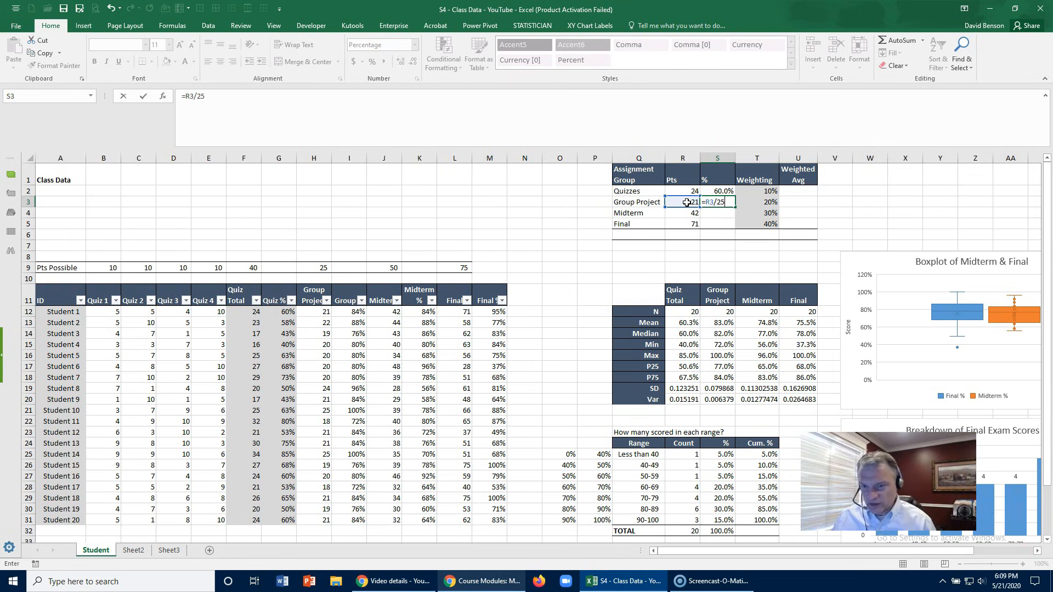
{"action": "key", "text": "Return"}
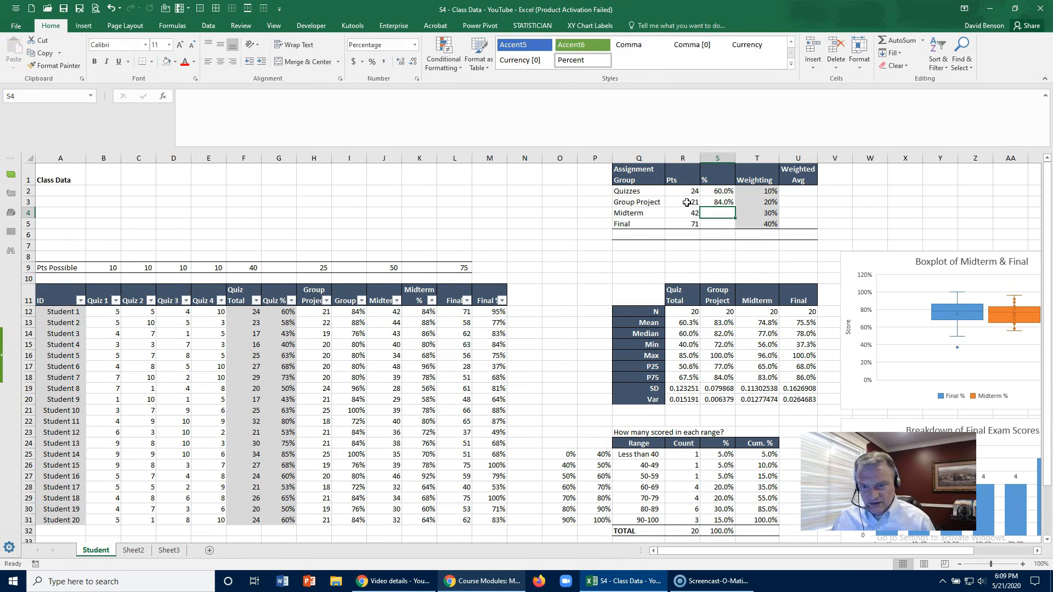
{"action": "type", "text": "="}
{"action": "left_click", "coordinate": [681, 212]}
{"action": "type", "text": "/50"}
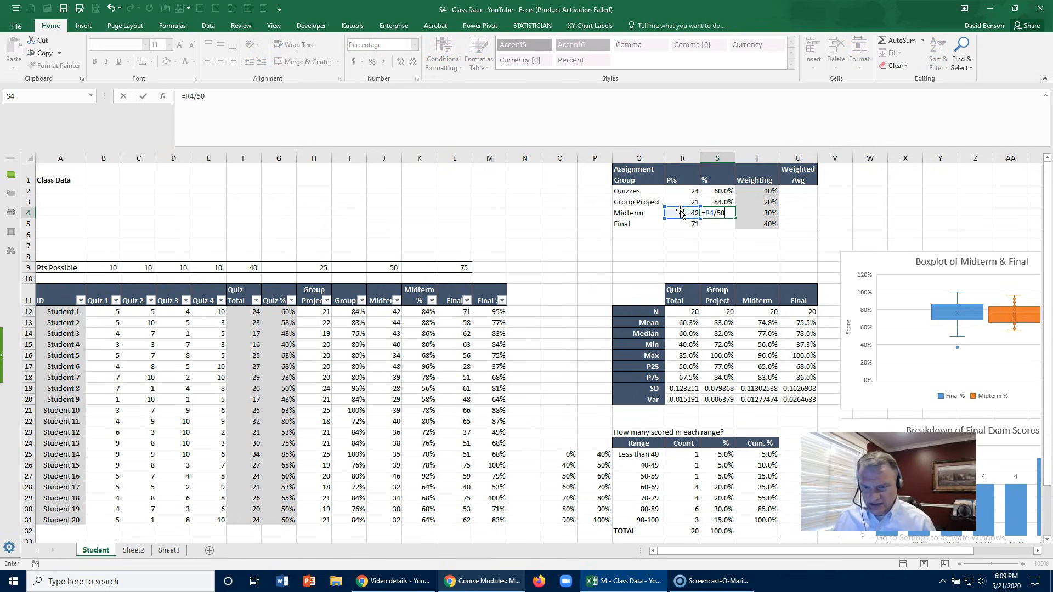
{"action": "key", "text": "Return"}
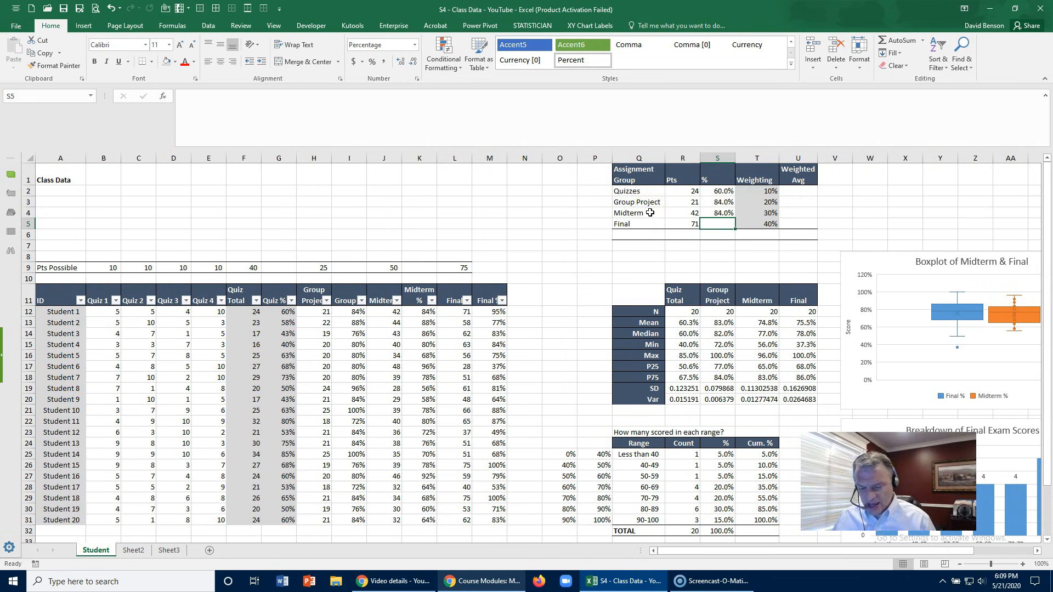
- Calculate the Final percentage in S5 with the formula =R5/75
{"action": "type", "text": "="}
{"action": "left_click", "coordinate": [670, 222]}
{"action": "type", "text": "/75"}
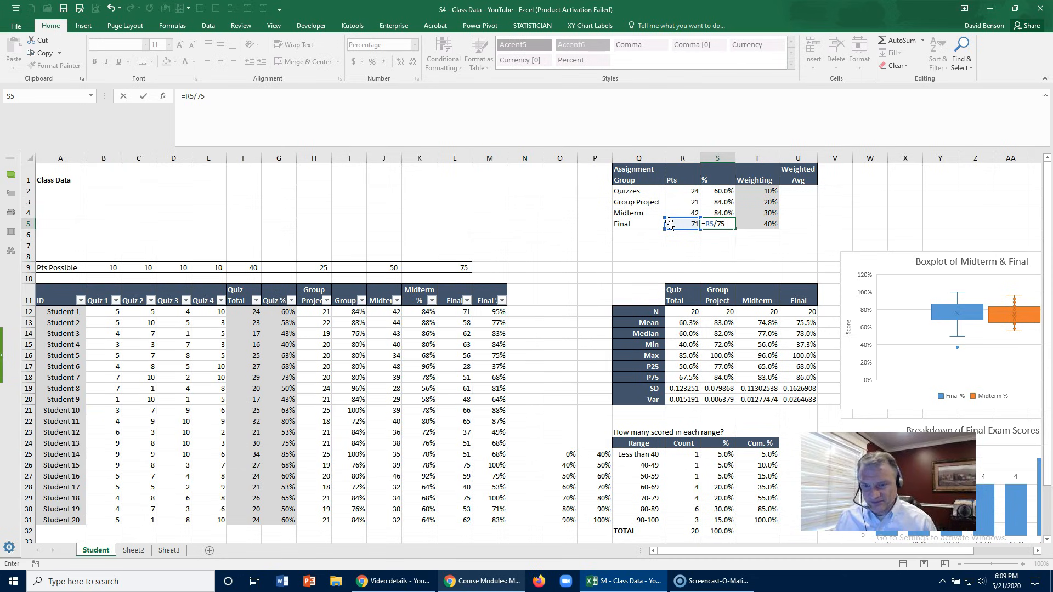
{"action": "key", "text": "Return"}
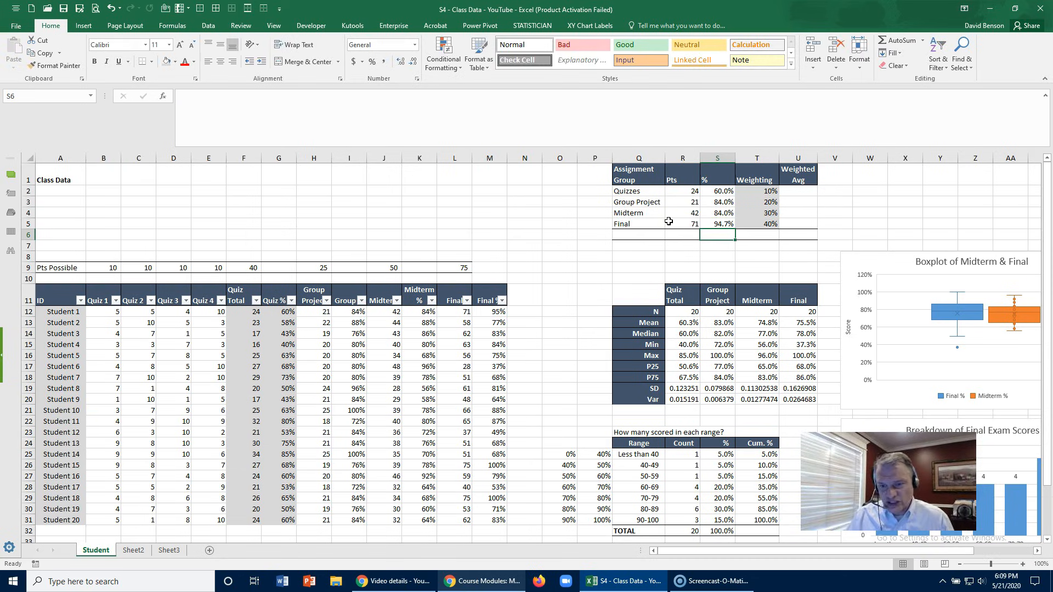
- Average the four assignment percentages in S6 with =AVERAGE(S2:S5)
{"action": "type", "text": "=Averg"}
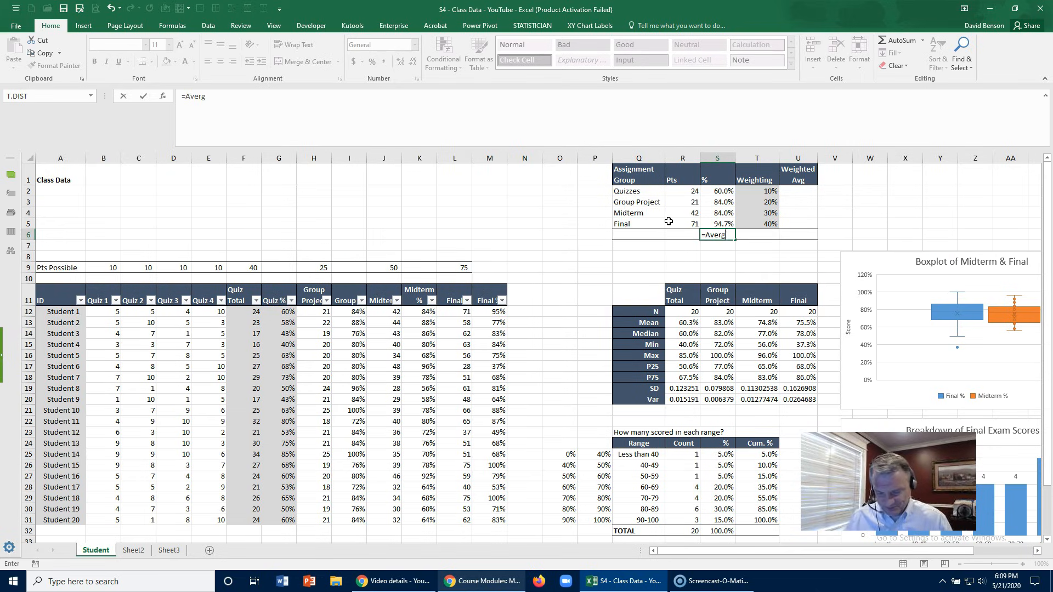
{"action": "key", "text": "BackSpace"}
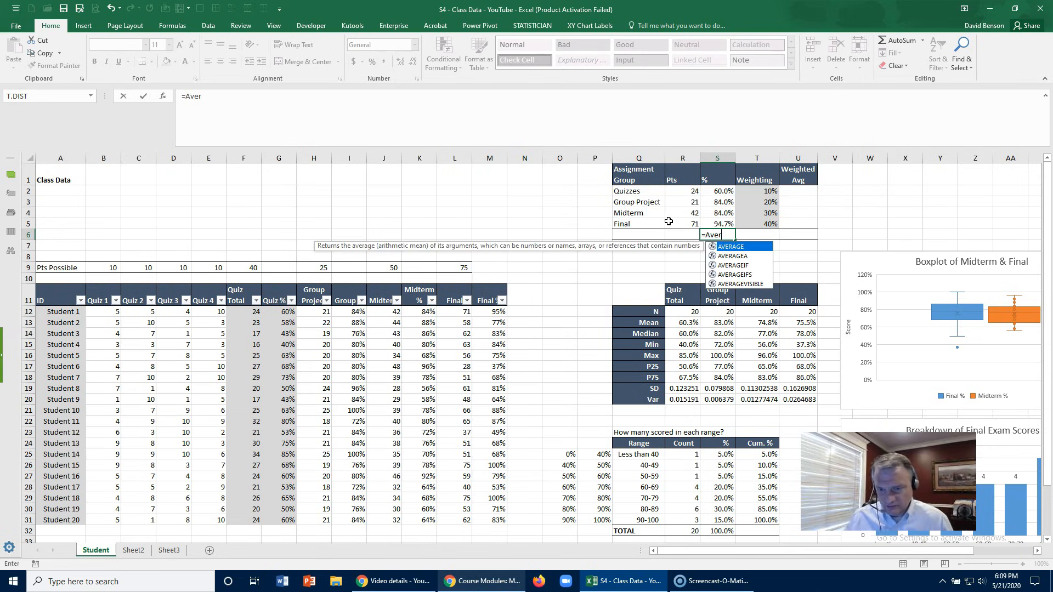
{"action": "double_click", "coordinate": [735, 248]}
{"action": "left_click_drag", "start_coordinate": [719, 190], "coordinate": [723, 220]}
{"action": "key", "text": "Return"}
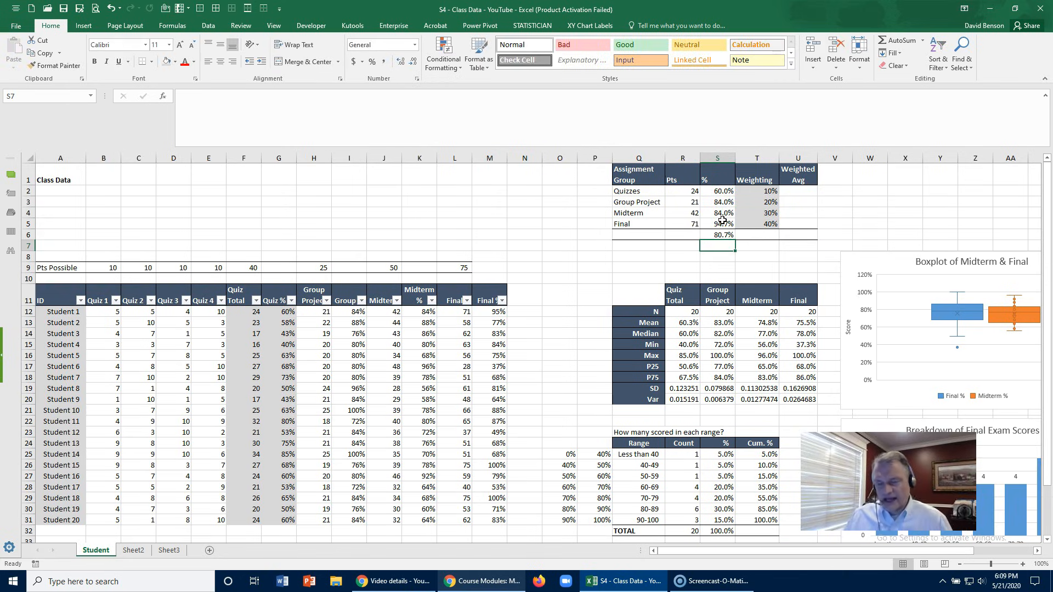
{"action": "key", "text": "Up"}
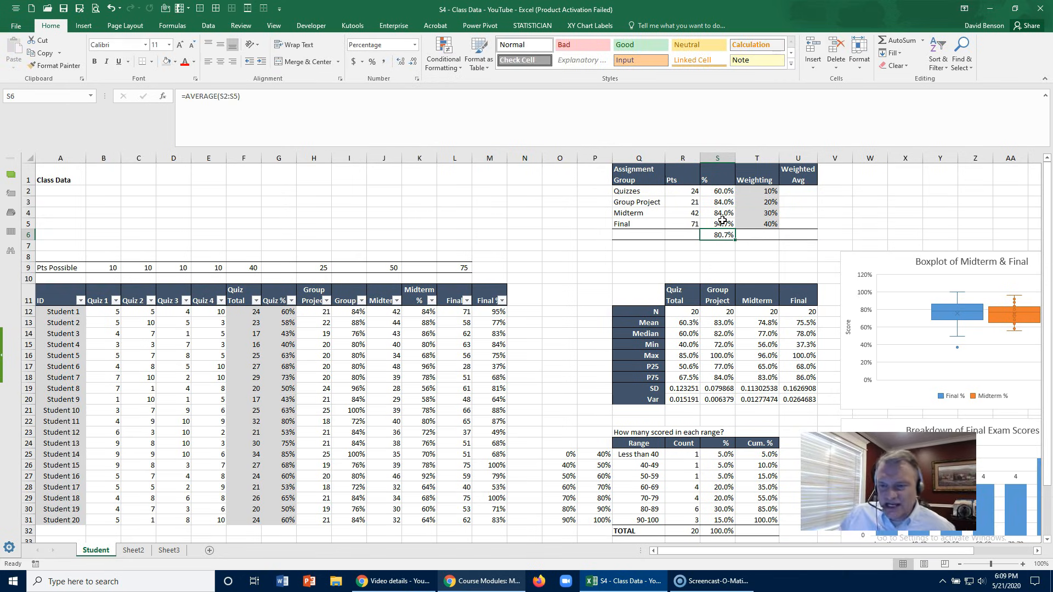
- Calculate the Quizzes weighted average in U2 by multiplying its percentage in S2 by its weighting in T2
{"action": "left_click", "coordinate": [704, 193]}
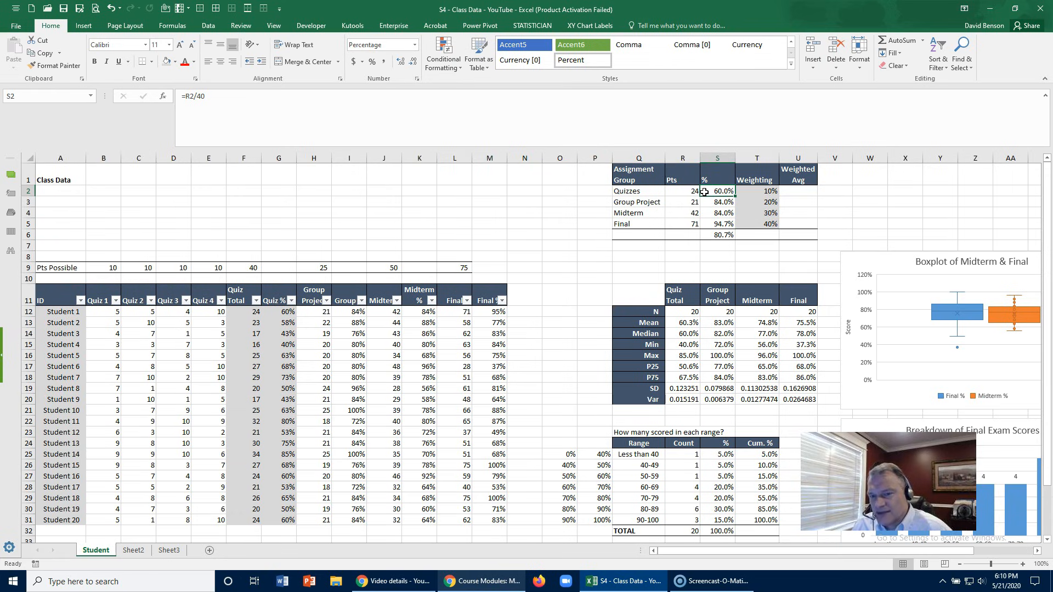
{"action": "left_click", "coordinate": [753, 191]}
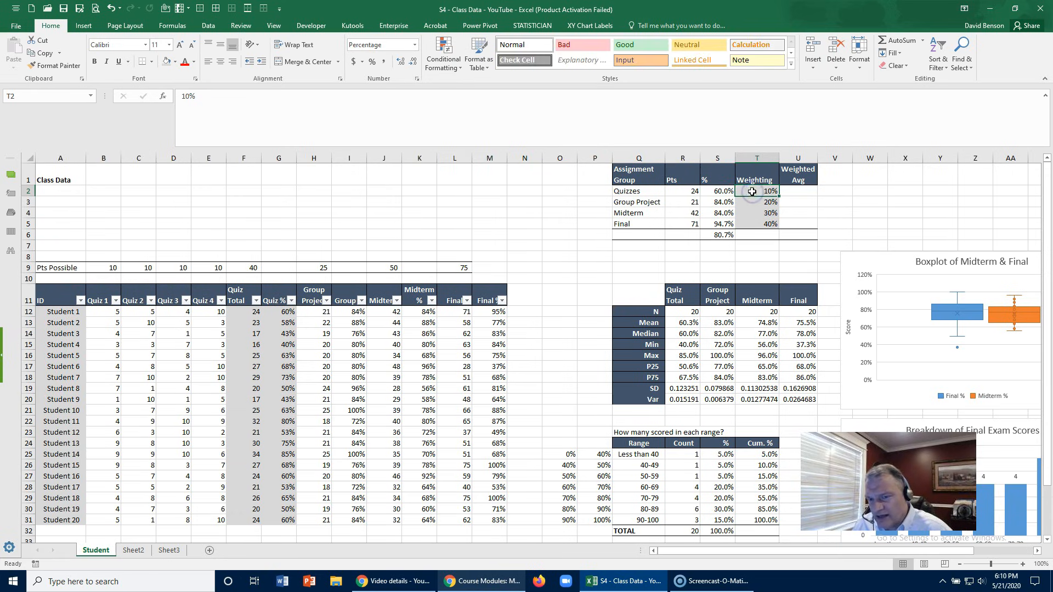
{"action": "left_click", "coordinate": [795, 188]}
{"action": "type", "text": "="}
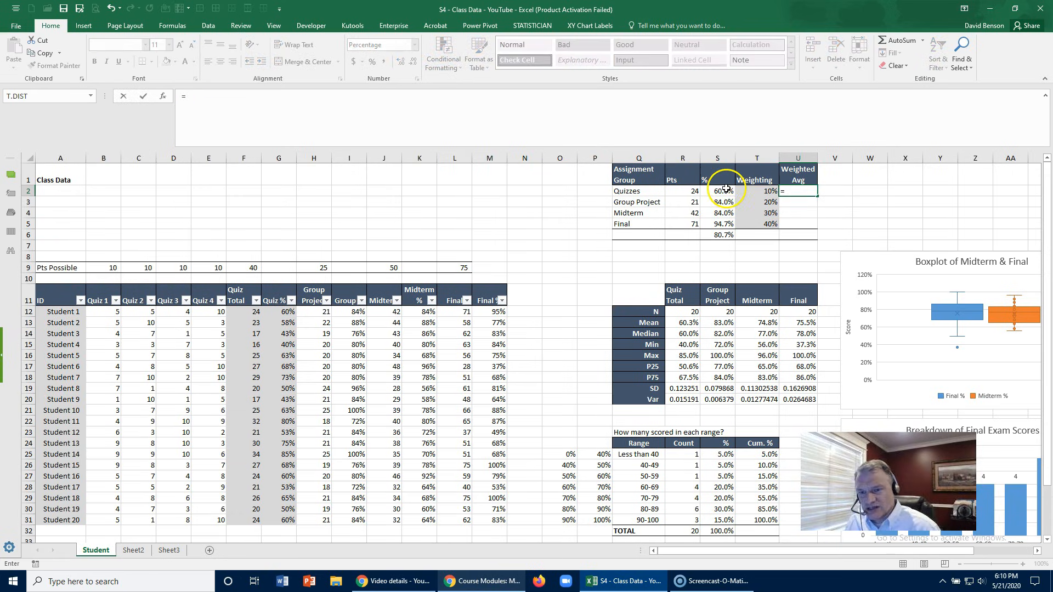
{"action": "left_click", "coordinate": [724, 190]}
{"action": "type", "text": "*"}
{"action": "left_click", "coordinate": [764, 189]}
{"action": "key", "text": "Return"}
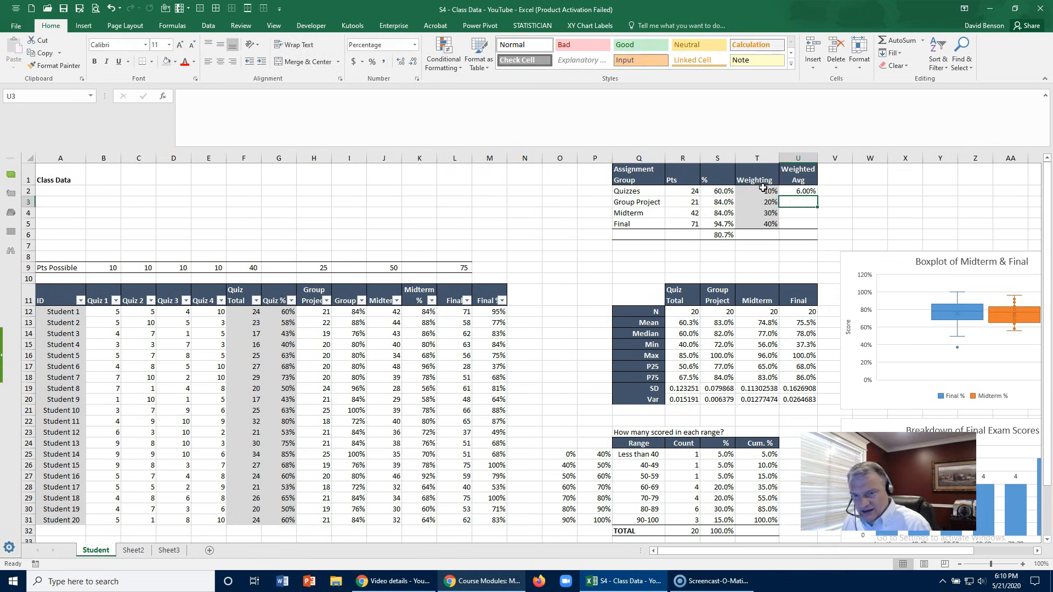
- Copy the weighted average formula from U2 down through U5, and total the column in U6 with =SUM(U2:U5)
{"action": "left_click", "coordinate": [801, 188]}
{"action": "left_click_drag", "start_coordinate": [817, 196], "coordinate": [811, 226]}
{"action": "left_click", "coordinate": [801, 235]}
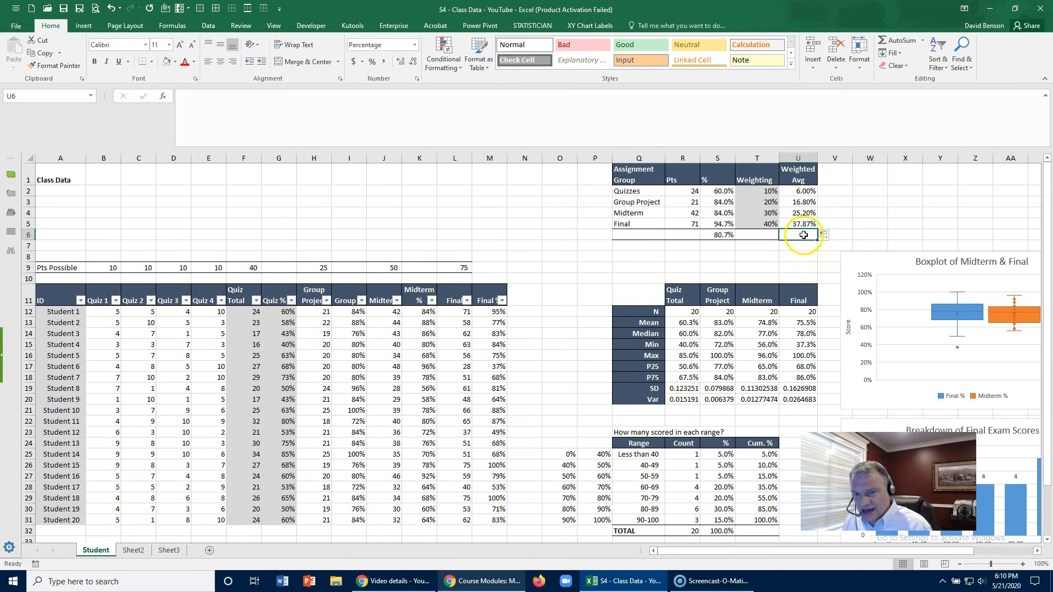
{"action": "left_click", "coordinate": [902, 42]}
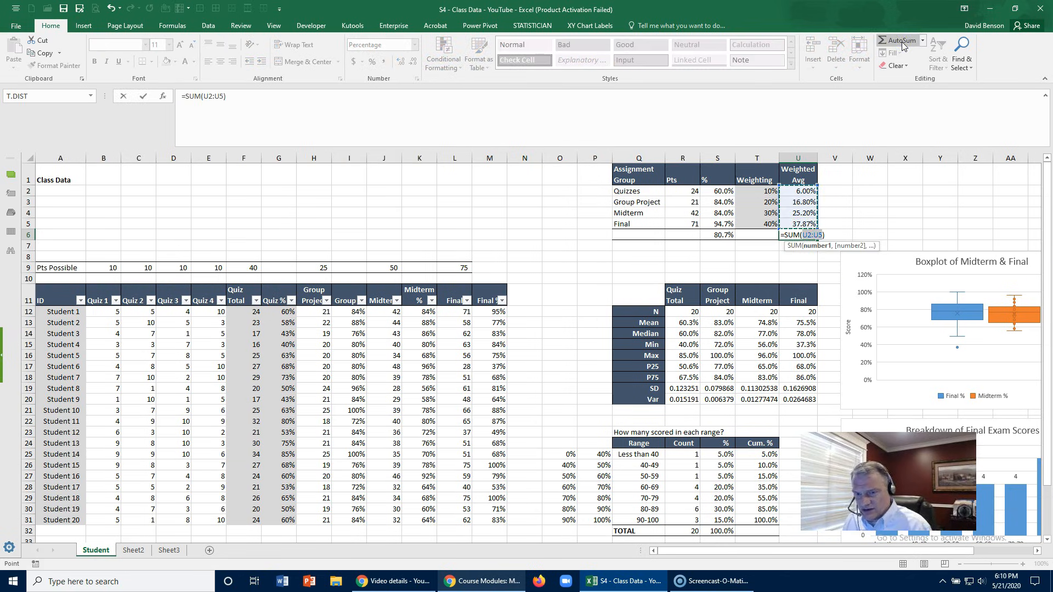
{"action": "key", "text": "Return"}
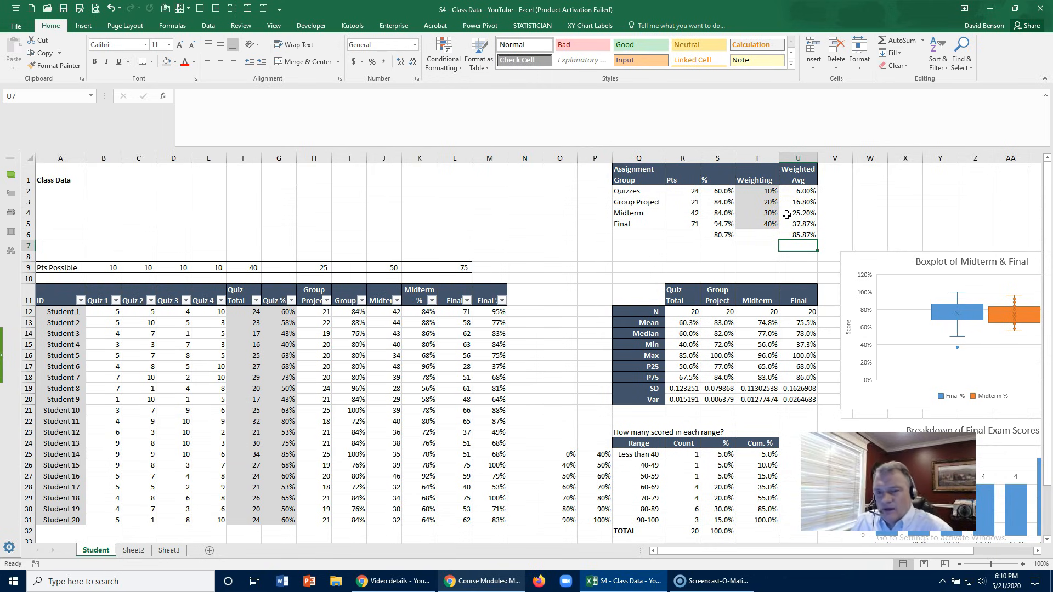
- Examine the weighted average total in U6 alongside the Final percentage and the Quizzes row
{"action": "left_click", "coordinate": [794, 233]}
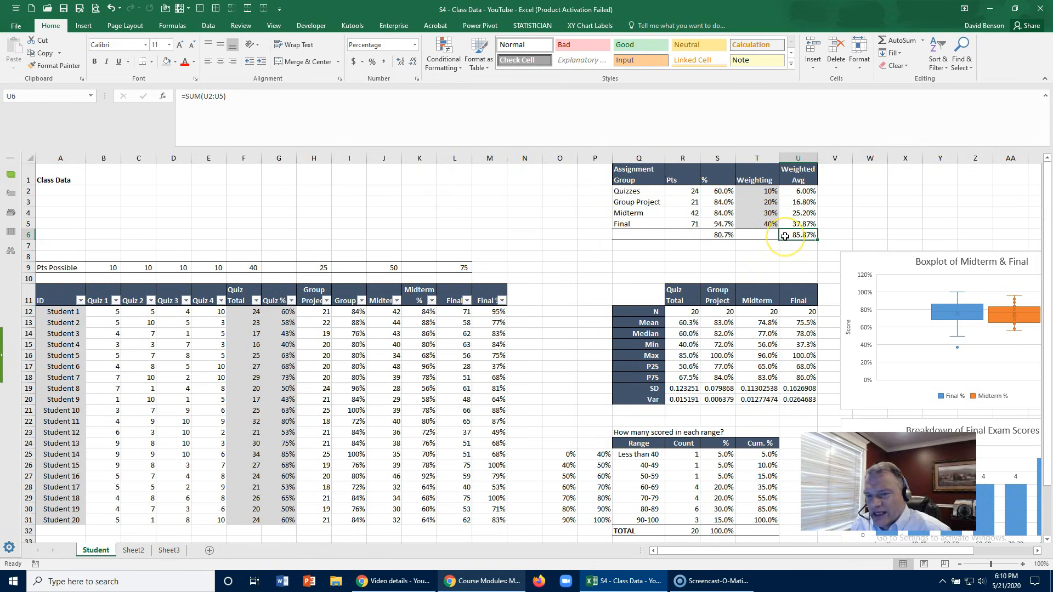
{"action": "left_click", "coordinate": [719, 224]}
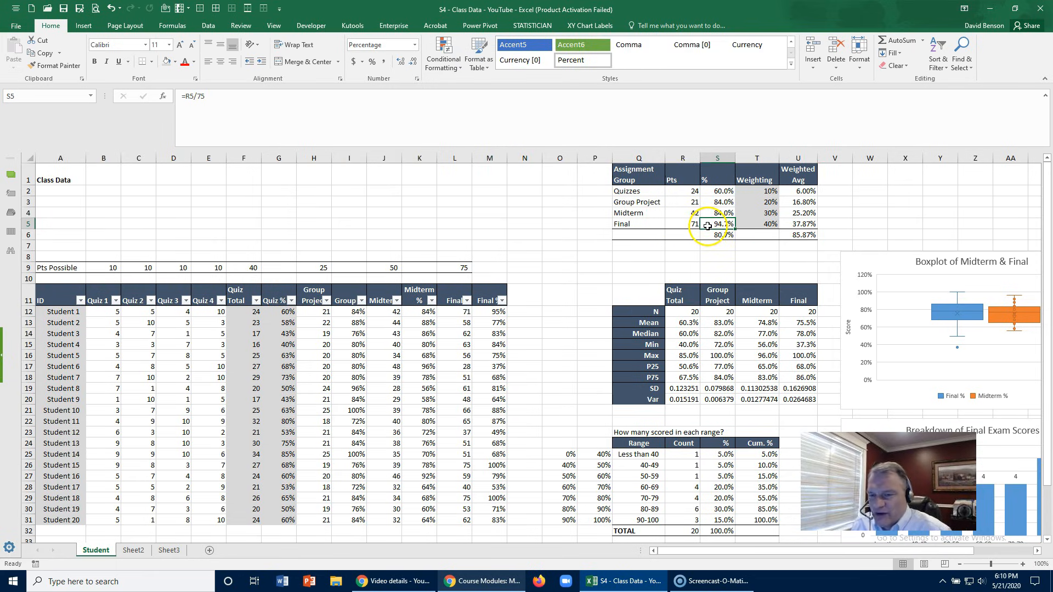
{"action": "left_click", "coordinate": [798, 235]}
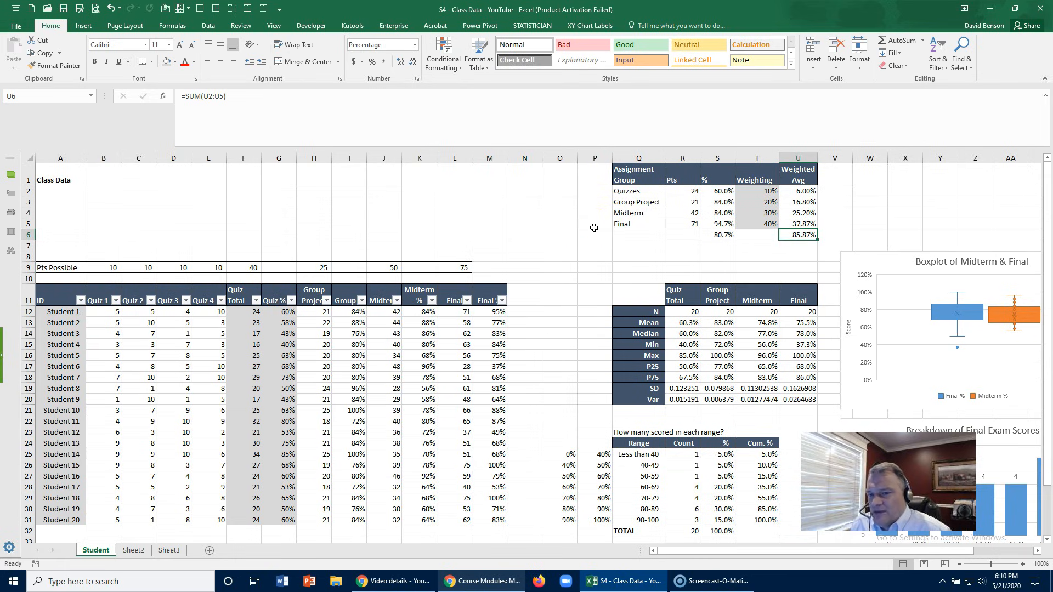
{"action": "left_click", "coordinate": [634, 192]}
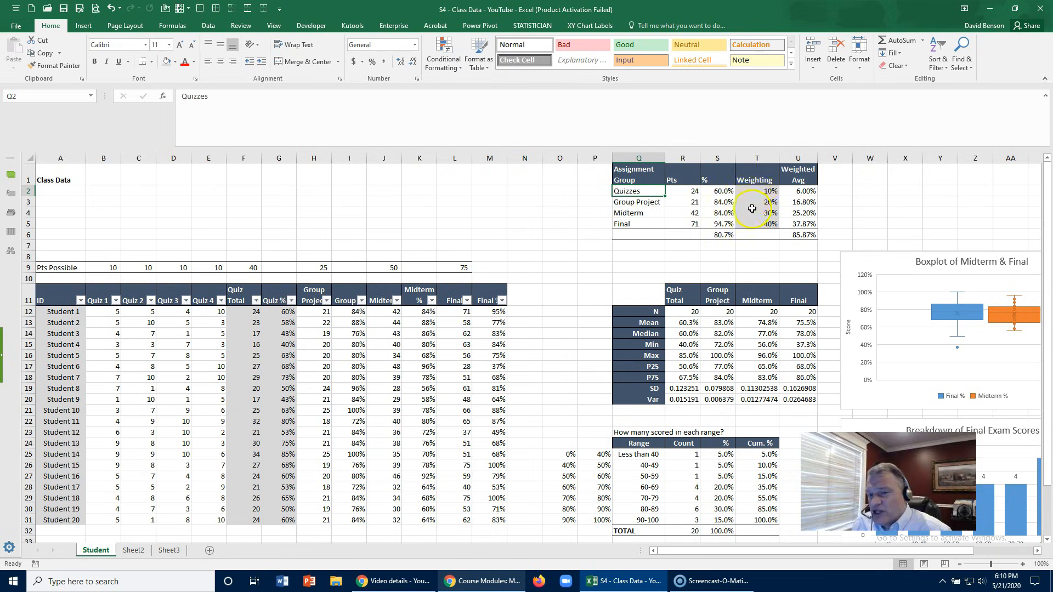
{"action": "left_click", "coordinate": [802, 234]}
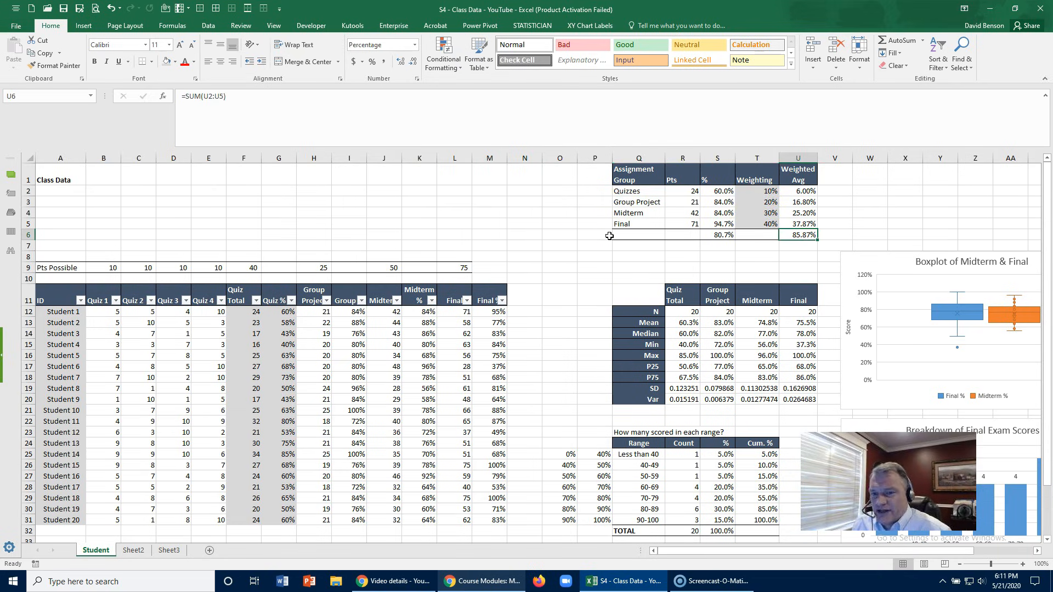
- Compare the simple average in S6 with the weighted average in U6, checking the Final weighting in T5 against the Quizzes row
{"action": "left_click", "coordinate": [716, 236]}
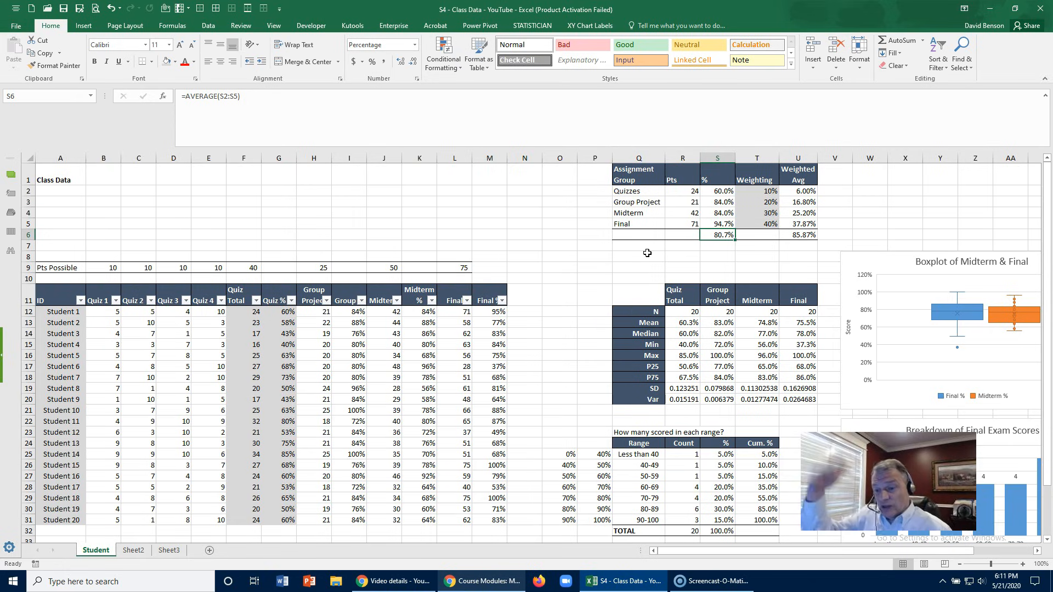
{"action": "left_click", "coordinate": [788, 232]}
{"action": "left_click", "coordinate": [762, 224]}
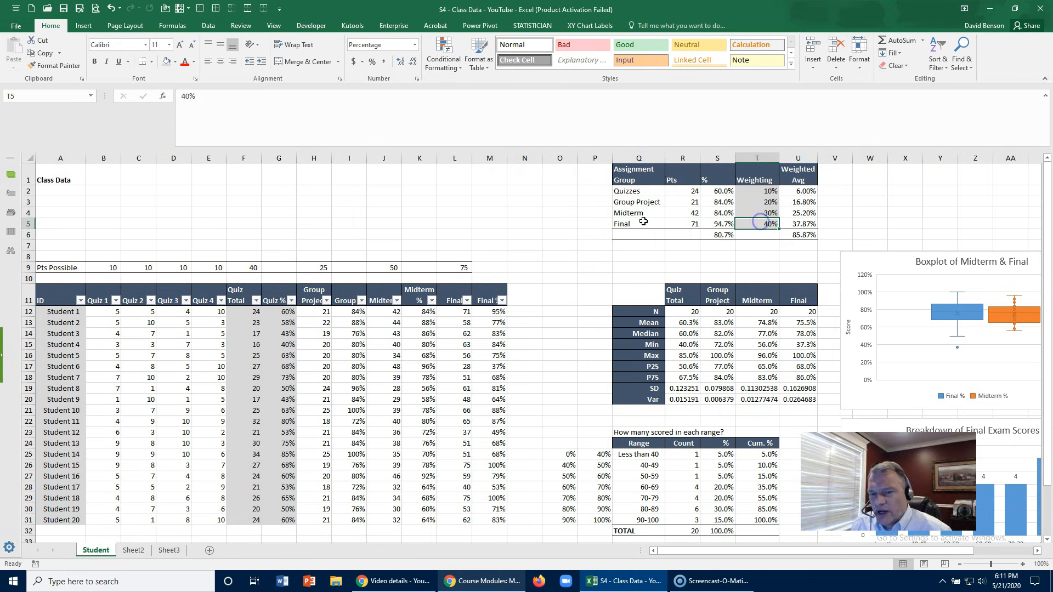
{"action": "left_click", "coordinate": [659, 224]}
{"action": "left_click", "coordinate": [650, 191]}
{"action": "left_click", "coordinate": [755, 224]}
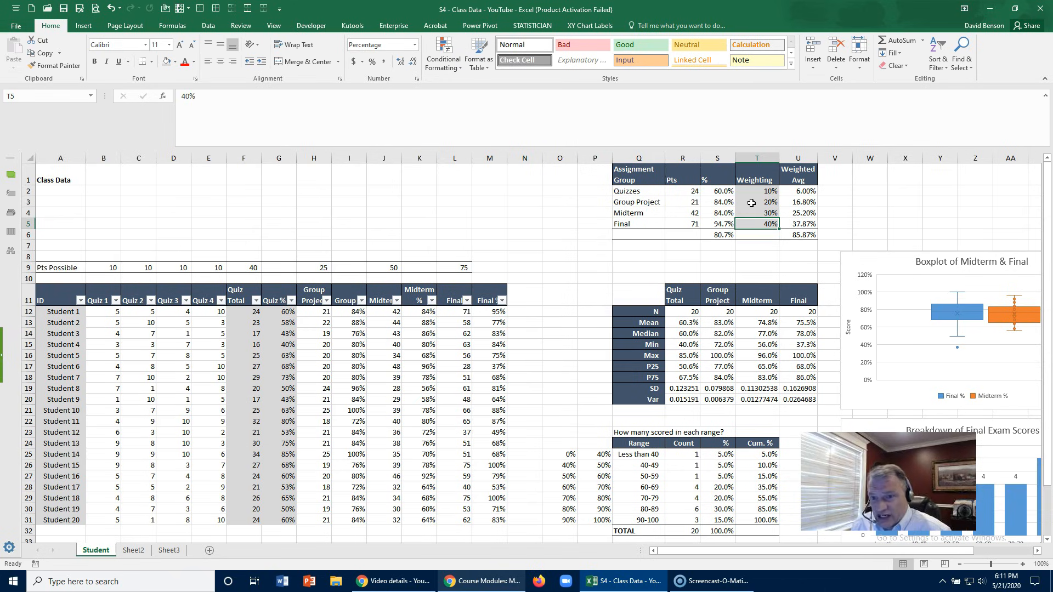
{"action": "left_click", "coordinate": [792, 234]}
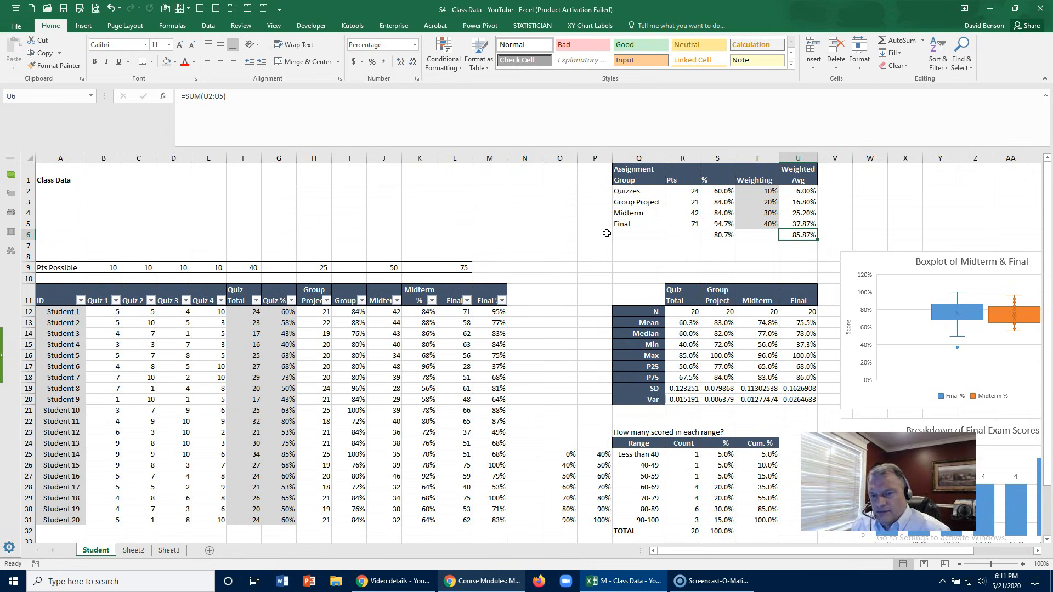
{"action": "scroll", "coordinate": [606, 233], "scroll_direction": "down", "scroll_amount": 1}
{"action": "left_click", "coordinate": [789, 268]}
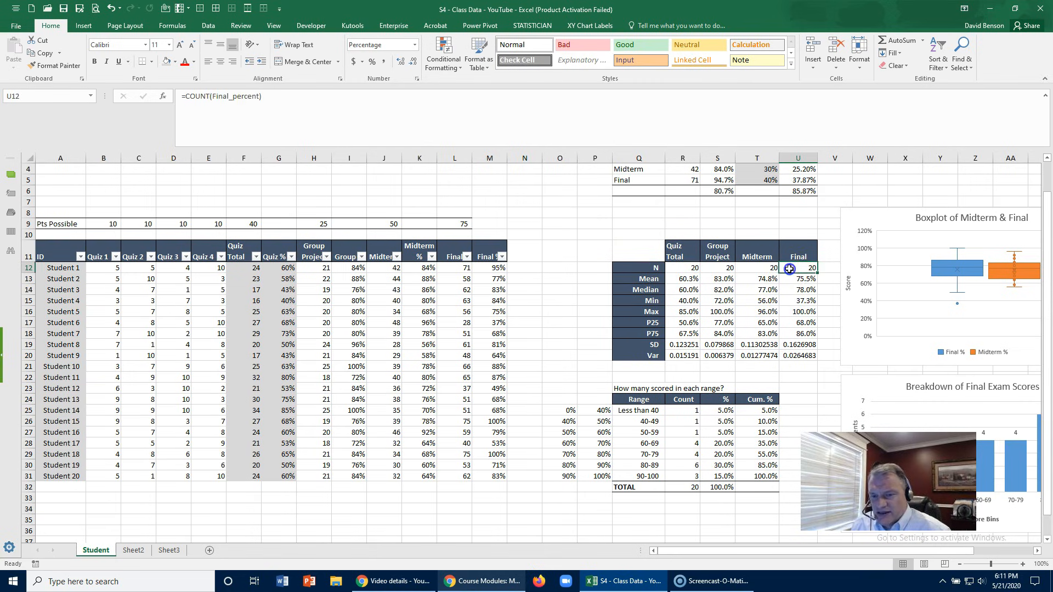
{"action": "scroll", "coordinate": [560, 236], "scroll_direction": "up", "scroll_amount": 1}
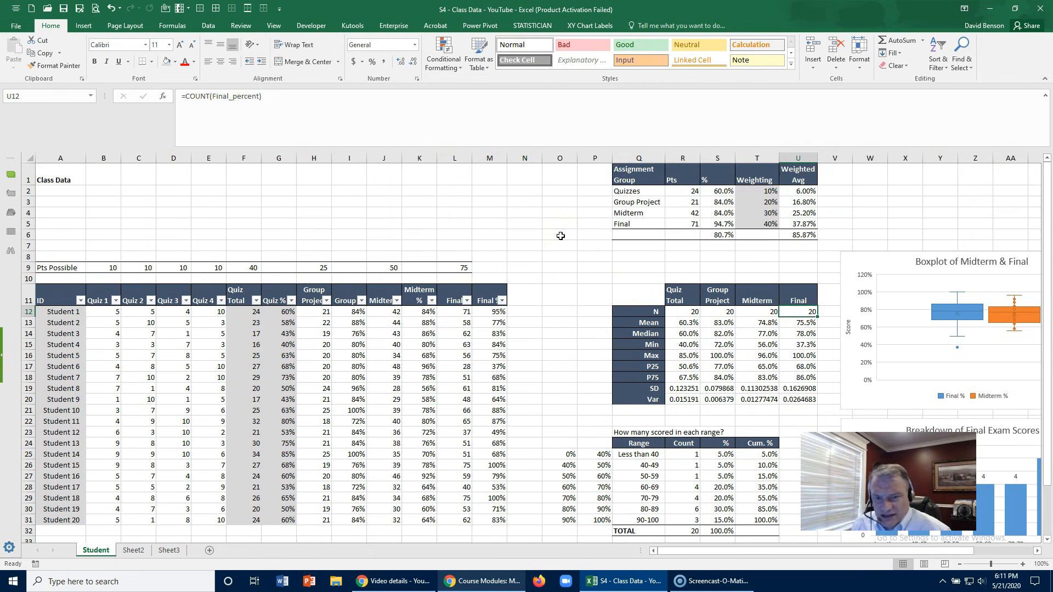